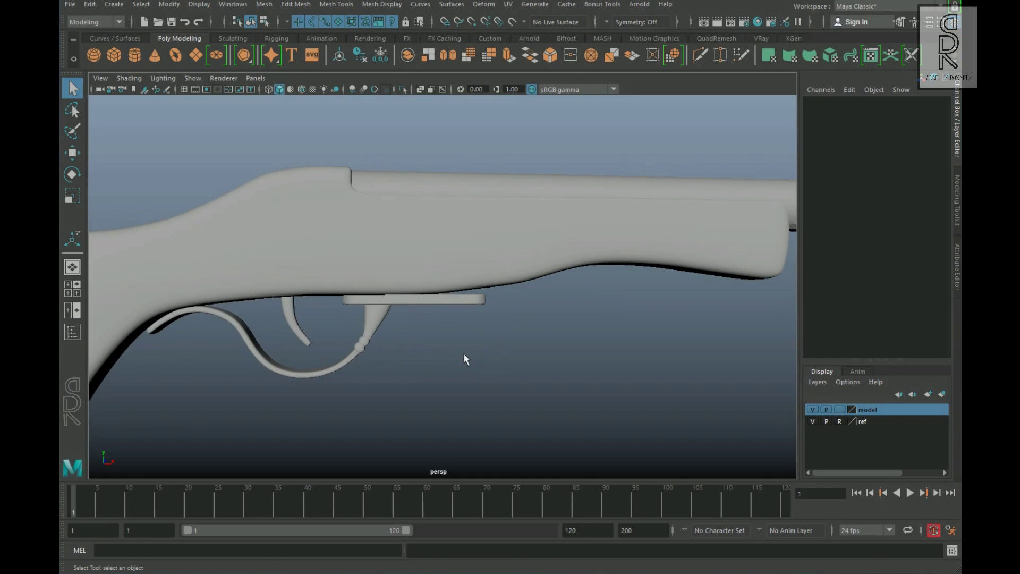
# - Check the wireframe of the whole gun model and save the scene
pyautogui.scroll(-3, 687, 342)
pyautogui.moveTo(542, 172); pyautogui.dragTo(744, 327)
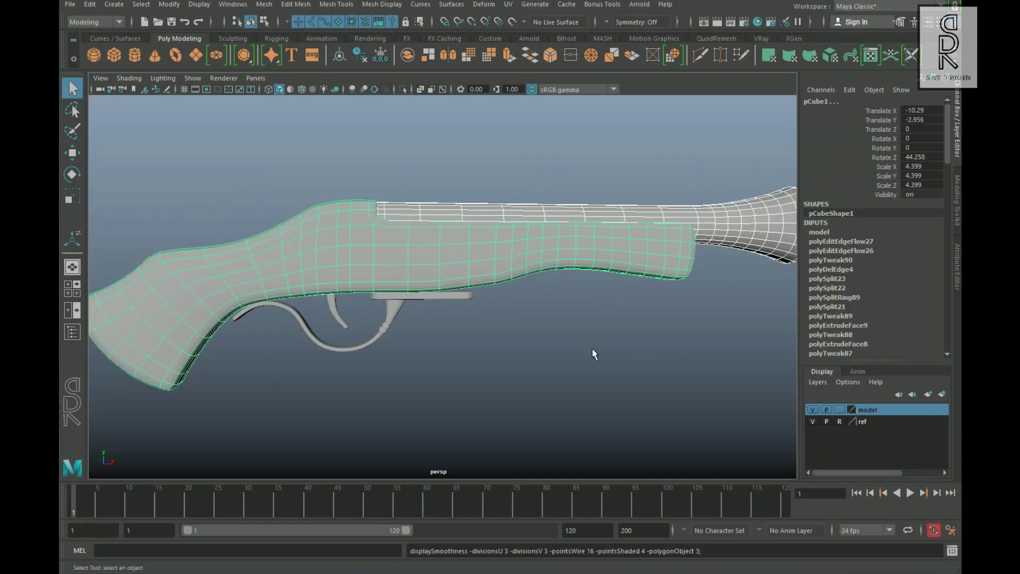
pyautogui.click(588, 368)
pyautogui.press('f')
pyautogui.scroll(4, 587, 368)
pyautogui.hotkey('ctrl', 's')
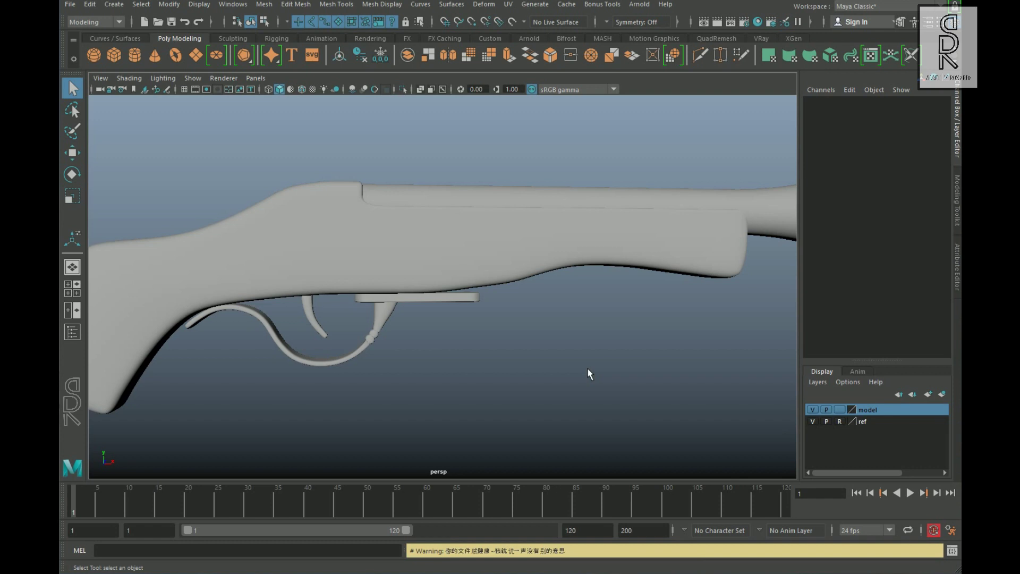
# - Switch to the front view with the reference image and hide the model layer
pyautogui.scroll(-2, 587, 368)
pyautogui.scroll(3, 588, 367)
pyautogui.press('space')
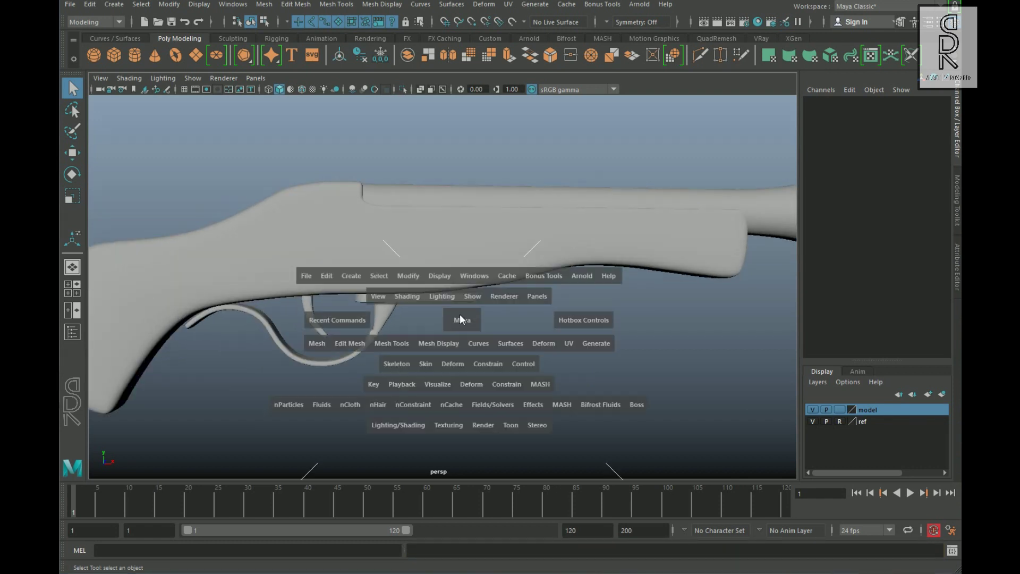
pyautogui.press('space')
pyautogui.scroll(-7, 504, 326)
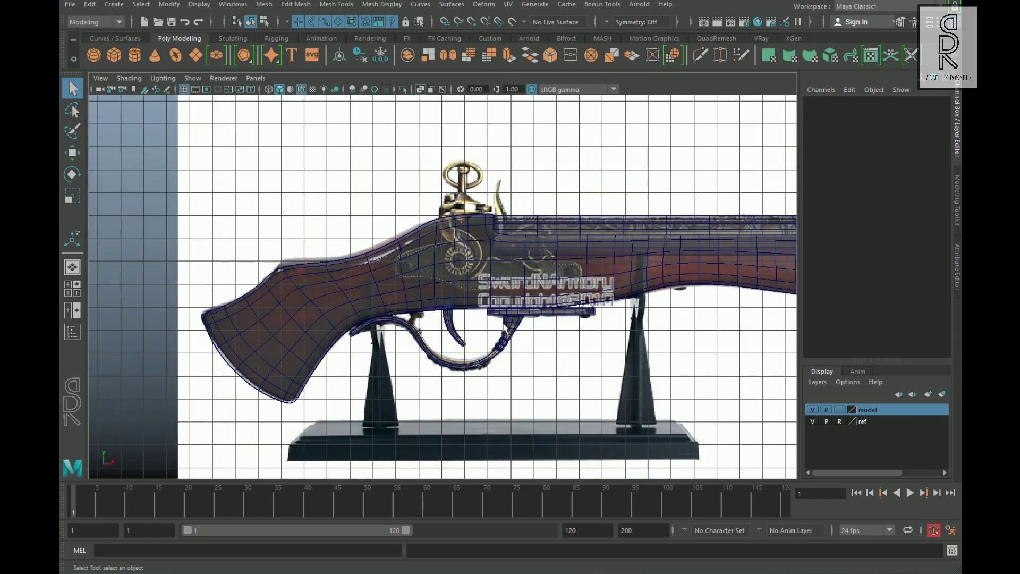
pyautogui.click(813, 410)
# - Add the trigger, trigger guard and the small plate above it to the model layer
pyautogui.moveTo(407, 278); pyautogui.dragTo(780, 416)
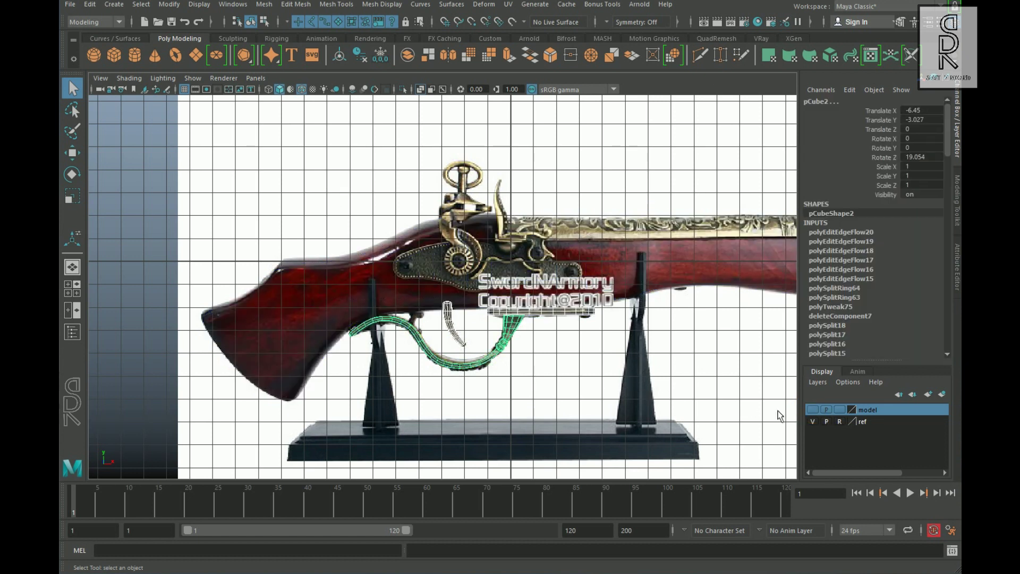
pyautogui.rightClick(887, 412)
pyautogui.click(900, 435)
# - Examine the flintlock hammer and its ring screw in the enlarged reference picture
pyautogui.scroll(3, 515, 280)
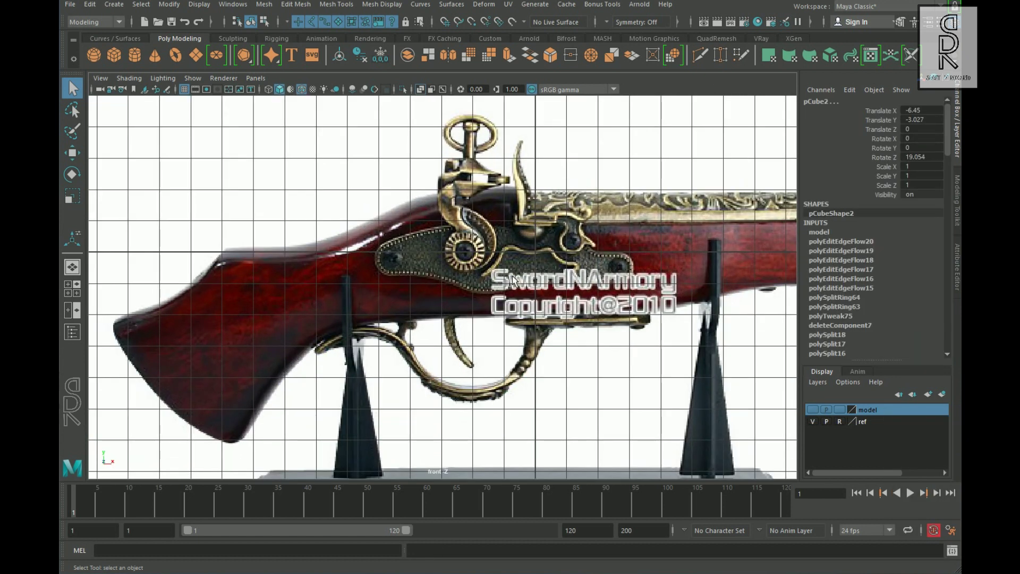
pyautogui.scroll(4, 514, 280)
pyautogui.scroll(-10, 589, 356)
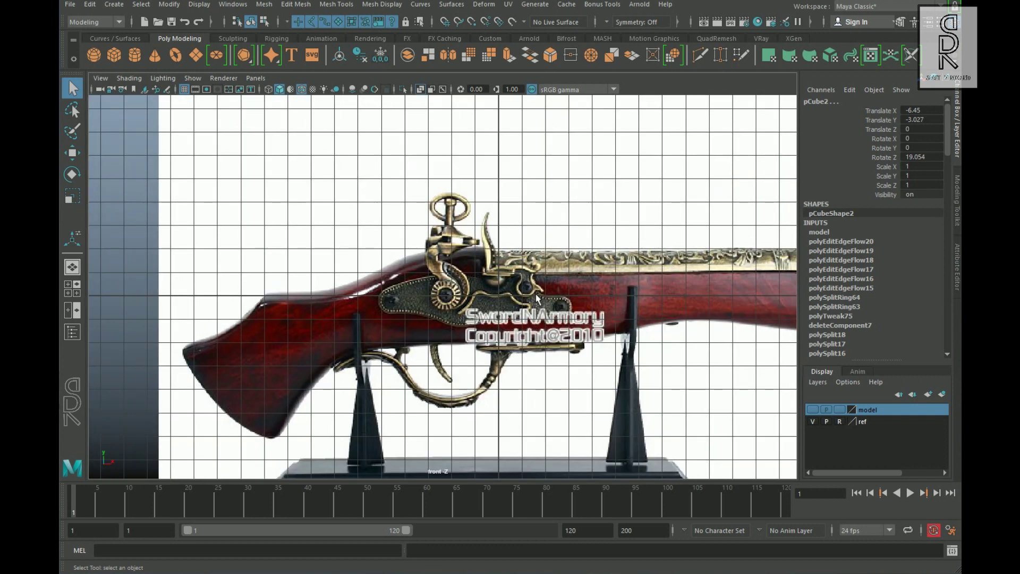
pyautogui.keyDown('alt'); pyautogui.moveTo(604, 367); pyautogui.dragTo(501, 241, button='middle'); pyautogui.keyUp('alt')
pyautogui.scroll(2, 585, 360)
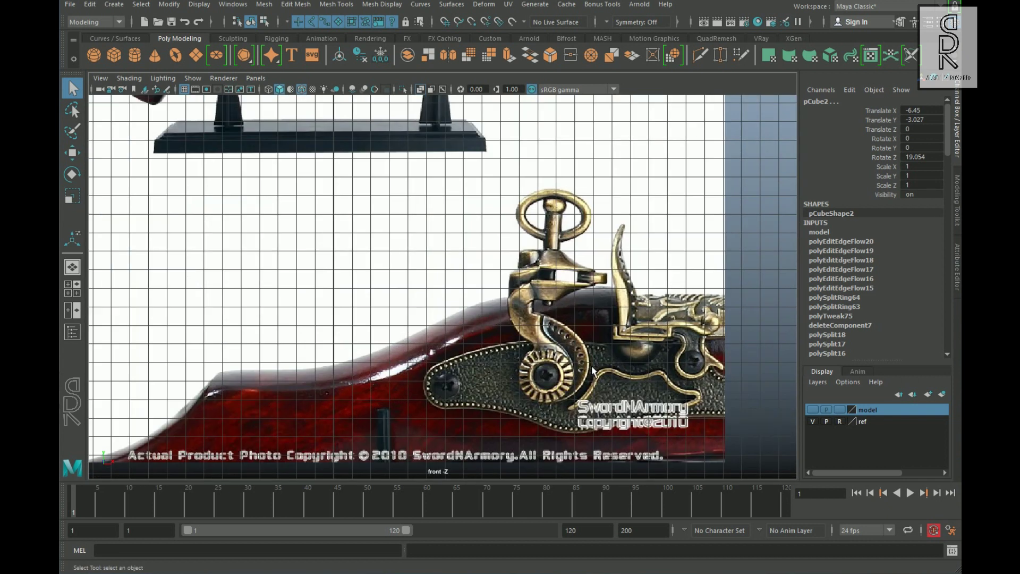
pyautogui.scroll(2, 596, 366)
pyautogui.keyDown('alt'); pyautogui.moveTo(596, 366); pyautogui.dragTo(457, 322, button='middle'); pyautogui.keyUp('alt')
pyautogui.keyDown('alt'); pyautogui.moveTo(519, 349); pyautogui.dragTo(514, 392, button='middle'); pyautogui.keyUp('alt')
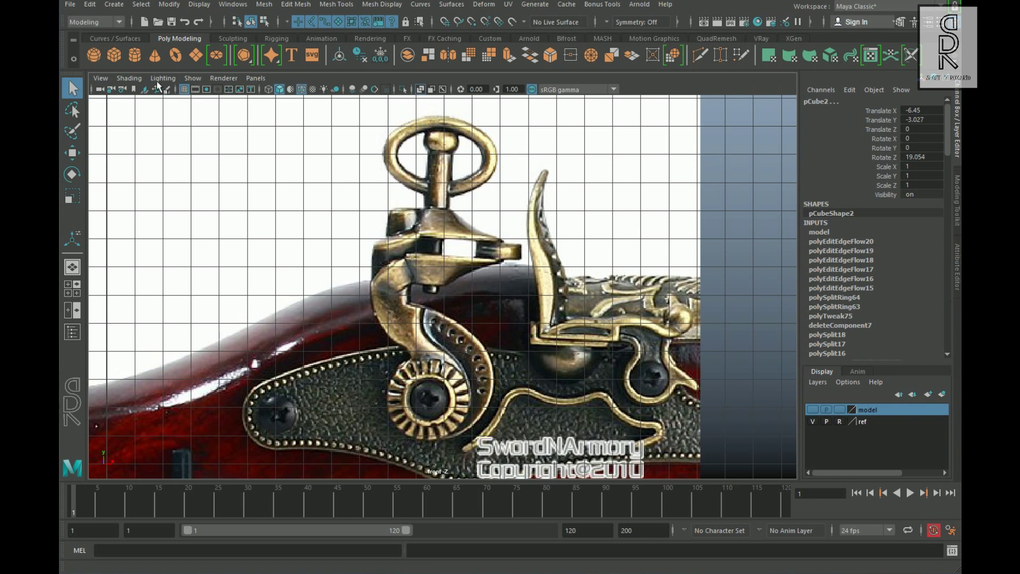
# - Create a polygon torus, set its Rotate X to 90 and place it over the ring screw in the reference
pyautogui.click(179, 59)
pyautogui.scroll(-6, 476, 254)
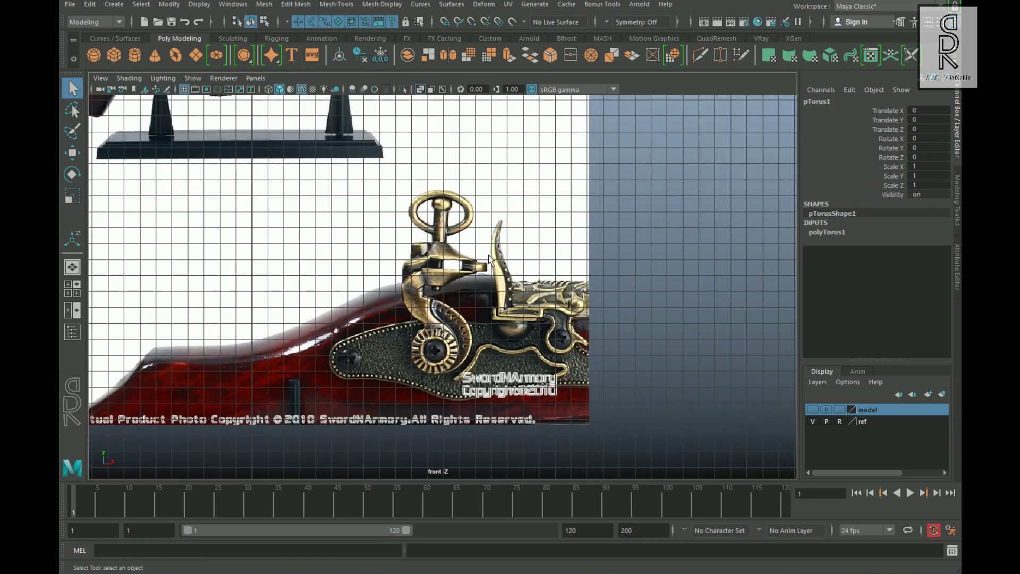
pyautogui.click(77, 181)
pyautogui.moveTo(352, 182); pyautogui.dragTo(350, 207)
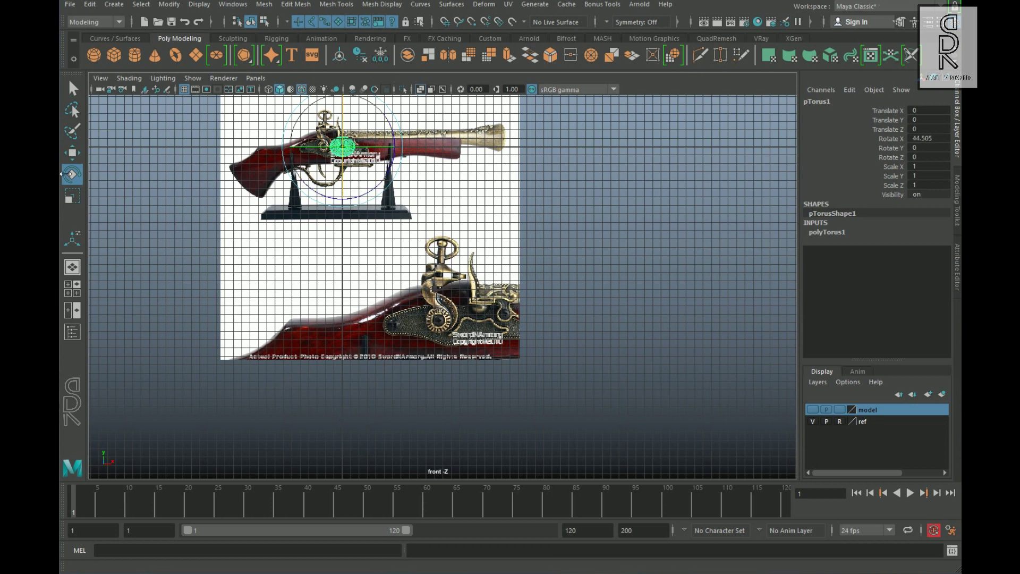
pyautogui.click(73, 153)
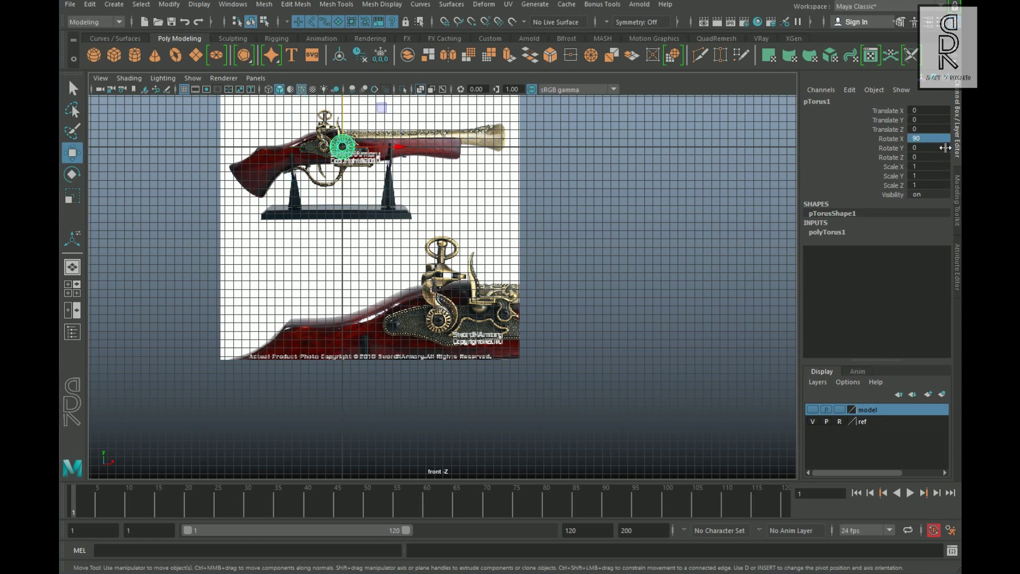
pyautogui.moveTo(343, 146); pyautogui.dragTo(440, 253)
# - Set the torus's section radius to about 0.21 and both its axis and height subdivisions to 16
pyautogui.scroll(8, 446, 255)
pyautogui.click(827, 232)
pyautogui.click(882, 251)
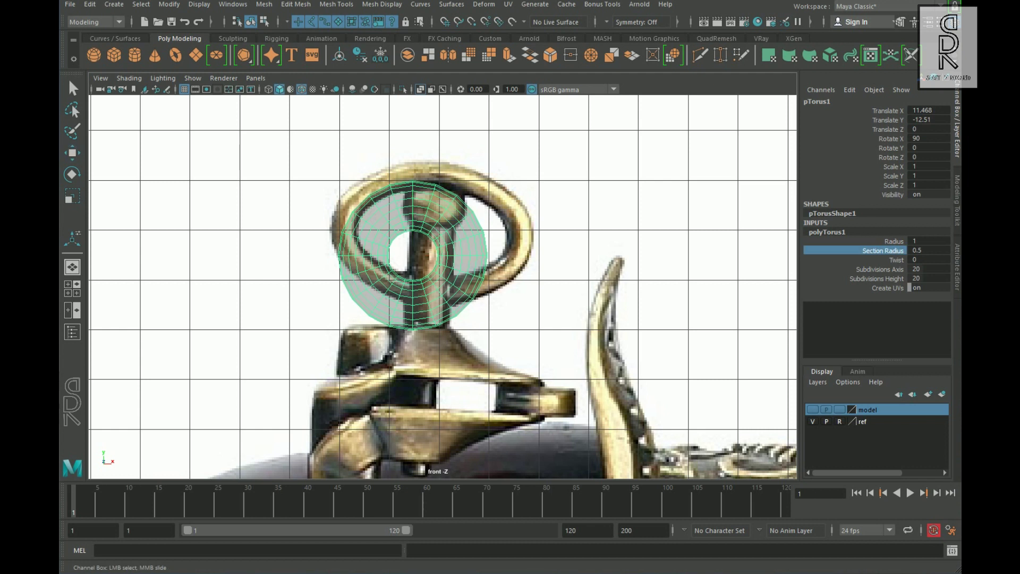
pyautogui.moveTo(600, 325); pyautogui.dragTo(557, 325, button='middle')
pyautogui.scroll(1, 557, 325)
pyautogui.moveTo(877, 269); pyautogui.dragTo(872, 284)
pyautogui.moveTo(697, 308); pyautogui.dragTo(148, 189, button='middle')
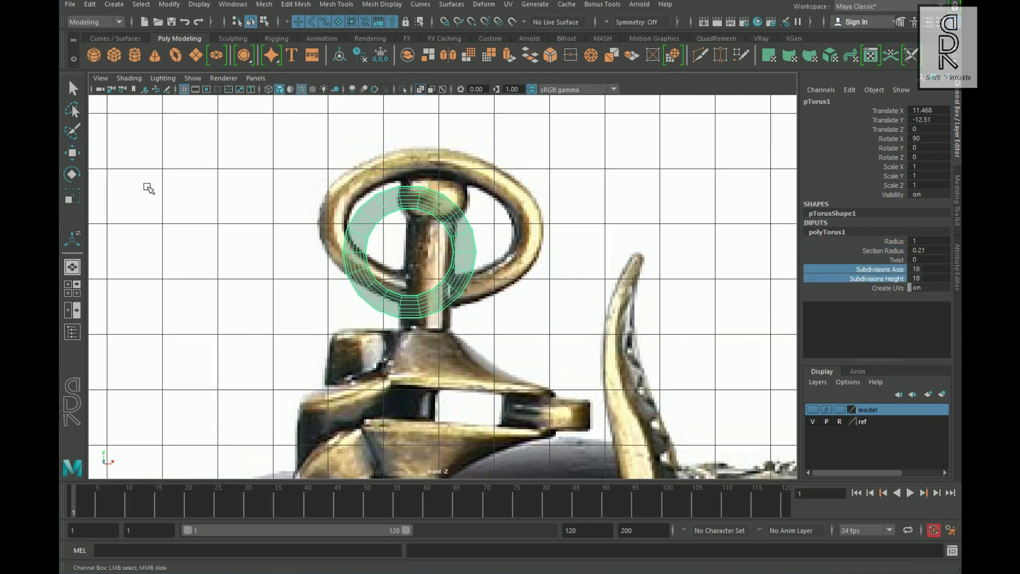
# - Move and scale the torus into the oval of the reference ring and set its section radius to 0.17
pyautogui.press('w')
pyautogui.moveTo(409, 252); pyautogui.dragTo(504, 246)
pyautogui.press('r')
pyautogui.moveTo(423, 175); pyautogui.dragTo(423, 161)
pyautogui.moveTo(477, 228)
pyautogui.mouseDown()
pyautogui.moveTo(501, 232)
pyautogui.moveTo(490, 234)
pyautogui.mouseUp()
pyautogui.press('w')
pyautogui.press('r')
pyautogui.click(893, 251)
pyautogui.moveTo(611, 351); pyautogui.dragTo(603, 353, button='middle')
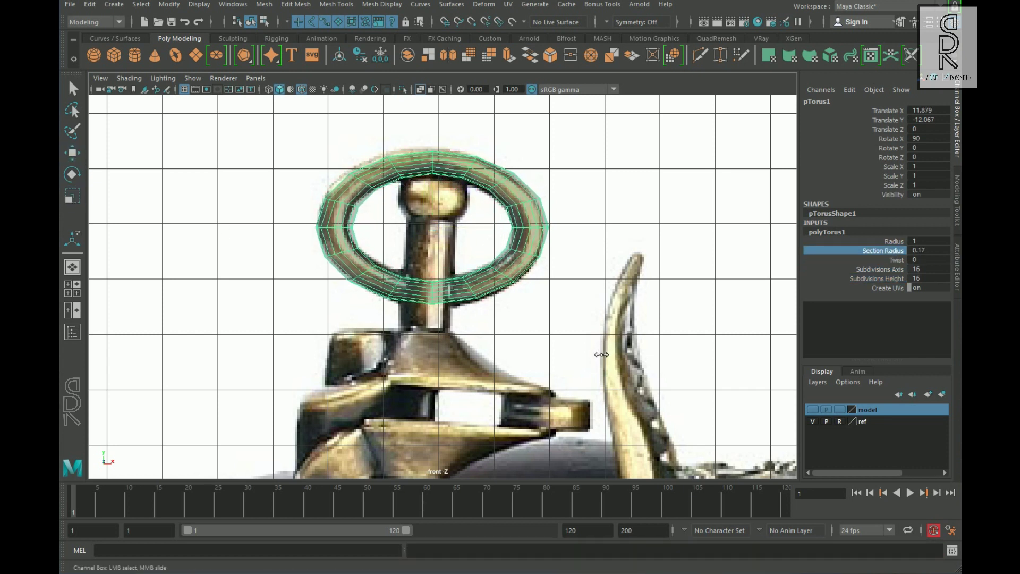
pyautogui.press('w')
pyautogui.scroll(-3, 481, 226)
pyautogui.click(572, 289)
pyautogui.scroll(-2, 623, 308)
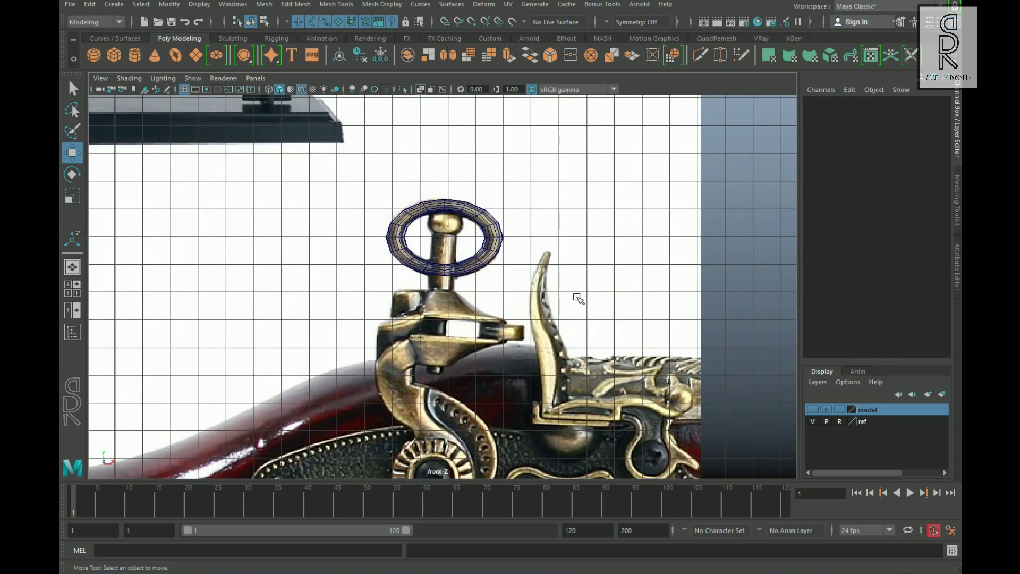
# - Create a polygon cube and move it onto the screw's round knob inside the ring
pyautogui.click(120, 56)
pyautogui.scroll(-7, 581, 305)
pyautogui.moveTo(344, 168); pyautogui.dragTo(441, 267)
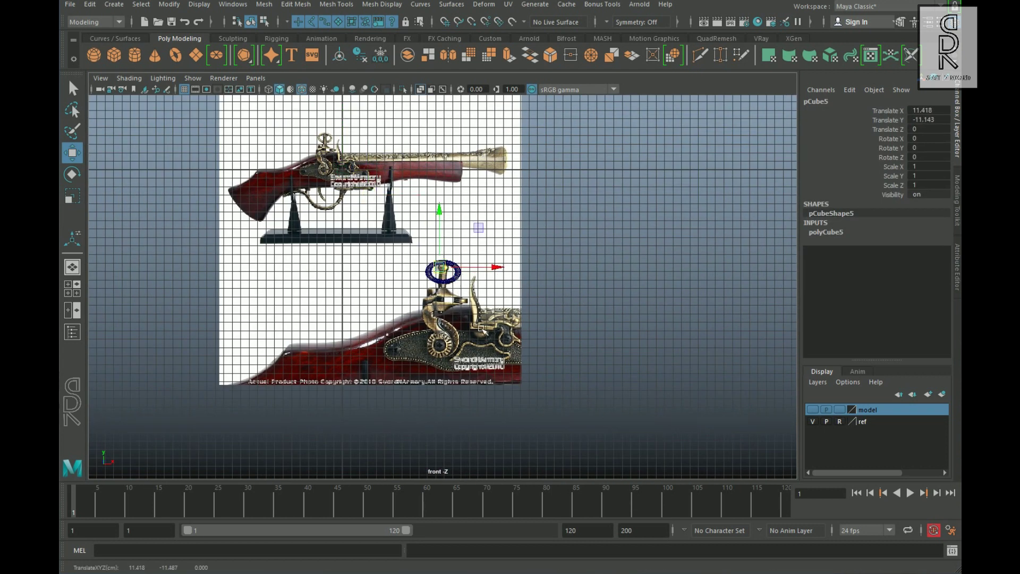
pyautogui.scroll(8, 487, 322)
pyautogui.scroll(2, 488, 324)
pyautogui.moveTo(439, 222); pyautogui.dragTo(452, 233)
# - Smooth the cube with one division and scale it uniformly to about 1.239 to match the reference knob
pyautogui.keyDown('shift'); pyautogui.rightClick(499, 211); pyautogui.keyUp('shift')
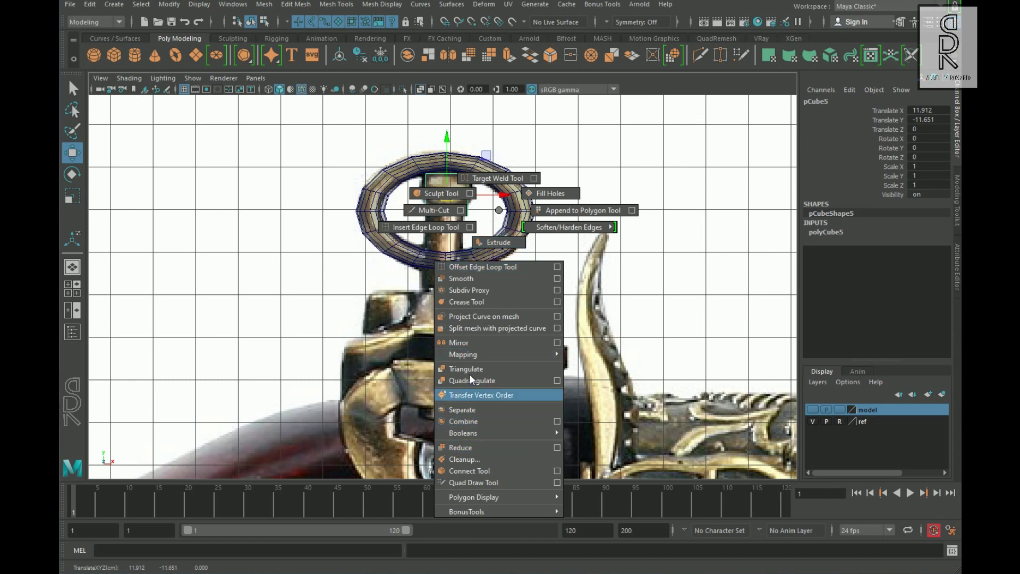
pyautogui.click(476, 283)
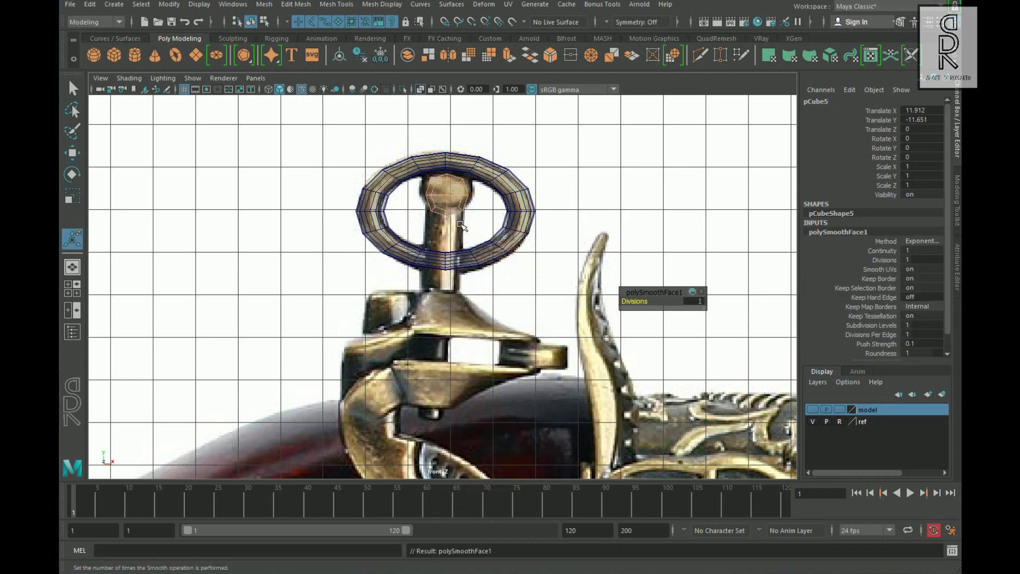
pyautogui.press('q')
pyautogui.scroll(4, 472, 215)
pyautogui.click(72, 196)
pyautogui.moveTo(451, 207)
pyautogui.mouseDown()
pyautogui.moveTo(468, 206)
pyautogui.moveTo(450, 190)
pyautogui.mouseUp()
pyautogui.click(72, 153)
pyautogui.click(72, 196)
pyautogui.moveTo(450, 127); pyautogui.dragTo(455, 150)
# - Extrude the knob's bottom faces down to the lower end of the screw to form its shaft
pyautogui.moveTo(464, 222); pyautogui.dragTo(464, 250, button='right')
pyautogui.moveTo(397, 206); pyautogui.dragTo(514, 282)
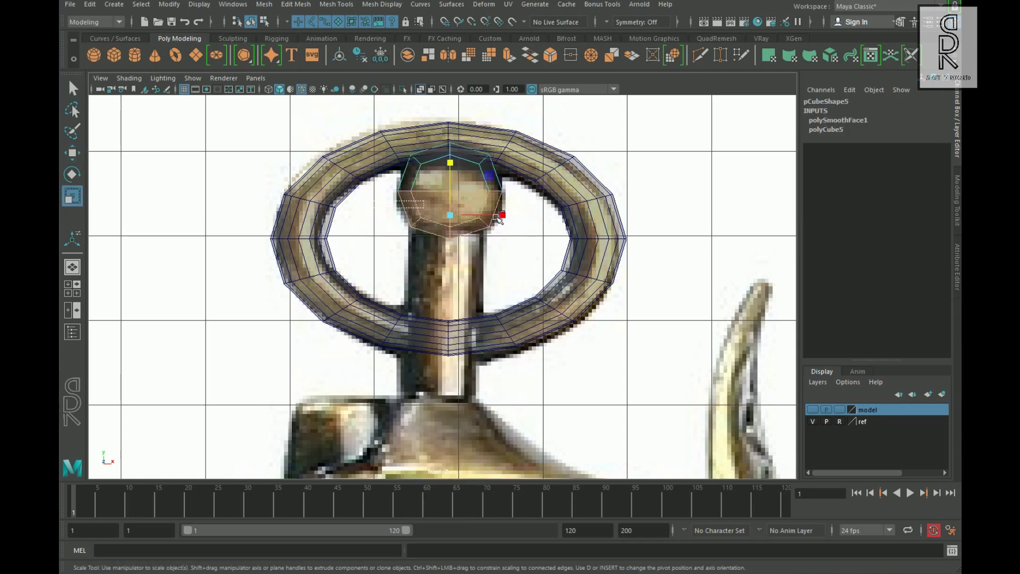
pyautogui.keyDown('shift'); pyautogui.rightClick(522, 215); pyautogui.keyUp('shift')
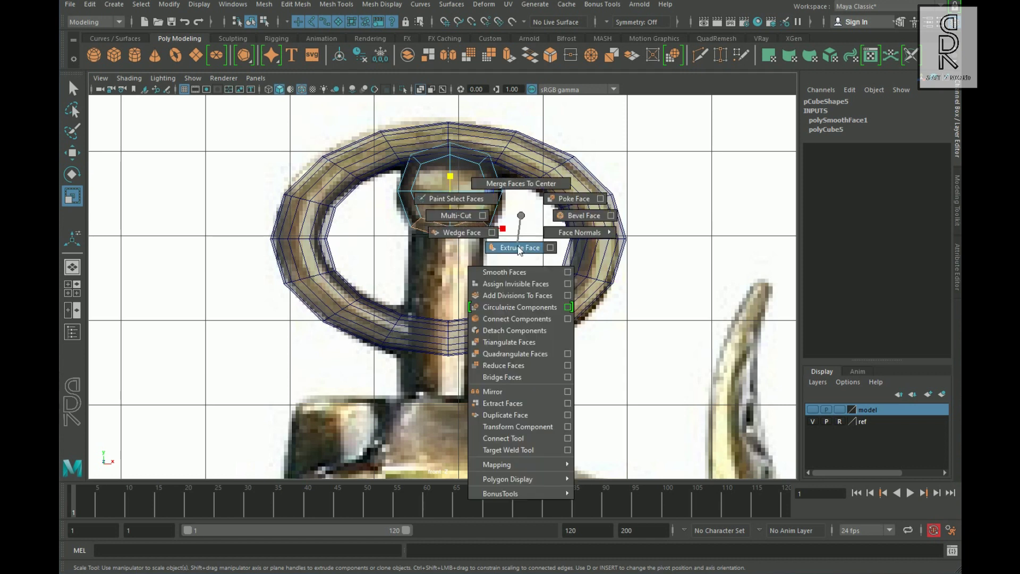
pyautogui.keyDown('shift'); pyautogui.moveTo(519, 247); pyautogui.dragTo(518, 248, button='right'); pyautogui.keyUp('shift')
pyautogui.press('w')
pyautogui.moveTo(453, 205); pyautogui.dragTo(465, 366)
pyautogui.scroll(-4, 494, 366)
pyautogui.keyDown('alt'); pyautogui.moveTo(499, 366); pyautogui.dragTo(519, 289, button='middle'); pyautogui.keyUp('alt')
pyautogui.moveTo(468, 212); pyautogui.dragTo(466, 391)
pyautogui.press('r')
pyautogui.press('space')
pyautogui.moveTo(595, 223); pyautogui.dragTo(616, 202, button='right')
# - Add three edge loops across the extruded shaft by splitting its vertical edge ring
pyautogui.scroll(2, 510, 338)
pyautogui.keyDown('alt'); pyautogui.moveTo(510, 338); pyautogui.dragTo(445, 337, button='middle'); pyautogui.keyUp('alt')
pyautogui.press('q')
pyautogui.moveTo(668, 235); pyautogui.dragTo(669, 210, button='right')
pyautogui.click(406, 291)
pyautogui.keyDown('ctrl'); pyautogui.moveTo(473, 278); pyautogui.dragTo(369, 345, button='right'); pyautogui.keyUp('ctrl')
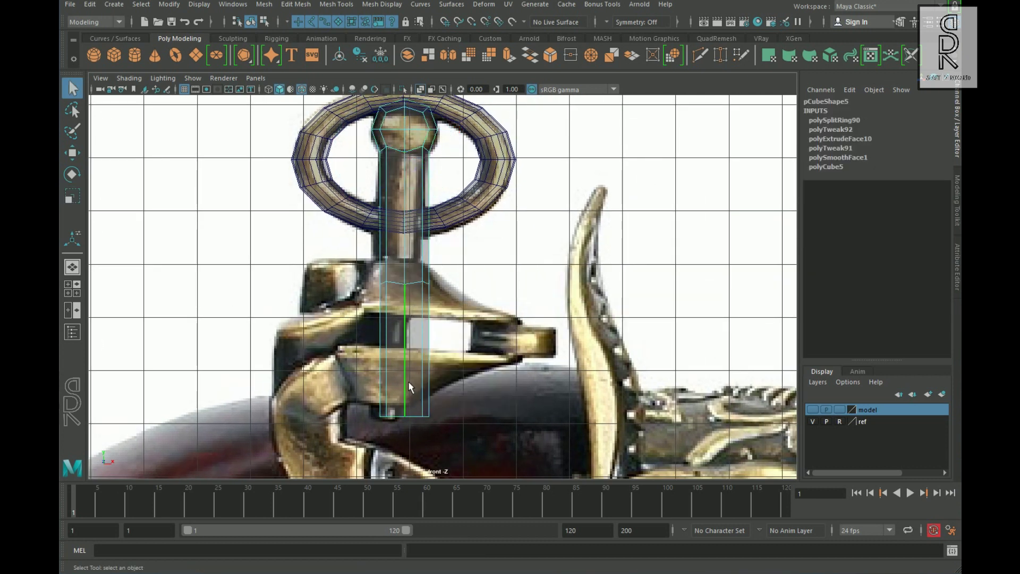
pyautogui.press('g')
pyautogui.press('g')
pyautogui.moveTo(406, 239); pyautogui.dragTo(453, 222, button='right')
pyautogui.click(463, 298)
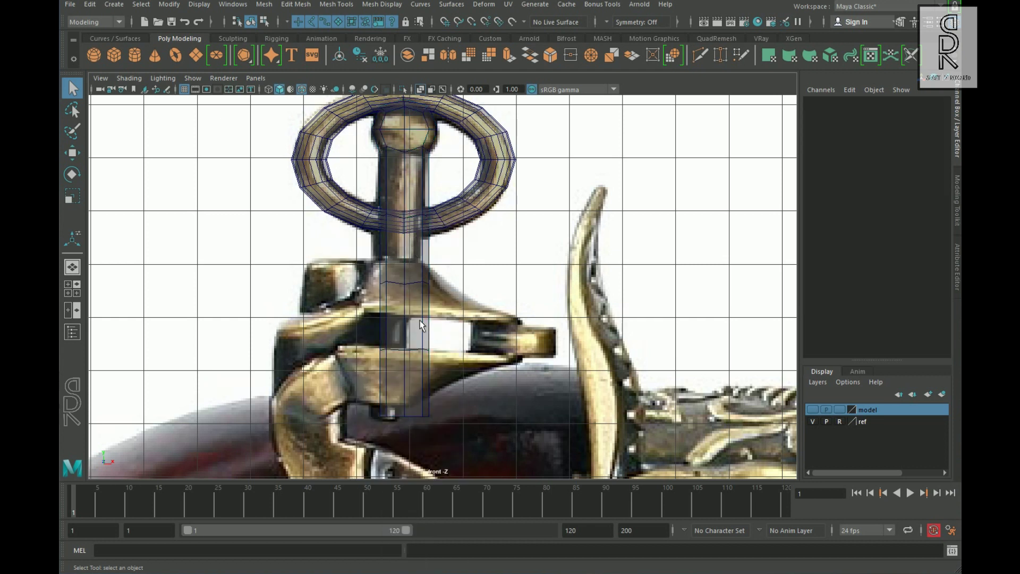
# - Smooth the knob and shaft mesh
pyautogui.click(421, 323)
pyautogui.keyDown('shift'); pyautogui.moveTo(491, 251); pyautogui.dragTo(489, 264, button='right'); pyautogui.keyUp('shift')
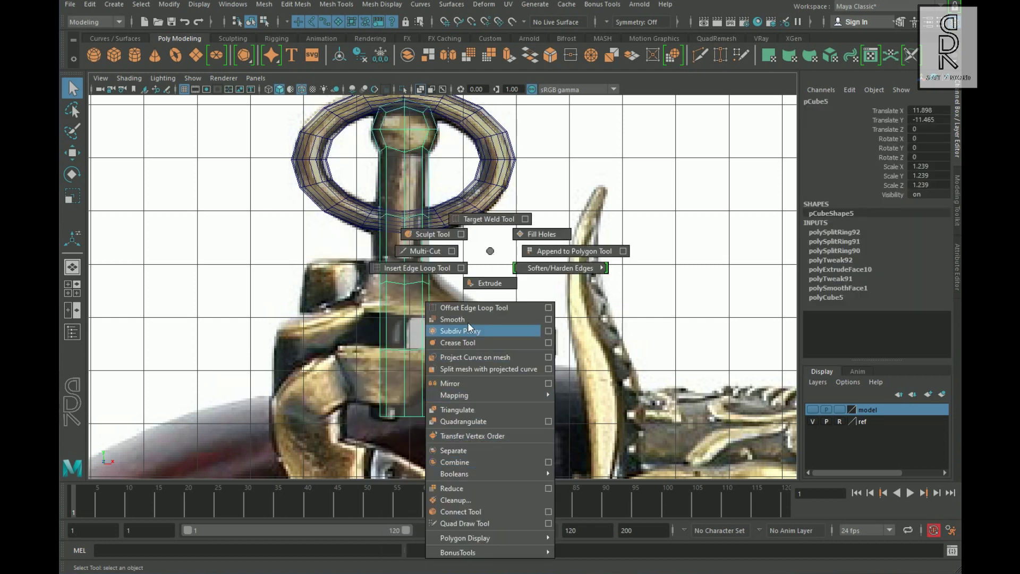
pyautogui.keyDown('shift'); pyautogui.moveTo(468, 327); pyautogui.dragTo(462, 320, button='right'); pyautogui.keyUp('shift')
pyautogui.press('q')
# - Flatten the shaft's bottom vertices and move them to the end of the reference screw
pyautogui.moveTo(404, 267); pyautogui.dragTo(367, 267, button='right')
pyautogui.moveTo(348, 400); pyautogui.dragTo(472, 441)
pyautogui.press('r')
pyautogui.moveTo(405, 357); pyautogui.dragTo(432, 476)
pyautogui.click(74, 154)
pyautogui.moveTo(405, 329); pyautogui.dragTo(406, 350)
pyautogui.moveTo(405, 257); pyautogui.dragTo(461, 239, button='right')
# - Undo the last selection changes and lower the shaft's bottom vertices slightly to fit the reference
pyautogui.keyDown('alt'); pyautogui.moveTo(551, 362); pyautogui.dragTo(581, 375, button='middle'); pyautogui.keyUp('alt')
pyautogui.keyDown('alt'); pyautogui.moveTo(448, 383); pyautogui.dragTo(466, 353, button='middle'); pyautogui.keyUp('alt')
pyautogui.scroll(-3, 465, 353)
pyautogui.click(533, 348)
pyautogui.click(464, 353)
pyautogui.hotkey('ctrl', 'z')
pyautogui.hotkey('ctrl', 'z')
pyautogui.hotkey('ctrl', 'z')
pyautogui.moveTo(452, 326); pyautogui.dragTo(453, 335)
pyautogui.moveTo(455, 335); pyautogui.dragTo(495, 315, button='right')
pyautogui.click(513, 340)
pyautogui.click(464, 349)
# - Bevel the edge loop where the knob meets the shaft, with a fraction of 0.5 and one segment
pyautogui.press('q')
pyautogui.keyDown('alt'); pyautogui.moveTo(458, 212); pyautogui.dragTo(468, 300, button='middle'); pyautogui.keyUp('alt')
pyautogui.keyDown('alt'); pyautogui.moveTo(367, 277); pyautogui.dragTo(463, 270, button='right'); pyautogui.keyUp('alt')
pyautogui.moveTo(517, 246); pyautogui.dragTo(479, 182, button='right')
pyautogui.doubleClick(482, 237)
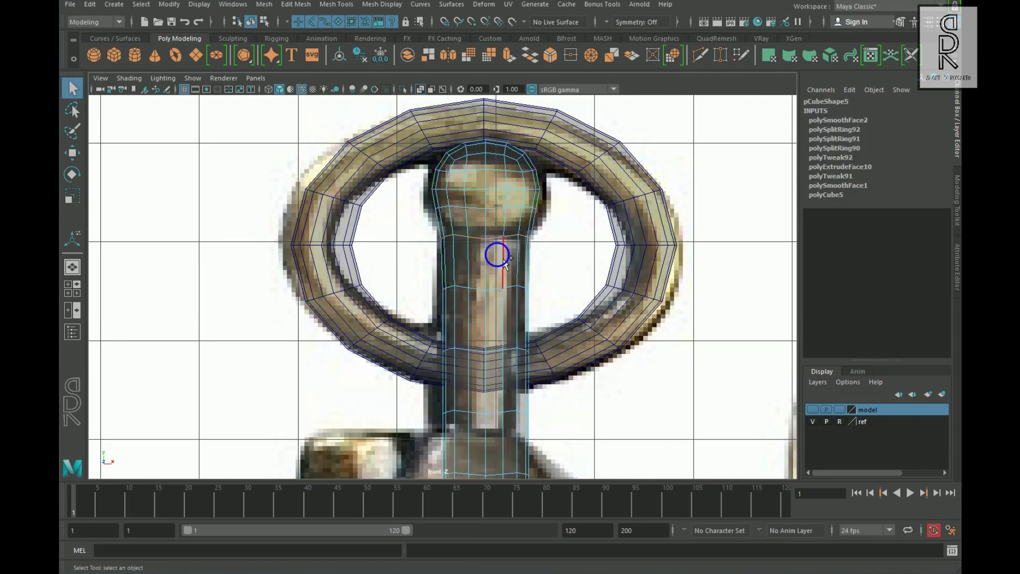
pyautogui.keyDown('shift'); pyautogui.moveTo(502, 259); pyautogui.dragTo(554, 273, button='right'); pyautogui.keyUp('shift')
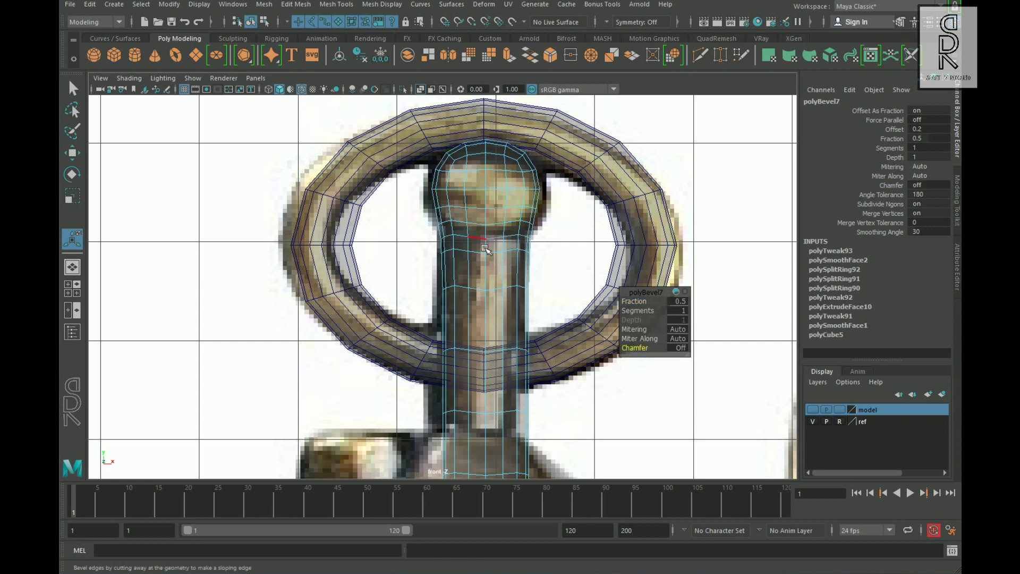
# - Scale the beveled loops at the neck and flatten the edge loop just above them vertically
pyautogui.press('r')
pyautogui.moveTo(486, 236); pyautogui.dragTo(471, 250)
pyautogui.click(72, 153)
pyautogui.click(72, 197)
pyautogui.moveTo(486, 200); pyautogui.dragTo(486, 234)
pyautogui.doubleClick(494, 223)
pyautogui.moveTo(486, 170); pyautogui.dragTo(490, 196)
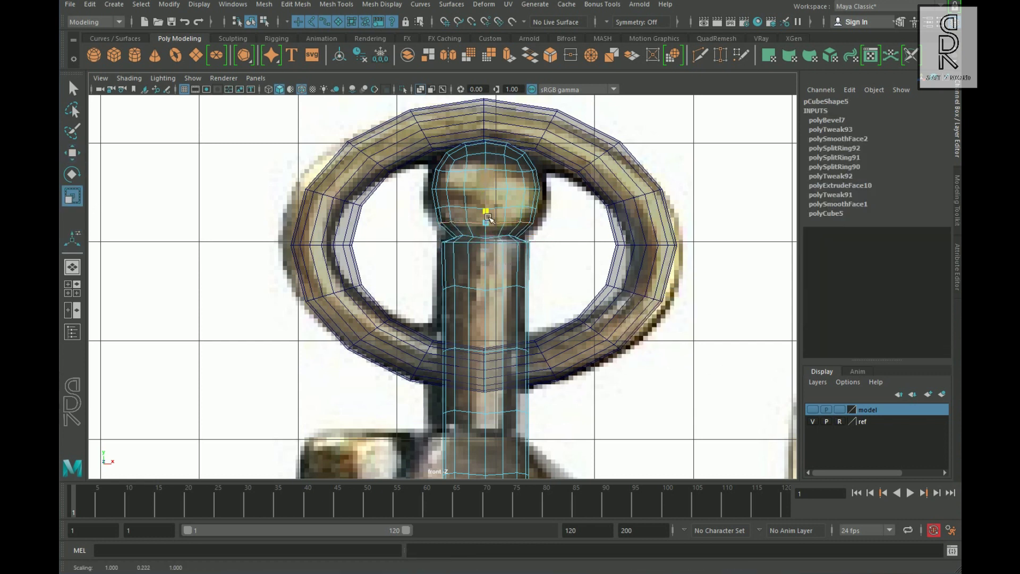
# - Scale the individual edge loops directly under the knob to sharpen the neck's transition into the shaft
pyautogui.scroll(5, 492, 248)
pyautogui.scroll(-2, 484, 256)
pyautogui.doubleClick(486, 280)
pyautogui.moveTo(485, 252); pyautogui.dragTo(447, 243)
pyautogui.press('w')
pyautogui.press('r')
pyautogui.doubleClick(419, 253)
pyautogui.press('w')
pyautogui.press('r')
pyautogui.doubleClick(485, 290)
# - Refine the remaining neck edge loops by scaling them and return the screw to object mode
pyautogui.scroll(-3, 482, 290)
pyautogui.doubleClick(449, 267)
pyautogui.press('w')
pyautogui.press('r')
pyautogui.doubleClick(450, 244)
pyautogui.doubleClick(451, 273)
pyautogui.moveTo(441, 273); pyautogui.dragTo(444, 243)
pyautogui.doubleClick(451, 242)
pyautogui.scroll(3, 455, 392)
pyautogui.moveTo(455, 391); pyautogui.dragTo(491, 357, button='right')
pyautogui.click(556, 367)
# - Create a polygon pipe and rotate it 90 degrees about X so its opening faces the front view
pyautogui.scroll(-12, 557, 365)
pyautogui.press('q')
pyautogui.keyDown('alt'); pyautogui.moveTo(642, 365); pyautogui.dragTo(679, 344, button='middle'); pyautogui.keyUp('alt')
pyautogui.rightClick(245, 57)
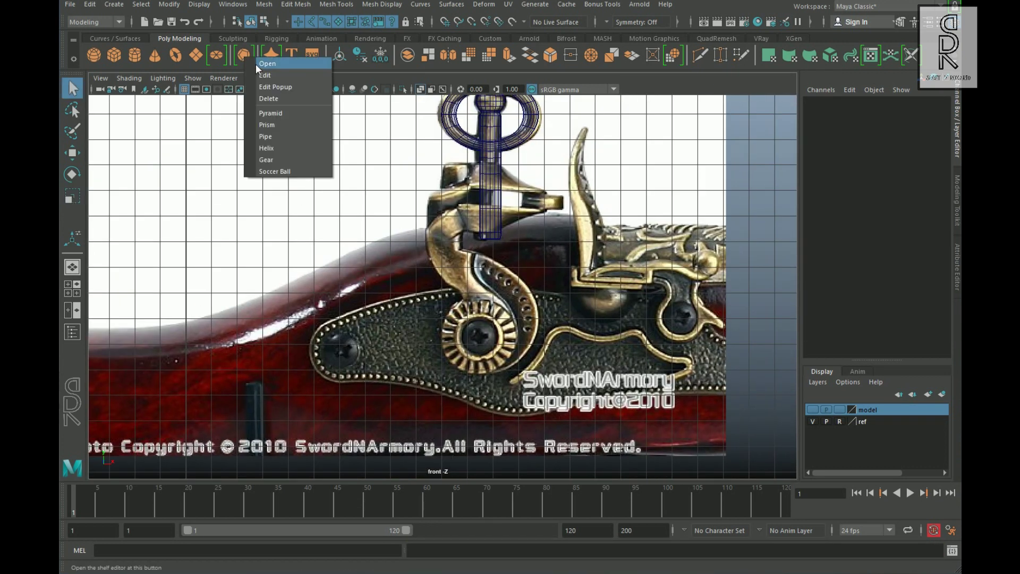
pyautogui.click(269, 133)
pyautogui.scroll(-5, 568, 313)
pyautogui.click(72, 173)
pyautogui.moveTo(366, 130); pyautogui.dragTo(369, 116)
# - Move the pipe over the serrated wheel around the hammer screw and scale it uniformly to about 1.516 to match the wheel's outline
pyautogui.press('w')
pyautogui.moveTo(366, 145); pyautogui.dragTo(454, 301)
pyautogui.scroll(8, 462, 303)
pyautogui.scroll(6, 587, 377)
pyautogui.moveTo(450, 379); pyautogui.dragTo(428, 391)
pyautogui.keyDown('alt'); pyautogui.moveTo(428, 392); pyautogui.dragTo(455, 289, button='middle'); pyautogui.keyUp('alt')
pyautogui.press('r')
pyautogui.moveTo(456, 290); pyautogui.dragTo(537, 324)
pyautogui.moveTo(538, 325); pyautogui.dragTo(542, 326, button='middle')
# - Reduce the pipe's thickness to about 0.36 and set its axis subdivisions to 40
pyautogui.click(831, 234)
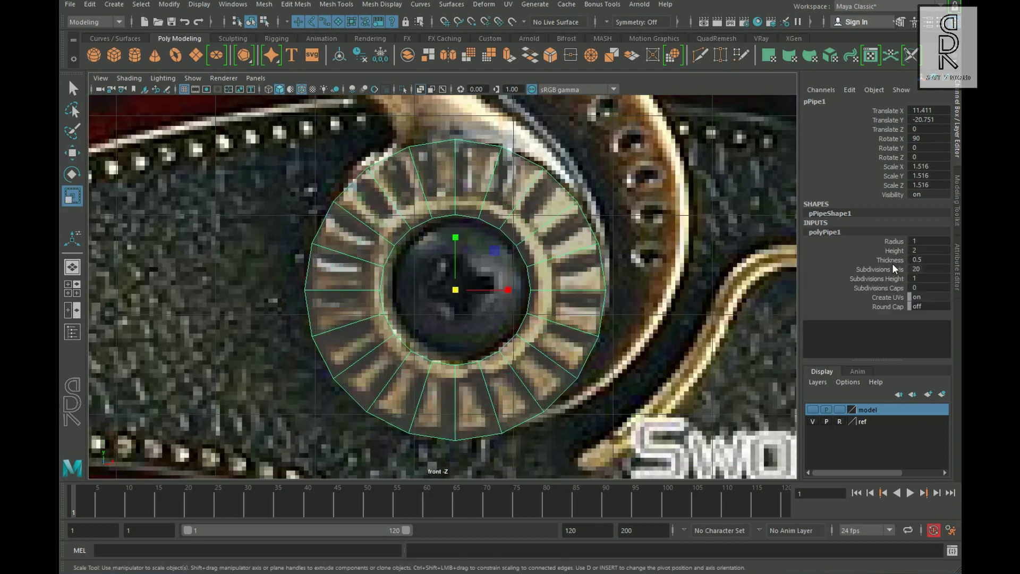
pyautogui.click(892, 260)
pyautogui.moveTo(547, 377); pyautogui.dragTo(536, 385, button='middle')
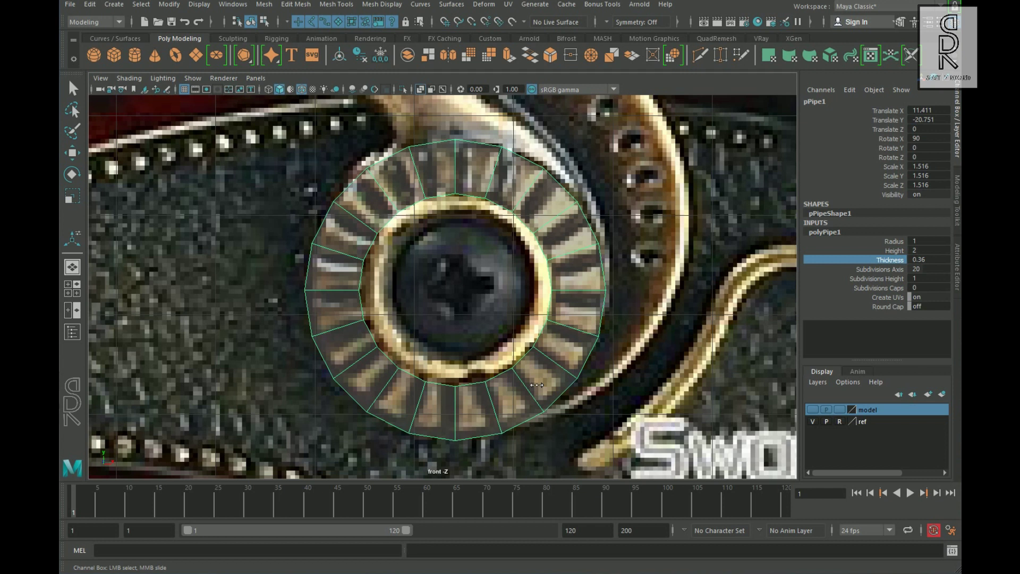
pyautogui.moveTo(450, 381); pyautogui.dragTo(574, 386, button='middle')
pyautogui.click(931, 272)
pyautogui.write('40')
pyautogui.press('Return')
# - Scale the pipe down to the wheel's inner gold rim, thin its wall to match, and center it on the screw
pyautogui.press('r')
pyautogui.moveTo(456, 291); pyautogui.dragTo(379, 327)
pyautogui.click(891, 261)
pyautogui.moveTo(525, 355)
pyautogui.mouseDown(button='middle')
pyautogui.moveTo(537, 355)
pyautogui.moveTo(515, 356)
pyautogui.mouseUp(button='middle')
pyautogui.press('r')
pyautogui.press('w')
pyautogui.moveTo(468, 297)
pyautogui.mouseDown()
pyautogui.moveTo(457, 297)
pyautogui.moveTo(472, 295)
pyautogui.mouseUp()
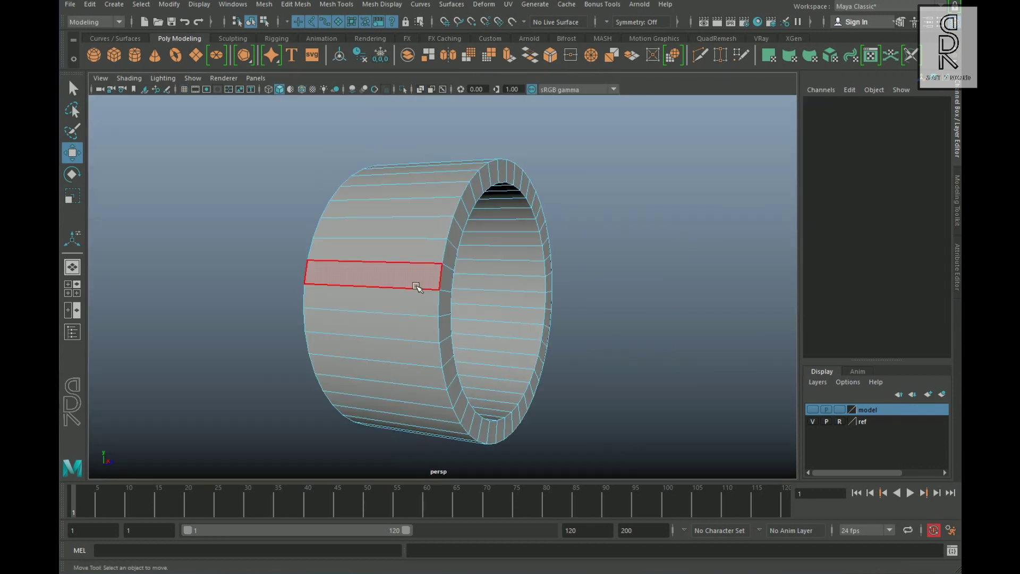
# - Extrude the pipe's outer faces outward with a thickness of 0.5 and Keep Faces Together off to form separate teeth
pyautogui.click(422, 250)
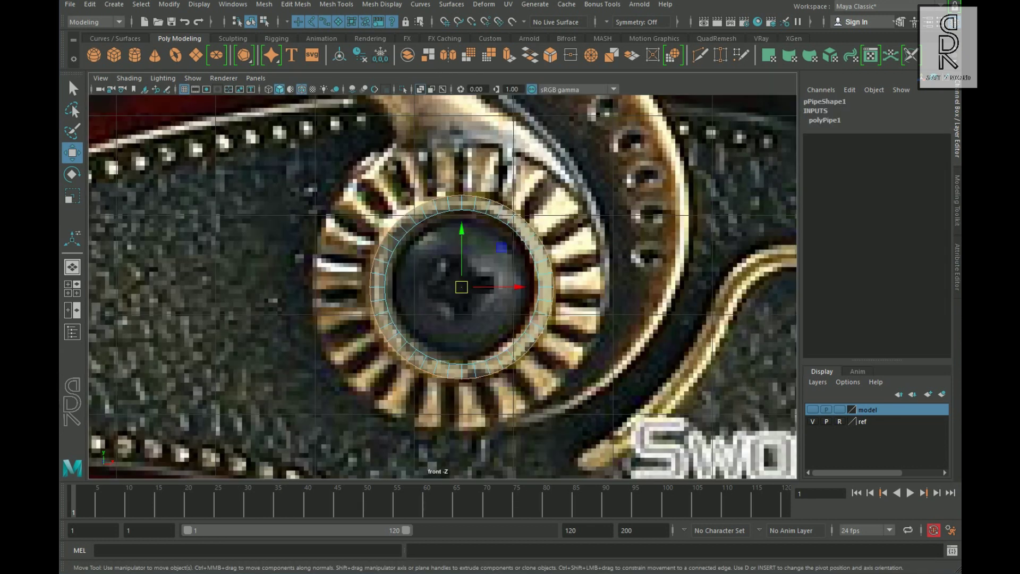
pyautogui.keyDown('shift'); pyautogui.moveTo(622, 226); pyautogui.dragTo(626, 267, button='right'); pyautogui.keyUp('shift')
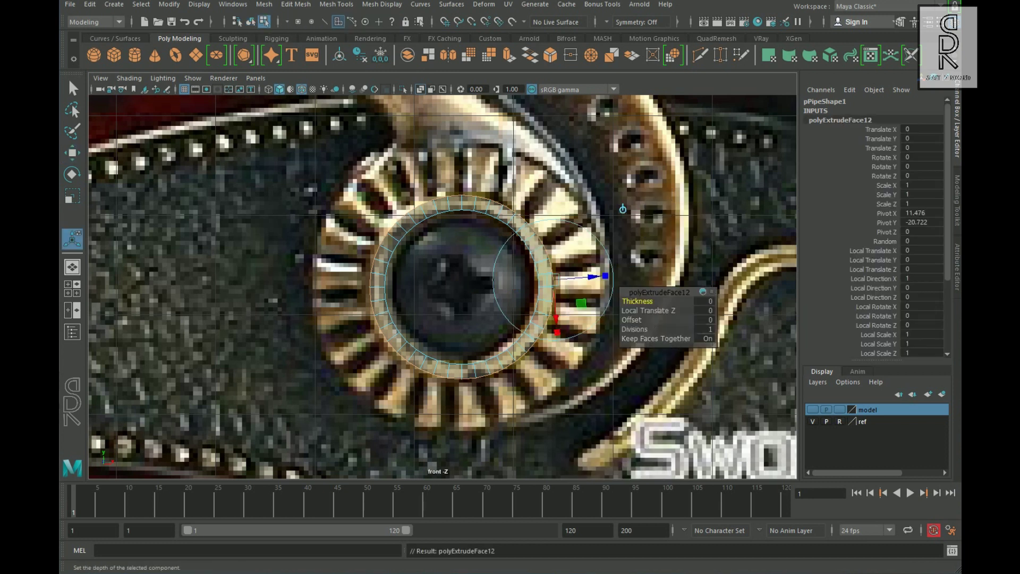
pyautogui.moveTo(644, 301); pyautogui.dragTo(657, 311)
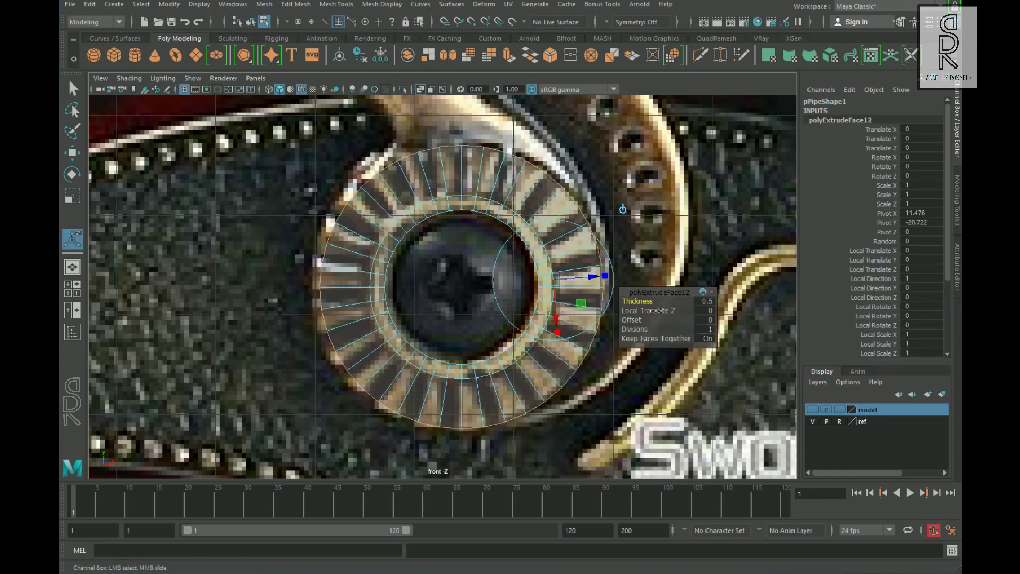
pyautogui.click(706, 339)
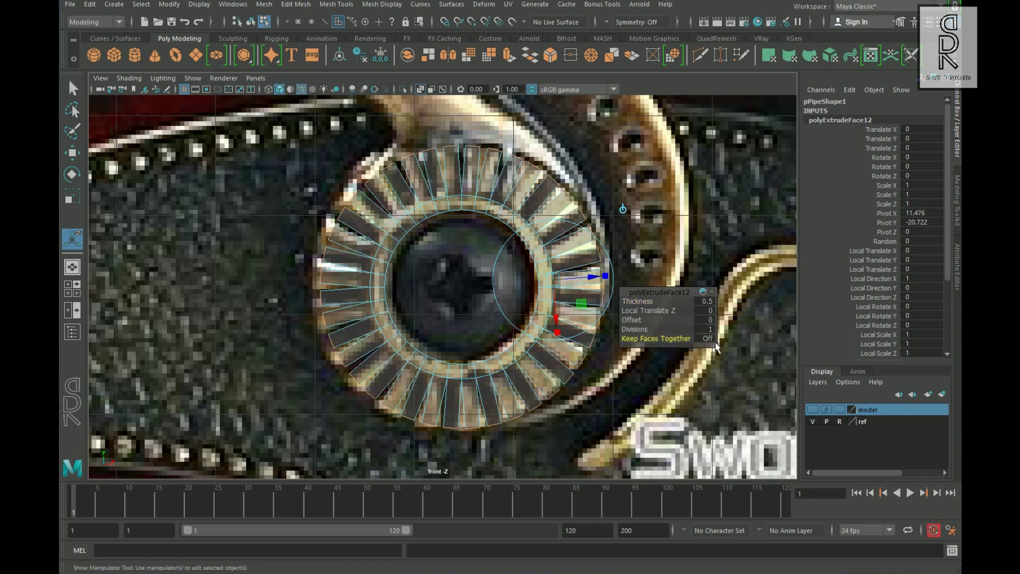
pyautogui.click(689, 191)
# - Return the pipe to object mode and examine the extruded teeth in the perspective view
pyautogui.press('space')
pyautogui.press('space')
pyautogui.moveTo(586, 319)
pyautogui.keyDown('alt'); pyautogui.mouseDown()
pyautogui.moveTo(408, 318)
pyautogui.moveTo(574, 318)
pyautogui.mouseUp(); pyautogui.keyUp('alt')
pyautogui.keyDown('alt'); pyautogui.moveTo(574, 318); pyautogui.dragTo(416, 335, button='right'); pyautogui.keyUp('alt')
pyautogui.keyDown('alt'); pyautogui.moveTo(416, 335); pyautogui.dragTo(369, 343); pyautogui.keyUp('alt')
pyautogui.press('q')
pyautogui.moveTo(492, 257); pyautogui.dragTo(532, 242, button='right')
pyautogui.click(611, 228)
pyautogui.keyDown('alt'); pyautogui.moveTo(636, 364); pyautogui.dragTo(589, 339); pyautogui.keyUp('alt')
pyautogui.click(548, 330)
# - Select the outer vertices of the teeth without the inner ring, scale them in perspective view, and return to object mode
pyautogui.press('space')
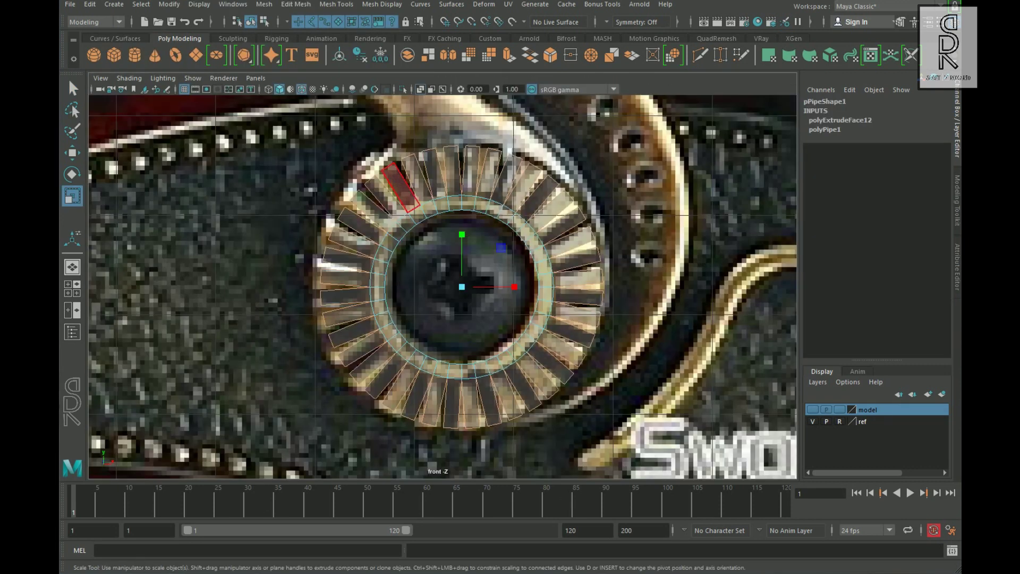
pyautogui.moveTo(400, 172); pyautogui.dragTo(348, 169, button='right')
pyautogui.moveTo(645, 387); pyautogui.dragTo(647, 458)
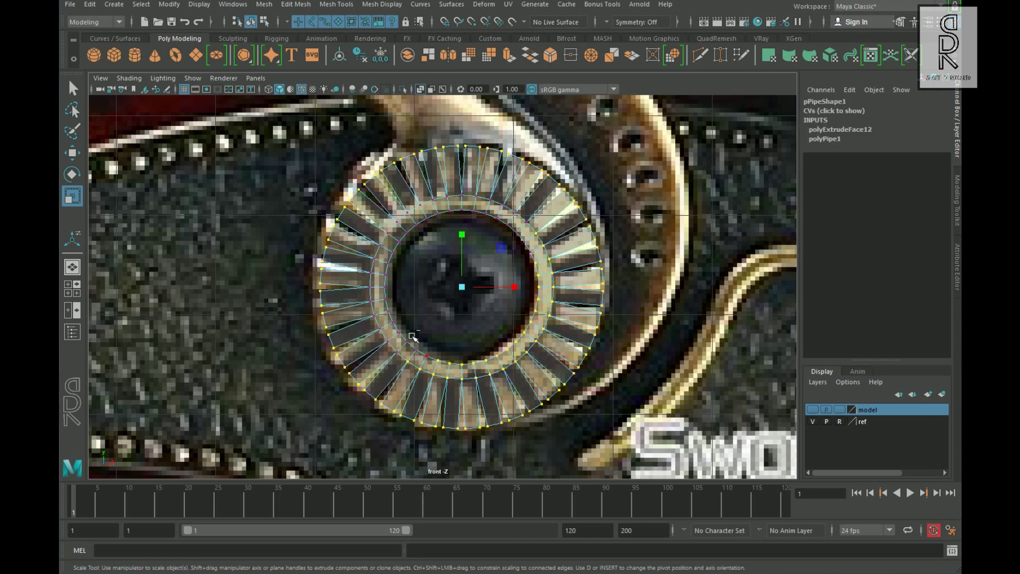
pyautogui.press('space')
pyautogui.press('space')
pyautogui.moveTo(492, 292); pyautogui.dragTo(492, 299)
pyautogui.moveTo(510, 304)
pyautogui.keyDown('alt'); pyautogui.mouseDown()
pyautogui.moveTo(467, 318)
pyautogui.moveTo(505, 314)
pyautogui.mouseUp(); pyautogui.keyUp('alt')
pyautogui.moveTo(504, 312); pyautogui.dragTo(540, 290)
pyautogui.scroll(5, 553, 291)
pyautogui.moveTo(572, 215); pyautogui.dragTo(612, 186, button='right')
pyautogui.click(651, 263)
# - Bevel the edge loop around the inner rim of the serrated wheel
pyautogui.keyDown('alt'); pyautogui.moveTo(651, 263); pyautogui.dragTo(739, 282); pyautogui.keyUp('alt')
pyautogui.click(565, 314)
pyautogui.scroll(3, 569, 308)
pyautogui.moveTo(603, 271); pyautogui.dragTo(605, 234, button='right')
pyautogui.doubleClick(620, 252)
pyautogui.keyDown('shift'); pyautogui.moveTo(523, 244); pyautogui.dragTo(612, 234, button='right'); pyautogui.keyUp('shift')
pyautogui.moveTo(640, 311); pyautogui.dragTo(658, 318)
pyautogui.press('q')
# - Split the edge rings of the teeth one after another all around the wheel to add an edge loop across each tooth
pyautogui.keyDown('alt'); pyautogui.moveTo(510, 228); pyautogui.dragTo(549, 285, button='middle'); pyautogui.keyUp('alt')
pyautogui.click(394, 157)
pyautogui.keyDown('ctrl'); pyautogui.moveTo(452, 148); pyautogui.dragTo(343, 195, button='right'); pyautogui.keyUp('ctrl')
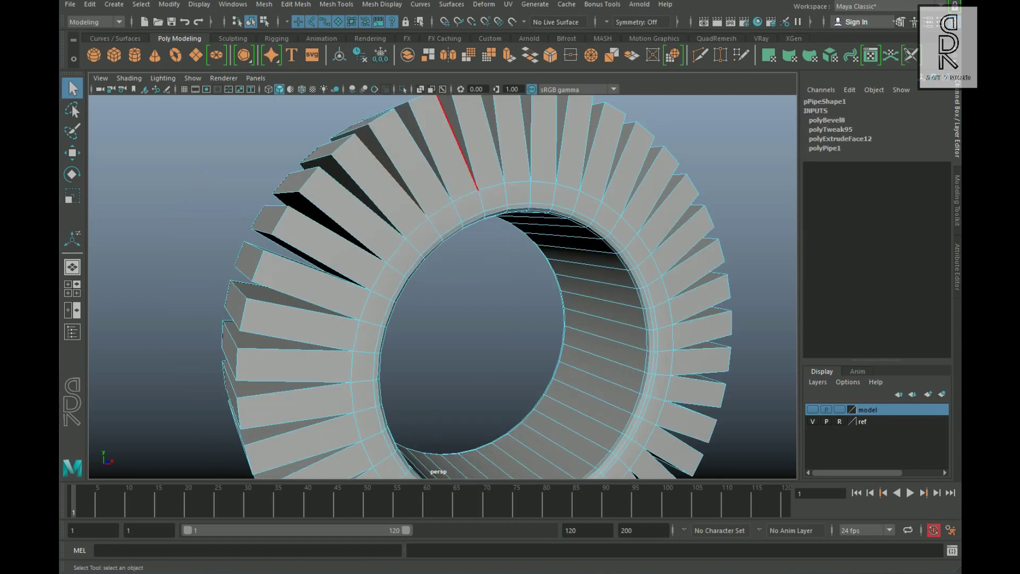
pyautogui.click(425, 142)
pyautogui.press('g')
pyautogui.click(523, 123)
pyautogui.press('g')
pyautogui.click(637, 160)
pyautogui.press('g')
pyautogui.click(709, 242)
pyautogui.keyDown('alt'); pyautogui.moveTo(635, 254); pyautogui.dragTo(572, 255); pyautogui.keyUp('alt')
pyautogui.click(594, 229)
pyautogui.press('g')
pyautogui.click(603, 259)
pyautogui.press('g')
pyautogui.click(567, 385)
pyautogui.press('g')
pyautogui.click(506, 436)
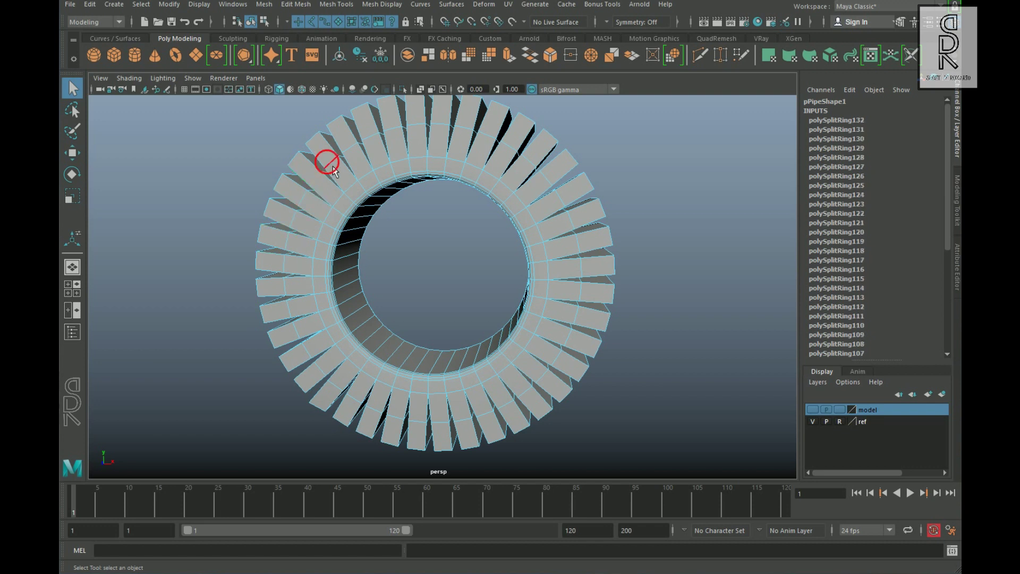
# - Bevel the new edge loops around all the teeth with a fraction of about 0.86 and one segment
pyautogui.click(440, 253)
pyautogui.keyDown('alt'); pyautogui.moveTo(441, 253); pyautogui.dragTo(458, 249); pyautogui.keyUp('alt')
pyautogui.click(371, 136)
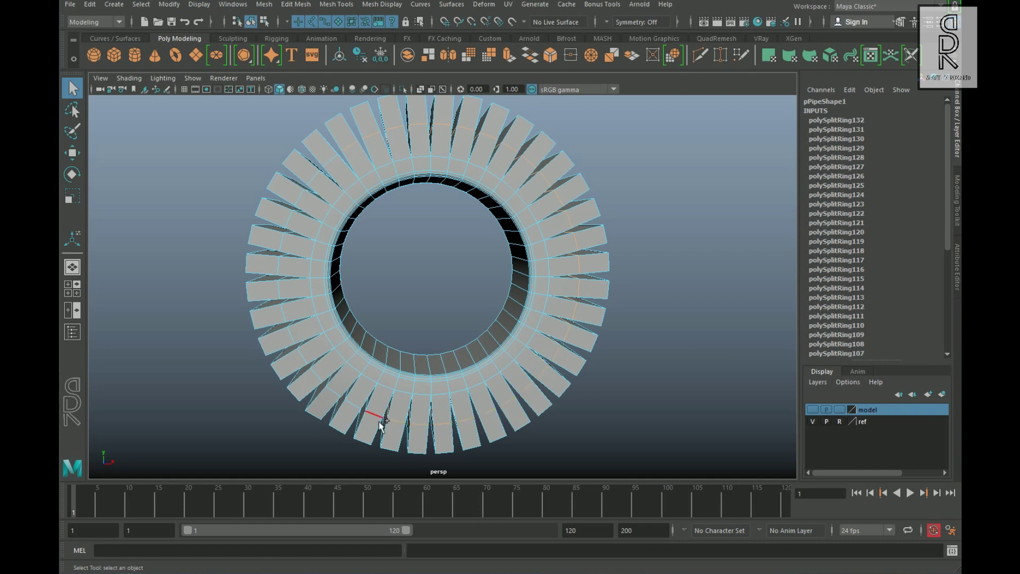
pyautogui.keyDown('shift'); pyautogui.moveTo(691, 180); pyautogui.dragTo(747, 184, button='right'); pyautogui.keyUp('shift')
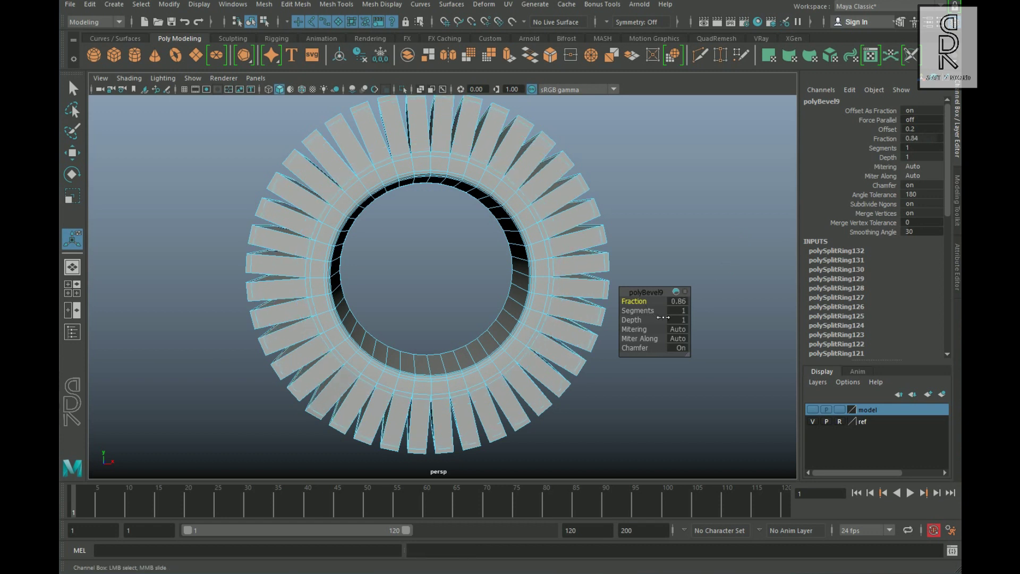
# - Insert an edge loop across the teeth's outer ends and bevel it with a fraction of about 0.91
pyautogui.keyDown('alt'); pyautogui.moveTo(519, 228); pyautogui.dragTo(430, 200); pyautogui.keyUp('alt')
pyautogui.click(401, 204)
pyautogui.keyDown('ctrl'); pyautogui.moveTo(403, 203); pyautogui.dragTo(451, 239, button='right'); pyautogui.keyUp('ctrl')
pyautogui.keyDown('shift'); pyautogui.moveTo(570, 231); pyautogui.dragTo(630, 231, button='right'); pyautogui.keyUp('shift')
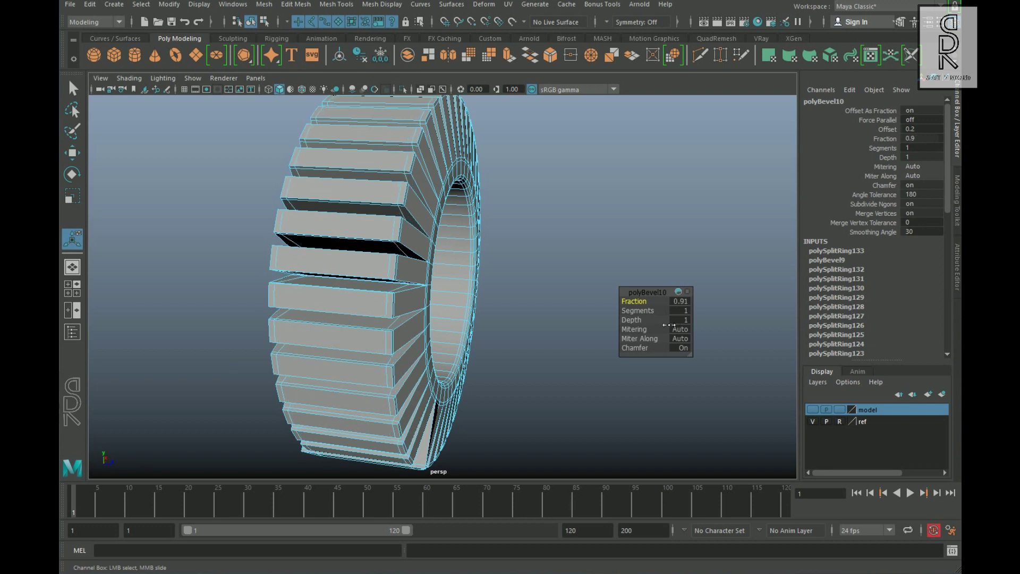
# - Add an edge loop around the middle of the teeth's width, turn on smooth preview, and return the wheel to object mode
pyautogui.click(357, 217)
pyautogui.keyDown('ctrl'); pyautogui.moveTo(611, 214); pyautogui.dragTo(468, 283, button='right'); pyautogui.keyUp('ctrl')
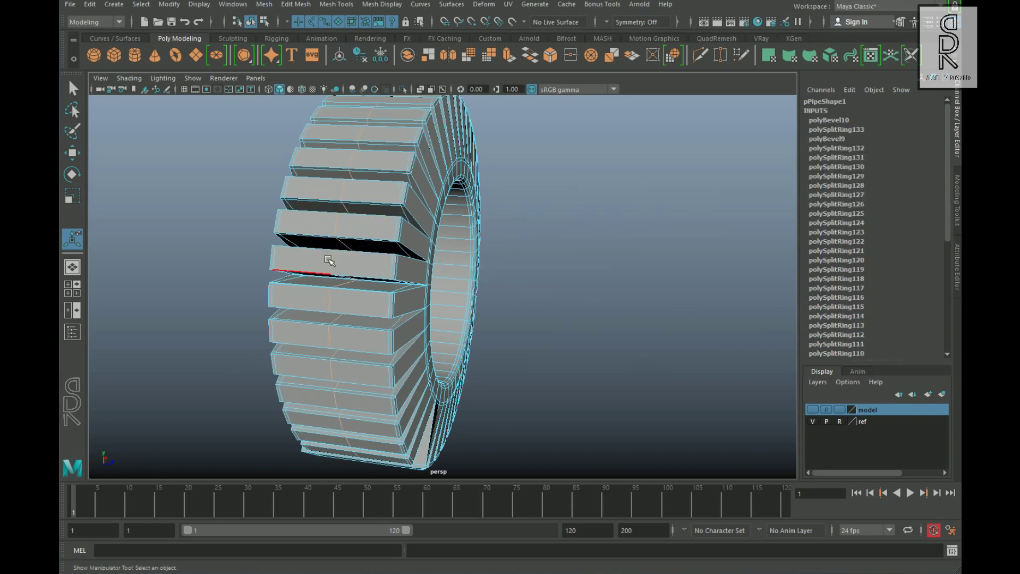
pyautogui.press('3')
pyautogui.keyDown('alt'); pyautogui.moveTo(560, 264); pyautogui.dragTo(497, 251); pyautogui.keyUp('alt')
pyautogui.moveTo(431, 170); pyautogui.dragTo(490, 144, button='right')
pyautogui.click(728, 314)
pyautogui.keyDown('alt'); pyautogui.moveTo(738, 339); pyautogui.dragTo(690, 347); pyautogui.keyUp('alt')
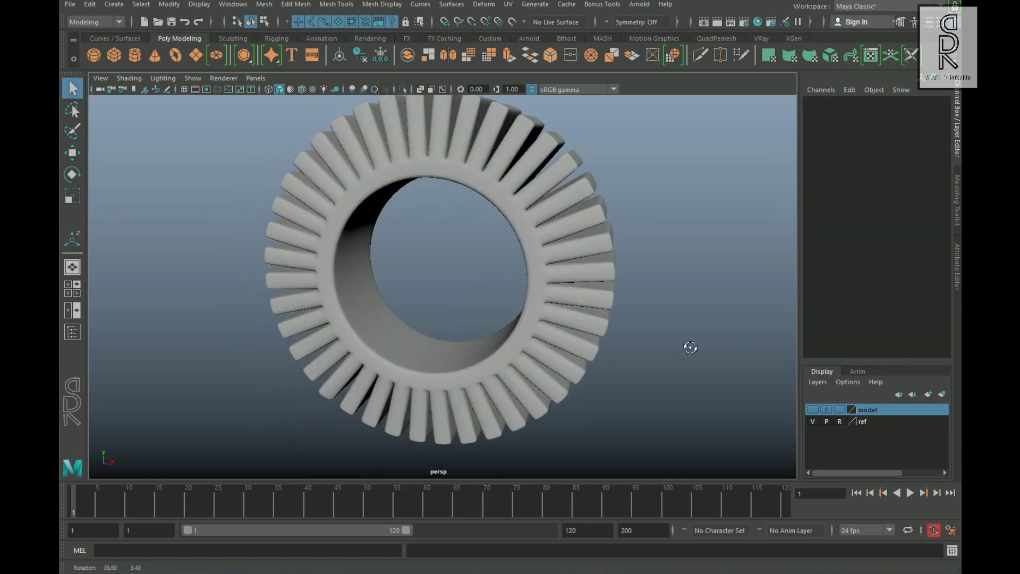
# - Create a polygon cube and place it in the front view just beside the hammer's curved neck
pyautogui.press('space')
pyautogui.press('space')
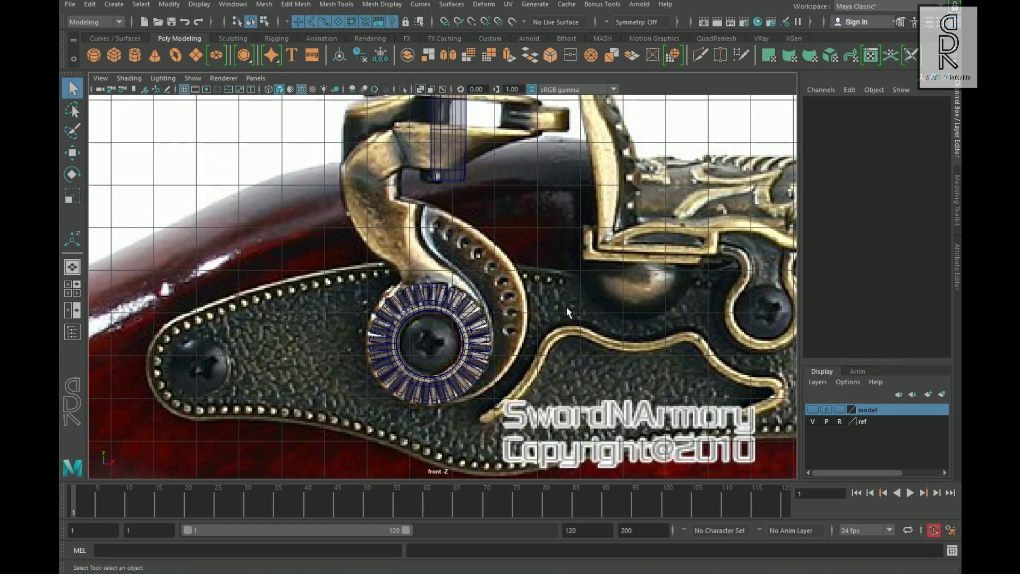
pyautogui.press('space')
pyautogui.press('space')
pyautogui.keyDown('alt'); pyautogui.moveTo(558, 307); pyautogui.dragTo(655, 319); pyautogui.keyUp('alt')
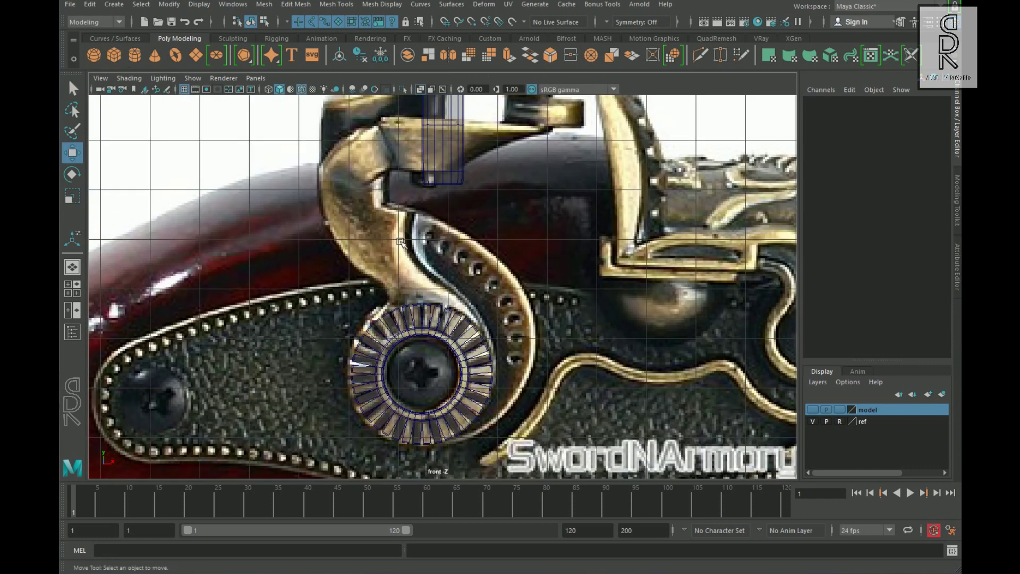
pyautogui.press('w')
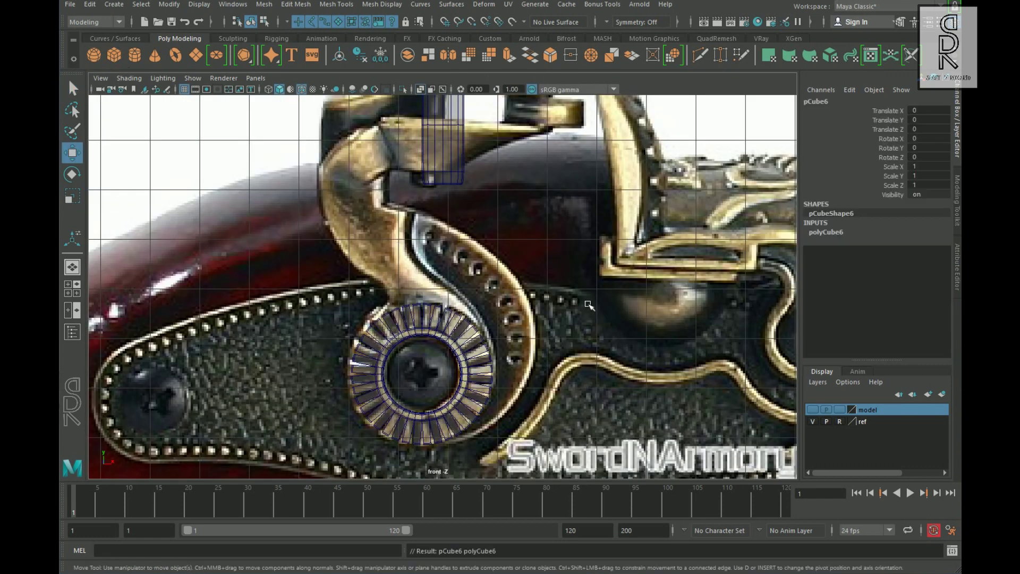
pyautogui.scroll(-5, 588, 301)
pyautogui.scroll(-4, 588, 301)
pyautogui.moveTo(365, 163); pyautogui.dragTo(437, 264)
pyautogui.scroll(11, 438, 264)
pyautogui.keyDown('alt'); pyautogui.moveTo(434, 181); pyautogui.dragTo(448, 268, button='middle'); pyautogui.keyUp('alt')
pyautogui.scroll(1, 449, 268)
pyautogui.moveTo(406, 150); pyautogui.dragTo(237, 250)
pyautogui.scroll(-4, 237, 250)
# - Select the serrated wheel, screw and ring, add them to a new display layer, and hide that layer
pyautogui.click(469, 378)
pyautogui.keyDown('shift'); pyautogui.click(458, 250); pyautogui.keyUp('shift')
pyautogui.keyDown('shift'); pyautogui.click(495, 139); pyautogui.keyUp('shift')
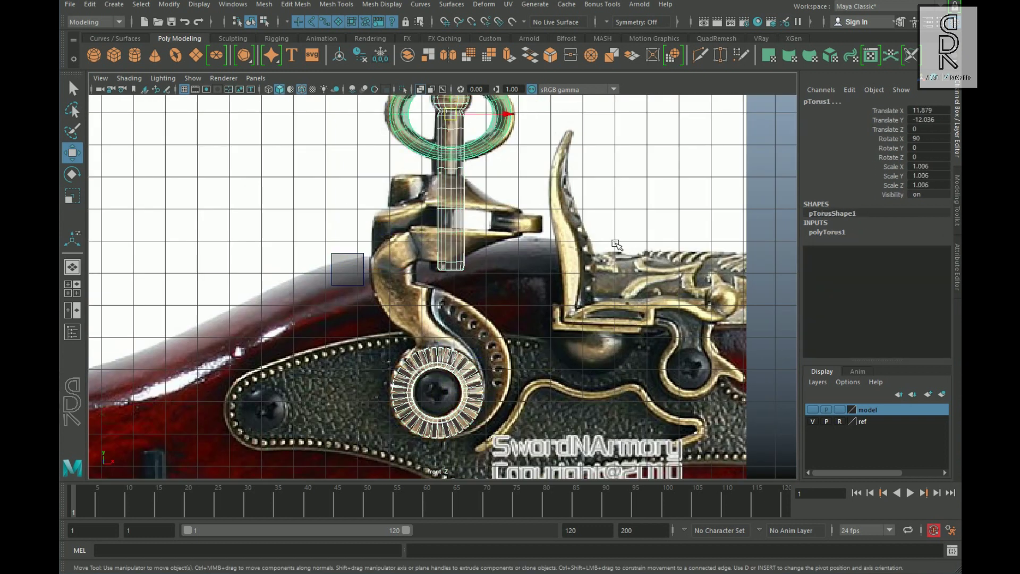
pyautogui.click(942, 394)
pyautogui.click(815, 410)
# - Move the cube onto the hammer's lower jaw in the reference image
pyautogui.click(350, 271)
pyautogui.scroll(5, 314, 275)
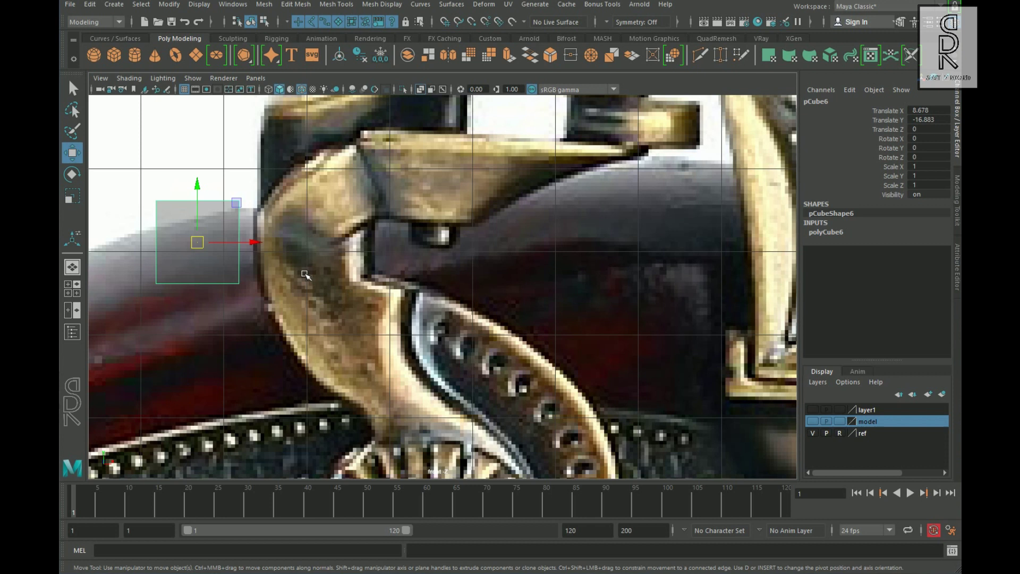
pyautogui.moveTo(197, 243); pyautogui.dragTo(390, 241)
pyautogui.scroll(3, 527, 250)
pyautogui.keyDown('alt'); pyautogui.moveTo(515, 236); pyautogui.dragTo(487, 349, button='middle'); pyautogui.keyUp('alt')
# - Extrude the cube's neck-side face to the rear edge of the lower jaw and raise its lower corners into a slant
pyautogui.moveTo(396, 225); pyautogui.dragTo(343, 226, button='right')
pyautogui.moveTo(303, 136); pyautogui.dragTo(380, 324)
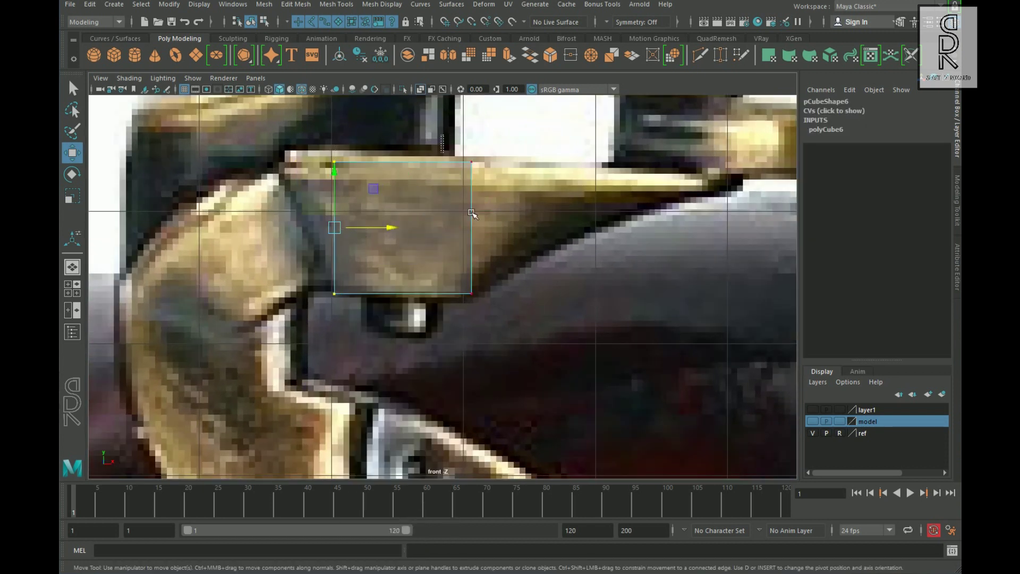
pyautogui.moveTo(434, 189); pyautogui.dragTo(436, 224, button='right')
pyautogui.moveTo(436, 224); pyautogui.dragTo(436, 226, button='right')
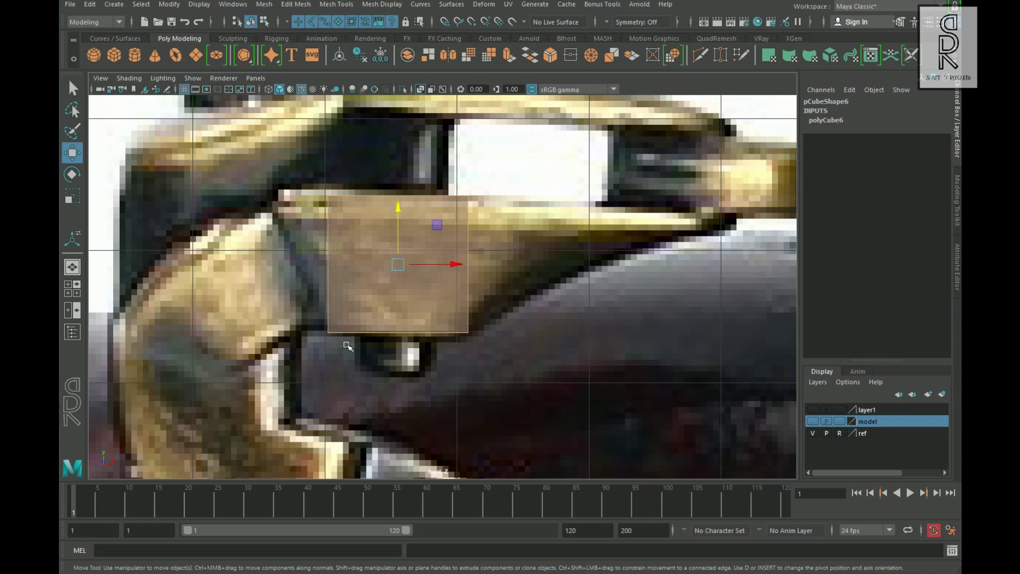
pyautogui.keyDown('shift'); pyautogui.moveTo(462, 266); pyautogui.dragTo(343, 276); pyautogui.keyUp('shift')
pyautogui.hotkey('ctrl', 'z')
pyautogui.moveTo(298, 220); pyautogui.dragTo(233, 218, button='right')
pyautogui.moveTo(245, 309); pyautogui.dragTo(303, 359)
pyautogui.moveTo(286, 293); pyautogui.dragTo(287, 220)
# - Extrude the block's opposite end to the jaw's tip and raise the new lower corners to taper it
pyautogui.keyDown('alt'); pyautogui.moveTo(563, 356); pyautogui.dragTo(479, 381, button='middle'); pyautogui.keyUp('alt')
pyautogui.moveTo(387, 279); pyautogui.dragTo(390, 316, button='right')
pyautogui.moveTo(401, 371); pyautogui.dragTo(363, 239)
pyautogui.keyDown('shift'); pyautogui.moveTo(444, 290); pyautogui.dragTo(712, 291); pyautogui.keyUp('shift')
pyautogui.moveTo(640, 263); pyautogui.dragTo(577, 262, button='right')
pyautogui.moveTo(633, 383); pyautogui.dragTo(654, 193)
# - Split the jaw's tapered section with an edge loop and raise the loop's lower vertices toward the reference underside
pyautogui.keyDown('alt'); pyautogui.moveTo(592, 340); pyautogui.dragTo(623, 366, button='middle'); pyautogui.keyUp('alt')
pyautogui.keyDown('alt'); pyautogui.moveTo(623, 366); pyautogui.dragTo(601, 372, button='right'); pyautogui.keyUp('alt')
pyautogui.moveTo(506, 259); pyautogui.dragTo(506, 226, button='right')
pyautogui.click(494, 241)
pyautogui.keyDown('ctrl'); pyautogui.moveTo(495, 240); pyautogui.dragTo(472, 242, button='right'); pyautogui.keyUp('ctrl')
pyautogui.moveTo(514, 275); pyautogui.dragTo(458, 275, button='right')
pyautogui.moveTo(505, 318); pyautogui.dragTo(539, 290)
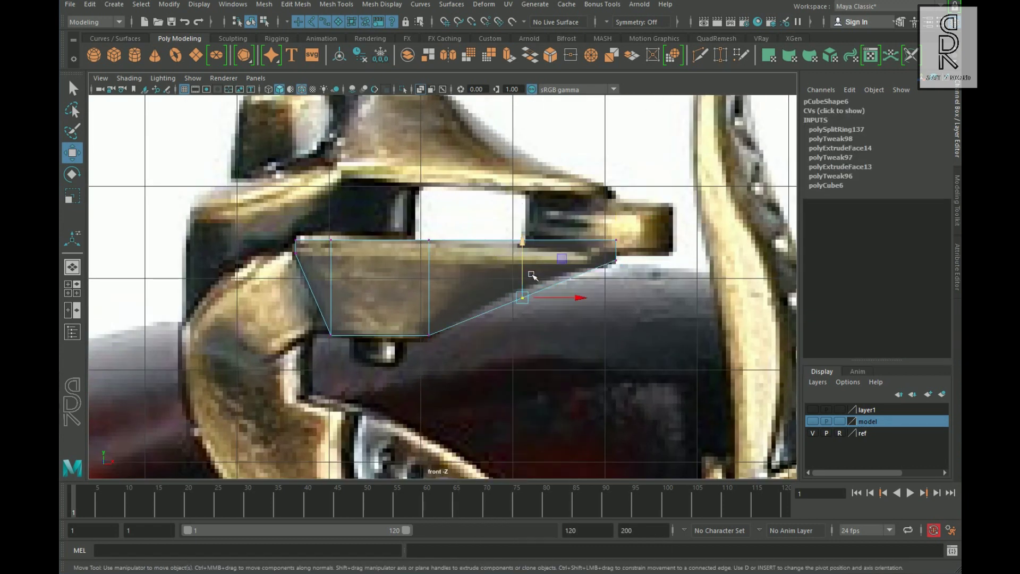
pyautogui.moveTo(522, 243); pyautogui.dragTo(523, 231)
# - Add one edge loop on each side of the tapered section's middle loop
pyautogui.keyDown('alt'); pyautogui.moveTo(497, 346); pyautogui.dragTo(519, 349, button='right'); pyautogui.keyUp('alt')
pyautogui.moveTo(500, 268); pyautogui.dragTo(501, 234, button='right')
pyautogui.click(497, 229)
pyautogui.keyDown('ctrl'); pyautogui.moveTo(584, 326); pyautogui.dragTo(558, 325, button='right'); pyautogui.keyUp('ctrl')
pyautogui.click(603, 270)
pyautogui.keyDown('ctrl'); pyautogui.moveTo(617, 290); pyautogui.dragTo(590, 290, button='right'); pyautogui.keyUp('ctrl')
pyautogui.keyDown('alt'); pyautogui.moveTo(590, 293); pyautogui.dragTo(518, 315, button='middle'); pyautogui.keyUp('alt')
pyautogui.keyDown('alt'); pyautogui.moveTo(499, 314); pyautogui.dragTo(518, 316, button='right'); pyautogui.keyUp('alt')
# - Adjust the vertices beside the new loops and at the jaw's rear to fit the reference outline
pyautogui.moveTo(463, 314); pyautogui.dragTo(413, 314, button='right')
pyautogui.moveTo(404, 325); pyautogui.dragTo(433, 361)
pyautogui.keyDown('shift'); pyautogui.moveTo(534, 276); pyautogui.dragTo(566, 308); pyautogui.keyUp('shift')
pyautogui.moveTo(485, 263); pyautogui.dragTo(503, 340)
pyautogui.moveTo(484, 287); pyautogui.dragTo(495, 291)
pyautogui.keyDown('alt'); pyautogui.moveTo(496, 292); pyautogui.dragTo(527, 346, button='middle'); pyautogui.keyUp('alt')
pyautogui.keyDown('alt'); pyautogui.moveTo(524, 343); pyautogui.dragTo(478, 332, button='right'); pyautogui.keyUp('alt')
pyautogui.moveTo(207, 267); pyautogui.dragTo(228, 285)
pyautogui.moveTo(425, 245); pyautogui.dragTo(429, 251)
# - Raise the jaw's underside vertices to follow the curved taper in the reference and return to object mode
pyautogui.moveTo(431, 324); pyautogui.dragTo(580, 386)
pyautogui.moveTo(643, 367); pyautogui.dragTo(590, 307)
pyautogui.moveTo(614, 310); pyautogui.dragTo(619, 298)
pyautogui.moveTo(557, 320); pyautogui.dragTo(556, 306)
pyautogui.moveTo(481, 332); pyautogui.dragTo(537, 376)
pyautogui.moveTo(503, 343); pyautogui.dragTo(503, 327)
pyautogui.moveTo(428, 355); pyautogui.dragTo(473, 394)
pyautogui.moveTo(449, 353); pyautogui.dragTo(450, 342)
pyautogui.keyDown('alt'); pyautogui.moveTo(485, 435); pyautogui.dragTo(486, 419, button='middle'); pyautogui.keyUp('alt')
pyautogui.scroll(-5, 486, 418)
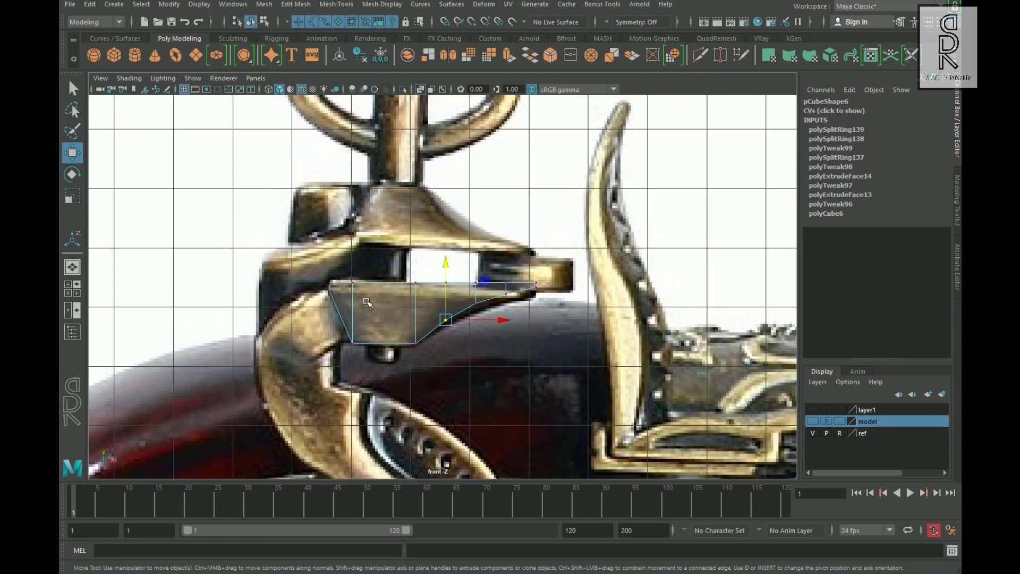
pyautogui.scroll(4, 463, 356)
pyautogui.moveTo(449, 318); pyautogui.dragTo(450, 316)
pyautogui.moveTo(376, 258); pyautogui.dragTo(432, 240, button='right')
pyautogui.keyDown('alt'); pyautogui.moveTo(534, 473); pyautogui.dragTo(617, 399, button='middle'); pyautogui.keyUp('alt')
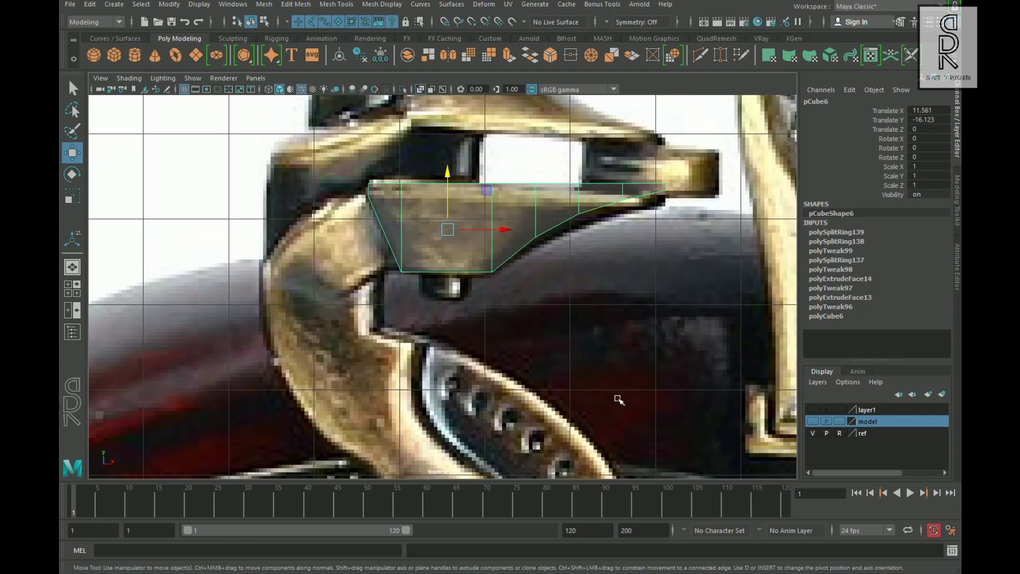
# - Extrude the jaw's rear face into the upper curve of the hammer's neck and fit the new vertices to the reference
pyautogui.scroll(-4, 617, 398)
pyautogui.moveTo(412, 216); pyautogui.dragTo(411, 255, button='right')
pyautogui.moveTo(368, 228); pyautogui.dragTo(347, 173)
pyautogui.scroll(3, 370, 205)
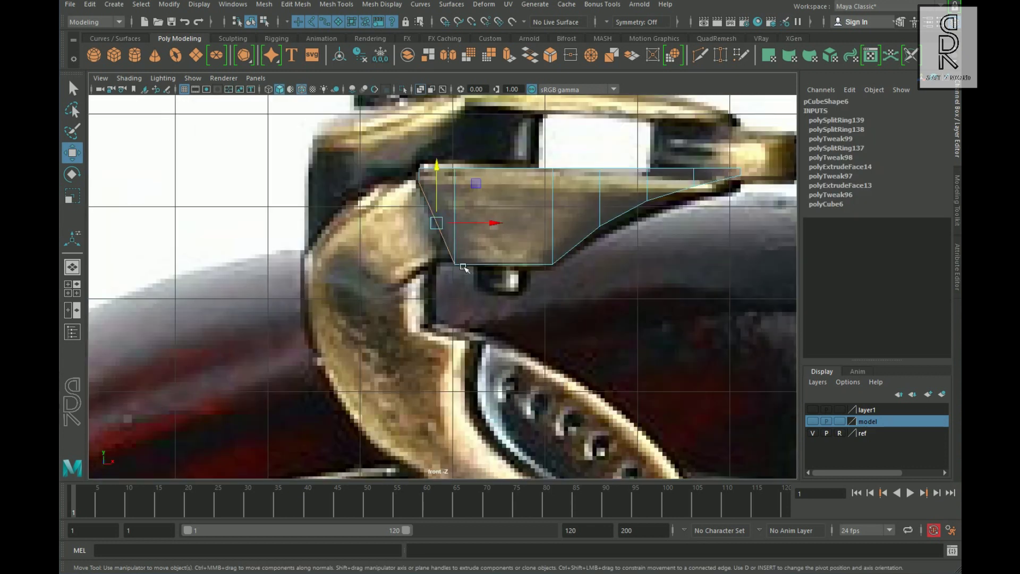
pyautogui.hotkey('ctrl', 'e')
pyautogui.hotkey('ctrl', 'e')
pyautogui.moveTo(412, 238); pyautogui.dragTo(353, 263)
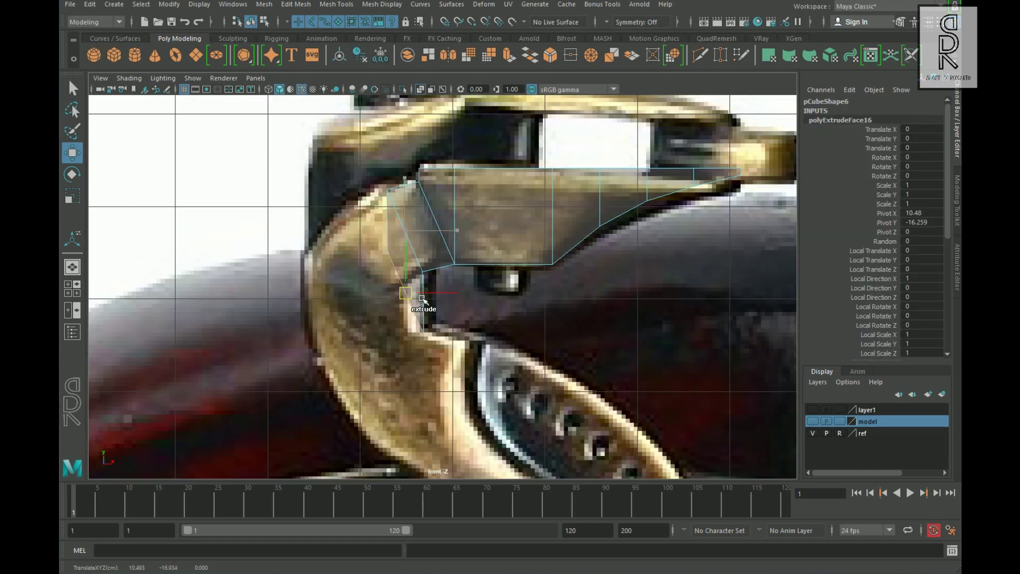
pyautogui.moveTo(407, 266); pyautogui.dragTo(366, 266, button='right')
pyautogui.moveTo(372, 239); pyautogui.dragTo(319, 344)
# - Split the upper neck section using the edge ring utilities
pyautogui.moveTo(318, 284); pyautogui.dragTo(318, 249, button='right')
pyautogui.moveTo(333, 256); pyautogui.dragTo(372, 279)
pyautogui.keyDown('ctrl'); pyautogui.moveTo(398, 256); pyautogui.dragTo(296, 313, button='right'); pyautogui.keyUp('ctrl')
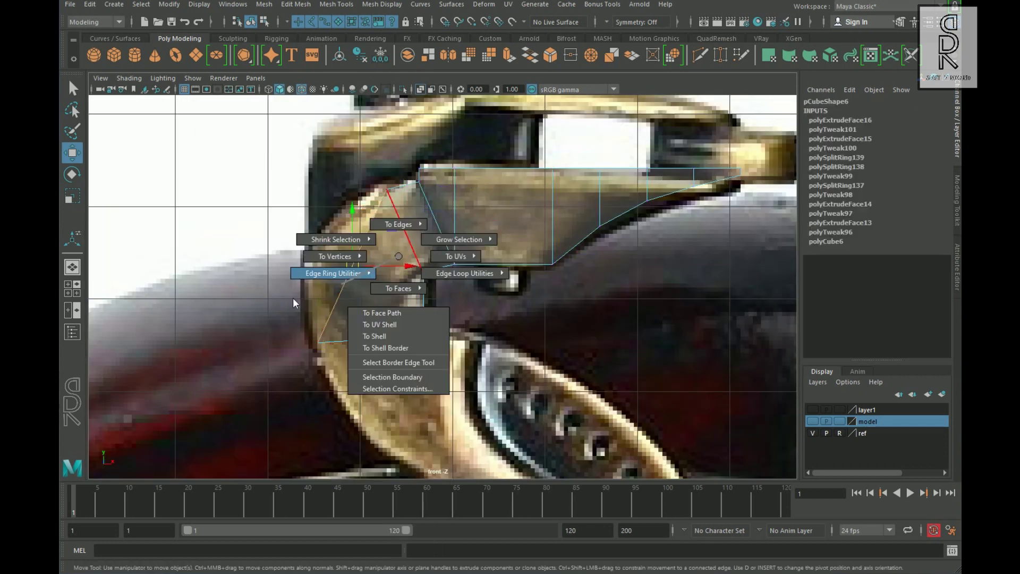
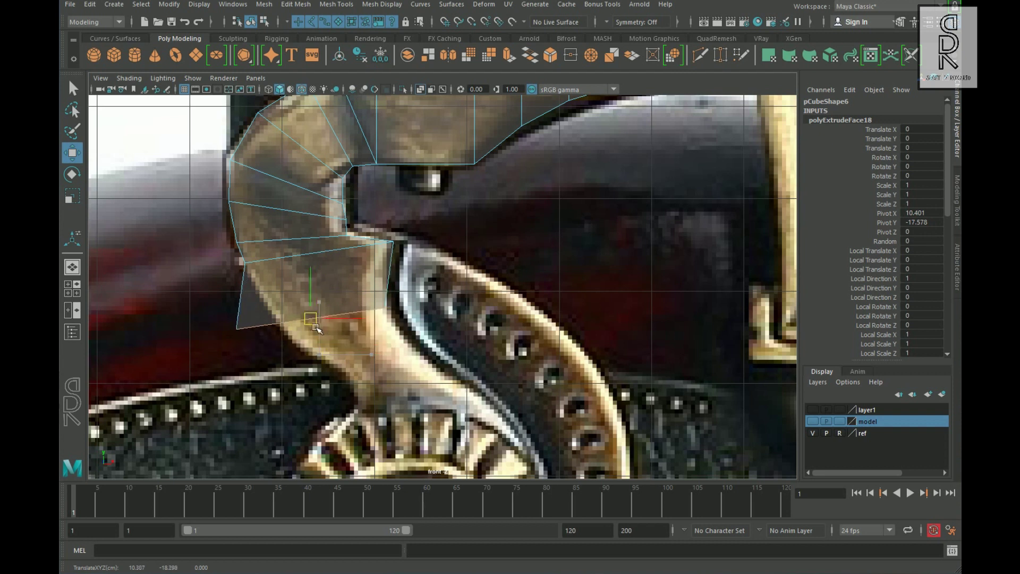
# - Split the latest neck section with an edge loop and extrude its end face down toward the serrated wheel
pyautogui.keyDown('shift'); pyautogui.moveTo(326, 317); pyautogui.dragTo(500, 335, button='right'); pyautogui.keyUp('shift')
pyautogui.keyDown('alt'); pyautogui.moveTo(297, 311); pyautogui.dragTo(296, 273, button='middle'); pyautogui.keyUp('alt')
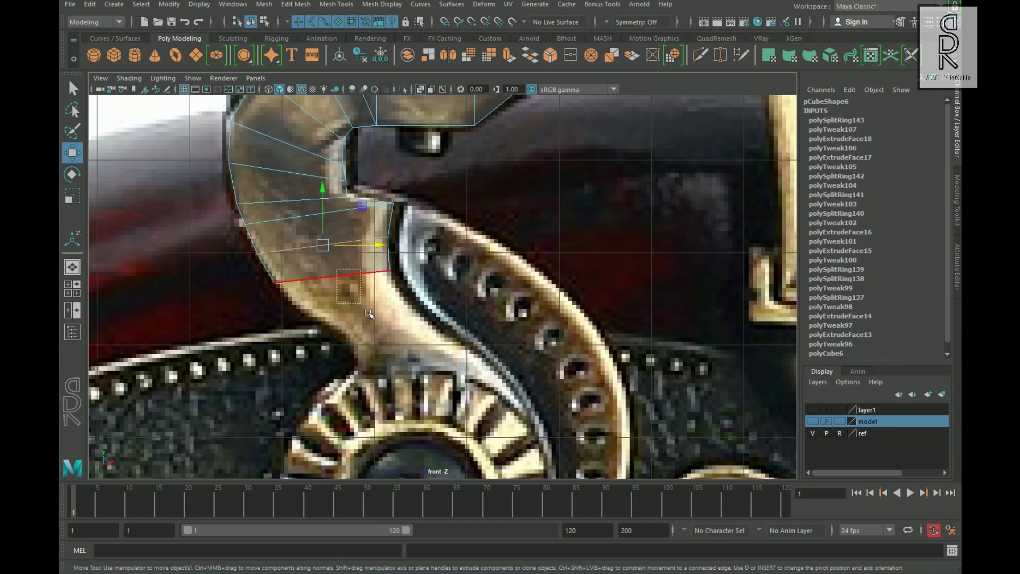
pyautogui.keyDown('shift'); pyautogui.moveTo(389, 238); pyautogui.dragTo(434, 367); pyautogui.keyUp('shift')
# - Add two edge loops across the lower neck and move their side vertices onto the reference outline
pyautogui.click(416, 320)
pyautogui.keyDown('shift'); pyautogui.moveTo(415, 320); pyautogui.dragTo(500, 335, button='right'); pyautogui.keyUp('shift')
pyautogui.moveTo(452, 324); pyautogui.dragTo(410, 324, button='right')
pyautogui.moveTo(414, 298); pyautogui.dragTo(480, 322)
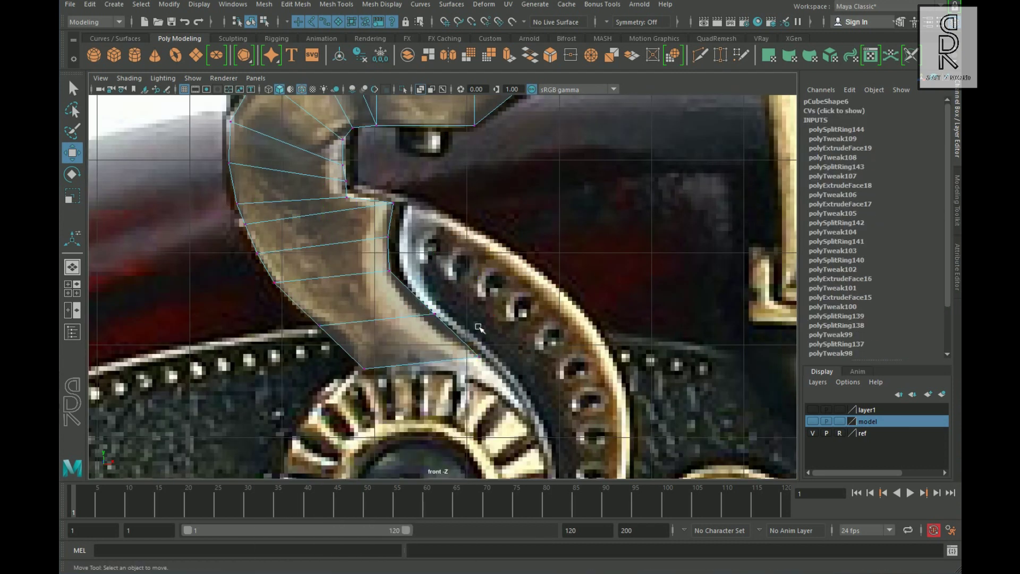
pyautogui.click(409, 304)
pyautogui.keyDown('shift'); pyautogui.moveTo(409, 305); pyautogui.dragTo(492, 319, button='right'); pyautogui.keyUp('shift')
pyautogui.moveTo(382, 314); pyautogui.dragTo(341, 312, button='right')
pyautogui.moveTo(298, 292); pyautogui.dragTo(326, 320)
pyautogui.moveTo(320, 314)
pyautogui.mouseDown()
pyautogui.moveTo(314, 320)
pyautogui.moveTo(312, 306)
pyautogui.mouseUp()
# - Add an edge loop just above the wheel and fit the vertices at the neck's lower end
pyautogui.keyDown('alt'); pyautogui.moveTo(374, 330); pyautogui.dragTo(342, 276, button='middle'); pyautogui.keyUp('alt')
pyautogui.scroll(1, 367, 276)
pyautogui.moveTo(367, 276); pyautogui.dragTo(366, 240, button='right')
pyautogui.click(399, 277)
pyautogui.keyDown('ctrl'); pyautogui.moveTo(399, 277); pyautogui.dragTo(482, 291, button='right'); pyautogui.keyUp('ctrl')
pyautogui.moveTo(393, 292); pyautogui.dragTo(351, 292, button='right')
pyautogui.moveTo(403, 278); pyautogui.dragTo(431, 303)
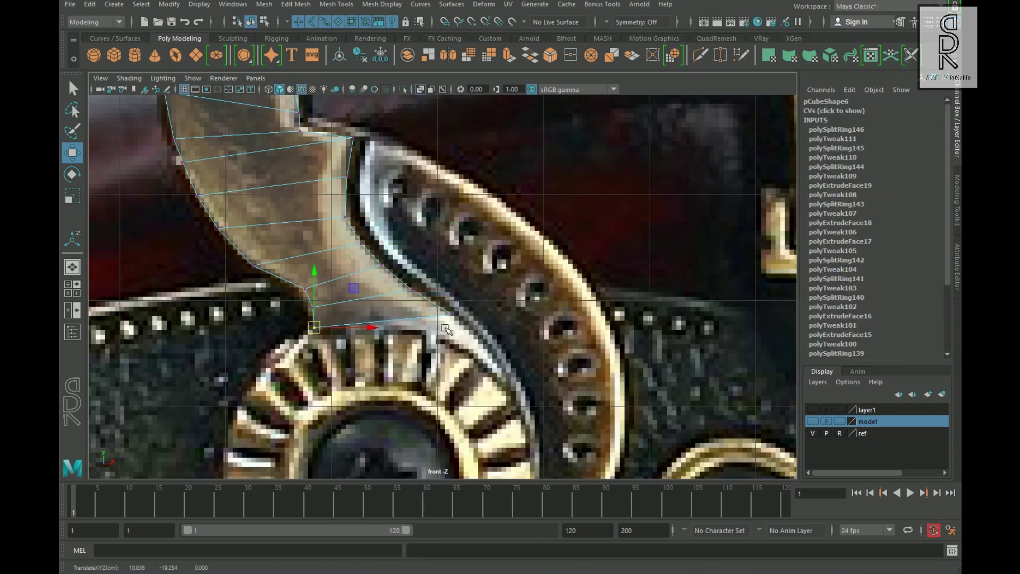
pyautogui.moveTo(355, 316); pyautogui.dragTo(357, 316)
# - Add further edge loops through the neck's lower bend for a smoother contour
pyautogui.moveTo(351, 311); pyautogui.dragTo(351, 273, button='right')
pyautogui.click(309, 298)
pyautogui.keyDown('ctrl'); pyautogui.moveTo(309, 298); pyautogui.dragTo(329, 292, button='right'); pyautogui.keyUp('ctrl')
pyautogui.moveTo(297, 294); pyautogui.dragTo(320, 303)
pyautogui.scroll(-1, 483, 344)
pyautogui.click(278, 269)
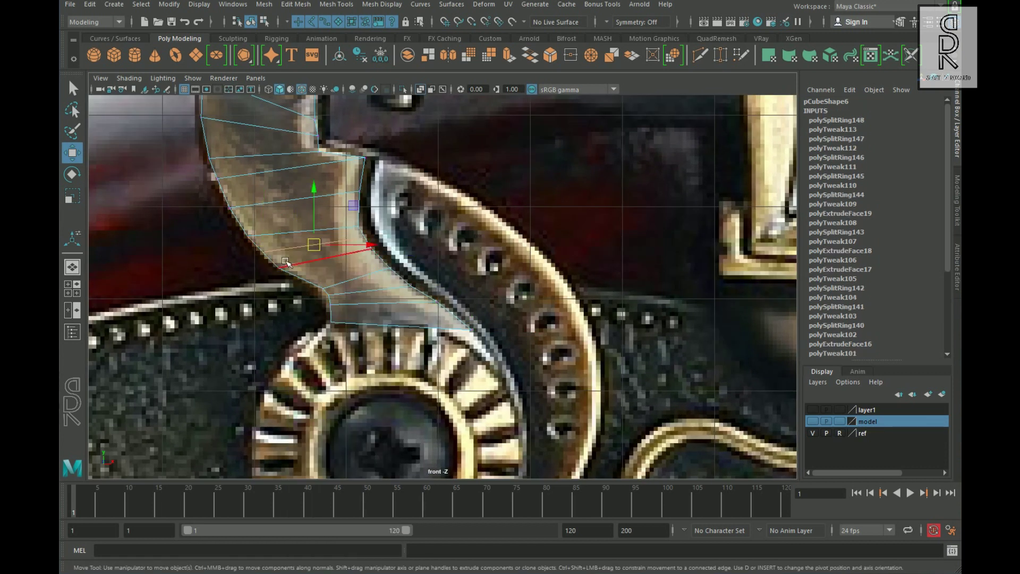
# - Insert one more edge loop across the neck's bend and align the outer-side vertices with the reference curve
pyautogui.moveTo(347, 284); pyautogui.dragTo(347, 246, button='right')
pyautogui.click(301, 278)
pyautogui.keyDown('ctrl'); pyautogui.moveTo(301, 279); pyautogui.dragTo(386, 271, button='right'); pyautogui.keyUp('ctrl')
pyautogui.moveTo(367, 276); pyautogui.dragTo(324, 276, button='right')
pyautogui.click(279, 268)
pyautogui.keyDown('alt'); pyautogui.moveTo(406, 305); pyautogui.dragTo(400, 310, button='middle'); pyautogui.keyUp('alt')
pyautogui.moveTo(243, 240); pyautogui.dragTo(240, 240)
pyautogui.moveTo(216, 210); pyautogui.dragTo(232, 219)
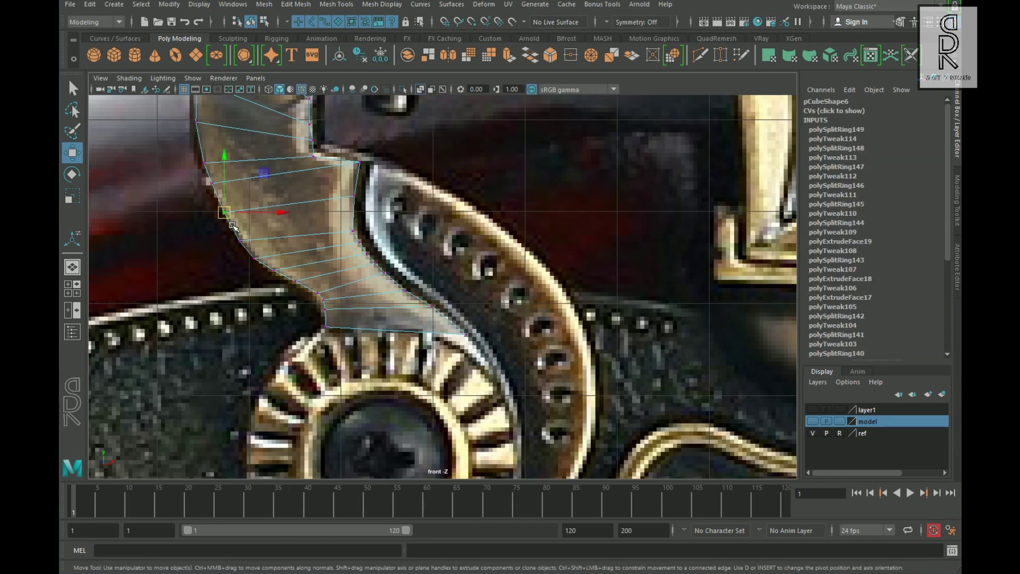
# - Extrude the neck's bottom face over the top of the serrated wheel and fit its corner vertices to the outline
pyautogui.keyDown('alt'); pyautogui.moveTo(356, 209); pyautogui.dragTo(378, 254, button='middle'); pyautogui.keyUp('alt')
pyautogui.keyDown('alt'); pyautogui.moveTo(420, 375); pyautogui.dragTo(401, 227, button='middle'); pyautogui.keyUp('alt')
pyautogui.moveTo(401, 231); pyautogui.dragTo(401, 268, button='right')
pyautogui.click(400, 229)
pyautogui.hotkey('ctrl', 'e')
pyautogui.moveTo(400, 229); pyautogui.dragTo(435, 277)
pyautogui.moveTo(377, 277); pyautogui.dragTo(335, 276, button='right')
pyautogui.moveTo(367, 277); pyautogui.dragTo(299, 263)
pyautogui.keyDown('alt'); pyautogui.moveTo(296, 262); pyautogui.dragTo(312, 233, button='middle'); pyautogui.keyUp('alt')
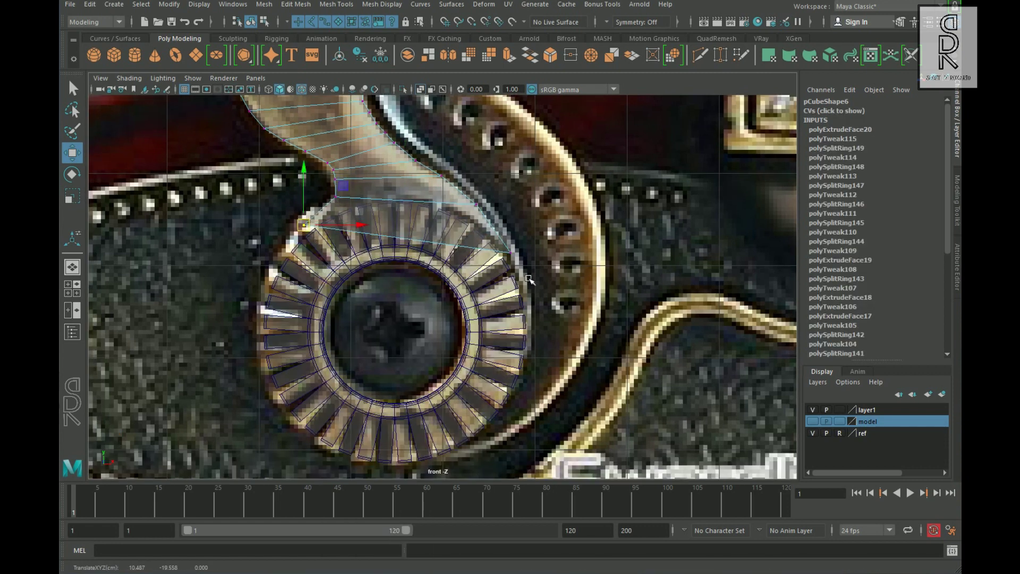
# - Make the hammer body thinner in depth and center it within the serrated wheel's width, working in the perspective view
pyautogui.press('space')
pyautogui.moveTo(555, 305); pyautogui.dragTo(556, 271)
pyautogui.keyDown('alt'); pyautogui.moveTo(552, 271); pyautogui.dragTo(481, 212); pyautogui.keyUp('alt')
pyautogui.moveTo(481, 239); pyautogui.dragTo(523, 223, button='right')
pyautogui.press('r')
pyautogui.press('space')
pyautogui.moveTo(387, 271); pyautogui.dragTo(388, 308)
pyautogui.moveTo(384, 137); pyautogui.dragTo(386, 169, button='right')
pyautogui.scroll(5, 675, 328)
pyautogui.press('space')
pyautogui.press('space')
pyautogui.keyDown('alt'); pyautogui.moveTo(553, 133); pyautogui.dragTo(558, 261, button='middle'); pyautogui.keyUp('alt')
pyautogui.scroll(4, 559, 239)
pyautogui.press('space')
pyautogui.press('space')
pyautogui.press('space')
pyautogui.press('space')
pyautogui.keyDown('alt'); pyautogui.moveTo(658, 314); pyautogui.dragTo(454, 204); pyautogui.keyUp('alt')
pyautogui.press('w')
pyautogui.keyDown('alt'); pyautogui.moveTo(454, 327); pyautogui.dragTo(568, 271); pyautogui.keyUp('alt')
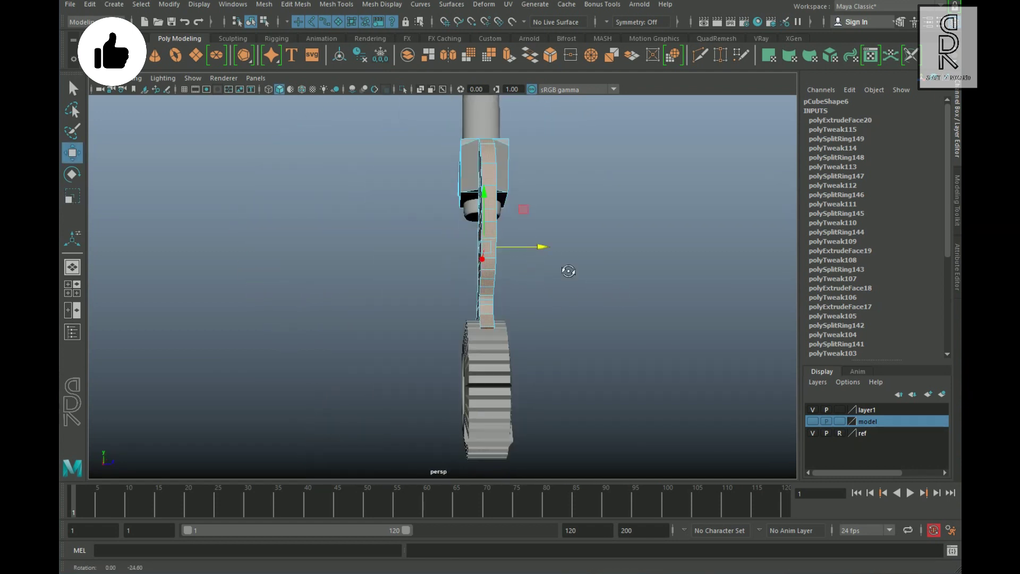
# - Enlarge the serrated wheel slightly in the front view to match the reference
pyautogui.click(563, 307)
pyautogui.press('space')
pyautogui.press('space')
pyautogui.keyDown('alt'); pyautogui.moveTo(480, 246); pyautogui.dragTo(488, 96, button='middle'); pyautogui.keyUp('alt')
pyautogui.moveTo(371, 258); pyautogui.dragTo(427, 241, button='right')
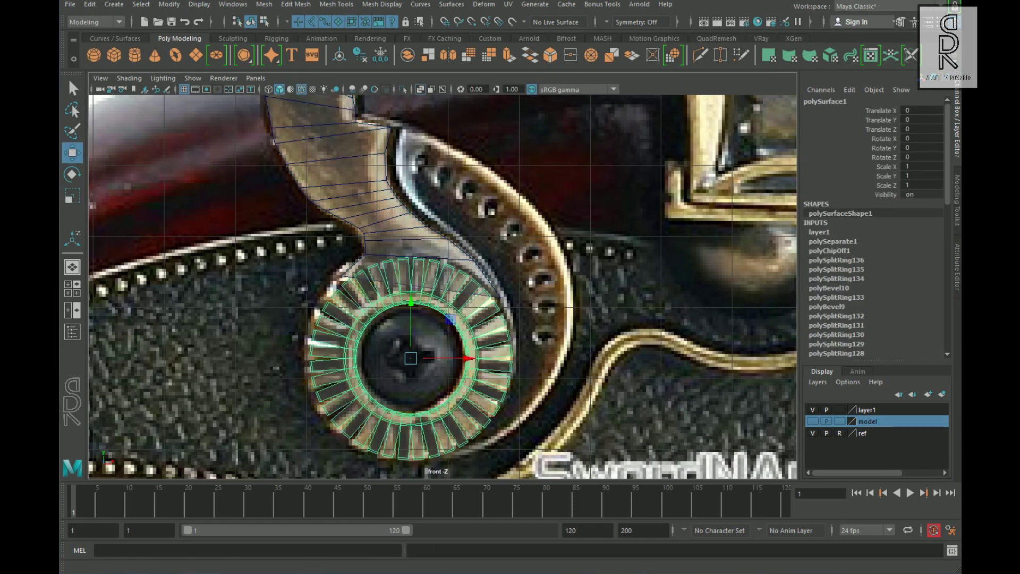
pyautogui.moveTo(427, 360); pyautogui.dragTo(430, 360)
pyautogui.click(437, 336)
# - Extrude the hammer's bottom face down across the serrated wheel to form its base
pyautogui.moveTo(420, 251); pyautogui.dragTo(421, 285, button='right')
pyautogui.click(421, 287)
pyautogui.press('w')
pyautogui.keyDown('shift'); pyautogui.moveTo(421, 262); pyautogui.dragTo(401, 383); pyautogui.keyUp('shift')
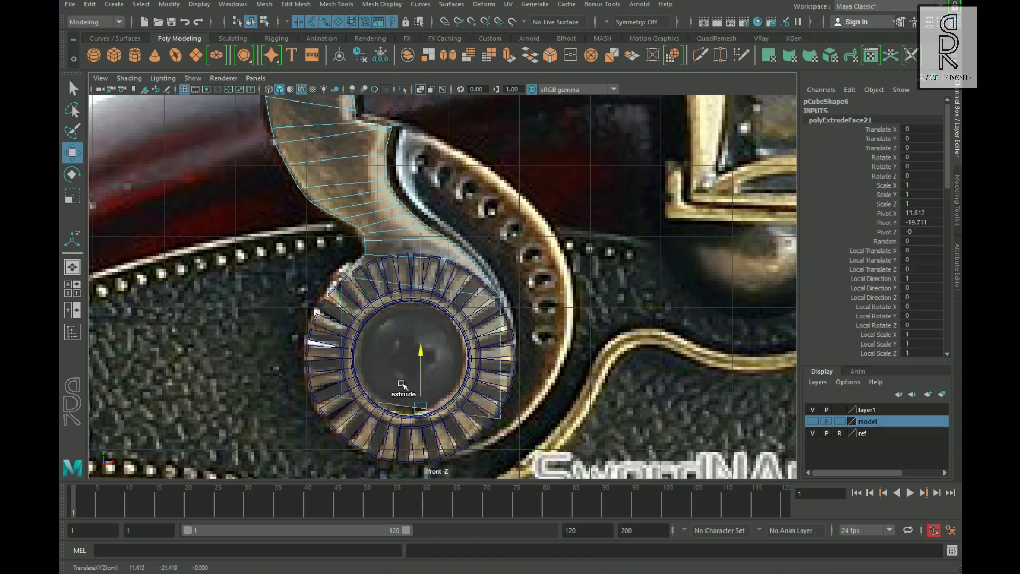
# - Split the hammer's base with edge loops and scale them into a round disc matching the wheel's outline
pyautogui.moveTo(461, 252); pyautogui.dragTo(462, 223, button='right')
pyautogui.click(497, 329)
pyautogui.keyDown('ctrl'); pyautogui.moveTo(523, 348); pyautogui.dragTo(617, 410, button='right'); pyautogui.keyUp('ctrl')
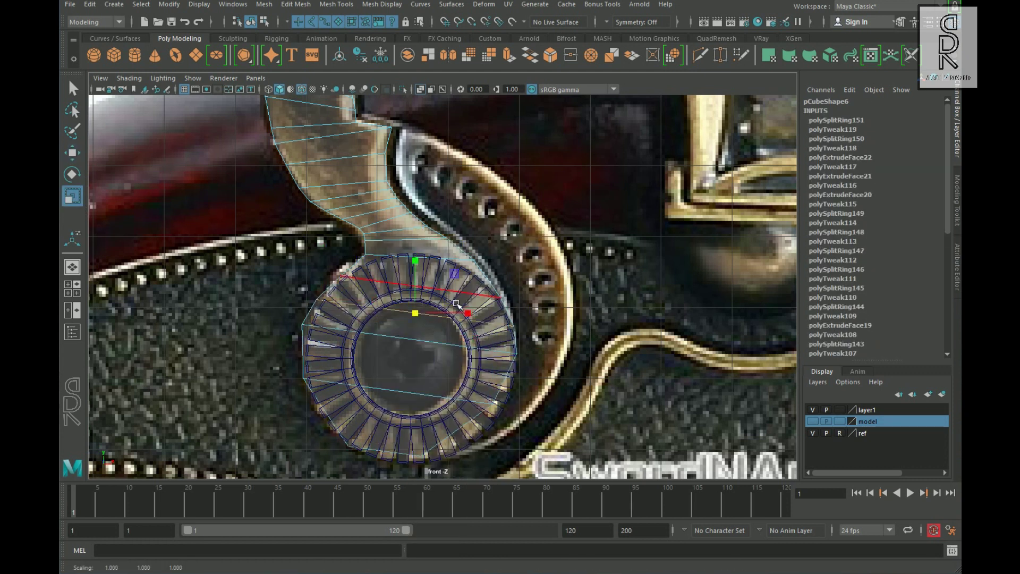
pyautogui.moveTo(403, 433); pyautogui.dragTo(413, 433)
pyautogui.keyDown('alt'); pyautogui.moveTo(406, 436); pyautogui.dragTo(434, 371, button='middle'); pyautogui.keyUp('alt')
pyautogui.scroll(1, 433, 370)
pyautogui.click(346, 381)
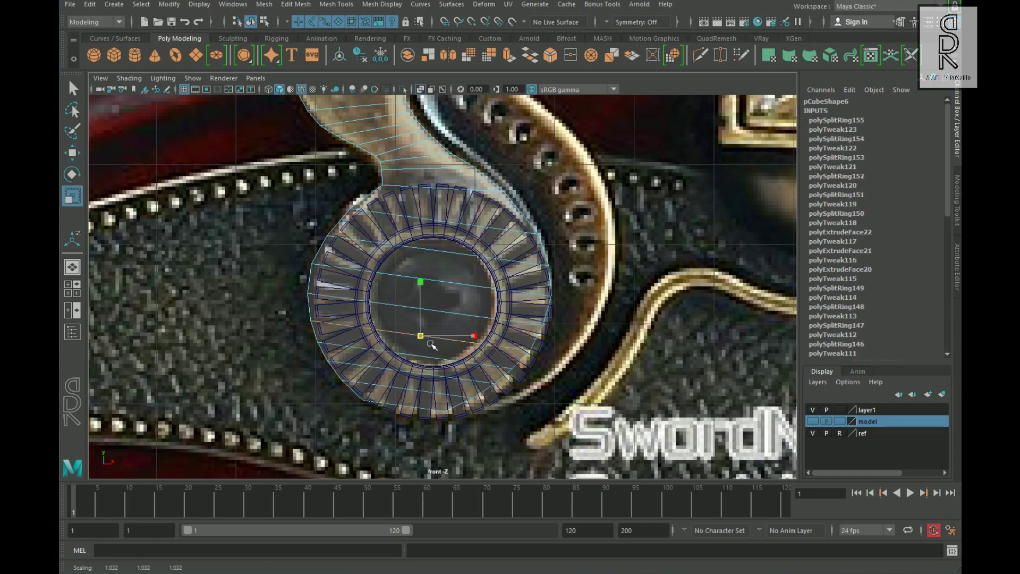
# - Move the serrated wheel in depth so it sits against the face of the hammer's round base
pyautogui.keyDown('alt'); pyautogui.moveTo(577, 340); pyautogui.dragTo(505, 417, button='middle'); pyautogui.keyUp('alt')
pyautogui.press('space')
pyautogui.press('space')
pyautogui.moveTo(379, 205); pyautogui.dragTo(412, 178, button='right')
pyautogui.click(326, 298)
pyautogui.moveTo(321, 342); pyautogui.dragTo(552, 319)
pyautogui.press('w')
pyautogui.click(426, 270)
pyautogui.keyDown('alt'); pyautogui.moveTo(627, 297); pyautogui.dragTo(318, 304); pyautogui.keyUp('alt')
pyautogui.scroll(-4, 593, 299)
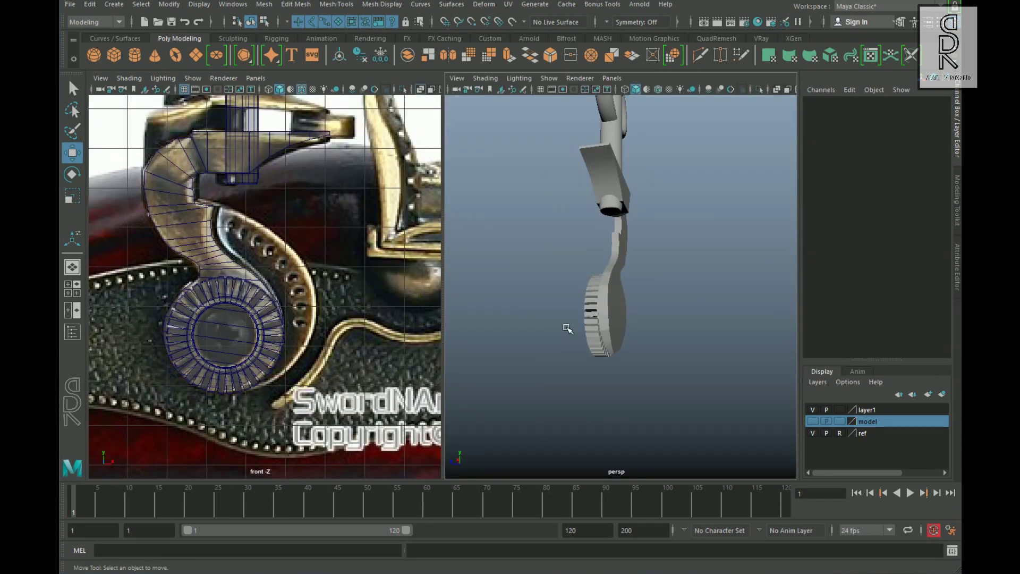
# - Move the vertices of the hammer's round base in the front view to match the serrated wheel's outline
pyautogui.click(623, 307)
pyautogui.scroll(6, 625, 308)
pyautogui.scroll(-3, 626, 310)
pyautogui.keyDown('alt'); pyautogui.moveTo(626, 310); pyautogui.dragTo(710, 264); pyautogui.keyUp('alt')
pyautogui.keyDown('alt'); pyautogui.moveTo(688, 301); pyautogui.dragTo(707, 234); pyautogui.keyUp('alt')
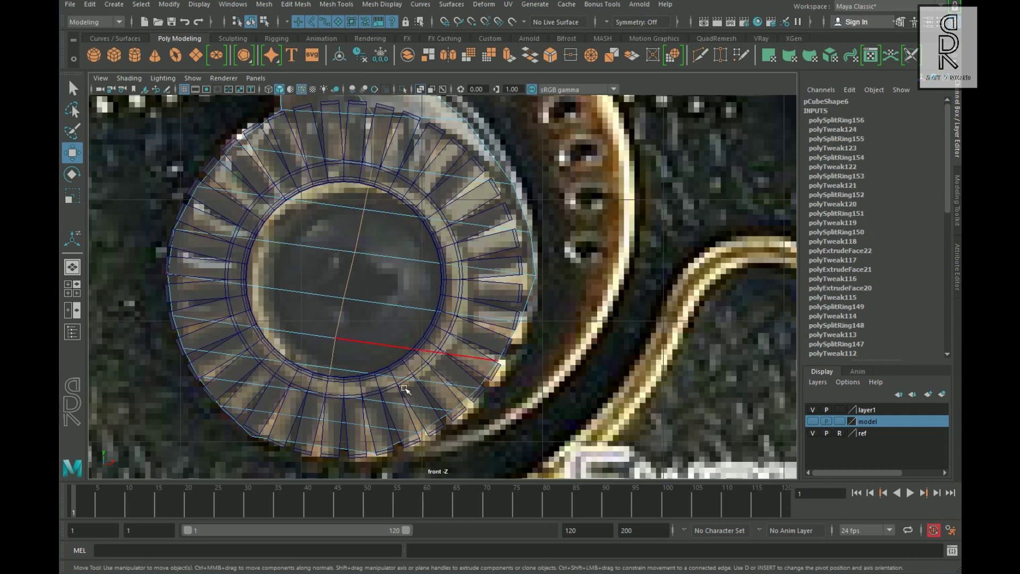
pyautogui.keyDown('alt'); pyautogui.moveTo(405, 389); pyautogui.dragTo(456, 296, button='middle'); pyautogui.keyUp('alt')
pyautogui.moveTo(425, 319); pyautogui.dragTo(391, 319, button='right')
pyautogui.moveTo(357, 316); pyautogui.dragTo(381, 361)
pyautogui.moveTo(370, 320); pyautogui.dragTo(371, 330)
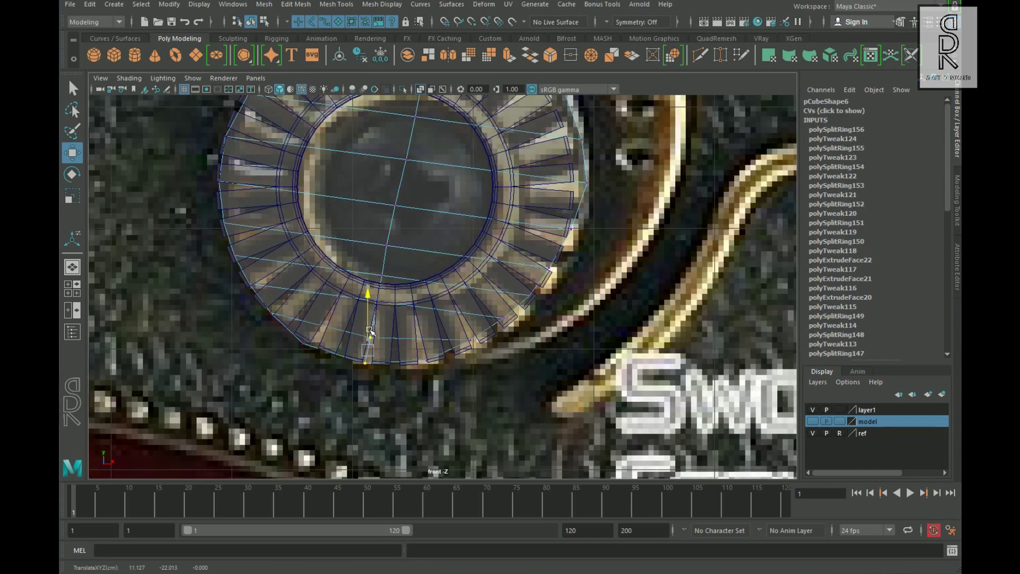
pyautogui.rightClick(217, 287)
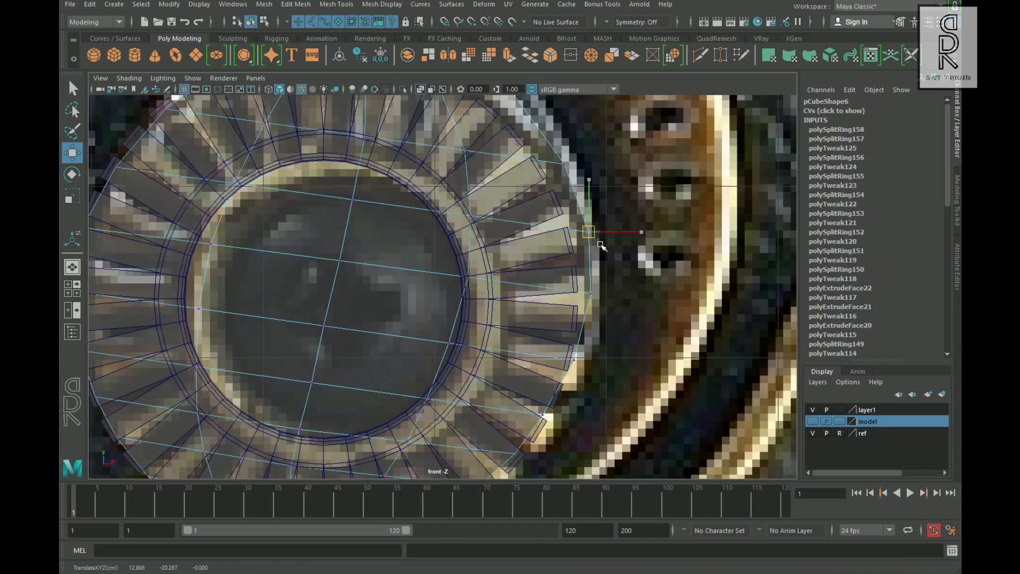
pyautogui.rightClick(394, 250)
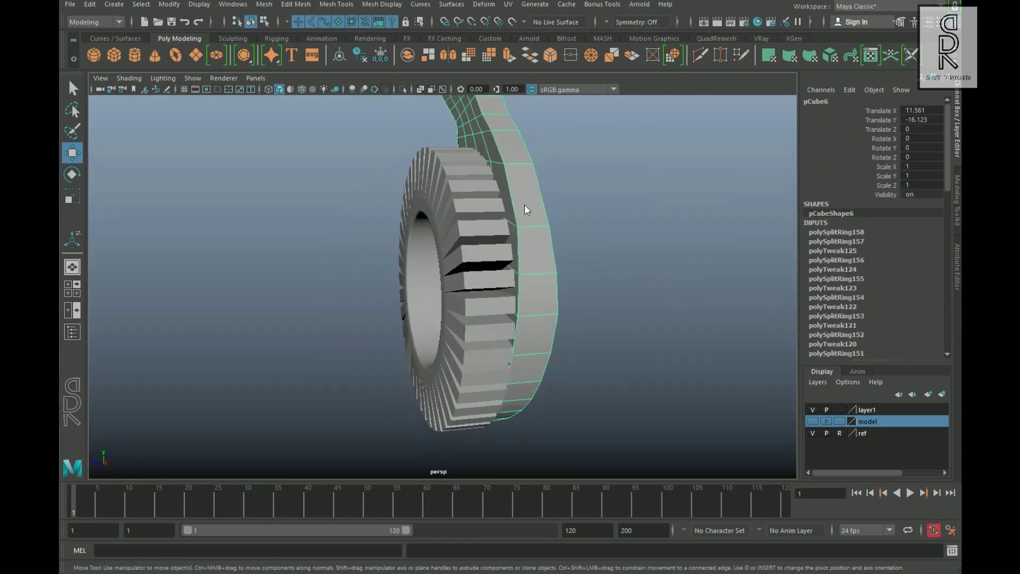
# - Convert the selection on the hammer body's narrow side to an edge ring and adjust the body's thickness in depth
pyautogui.keyDown('shift'); pyautogui.rightClick(588, 183); pyautogui.keyUp('shift')
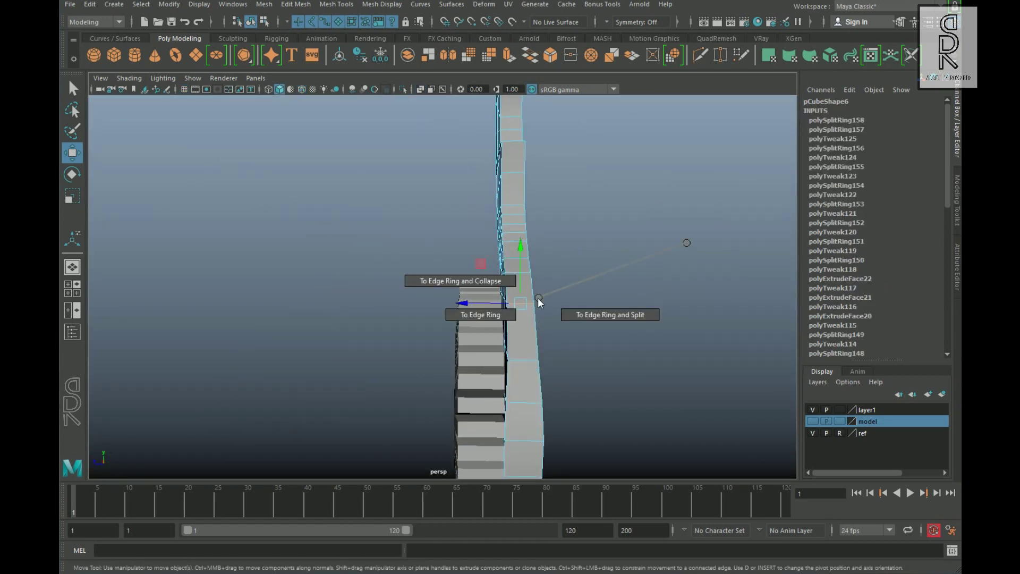
pyautogui.keyDown('ctrl'); pyautogui.moveTo(538, 298); pyautogui.dragTo(481, 315, button='right'); pyautogui.keyUp('ctrl')
pyautogui.moveTo(461, 248); pyautogui.dragTo(454, 248)
pyautogui.keyDown('alt'); pyautogui.moveTo(659, 303); pyautogui.dragTo(437, 205); pyautogui.keyUp('alt')
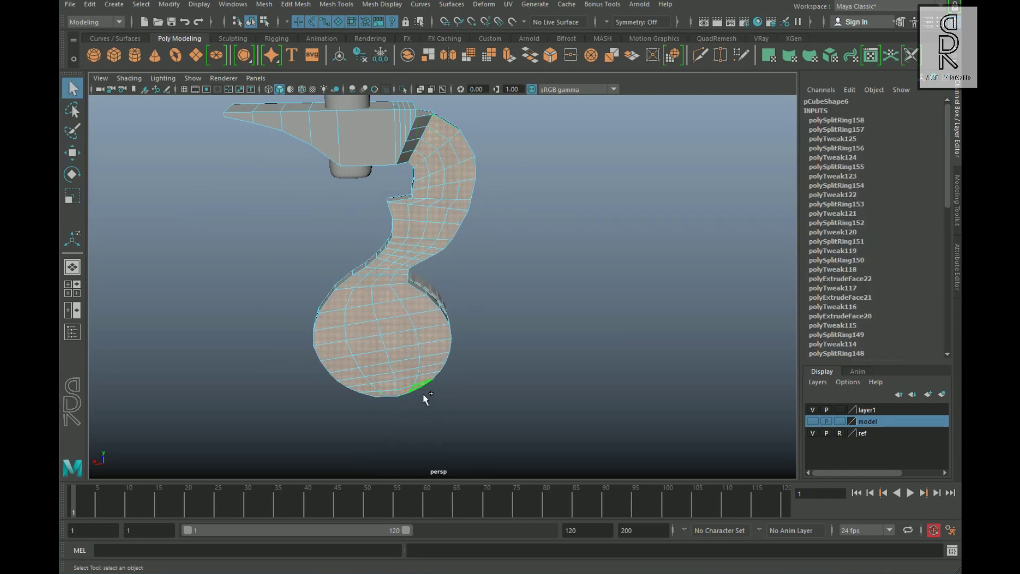
pyautogui.press('r')
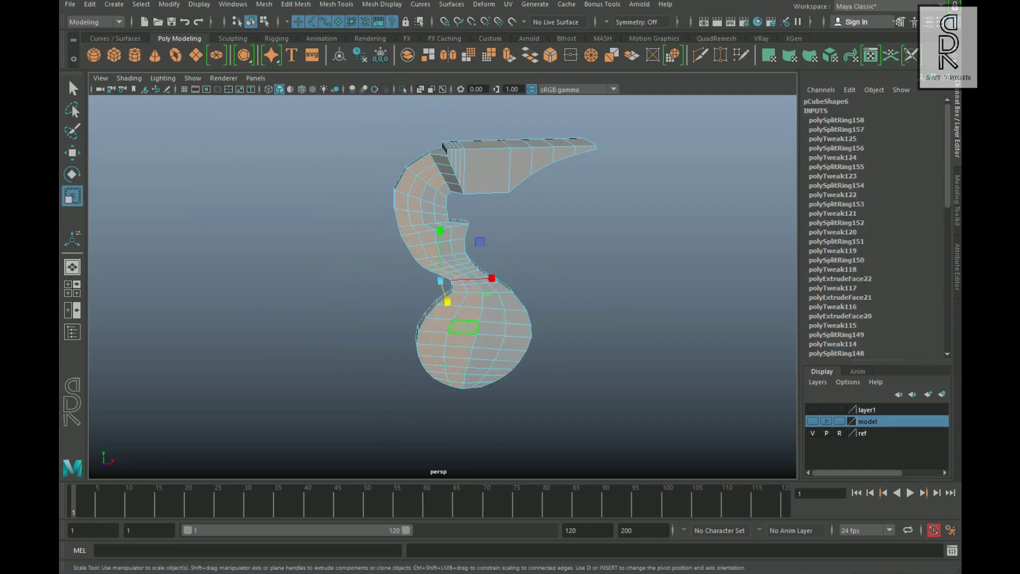
# - Fit the vertices of the hammer's extruded curved spur to the reference outline beside the serrated wheel
pyautogui.rightClick(410, 199)
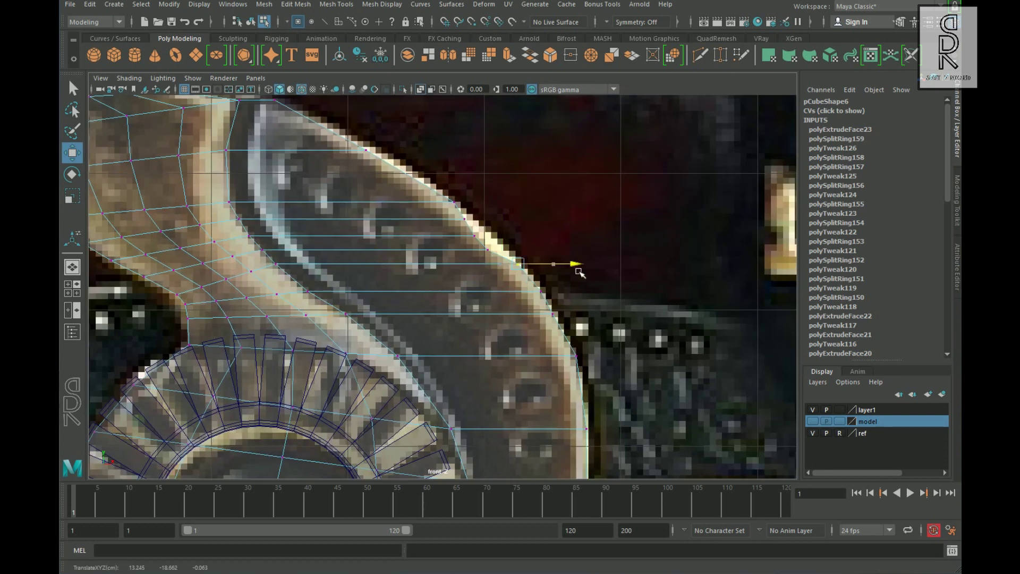
pyautogui.rightClick(454, 263)
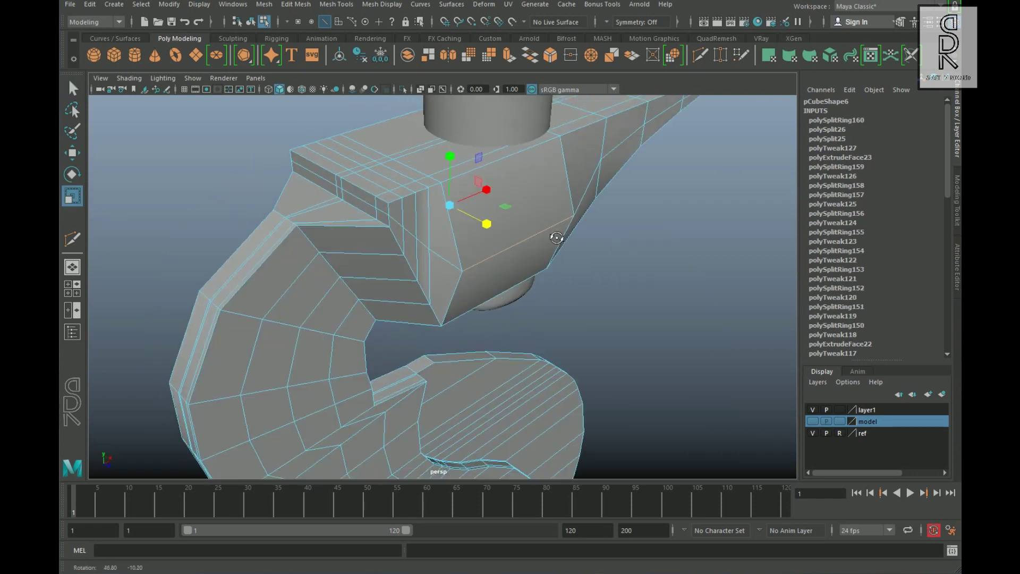
# - Add edge loops along the sides of the hammer's lower jaw and round them with Edit Edge Flow
pyautogui.keyDown('alt'); pyautogui.moveTo(556, 237); pyautogui.dragTo(386, 227); pyautogui.keyUp('alt')
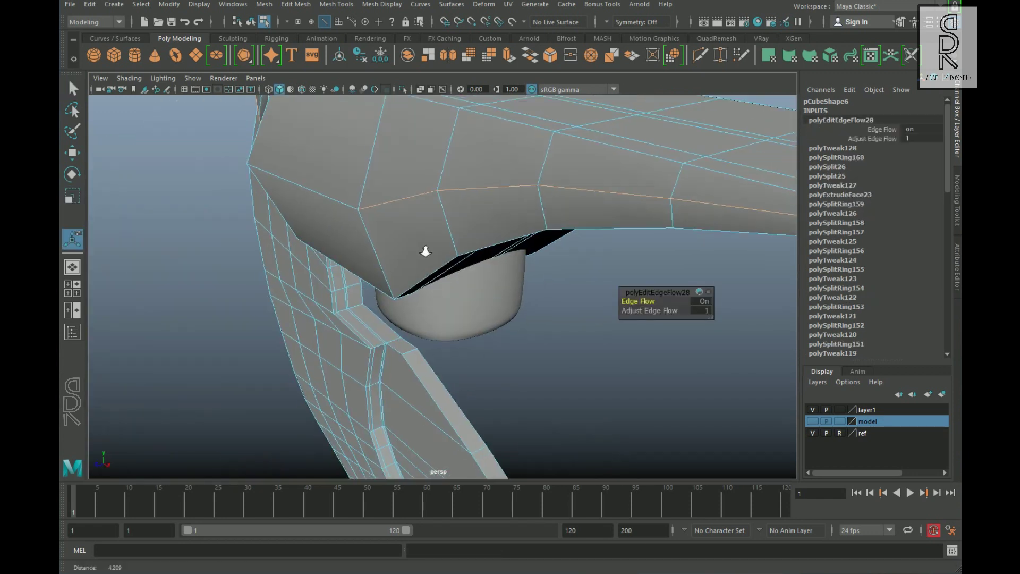
pyautogui.keyDown('alt'); pyautogui.moveTo(424, 250); pyautogui.dragTo(554, 243); pyautogui.keyUp('alt')
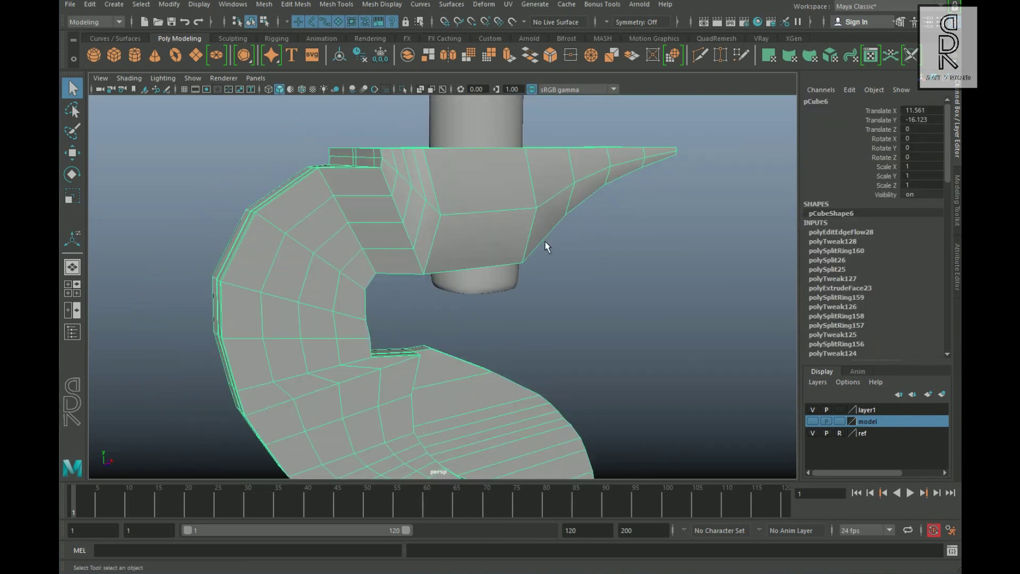
pyautogui.keyDown('shift'); pyautogui.moveTo(500, 202); pyautogui.dragTo(490, 306, button='right'); pyautogui.keyUp('shift')
pyautogui.hotkey('ctrl', 'z')
pyautogui.doubleClick(499, 240)
pyautogui.keyDown('alt'); pyautogui.moveTo(503, 221); pyautogui.dragTo(581, 283); pyautogui.keyUp('alt')
pyautogui.rightClick(486, 222)
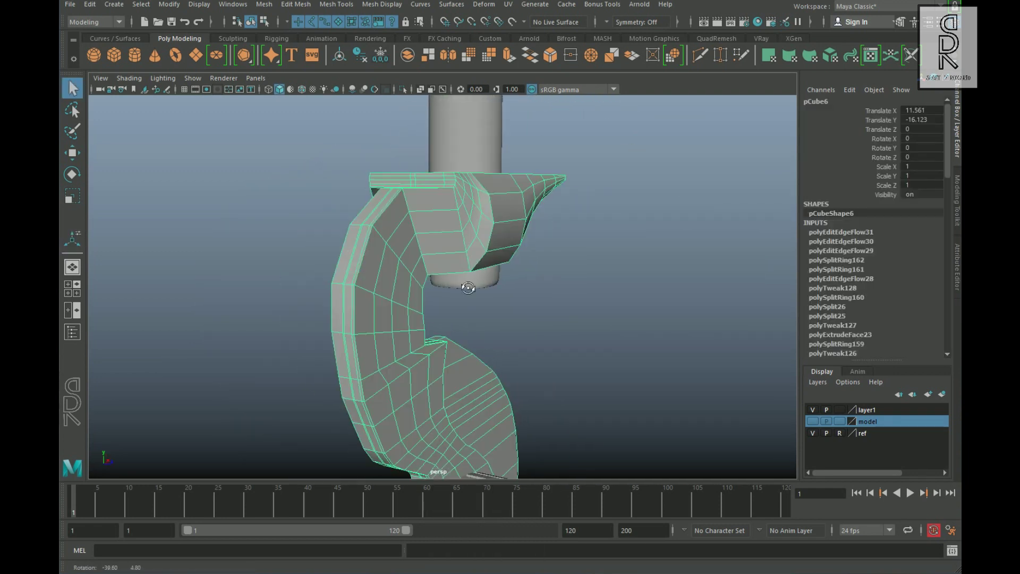
# - Insert supporting edge loops along the borders of the hammer's body and spur with Multi-Cut
pyautogui.keyDown('shift'); pyautogui.moveTo(381, 228); pyautogui.dragTo(718, 331, button='right'); pyautogui.keyUp('shift')
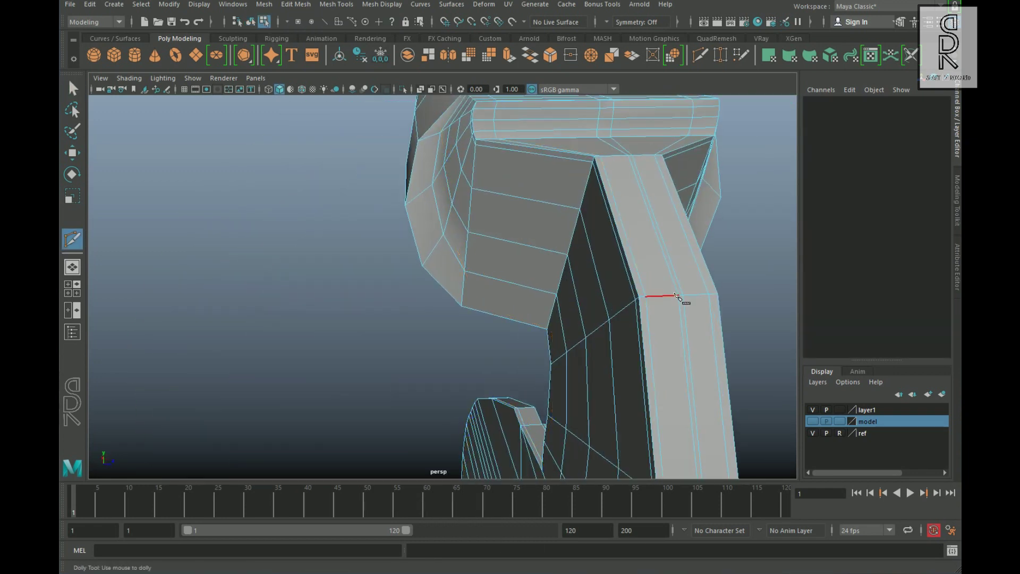
pyautogui.keyDown('alt'); pyautogui.moveTo(715, 329); pyautogui.dragTo(444, 314); pyautogui.keyUp('alt')
pyautogui.keyDown('alt'); pyautogui.moveTo(444, 314); pyautogui.dragTo(655, 310, button='right'); pyautogui.keyUp('alt')
pyautogui.keyDown('ctrl'); pyautogui.click(656, 310); pyautogui.keyUp('ctrl')
pyautogui.keyDown('alt'); pyautogui.moveTo(656, 310); pyautogui.dragTo(489, 321); pyautogui.keyUp('alt')
pyautogui.keyDown('ctrl'); pyautogui.click(489, 321); pyautogui.keyUp('ctrl')
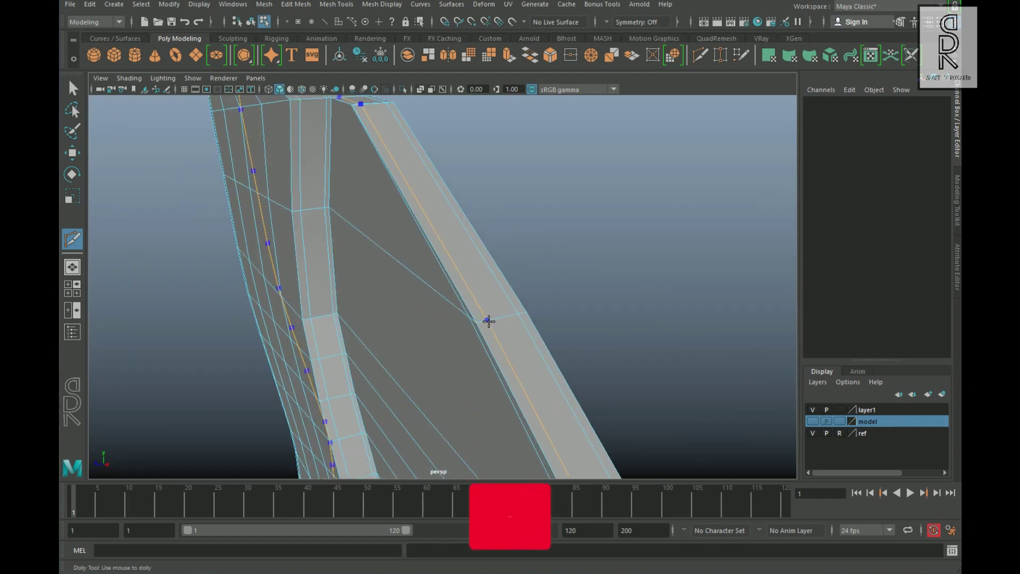
pyautogui.moveTo(334, 214); pyautogui.dragTo(381, 178, button='right')
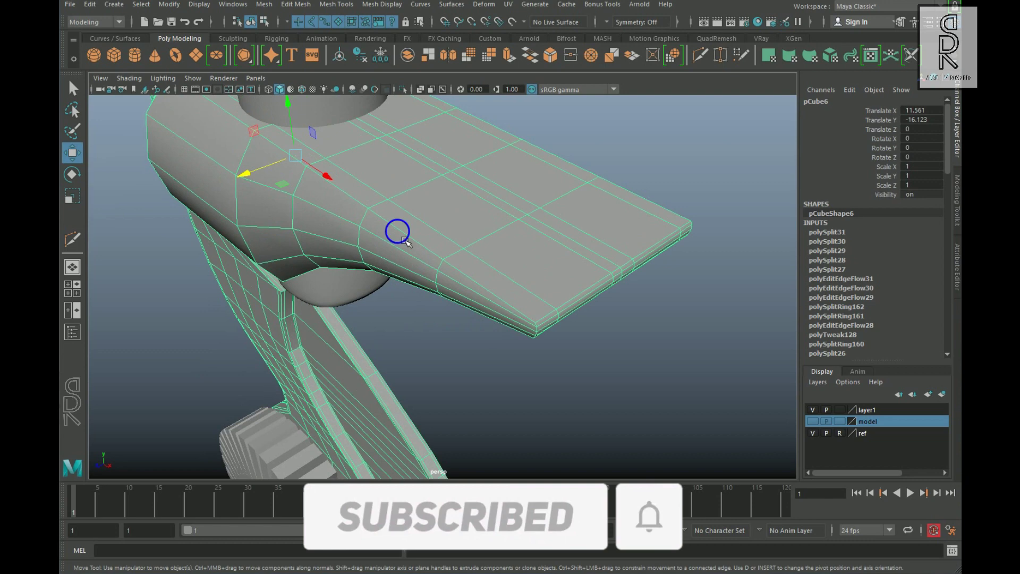
# - Adjust the edges at the rear corner of the lower jaw with the Slide Edge tool
pyautogui.rightClick(397, 229)
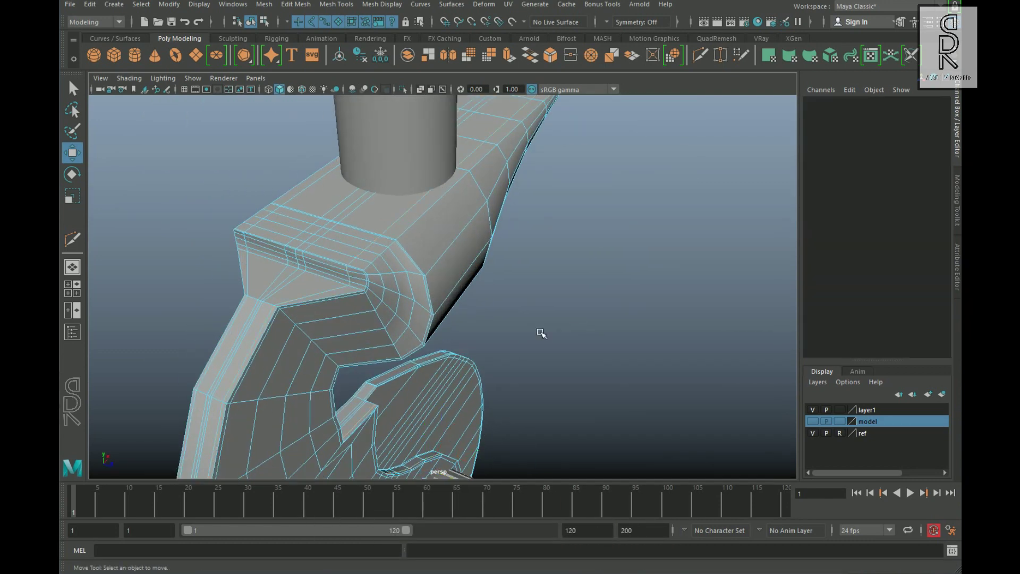
pyautogui.keyDown('alt'); pyautogui.moveTo(540, 335); pyautogui.dragTo(480, 238); pyautogui.keyUp('alt')
pyautogui.keyDown('shift'); pyautogui.moveTo(480, 238); pyautogui.dragTo(480, 388, button='right'); pyautogui.keyUp('shift')
pyautogui.keyDown('shift'); pyautogui.moveTo(460, 340); pyautogui.dragTo(462, 330, button='right'); pyautogui.keyUp('shift')
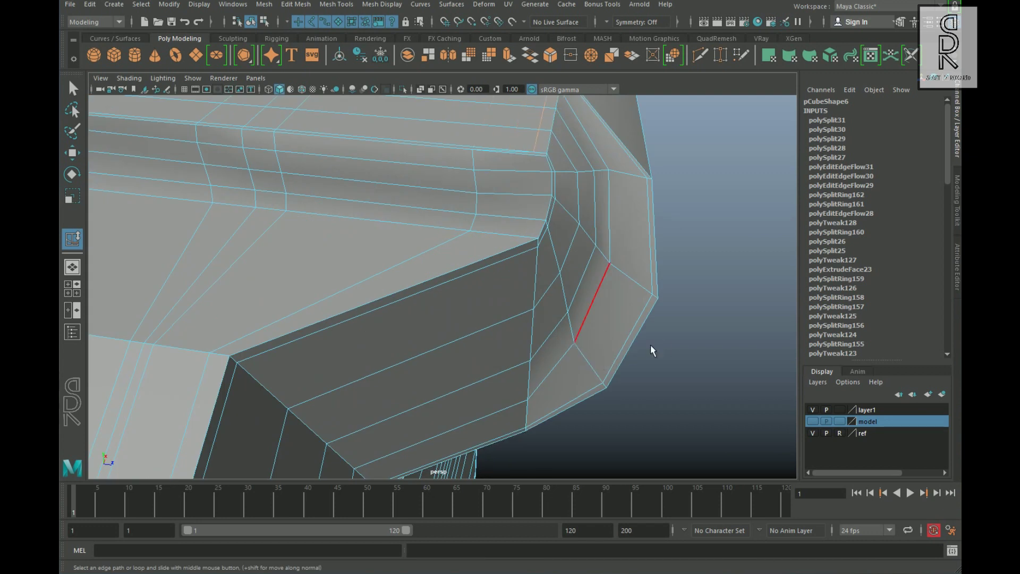
pyautogui.keyDown('alt'); pyautogui.moveTo(651, 345); pyautogui.dragTo(481, 273); pyautogui.keyUp('alt')
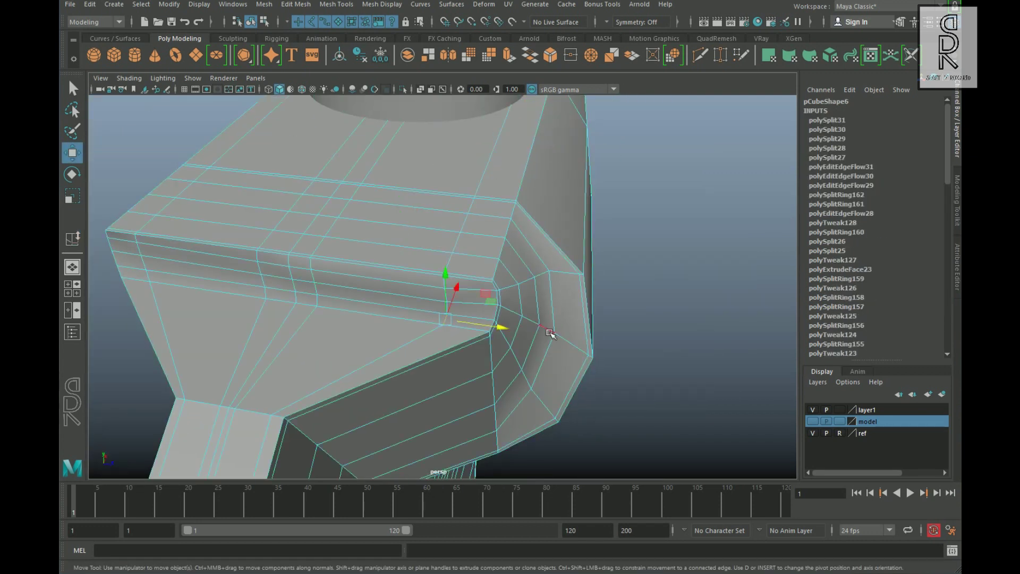
# - Cut an additional edge into the rear corner of the lower jaw with Multi-Cut
pyautogui.keyDown('alt'); pyautogui.moveTo(553, 334); pyautogui.dragTo(612, 305); pyautogui.keyUp('alt')
pyautogui.keyDown('shift'); pyautogui.moveTo(611, 305); pyautogui.dragTo(576, 353, button='right'); pyautogui.keyUp('shift')
pyautogui.keyDown('alt'); pyautogui.moveTo(422, 251); pyautogui.dragTo(440, 342); pyautogui.keyUp('alt')
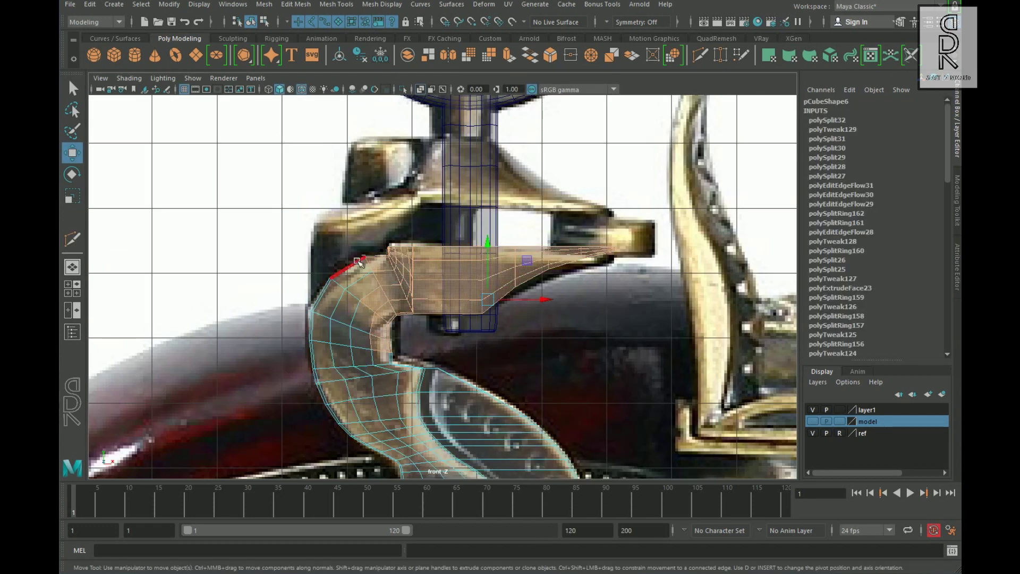
# - Duplicate the lower jaw's faces and flip the copy 180° in X onto the upper jaw of the reference image
pyautogui.keyDown('shift'); pyautogui.moveTo(527, 267); pyautogui.dragTo(513, 386, button='right'); pyautogui.keyUp('shift')
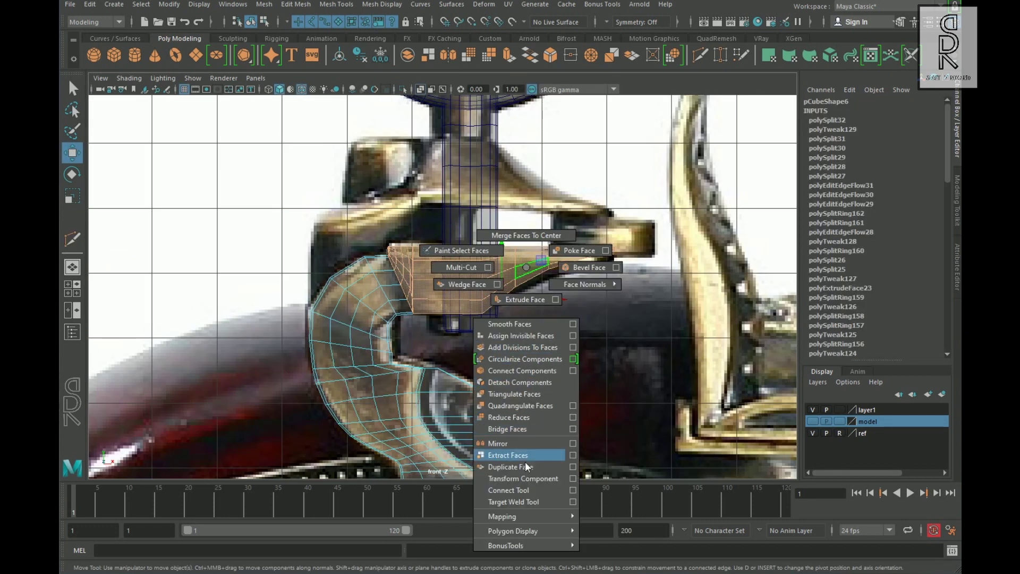
pyautogui.keyDown('shift'); pyautogui.moveTo(526, 467); pyautogui.dragTo(519, 456, button='right'); pyautogui.keyUp('shift')
pyautogui.click(438, 288)
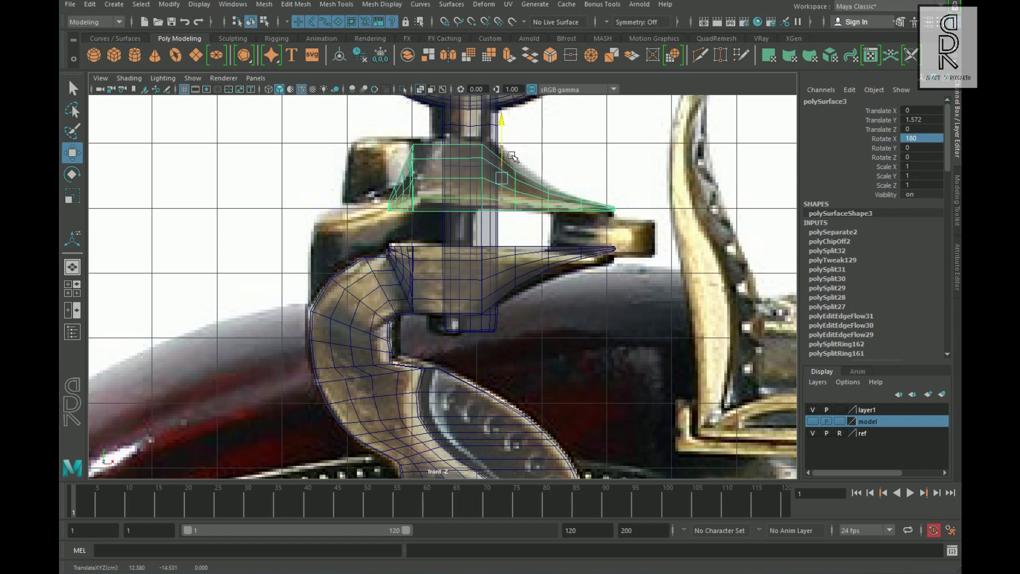
pyautogui.moveTo(511, 159); pyautogui.dragTo(512, 159)
pyautogui.scroll(3, 499, 162)
# - Delete a surplus edge loop from the flipped upper jaw
pyautogui.moveTo(394, 187); pyautogui.dragTo(447, 222, button='right')
pyautogui.press('space')
pyautogui.press('space')
pyautogui.press('f')
pyautogui.scroll(3, 447, 314)
pyautogui.keyDown('alt'); pyautogui.moveTo(532, 229); pyautogui.dragTo(335, 241); pyautogui.keyUp('alt')
pyautogui.moveTo(297, 215); pyautogui.dragTo(297, 185, button='right')
pyautogui.keyDown('alt'); pyautogui.moveTo(544, 246); pyautogui.dragTo(419, 268); pyautogui.keyUp('alt')
pyautogui.keyDown('alt'); pyautogui.moveTo(565, 239); pyautogui.dragTo(632, 234); pyautogui.keyUp('alt')
pyautogui.hotkey('ctrl', 'Delete')
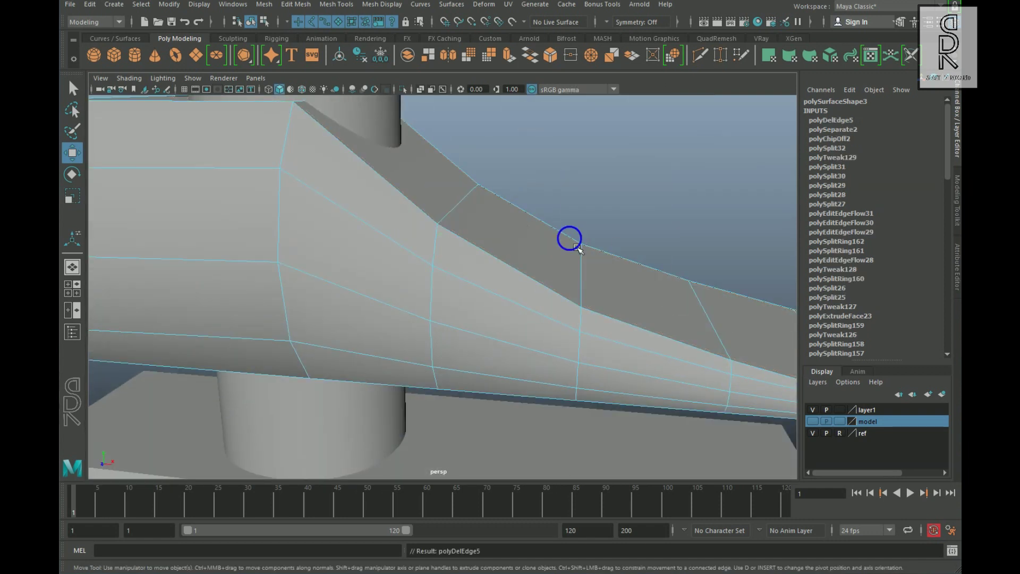
# - Hide layer1 and delete two more surplus edge loops from the upper jaw
pyautogui.scroll(-3, 617, 244)
pyautogui.click(813, 410)
pyautogui.keyDown('alt'); pyautogui.moveTo(484, 318); pyautogui.dragTo(518, 290); pyautogui.keyUp('alt')
pyautogui.hotkey('ctrl', 'Delete')
pyautogui.doubleClick(348, 276)
pyautogui.hotkey('ctrl', 'Delete')
# - Close the open border at the rear of the upper jaw with Fill Hole
pyautogui.keyDown('alt'); pyautogui.moveTo(420, 311); pyautogui.dragTo(606, 292); pyautogui.keyUp('alt')
pyautogui.keyDown('alt'); pyautogui.moveTo(606, 292); pyautogui.dragTo(433, 303, button='middle'); pyautogui.keyUp('alt')
pyautogui.doubleClick(433, 302)
pyautogui.keyDown('shift'); pyautogui.moveTo(592, 203); pyautogui.dragTo(586, 357, button='right'); pyautogui.keyUp('shift')
pyautogui.keyDown('alt'); pyautogui.moveTo(587, 358); pyautogui.dragTo(536, 375); pyautogui.keyUp('alt')
# - Cut three edges across the filled rear face of the upper jaw with Multi-Cut to connect its side vertices
pyautogui.keyDown('shift'); pyautogui.moveTo(389, 252); pyautogui.dragTo(346, 252, button='right'); pyautogui.keyUp('shift')
pyautogui.click(353, 278)
pyautogui.keyDown('alt'); pyautogui.moveTo(511, 297); pyautogui.dragTo(410, 298); pyautogui.keyUp('alt')
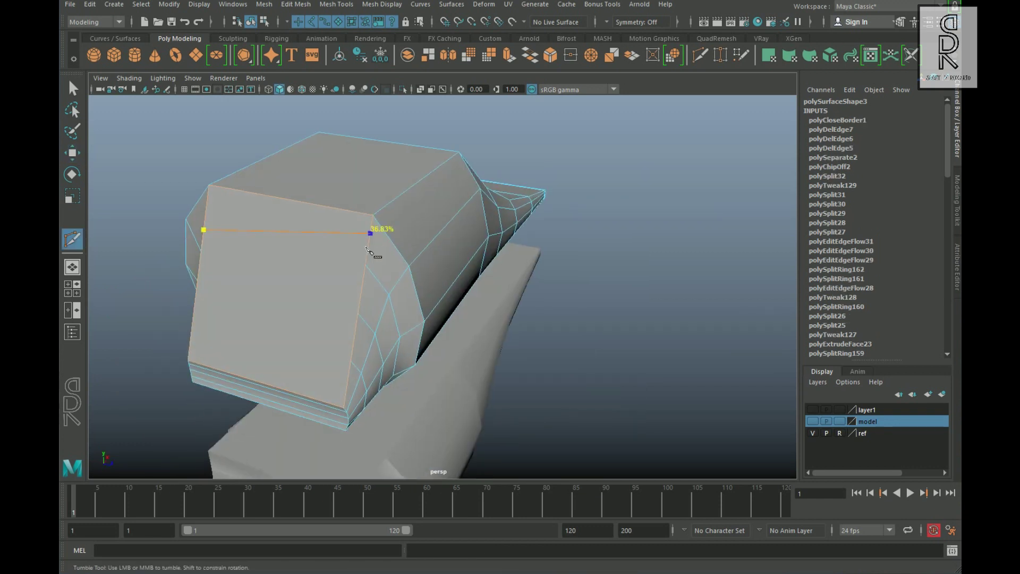
pyautogui.click(365, 263)
pyautogui.click(356, 312)
pyautogui.keyDown('alt'); pyautogui.moveTo(521, 310); pyautogui.dragTo(615, 305); pyautogui.keyUp('alt')
pyautogui.click(442, 324)
pyautogui.click(412, 329)
pyautogui.keyDown('alt'); pyautogui.moveTo(464, 365); pyautogui.dragTo(373, 358); pyautogui.keyUp('alt')
pyautogui.click(367, 327)
pyautogui.keyDown('alt'); pyautogui.moveTo(468, 316); pyautogui.dragTo(339, 317); pyautogui.keyUp('alt')
pyautogui.click(74, 89)
pyautogui.moveTo(366, 289); pyautogui.dragTo(397, 270, button='right')
# - Move the upper jaw's rear and middle vertex columns in the front view to match the reference outline
pyautogui.press('space')
pyautogui.press('space')
pyautogui.keyDown('alt'); pyautogui.moveTo(425, 319); pyautogui.dragTo(502, 302, button='middle'); pyautogui.keyUp('alt')
pyautogui.scroll(1, 584, 308)
pyautogui.keyDown('alt'); pyautogui.moveTo(588, 310); pyautogui.dragTo(620, 310, button='middle'); pyautogui.keyUp('alt')
pyautogui.scroll(1, 465, 220)
pyautogui.scroll(-3, 569, 260)
pyautogui.keyDown('alt'); pyautogui.moveTo(569, 259); pyautogui.dragTo(544, 262, button='middle'); pyautogui.keyUp('alt')
pyautogui.scroll(2, 478, 212)
pyautogui.rightClick(460, 201)
pyautogui.click(403, 201)
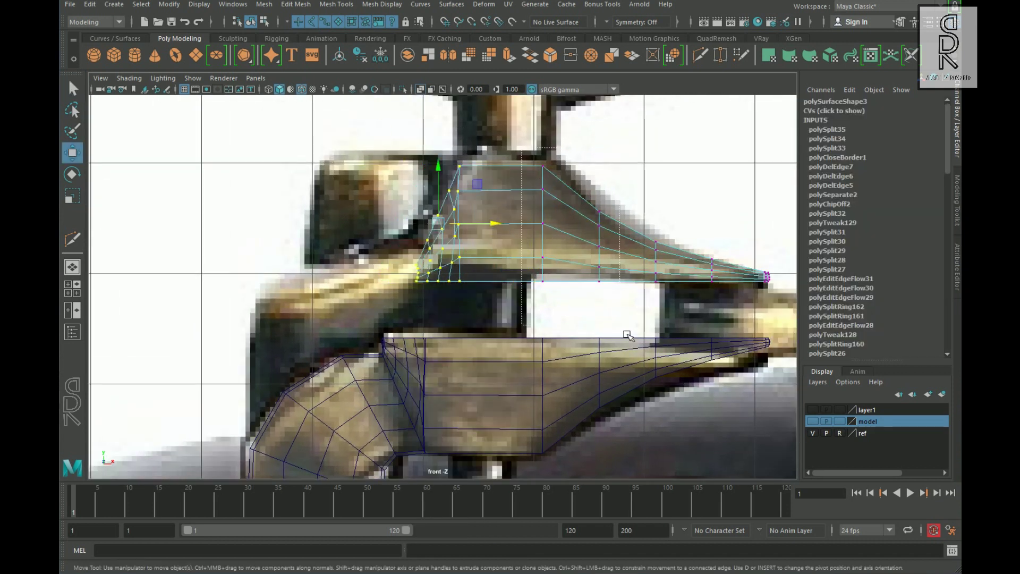
pyautogui.scroll(-1, 441, 283)
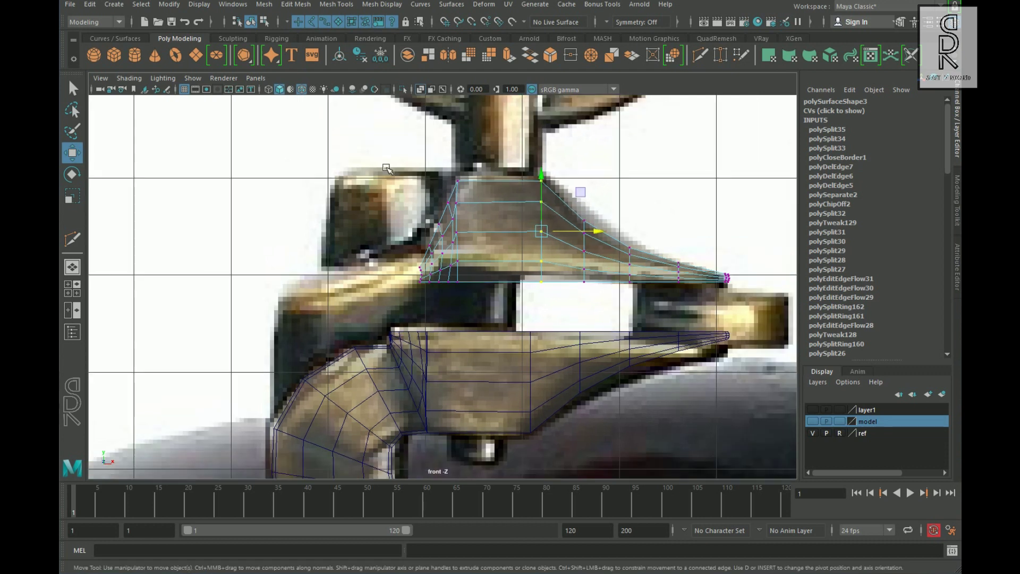
# - Delete the surplus edge loops around the rear end of the upper jaw
pyautogui.press('space')
pyautogui.press('space')
pyautogui.moveTo(405, 234); pyautogui.dragTo(405, 186, button='right')
pyautogui.doubleClick(396, 210)
pyautogui.keyDown('shift'); pyautogui.doubleClick(372, 217); pyautogui.keyUp('shift')
pyautogui.keyDown('shift'); pyautogui.rightClick(397, 250); pyautogui.keyUp('shift')
pyautogui.keyDown('shift'); pyautogui.moveTo(397, 250); pyautogui.dragTo(341, 268, button='right'); pyautogui.keyUp('shift')
pyautogui.keyDown('alt'); pyautogui.moveTo(345, 274); pyautogui.dragTo(340, 337); pyautogui.keyUp('alt')
# - Reposition the lower rear vertices of the upper jaw in the front view to form an upright end
pyautogui.press('space')
pyautogui.press('space')
pyautogui.scroll(3, 418, 345)
pyautogui.moveTo(460, 240); pyautogui.dragTo(415, 239, button='right')
pyautogui.moveTo(372, 213); pyautogui.dragTo(420, 297)
pyautogui.moveTo(459, 254); pyautogui.dragTo(455, 254)
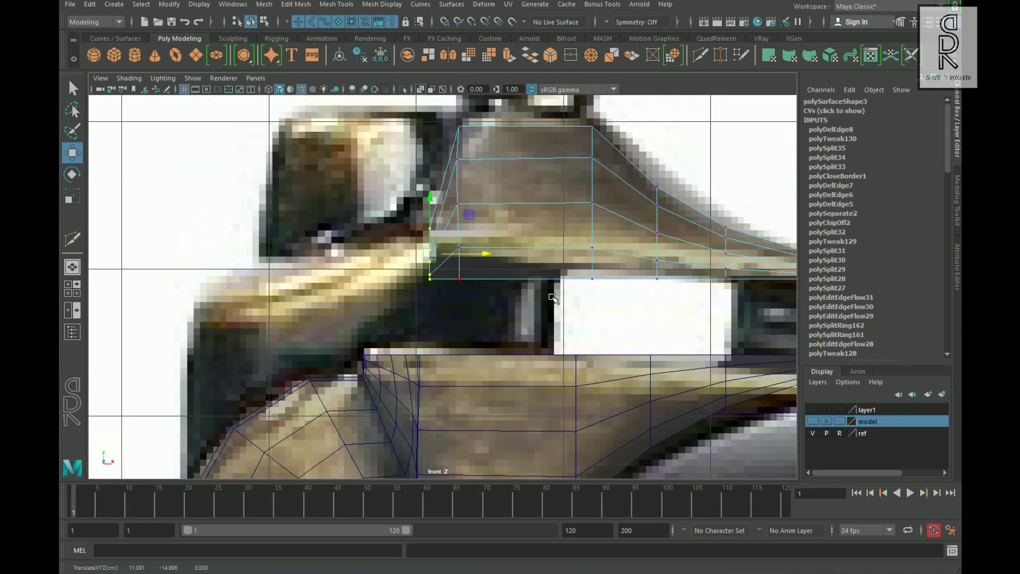
pyautogui.scroll(1, 552, 297)
pyautogui.moveTo(445, 249); pyautogui.dragTo(409, 207, button='right')
pyautogui.moveTo(404, 185); pyautogui.dragTo(439, 226)
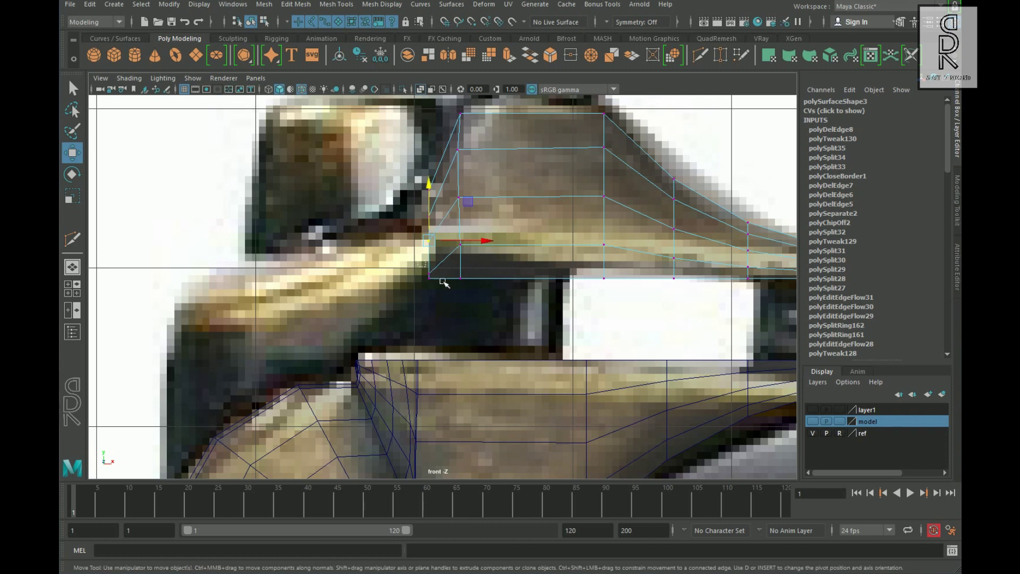
# - Extrude the upper jaw's lower rear faces backward and lower the end along the arm in the reference
pyautogui.press('space')
pyautogui.moveTo(438, 244); pyautogui.dragTo(407, 273)
pyautogui.press('space')
pyautogui.press('space')
pyautogui.press('space')
pyautogui.moveTo(454, 208); pyautogui.dragTo(453, 253, button='right')
pyautogui.moveTo(387, 205); pyautogui.dragTo(444, 291)
pyautogui.keyDown('ctrl'); pyautogui.moveTo(448, 113); pyautogui.dragTo(507, 299); pyautogui.keyUp('ctrl')
pyautogui.keyDown('shift'); pyautogui.moveTo(477, 232); pyautogui.dragTo(243, 234); pyautogui.keyUp('shift')
pyautogui.scroll(-5, 357, 226)
pyautogui.keyDown('alt'); pyautogui.moveTo(357, 225); pyautogui.dragTo(375, 189, button='middle'); pyautogui.keyUp('alt')
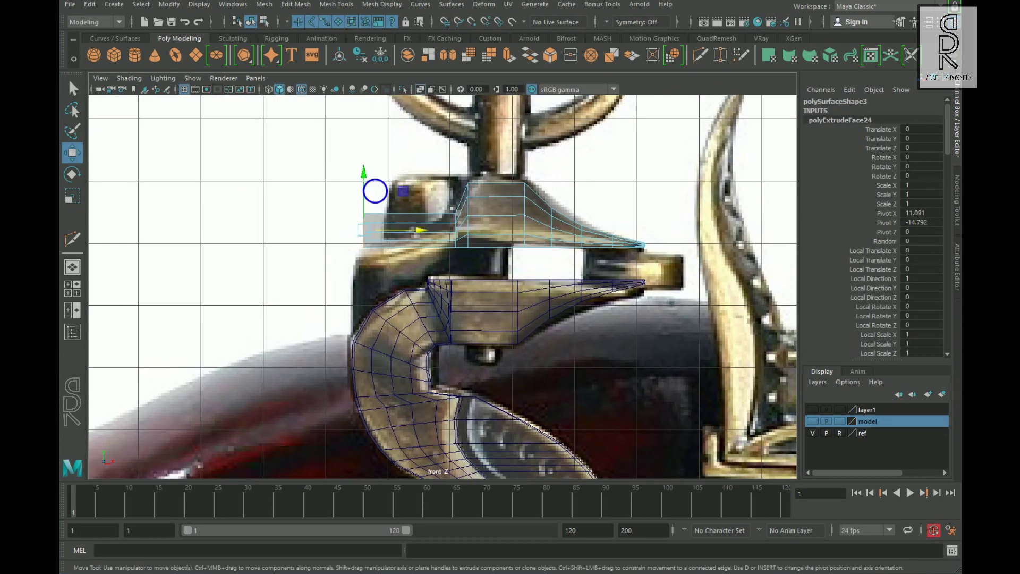
pyautogui.scroll(2, 376, 189)
pyautogui.moveTo(328, 154); pyautogui.dragTo(329, 206)
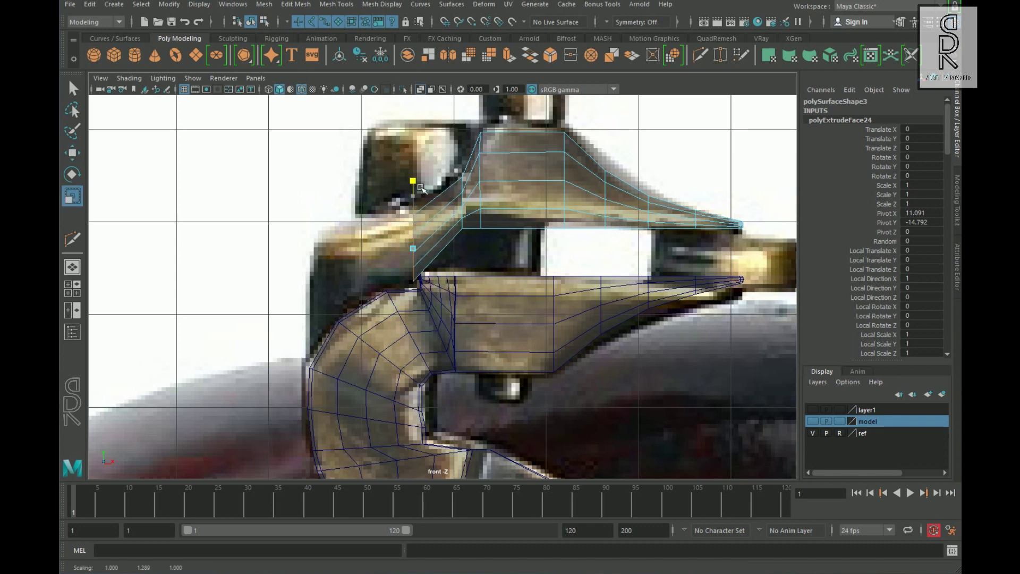
# - Extrude the arm's end faces again toward the back of the hammer and lower them to match the reference
pyautogui.keyDown('shift'); pyautogui.moveTo(473, 247); pyautogui.dragTo(371, 247); pyautogui.keyUp('shift')
pyautogui.scroll(-4, 370, 247)
pyautogui.keyDown('alt'); pyautogui.moveTo(446, 276); pyautogui.dragTo(468, 221, button='middle'); pyautogui.keyUp('alt')
pyautogui.scroll(6, 453, 207)
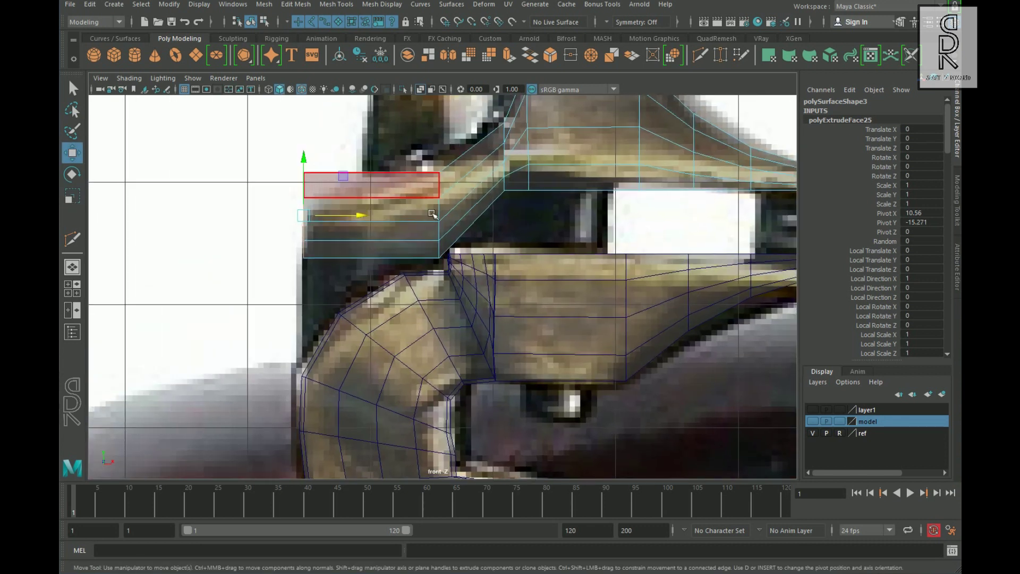
pyautogui.moveTo(313, 188); pyautogui.dragTo(314, 197)
# - Raise the upper vertices of the upper jaw and its rear arm to match the reference outline
pyautogui.press('space')
pyautogui.press('space')
pyautogui.scroll(-5, 676, 294)
pyautogui.keyDown('alt'); pyautogui.moveTo(404, 308); pyautogui.dragTo(313, 299); pyautogui.keyUp('alt')
pyautogui.press('space')
pyautogui.press('space')
pyautogui.scroll(-3, 443, 255)
pyautogui.moveTo(473, 212); pyautogui.dragTo(425, 213, button='right')
pyautogui.moveTo(400, 136); pyautogui.dragTo(539, 179)
pyautogui.moveTo(483, 112); pyautogui.dragTo(483, 105)
pyautogui.moveTo(420, 178); pyautogui.dragTo(538, 196)
pyautogui.moveTo(483, 129); pyautogui.dragTo(484, 124)
pyautogui.keyDown('alt'); pyautogui.moveTo(587, 219); pyautogui.dragTo(527, 222, button='middle'); pyautogui.keyUp('alt')
pyautogui.moveTo(351, 195); pyautogui.dragTo(386, 219)
pyautogui.moveTo(371, 158); pyautogui.dragTo(371, 153)
# - Select the faces of the upper jaw's extruded rear arm
pyautogui.moveTo(645, 181); pyautogui.dragTo(644, 223, button='right')
pyautogui.scroll(-2, 645, 223)
pyautogui.keyDown('alt'); pyautogui.moveTo(645, 223); pyautogui.dragTo(725, 177, button='middle'); pyautogui.keyUp('alt')
pyautogui.moveTo(701, 245); pyautogui.dragTo(341, 131)
pyautogui.press('space')
pyautogui.press('space')
pyautogui.keyDown('alt'); pyautogui.moveTo(555, 298); pyautogui.dragTo(451, 321); pyautogui.keyUp('alt')
pyautogui.click(213, 191)
pyautogui.moveTo(208, 192); pyautogui.dragTo(381, 359)
pyautogui.keyDown('alt'); pyautogui.moveTo(329, 260); pyautogui.dragTo(447, 298); pyautogui.keyUp('alt')
# - Adjust the scale of the rear arm's selected faces and return to the front view
pyautogui.press('r')
pyautogui.press('w')
pyautogui.keyDown('alt'); pyautogui.moveTo(371, 274); pyautogui.dragTo(384, 296); pyautogui.keyUp('alt')
pyautogui.hotkey('ctrl', 'z')
pyautogui.press('r')
pyautogui.press('w')
pyautogui.keyDown('alt'); pyautogui.moveTo(384, 295); pyautogui.dragTo(191, 313); pyautogui.keyUp('alt')
pyautogui.press('space')
pyautogui.press('space')
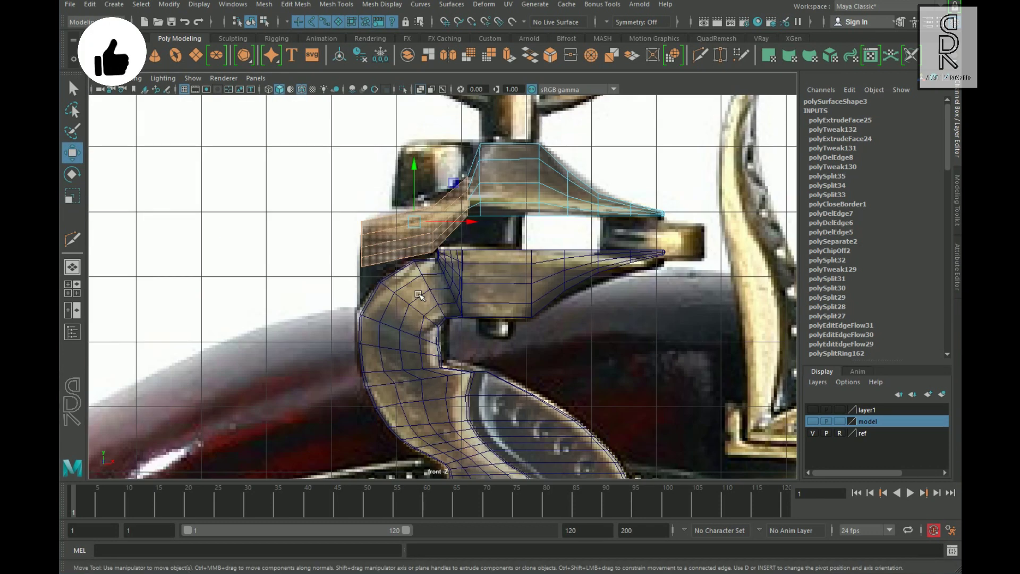
# - Extrude the rear arm's underside faces down along the back of the hammer's curved neck
pyautogui.scroll(3, 374, 213)
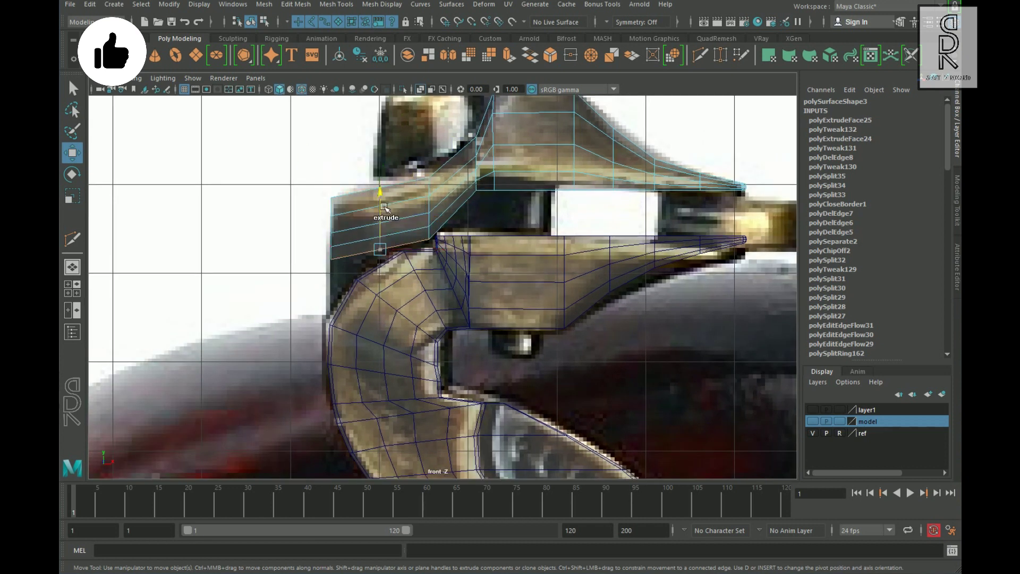
pyautogui.keyDown('shift'); pyautogui.moveTo(391, 199); pyautogui.dragTo(402, 330); pyautogui.keyUp('shift')
pyautogui.press('space')
pyautogui.press('space')
# - Cut connecting edges and insert an edge loop through the upper jaw and its rear arm
pyautogui.keyDown('alt'); pyautogui.moveTo(608, 223); pyautogui.dragTo(787, 318); pyautogui.keyUp('alt')
pyautogui.moveTo(375, 315); pyautogui.dragTo(461, 320, button='right')
pyautogui.keyDown('ctrl'); pyautogui.click(523, 323); pyautogui.keyUp('ctrl')
pyautogui.click(340, 335)
pyautogui.click(451, 279)
pyautogui.keyDown('alt'); pyautogui.moveTo(460, 297); pyautogui.dragTo(441, 281); pyautogui.keyUp('alt')
pyautogui.click(446, 244)
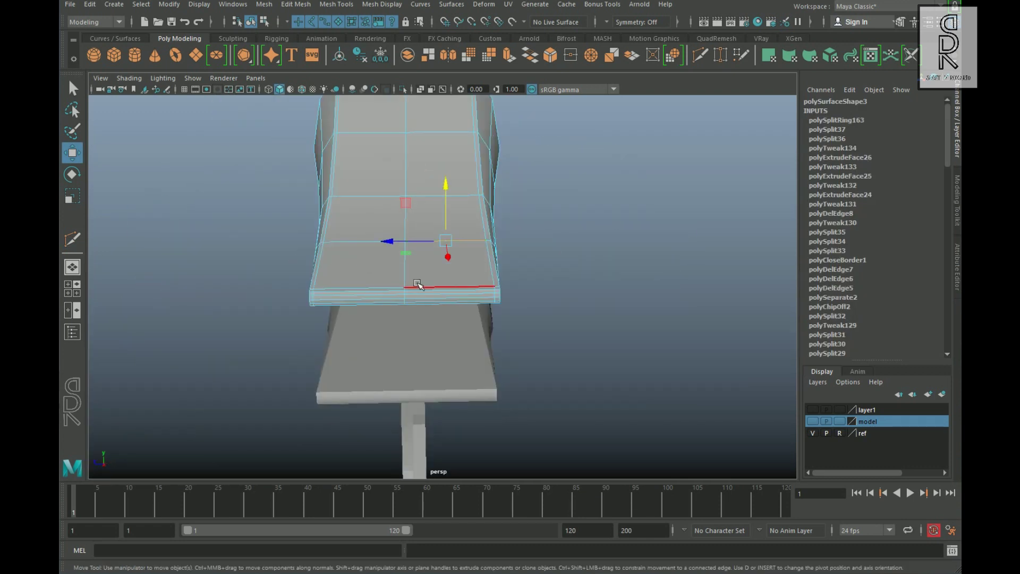
# - Insert two more supporting edge loops on the upper jaw and its rear arm and preview the smoothed mesh
pyautogui.moveTo(476, 218); pyautogui.dragTo(497, 197, button='right')
pyautogui.click(547, 266)
pyautogui.keyDown('alt'); pyautogui.moveTo(547, 266); pyautogui.dragTo(686, 282); pyautogui.keyUp('alt')
pyautogui.click(477, 323)
pyautogui.press('3')
pyautogui.click(643, 381)
pyautogui.keyDown('alt'); pyautogui.moveTo(642, 381); pyautogui.dragTo(569, 375); pyautogui.keyUp('alt')
pyautogui.press('space')
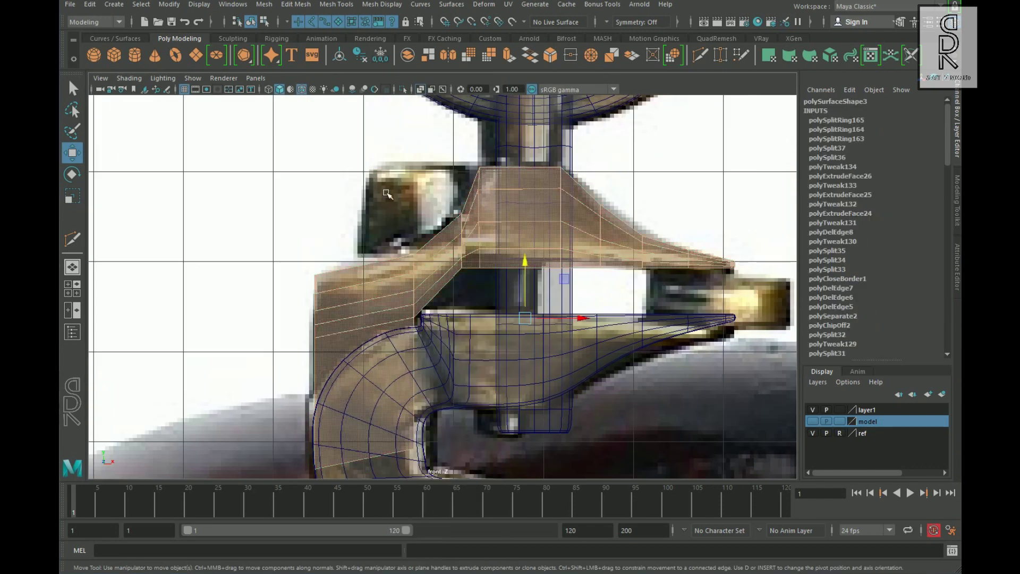
# - Extrude the rear arm's top faces up to the jaw's top height and shift the back vertices to match the reference block
pyautogui.moveTo(386, 193); pyautogui.dragTo(446, 244)
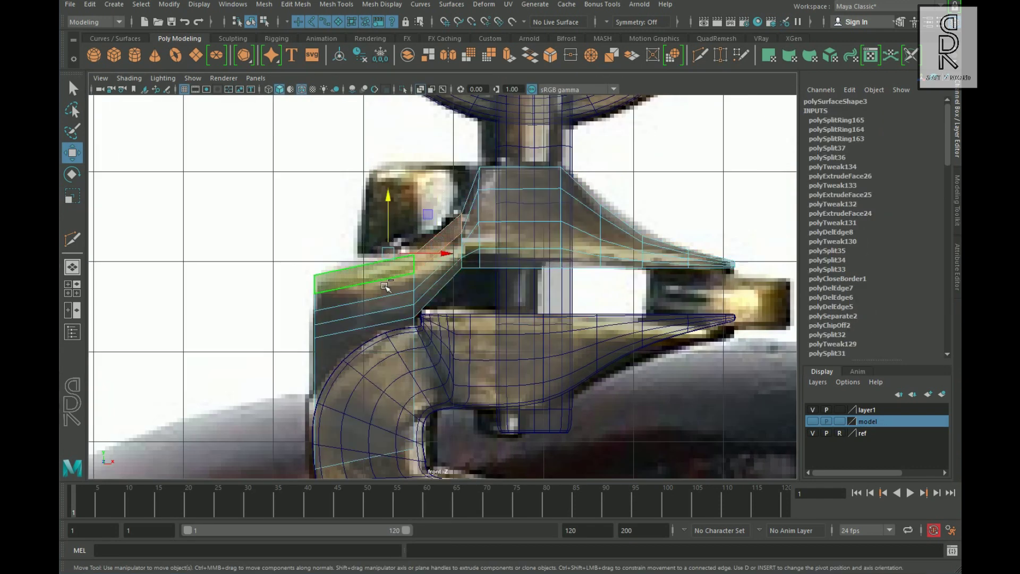
pyautogui.hotkey('ctrl', 'e')
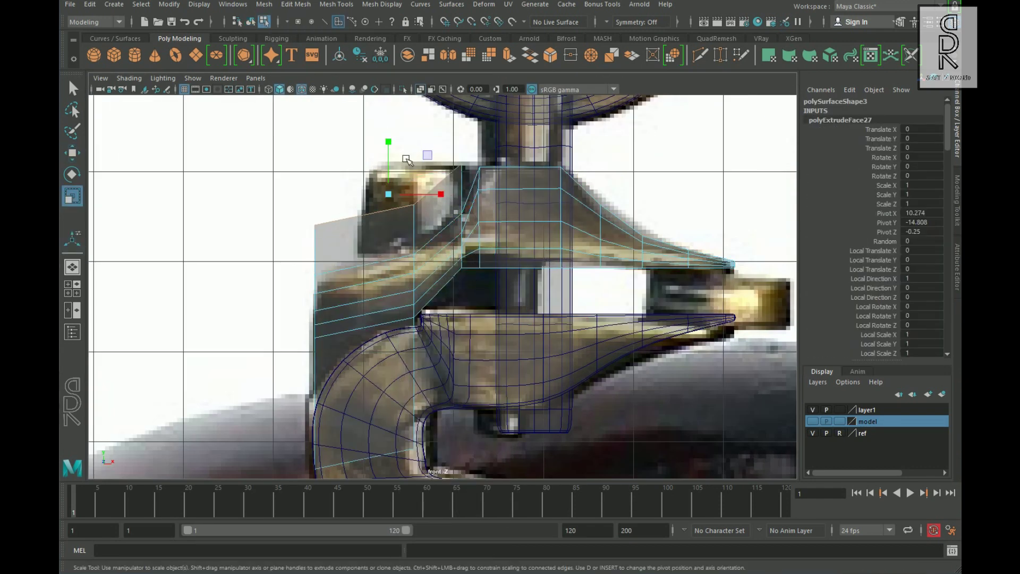
pyautogui.moveTo(360, 219); pyautogui.dragTo(287, 219, button='right')
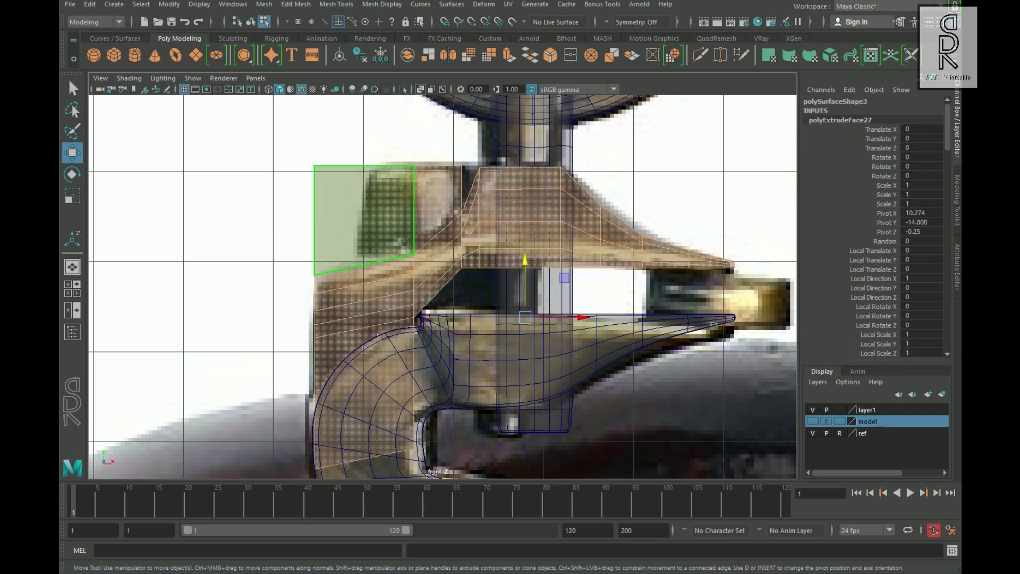
pyautogui.moveTo(289, 144); pyautogui.dragTo(367, 205)
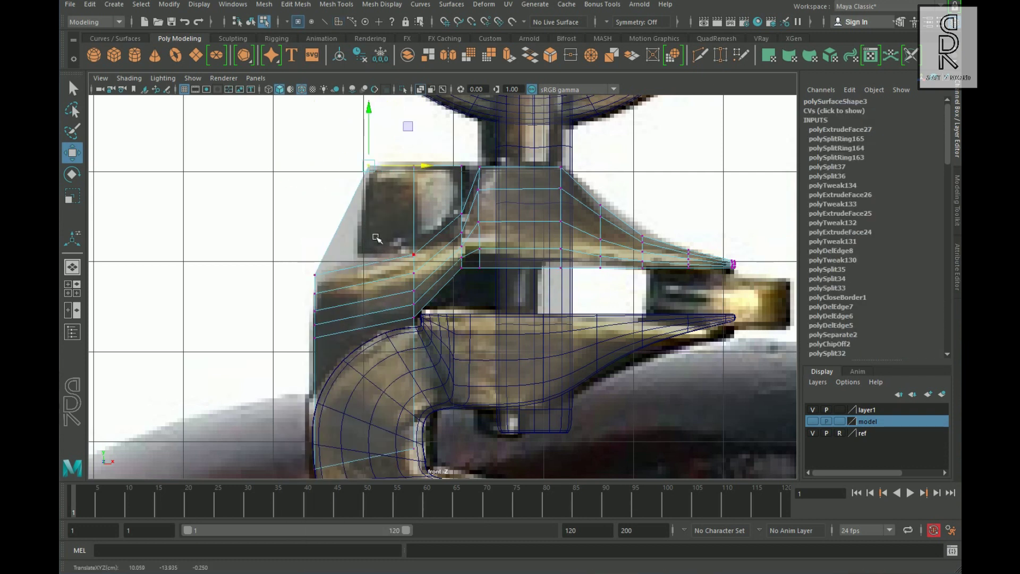
pyautogui.press('Return')
pyautogui.moveTo(314, 259); pyautogui.dragTo(452, 287)
# - Cut supporting edges across the rear arm's raised block and its junction with the upper jaw using Multi-Cut
pyautogui.press('space')
pyautogui.press('space')
pyautogui.scroll(5, 369, 208)
pyautogui.moveTo(369, 207); pyautogui.dragTo(368, 178, button='right')
pyautogui.keyDown('shift'); pyautogui.moveTo(337, 190); pyautogui.dragTo(276, 190, button='right'); pyautogui.keyUp('shift')
pyautogui.keyDown('alt'); pyautogui.moveTo(329, 192); pyautogui.dragTo(240, 184); pyautogui.keyUp('alt')
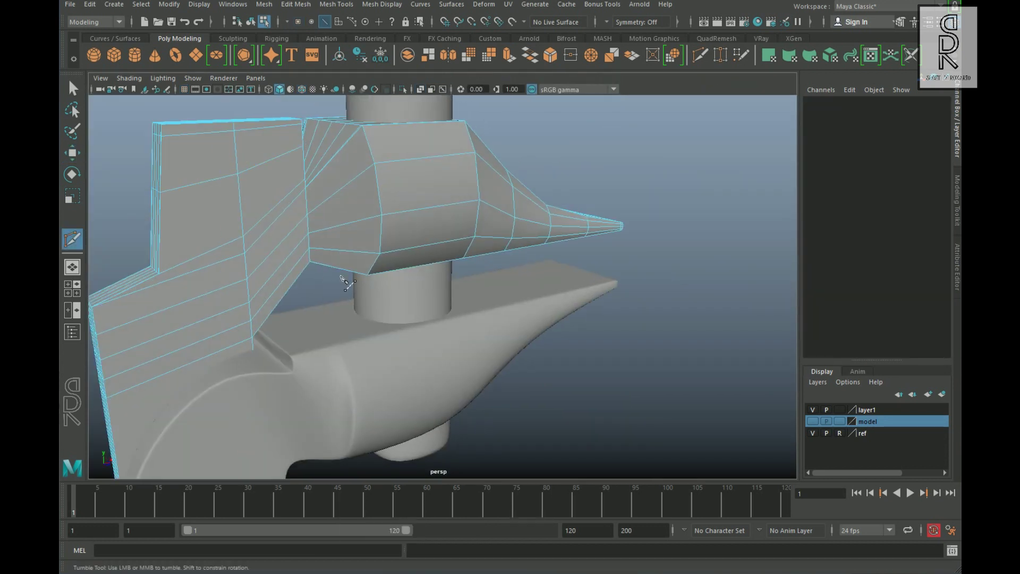
pyautogui.keyDown('alt'); pyautogui.moveTo(345, 282); pyautogui.dragTo(417, 266); pyautogui.keyUp('alt')
pyautogui.press('q')
pyautogui.scroll(5, 365, 321)
pyautogui.keyDown('alt'); pyautogui.moveTo(364, 321); pyautogui.dragTo(497, 347); pyautogui.keyUp('alt')
pyautogui.scroll(5, 435, 341)
pyautogui.click(429, 339)
pyautogui.press('Return')
# - Inspect the upper jaw and its rear arm in smoothed preview from several angles
pyautogui.press('3')
pyautogui.press('1')
pyautogui.press('F8')
pyautogui.press('q')
pyautogui.scroll(-10, 558, 333)
pyautogui.press('3')
pyautogui.keyDown('alt'); pyautogui.moveTo(558, 333); pyautogui.dragTo(495, 252); pyautogui.keyUp('alt')
pyautogui.scroll(-5, 478, 251)
pyautogui.click(406, 249)
# - Cut additional edges on the side of the rear arm's raised block and check the smoothed shape
pyautogui.press('1')
pyautogui.keyDown('alt'); pyautogui.moveTo(432, 271); pyautogui.dragTo(532, 258); pyautogui.keyUp('alt')
pyautogui.scroll(5, 531, 257)
pyautogui.press('y')
pyautogui.click(418, 207)
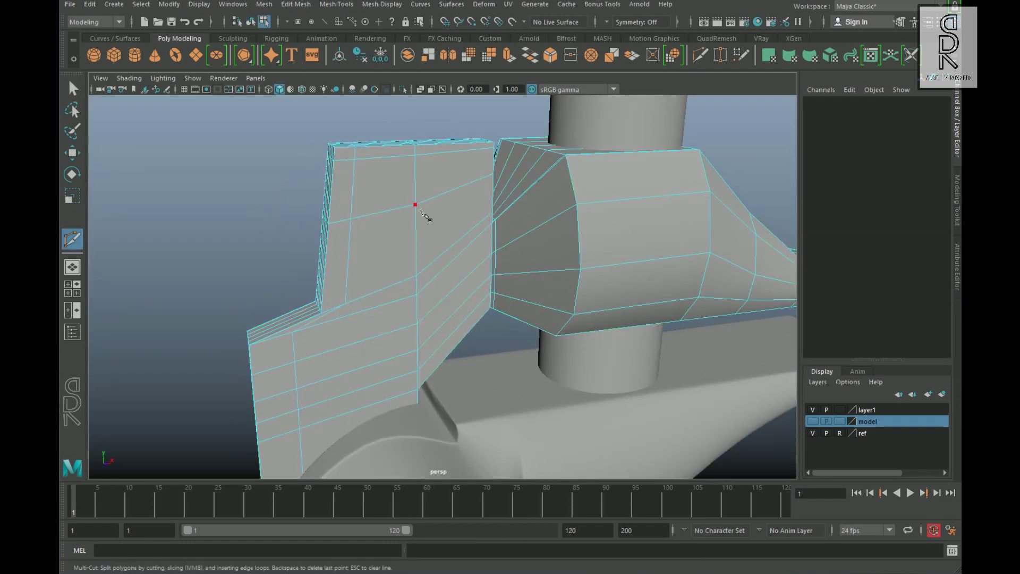
pyautogui.press('3')
pyautogui.press('q')
pyautogui.scroll(-5, 425, 250)
pyautogui.moveTo(422, 256); pyautogui.dragTo(478, 237, button='right')
pyautogui.click(558, 330)
pyautogui.scroll(-5, 532, 340)
pyautogui.moveTo(510, 351)
pyautogui.keyDown('alt'); pyautogui.mouseDown()
pyautogui.moveTo(490, 369)
pyautogui.moveTo(508, 362)
pyautogui.mouseUp(); pyautogui.keyUp('alt')
# - Create a polygon cylinder, scale it to about 0.761 and place it between the two jaw tips
pyautogui.press('space')
pyautogui.press('space')
pyautogui.click(134, 55)
pyautogui.scroll(1, 544, 317)
pyautogui.press('r')
pyautogui.moveTo(328, 98); pyautogui.dragTo(328, 115)
pyautogui.press('w')
pyautogui.scroll(15, 449, 286)
pyautogui.moveTo(328, 152); pyautogui.dragTo(492, 284)
# - Adjust the scale of the cylinder's rim components so it fills the gap between the jaw tips
pyautogui.click(73, 196)
pyautogui.moveTo(492, 231)
pyautogui.mouseDown()
pyautogui.moveTo(501, 268)
pyautogui.moveTo(492, 221)
pyautogui.mouseUp()
pyautogui.press('w')
pyautogui.press('r')
pyautogui.moveTo(492, 273)
pyautogui.mouseDown()
pyautogui.moveTo(466, 292)
pyautogui.moveTo(487, 259)
pyautogui.mouseUp()
pyautogui.press('w')
pyautogui.scroll(5, 433, 271)
pyautogui.press('r')
pyautogui.moveTo(519, 193); pyautogui.dragTo(524, 195)
pyautogui.press('w')
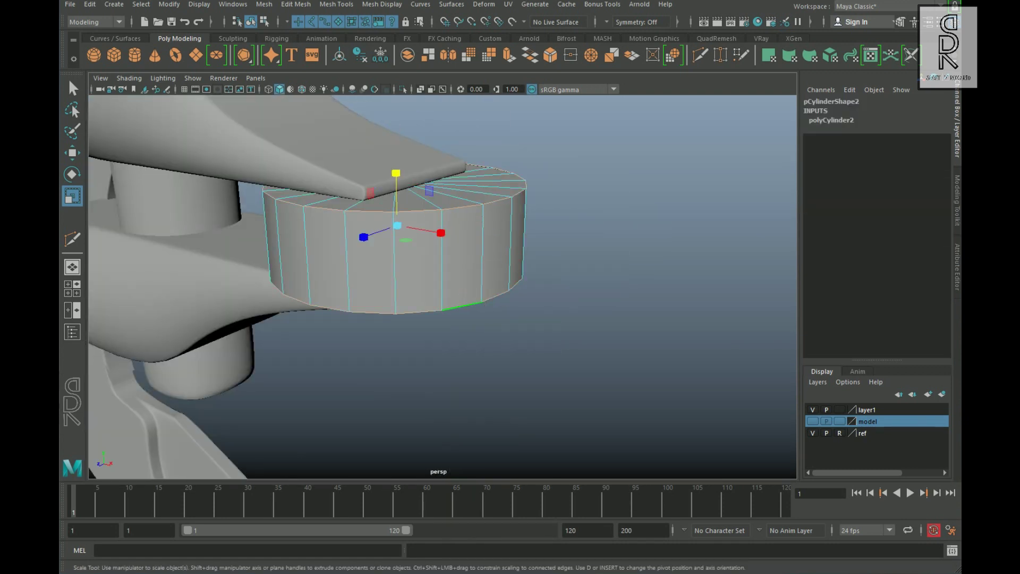
# - Bevel the cylinder's rim edges with a fraction of 0.1 and insert an edge loop around its middle
pyautogui.keyDown('shift'); pyautogui.moveTo(620, 258); pyautogui.dragTo(671, 261, button='right'); pyautogui.keyUp('shift')
pyautogui.moveTo(642, 303)
pyautogui.mouseDown()
pyautogui.moveTo(667, 313)
pyautogui.moveTo(629, 318)
pyautogui.mouseUp()
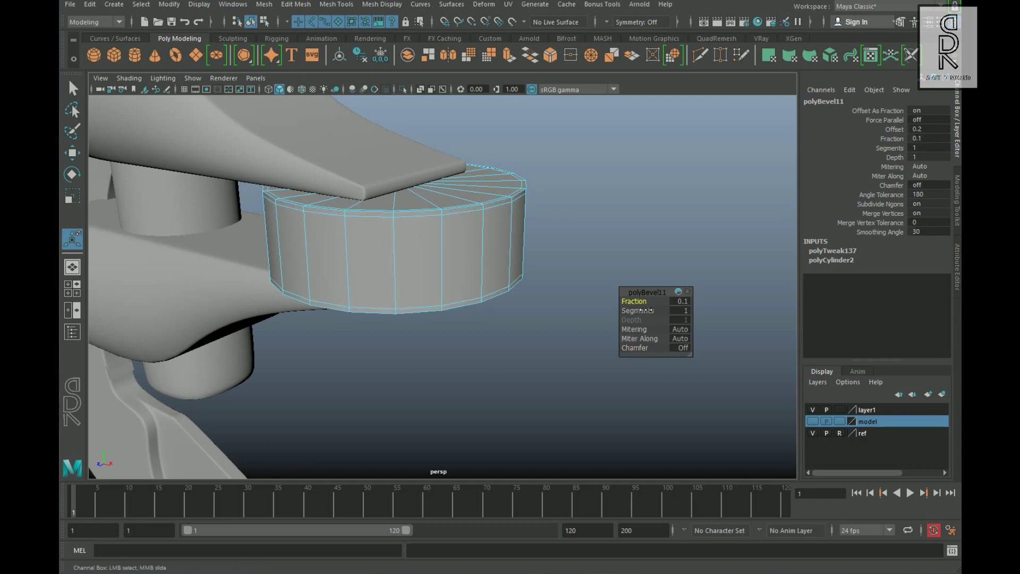
pyautogui.keyDown('alt'); pyautogui.moveTo(424, 250); pyautogui.dragTo(570, 233); pyautogui.keyUp('alt')
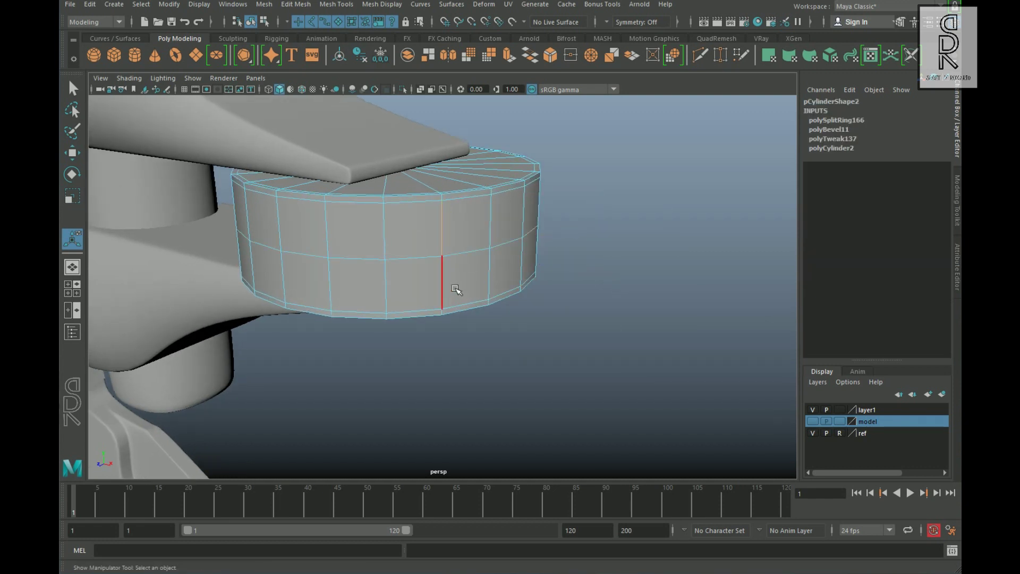
pyautogui.click(688, 330)
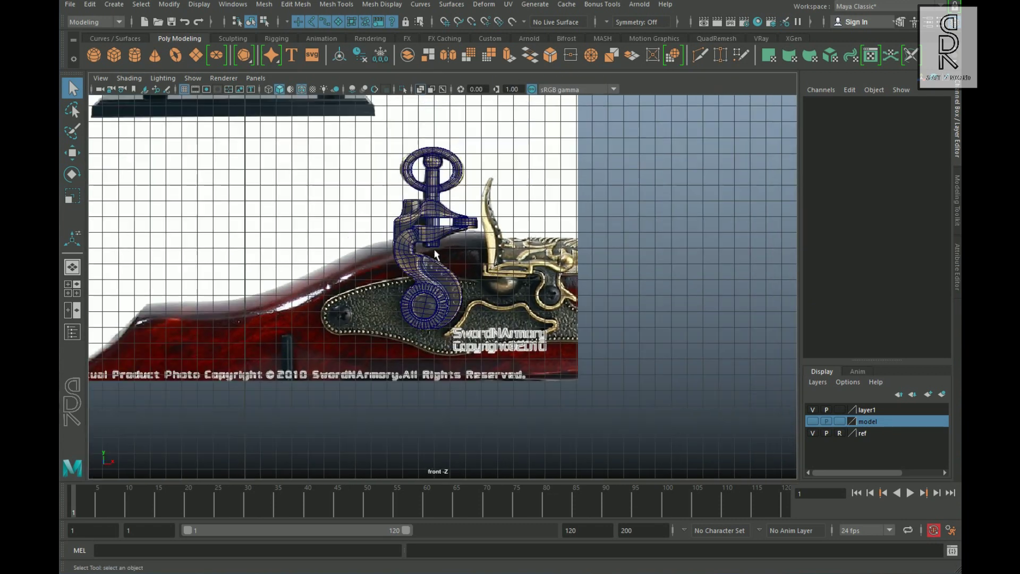
# - Delete the construction history of all hammer parts and save the scene
pyautogui.scroll(-3, 435, 255)
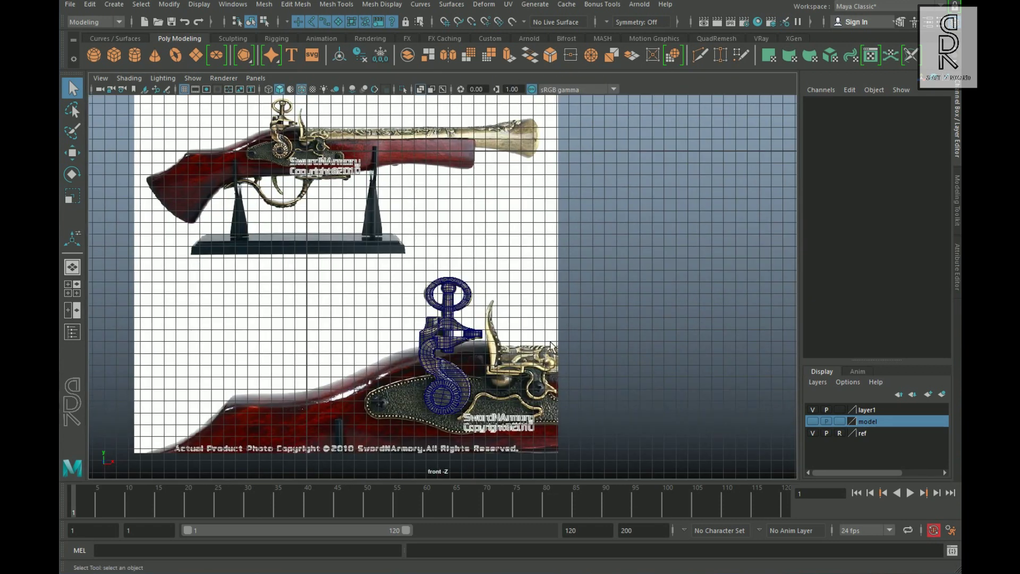
pyautogui.moveTo(488, 426); pyautogui.dragTo(490, 429)
pyautogui.hotkey('alt', 'shift', 'd')
pyautogui.hotkey('ctrl', 's')
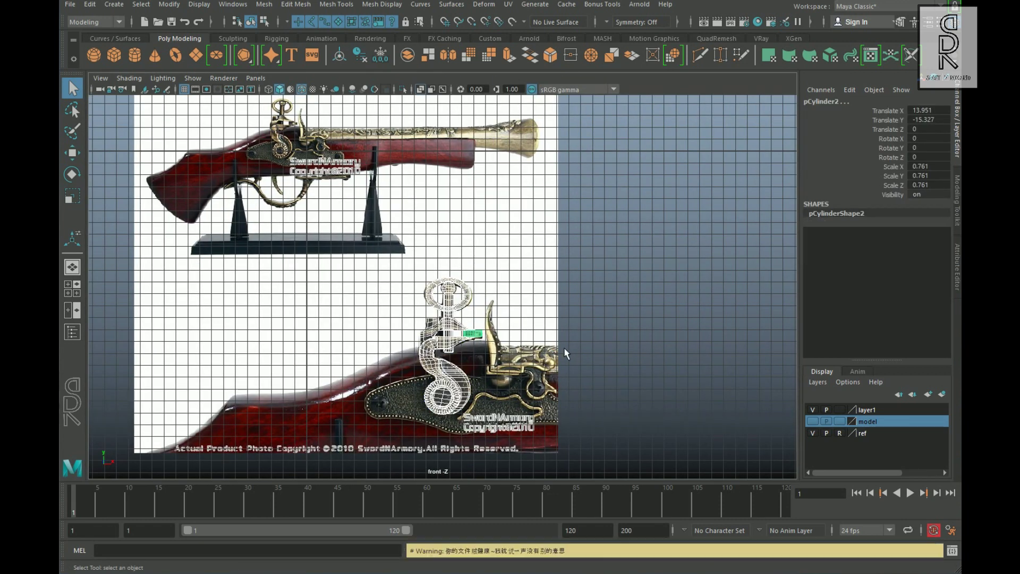
# - Scale the hammer group to about 0.444 and align it with the full pistol reference at about X -14.037, Y 18.267
pyautogui.press('Up')
pyautogui.press('r')
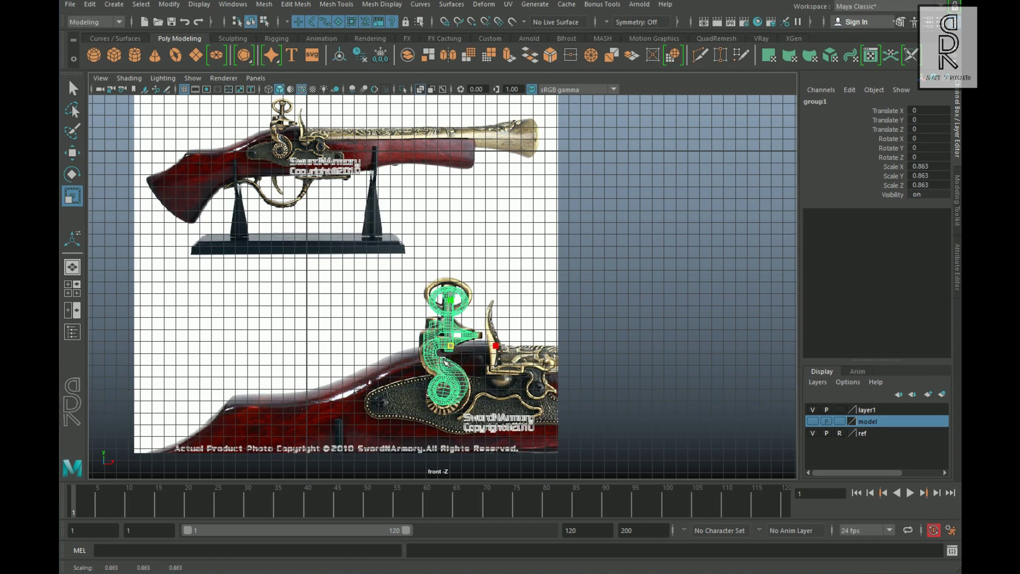
pyautogui.moveTo(451, 346); pyautogui.dragTo(285, 132)
pyautogui.keyDown('alt'); pyautogui.moveTo(402, 202); pyautogui.dragTo(581, 362, button='middle'); pyautogui.keyUp('alt')
pyautogui.scroll(5, 581, 363)
pyautogui.moveTo(511, 304); pyautogui.dragTo(491, 305)
pyautogui.scroll(1, 555, 388)
pyautogui.moveTo(522, 252); pyautogui.dragTo(522, 237)
pyautogui.moveTo(579, 292); pyautogui.dragTo(516, 292)
pyautogui.press('r')
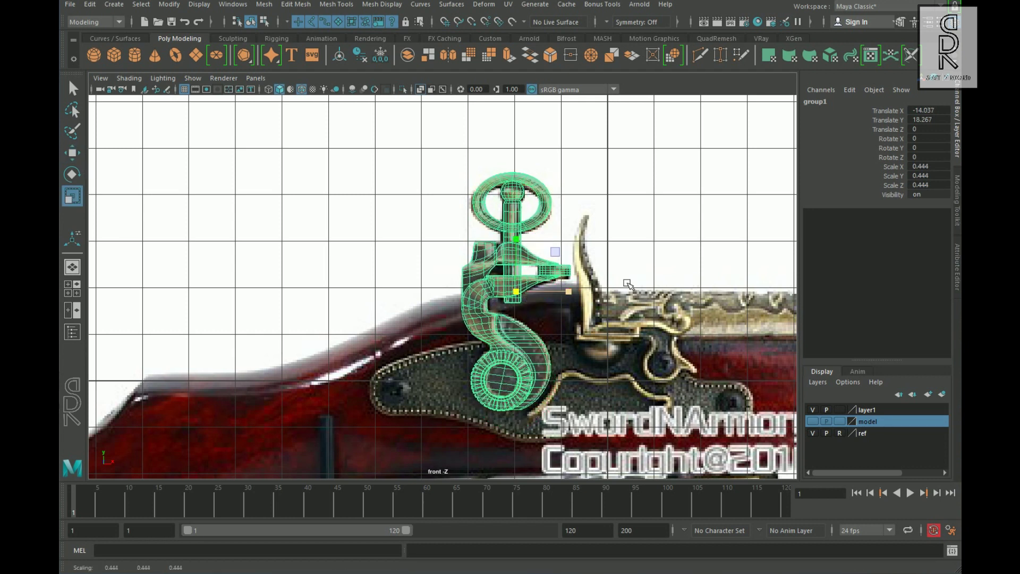
# - Show the pistol model and move the hammer sideways to sit against the side of the stock
pyautogui.press('space')
pyautogui.press('space')
pyautogui.click(813, 422)
pyautogui.scroll(-5, 651, 342)
pyautogui.keyDown('alt'); pyautogui.moveTo(471, 318); pyautogui.dragTo(474, 374, button='middle'); pyautogui.keyUp('alt')
pyautogui.scroll(5, 474, 374)
pyautogui.click(471, 369)
pyautogui.moveTo(425, 315)
pyautogui.keyDown('alt'); pyautogui.mouseDown()
pyautogui.moveTo(372, 302)
pyautogui.moveTo(524, 403)
pyautogui.moveTo(414, 332)
pyautogui.mouseUp(); pyautogui.keyUp('alt')
pyautogui.moveTo(457, 250); pyautogui.dragTo(498, 256)
pyautogui.keyDown('alt'); pyautogui.moveTo(498, 256); pyautogui.dragTo(497, 293); pyautogui.keyUp('alt')
pyautogui.moveTo(570, 146); pyautogui.dragTo(565, 147)
# - Delete layer1 and return to the front view of the assembled pistol
pyautogui.click(619, 229)
pyautogui.keyDown('alt'); pyautogui.moveTo(606, 266); pyautogui.dragTo(351, 329); pyautogui.keyUp('alt')
pyautogui.scroll(-3, 319, 346)
pyautogui.press('space')
pyautogui.press('space')
pyautogui.scroll(-2, 298, 417)
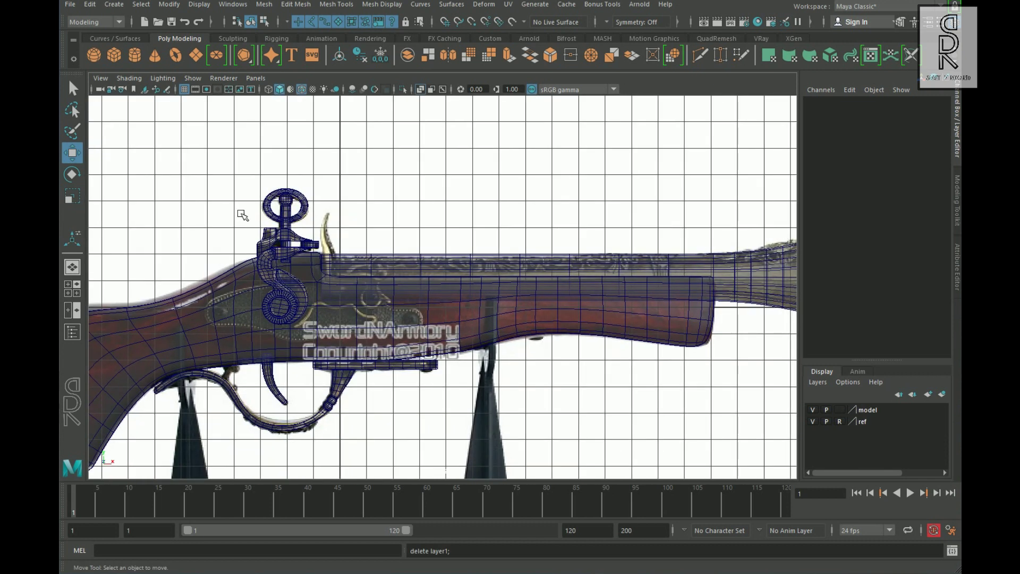
# - Add the hammer parts to the model layer and hide that layer
pyautogui.moveTo(229, 253); pyautogui.dragTo(337, 345)
pyautogui.rightClick(877, 410)
pyautogui.click(900, 435)
pyautogui.click(815, 410)
pyautogui.click(412, 432)
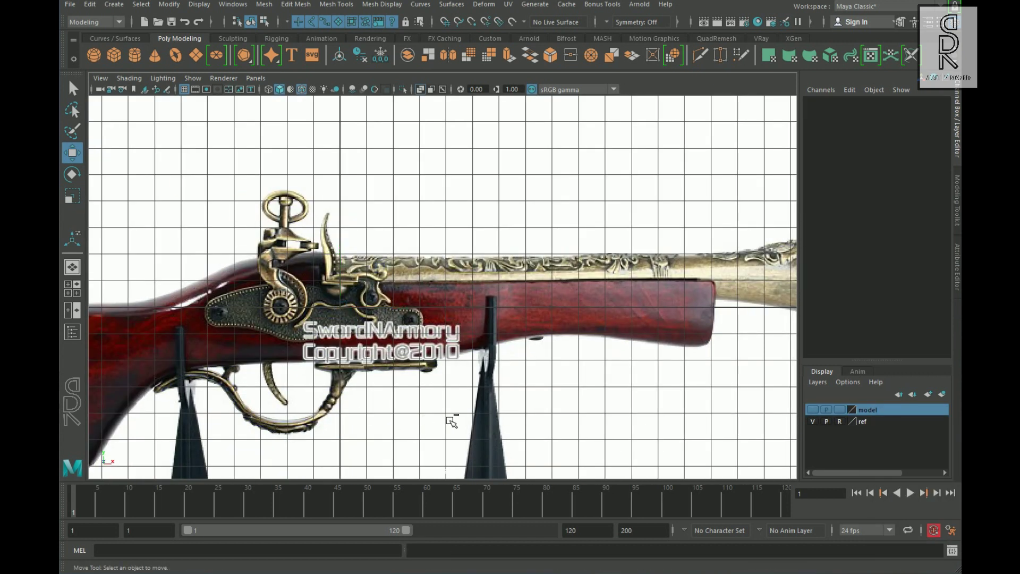
# - Create a polygon cube, scale it to about 0.456 and place it over the frizzen's base at about X -0.347, Y 1.339
pyautogui.scroll(5, 399, 400)
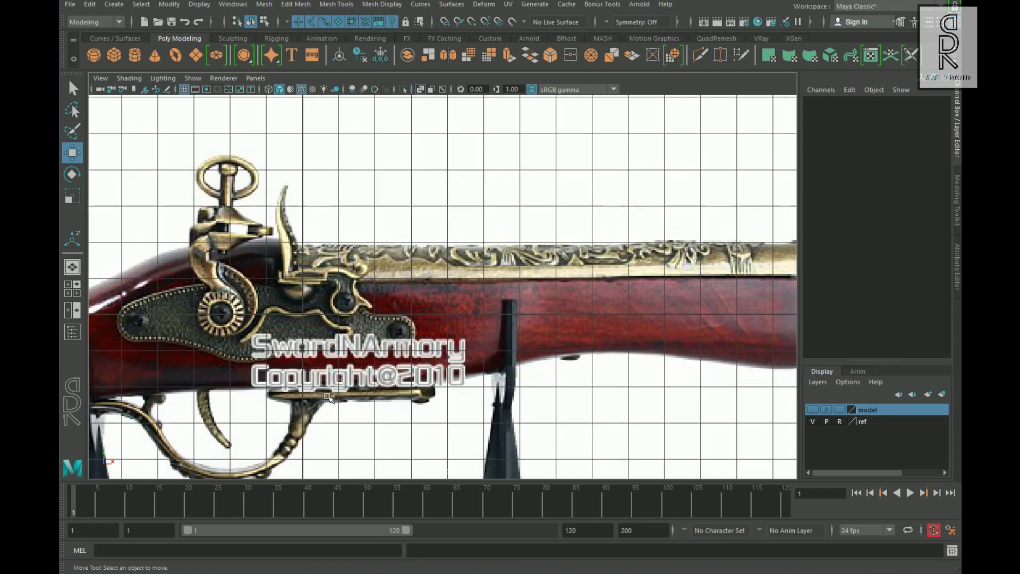
pyautogui.keyDown('alt'); pyautogui.moveTo(622, 355); pyautogui.dragTo(792, 388, button='middle'); pyautogui.keyUp('alt')
pyautogui.scroll(5, 784, 380)
pyautogui.scroll(-1, 279, 289)
pyautogui.click(114, 54)
pyautogui.moveTo(441, 337); pyautogui.dragTo(431, 248)
pyautogui.moveTo(492, 304); pyautogui.dragTo(486, 304)
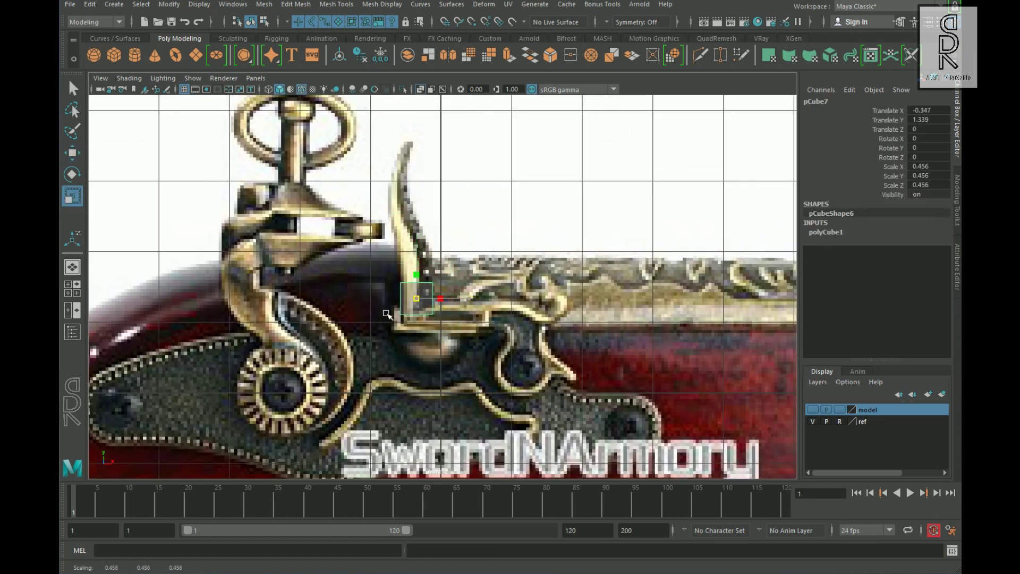
# - Raise the cube's upper vertices to the height of the curved frizzen's tip
pyautogui.moveTo(428, 319); pyautogui.dragTo(378, 319, button='right')
pyautogui.moveTo(384, 273); pyautogui.dragTo(451, 303)
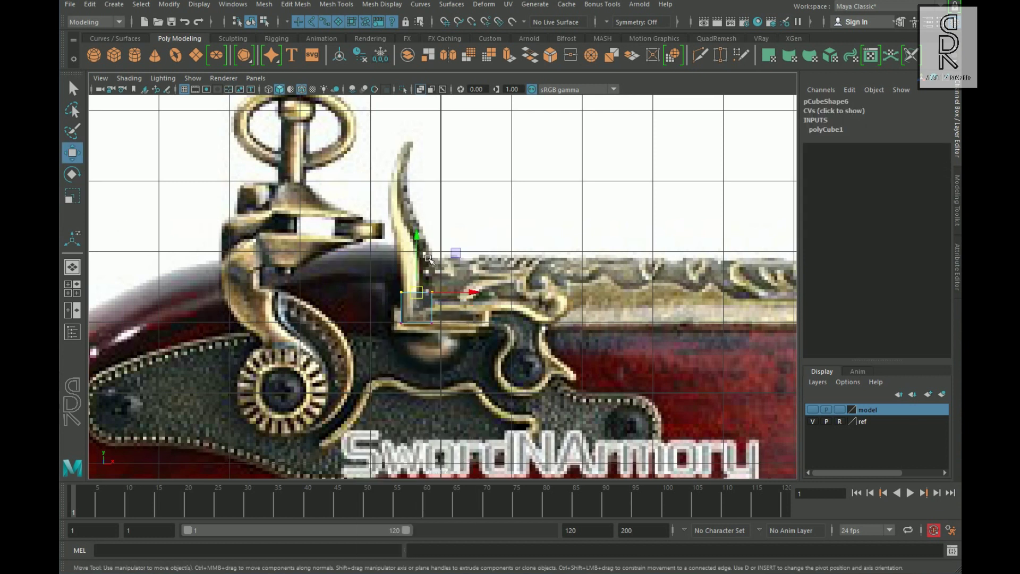
pyautogui.moveTo(417, 245); pyautogui.dragTo(411, 95)
pyautogui.scroll(4, 341, 291)
pyautogui.moveTo(409, 277); pyautogui.dragTo(409, 276)
pyautogui.keyDown('alt'); pyautogui.moveTo(454, 301); pyautogui.dragTo(462, 365, button='middle'); pyautogui.keyUp('alt')
# - Split the block's vertical edge ring and shift the new vertices to follow the frizzen's curve
pyautogui.moveTo(406, 187); pyautogui.dragTo(405, 154, button='right')
pyautogui.click(426, 206)
pyautogui.keyDown('ctrl'); pyautogui.moveTo(486, 214); pyautogui.dragTo(425, 267, button='right'); pyautogui.keyUp('ctrl')
pyautogui.moveTo(428, 214); pyautogui.dragTo(323, 201, button='right')
pyautogui.moveTo(353, 231); pyautogui.dragTo(464, 287)
pyautogui.moveTo(415, 217); pyautogui.dragTo(442, 227)
# - Narrow the block's top vertices to match the frizzen's tip and split its upper section with another edge ring
pyautogui.moveTo(410, 148); pyautogui.dragTo(332, 147, button='right')
pyautogui.moveTo(353, 113); pyautogui.dragTo(461, 159)
pyautogui.click(76, 203)
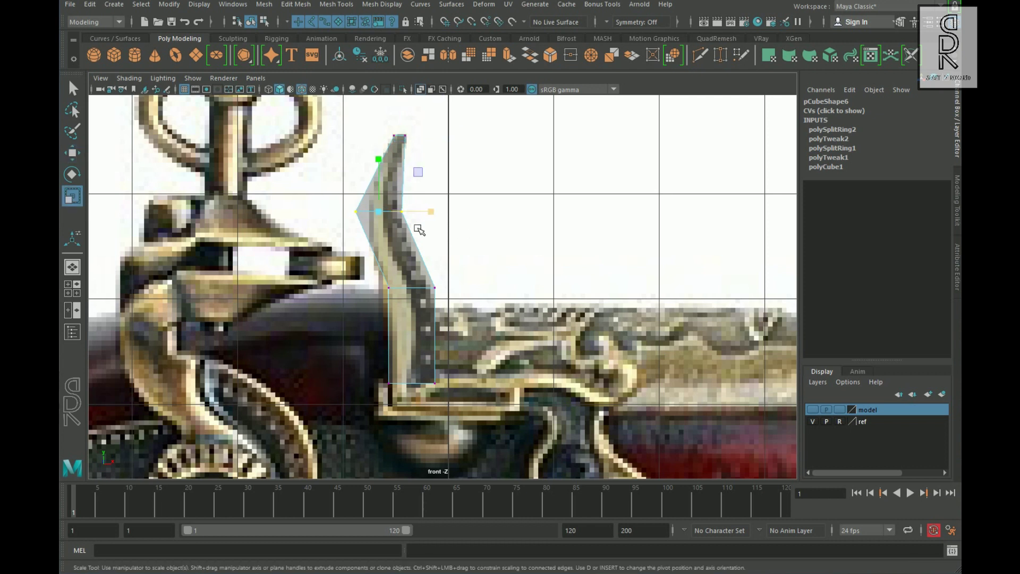
# - Split the frizzen's sections above and below the bend with further edge rings and shift them to match the reference outline
pyautogui.keyDown('alt'); pyautogui.moveTo(415, 189); pyautogui.dragTo(495, 250, button='middle'); pyautogui.keyUp('alt')
pyautogui.scroll(5, 495, 251)
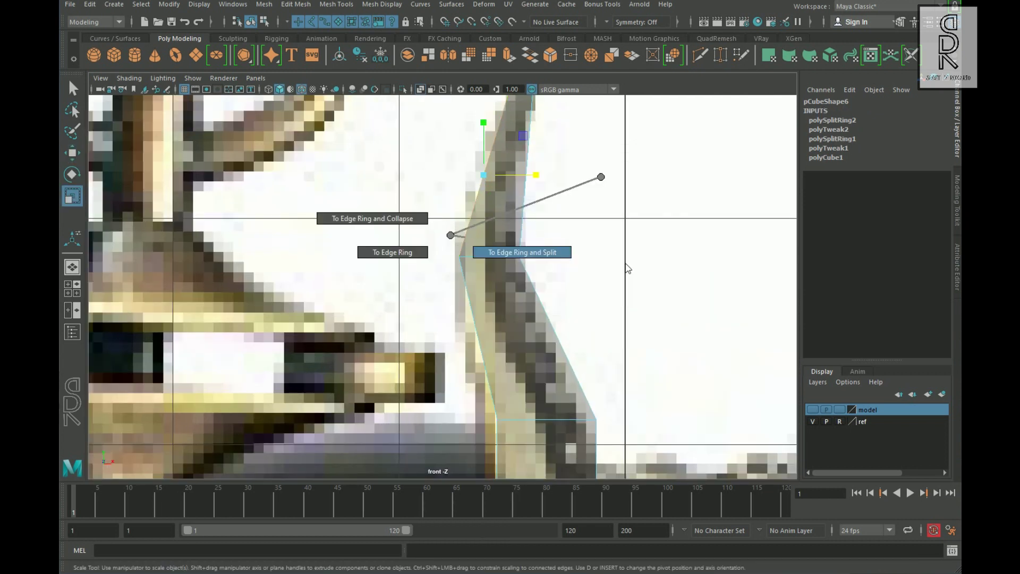
pyautogui.keyDown('ctrl'); pyautogui.moveTo(626, 264); pyautogui.dragTo(626, 265, button='right'); pyautogui.keyUp('ctrl')
pyautogui.keyDown('alt'); pyautogui.moveTo(577, 205); pyautogui.dragTo(560, 247, button='middle'); pyautogui.keyUp('alt')
pyautogui.press('w')
pyautogui.keyDown('alt'); pyautogui.moveTo(564, 372); pyautogui.dragTo(534, 234, button='middle'); pyautogui.keyUp('alt')
pyautogui.click(515, 242)
pyautogui.keyDown('ctrl'); pyautogui.moveTo(601, 230); pyautogui.dragTo(614, 331, button='right'); pyautogui.keyUp('ctrl')
pyautogui.moveTo(535, 245); pyautogui.dragTo(523, 256)
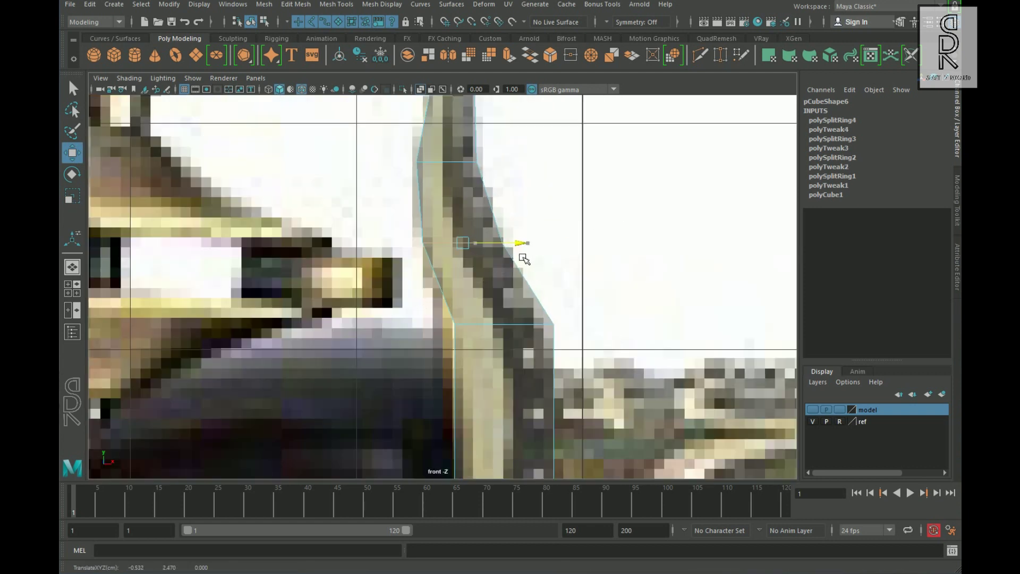
# - Split the frizzen's section just below the bend with an edge ring and shift the new vertices onto the reference outline
pyautogui.scroll(-3, 524, 258)
pyautogui.keyDown('alt'); pyautogui.moveTo(524, 330); pyautogui.dragTo(517, 298, button='middle'); pyautogui.keyUp('alt')
pyautogui.click(499, 315)
pyautogui.keyDown('ctrl'); pyautogui.moveTo(603, 323); pyautogui.dragTo(536, 350, button='right'); pyautogui.keyUp('ctrl')
pyautogui.moveTo(461, 279); pyautogui.dragTo(412, 273, button='right')
pyautogui.moveTo(408, 259); pyautogui.dragTo(530, 299)
pyautogui.moveTo(539, 281); pyautogui.dragTo(538, 289)
# - Add another edge ring lower on the frizzen and move its vertices sideways to follow the reference curve
pyautogui.moveTo(472, 290); pyautogui.dragTo(473, 234, button='right')
pyautogui.click(501, 306)
pyautogui.keyDown('ctrl'); pyautogui.moveTo(557, 301); pyautogui.dragTo(542, 340, button='right'); pyautogui.keyUp('ctrl')
pyautogui.moveTo(487, 290); pyautogui.dragTo(437, 266, button='right')
pyautogui.moveTo(481, 263); pyautogui.dragTo(518, 293)
pyautogui.moveTo(543, 280); pyautogui.dragTo(555, 314)
# - Split the frizzen's lowest section with an edge ring and align the new vertices with the reference near the base
pyautogui.moveTo(486, 298); pyautogui.dragTo(487, 250, button='right')
pyautogui.click(503, 371)
pyautogui.keyDown('ctrl'); pyautogui.moveTo(532, 356); pyautogui.dragTo(451, 387, button='right'); pyautogui.keyUp('ctrl')
pyautogui.moveTo(503, 293); pyautogui.dragTo(397, 287, button='right')
pyautogui.moveTo(423, 359); pyautogui.dragTo(454, 397)
pyautogui.moveTo(500, 380); pyautogui.dragTo(501, 381)
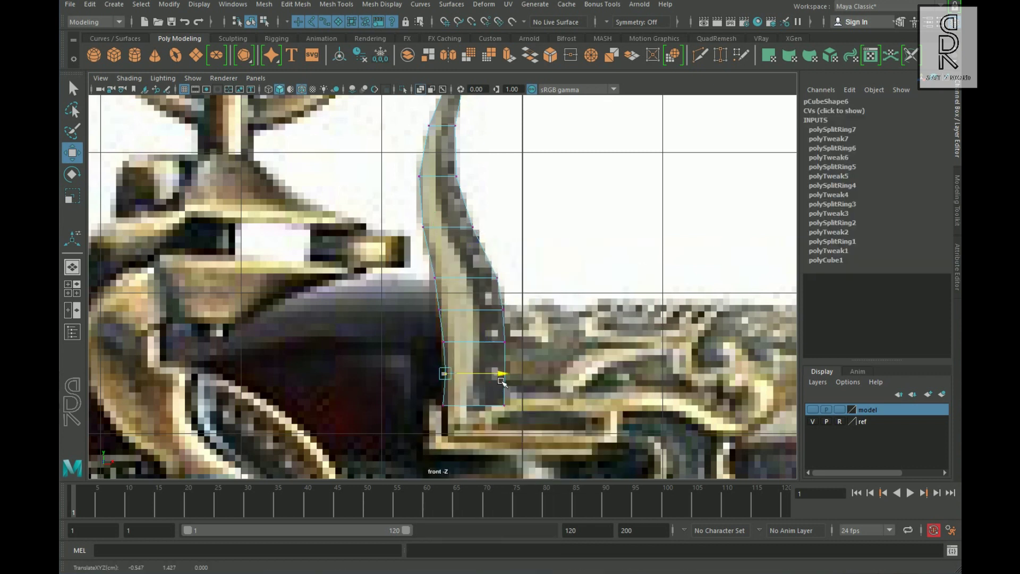
# - Split the frizzen's section above the bend with an edge ring and shift the new vertices to match the reference
pyautogui.keyDown('alt'); pyautogui.moveTo(463, 234); pyautogui.dragTo(476, 294, button='middle'); pyautogui.keyUp('alt')
pyautogui.click(457, 213)
pyautogui.moveTo(468, 271); pyautogui.dragTo(372, 246, button='right')
pyautogui.keyDown('alt'); pyautogui.moveTo(368, 212); pyautogui.dragTo(383, 255, button='middle'); pyautogui.keyUp('alt')
pyautogui.scroll(3, 383, 255)
pyautogui.moveTo(494, 255); pyautogui.dragTo(436, 252, button='right')
pyautogui.moveTo(431, 221); pyautogui.dragTo(524, 258)
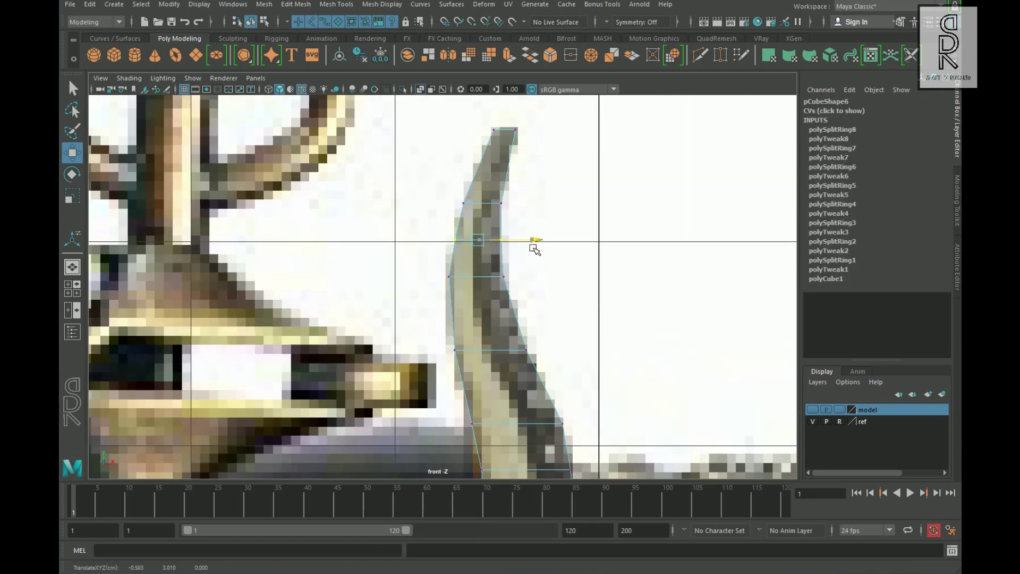
# - Split the frizzen's remaining tall sections at the tip and around the bend with edge rings fitted to the reference curve
pyautogui.keyDown('alt'); pyautogui.moveTo(551, 272); pyautogui.dragTo(540, 293, button='middle'); pyautogui.keyUp('alt')
pyautogui.moveTo(475, 187); pyautogui.dragTo(475, 144, button='right')
pyautogui.click(469, 184)
pyautogui.keyDown('ctrl'); pyautogui.moveTo(571, 194); pyautogui.dragTo(578, 202, button='right'); pyautogui.keyUp('ctrl')
pyautogui.keyDown('alt'); pyautogui.moveTo(590, 352); pyautogui.dragTo(566, 231, button='middle'); pyautogui.keyUp('alt')
pyautogui.click(481, 209)
pyautogui.keyDown('ctrl'); pyautogui.moveTo(562, 206); pyautogui.dragTo(458, 267, button='right'); pyautogui.keyUp('ctrl')
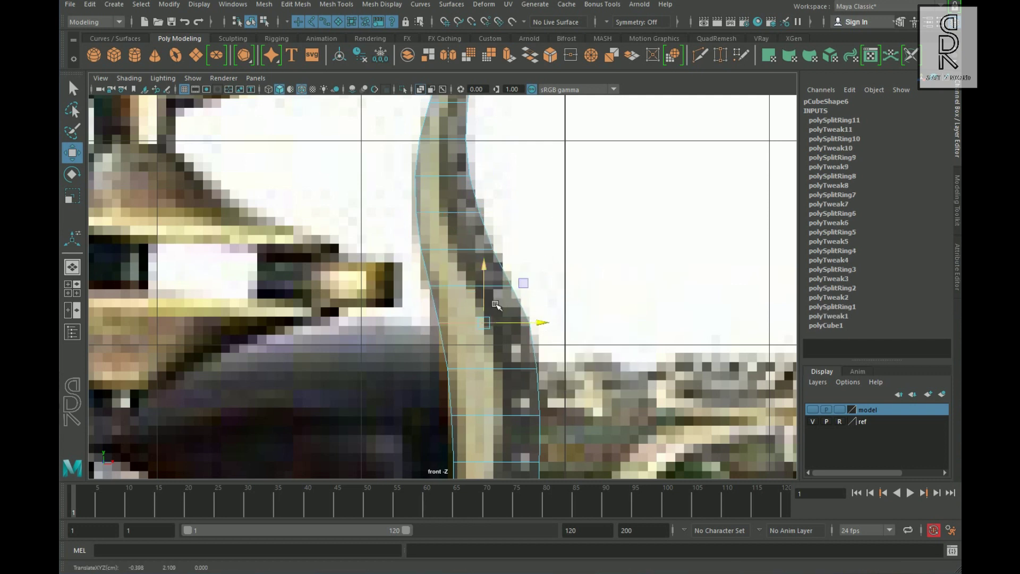
pyautogui.keyDown('alt'); pyautogui.moveTo(559, 378); pyautogui.dragTo(514, 361, button='middle'); pyautogui.keyUp('alt')
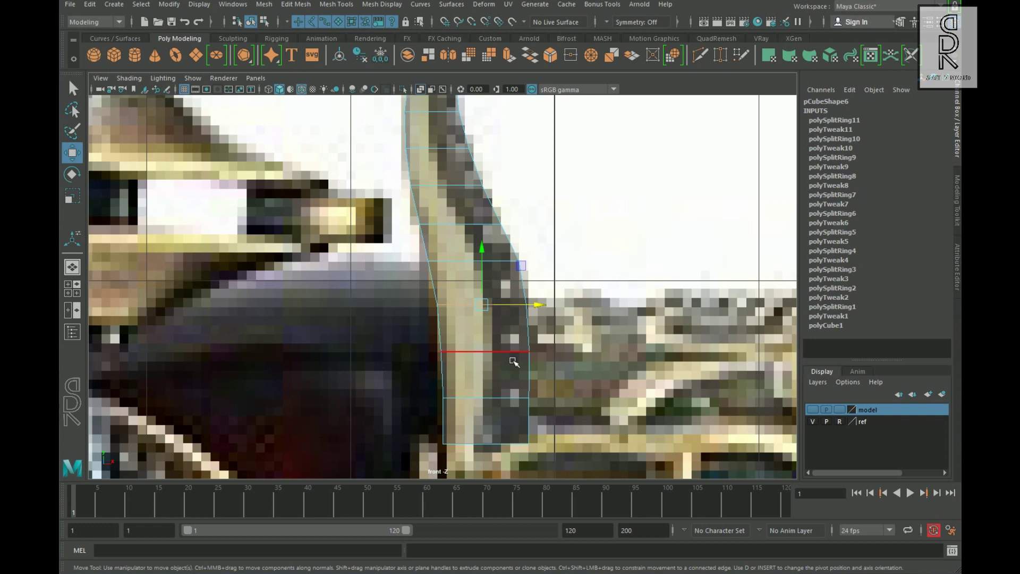
pyautogui.keyDown('alt'); pyautogui.moveTo(576, 255); pyautogui.dragTo(578, 328, button='middle'); pyautogui.keyUp('alt')
# - Show the model layer and move the whole frizzen sideways beside the barrel, to about 1.07 in Z
pyautogui.press('space')
pyautogui.press('space')
pyautogui.click(814, 410)
pyautogui.scroll(4, 404, 239)
pyautogui.moveTo(388, 208); pyautogui.dragTo(445, 191, button='right')
pyautogui.click(396, 260)
pyautogui.press('space')
pyautogui.press('space')
pyautogui.moveTo(348, 333); pyautogui.dragTo(298, 348)
pyautogui.keyDown('alt'); pyautogui.moveTo(330, 324); pyautogui.dragTo(552, 319); pyautogui.keyUp('alt')
pyautogui.moveTo(529, 365)
pyautogui.keyDown('alt'); pyautogui.mouseDown()
pyautogui.moveTo(581, 381)
pyautogui.moveTo(563, 364)
pyautogui.moveTo(463, 382)
pyautogui.moveTo(309, 264)
pyautogui.mouseUp(); pyautogui.keyUp('alt')
# - Adjust the frizzen's width to fit its place between the hammer and the barrel
pyautogui.press('w')
pyautogui.press('r')
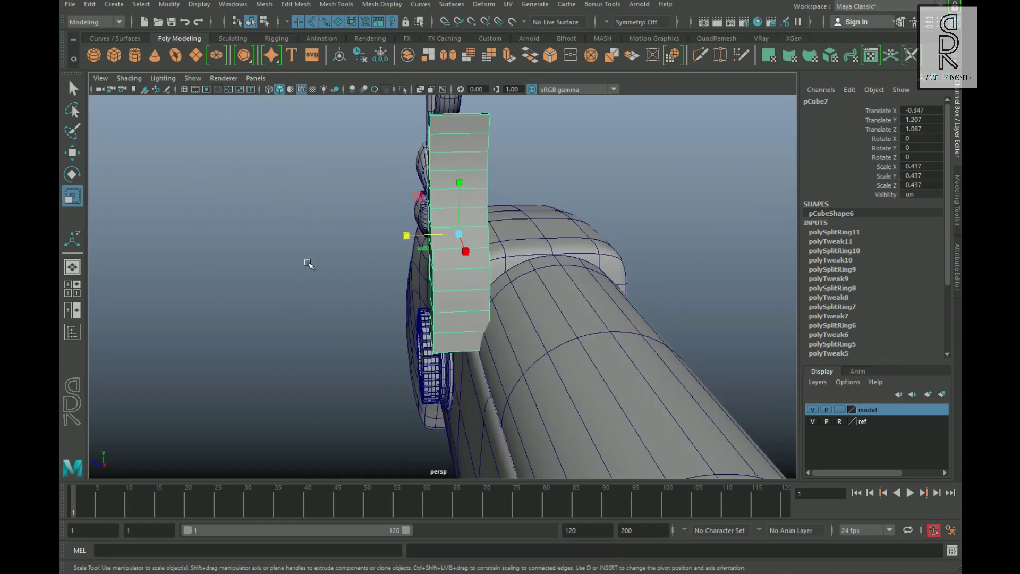
pyautogui.keyDown('alt'); pyautogui.moveTo(421, 259); pyautogui.dragTo(563, 266); pyautogui.keyUp('alt')
pyautogui.keyDown('shift'); pyautogui.click(454, 220); pyautogui.keyUp('shift')
pyautogui.press('Up')
pyautogui.keyDown('alt'); pyautogui.moveTo(451, 228); pyautogui.dragTo(553, 256); pyautogui.keyUp('alt')
pyautogui.moveTo(429, 282); pyautogui.dragTo(452, 291)
pyautogui.click(652, 374)
pyautogui.keyDown('alt'); pyautogui.moveTo(651, 375); pyautogui.dragTo(426, 383); pyautogui.keyUp('alt')
pyautogui.keyDown('alt'); pyautogui.moveTo(660, 266); pyautogui.dragTo(765, 250); pyautogui.keyUp('alt')
pyautogui.click(505, 229)
# - Split the frizzen's side faces lengthwise with an edge ring and bevel the new edge loop
pyautogui.press('space')
pyautogui.press('space')
pyautogui.keyDown('alt'); pyautogui.moveTo(404, 340); pyautogui.dragTo(608, 221, button='right'); pyautogui.keyUp('alt')
pyautogui.press('space')
pyautogui.press('space')
pyautogui.keyDown('alt'); pyautogui.moveTo(655, 281); pyautogui.dragTo(478, 313); pyautogui.keyUp('alt')
pyautogui.keyDown('shift'); pyautogui.moveTo(457, 175); pyautogui.dragTo(417, 159, button='right'); pyautogui.keyUp('shift')
pyautogui.press('q')
pyautogui.click(418, 181)
pyautogui.keyDown('ctrl'); pyautogui.moveTo(601, 173); pyautogui.dragTo(552, 187, button='right'); pyautogui.keyUp('ctrl')
pyautogui.hotkey('ctrl', 'b')
# - Select the lengthwise face strips on the frizzen's sides and extrude them to form a stepped edge
pyautogui.keyDown('alt'); pyautogui.moveTo(552, 190); pyautogui.dragTo(483, 233); pyautogui.keyUp('alt')
pyautogui.press('q')
pyautogui.moveTo(461, 184); pyautogui.dragTo(458, 215, button='right')
pyautogui.click(451, 164)
pyautogui.keyDown('alt'); pyautogui.moveTo(510, 298); pyautogui.dragTo(559, 300); pyautogui.keyUp('alt')
pyautogui.keyDown('shift'); pyautogui.doubleClick(494, 400); pyautogui.keyUp('shift')
pyautogui.press('w')
pyautogui.keyDown('alt'); pyautogui.moveTo(559, 300); pyautogui.dragTo(534, 323); pyautogui.keyUp('alt')
pyautogui.press('space')
pyautogui.press('space')
pyautogui.press('space')
pyautogui.press('space')
pyautogui.keyDown('alt'); pyautogui.moveTo(635, 222); pyautogui.dragTo(510, 213); pyautogui.keyUp('alt')
# - Select the face strips along both sides of the frizzen, then rotate and shift them slightly to fit the reference
pyautogui.click(407, 194)
pyautogui.keyDown('alt'); pyautogui.moveTo(414, 212); pyautogui.dragTo(510, 186); pyautogui.keyUp('alt')
pyautogui.keyDown('shift'); pyautogui.doubleClick(468, 392); pyautogui.keyUp('shift')
pyautogui.keyDown('alt'); pyautogui.moveTo(478, 340); pyautogui.dragTo(346, 373); pyautogui.keyUp('alt')
pyautogui.keyDown('shift'); pyautogui.click(426, 121); pyautogui.keyUp('shift')
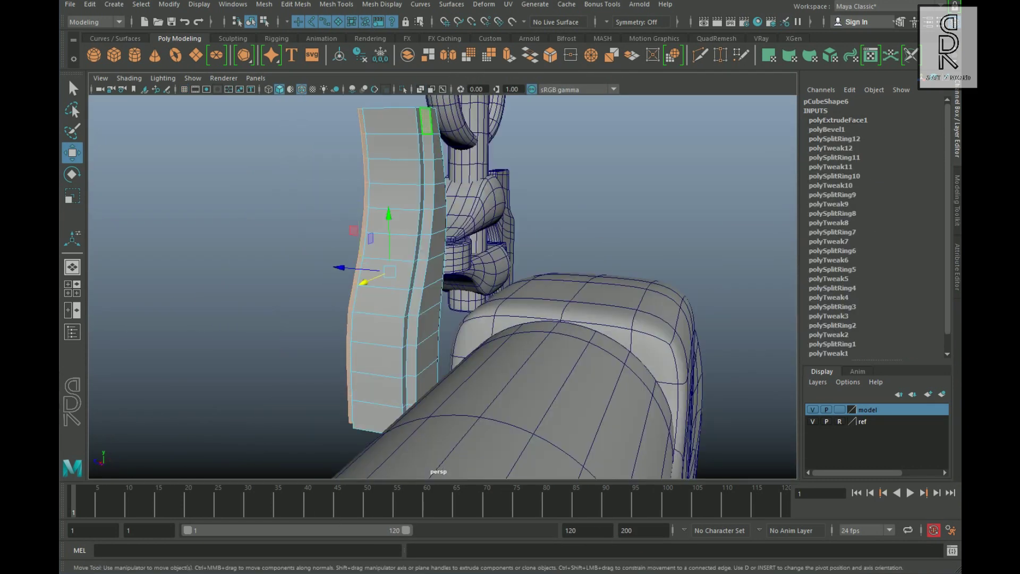
pyautogui.keyDown('shift'); pyautogui.doubleClick(449, 368); pyautogui.keyUp('shift')
pyautogui.press('space')
pyautogui.press('space')
pyautogui.keyDown('alt'); pyautogui.moveTo(528, 264); pyautogui.dragTo(528, 296, button='middle'); pyautogui.keyUp('alt')
pyautogui.press('e')
pyautogui.moveTo(513, 265); pyautogui.dragTo(515, 269)
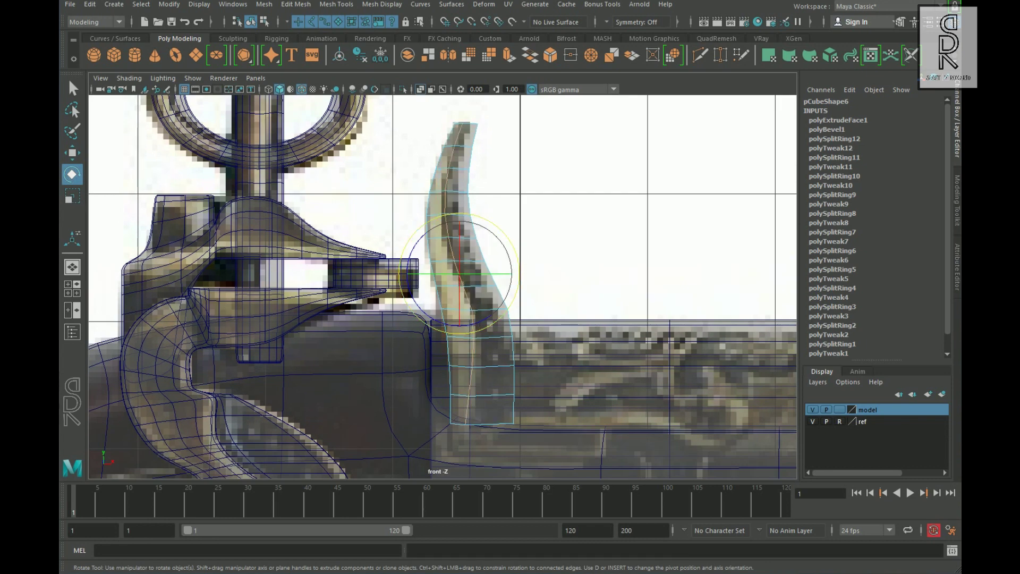
pyautogui.press('w')
pyautogui.moveTo(528, 288); pyautogui.dragTo(526, 288)
# - Adjust the vertices at the frizzen's tip in the front view to match the reference
pyautogui.press('space')
pyautogui.press('space')
pyautogui.keyDown('alt'); pyautogui.moveTo(494, 229); pyautogui.dragTo(604, 319); pyautogui.keyUp('alt')
pyautogui.press('space')
pyautogui.press('space')
pyautogui.keyDown('alt'); pyautogui.moveTo(524, 199); pyautogui.dragTo(536, 301, button='middle'); pyautogui.keyUp('alt')
pyautogui.scroll(4, 537, 301)
pyautogui.moveTo(492, 187); pyautogui.dragTo(382, 178, button='right')
pyautogui.moveTo(456, 158); pyautogui.dragTo(544, 202)
pyautogui.click(73, 192)
# - Shift the vertices of the frizzen's inner lengthwise line from the base up to the bend to follow the reference
pyautogui.keyDown('alt'); pyautogui.moveTo(618, 276); pyautogui.dragTo(539, 14, button='middle'); pyautogui.keyUp('alt')
pyautogui.click(435, 372)
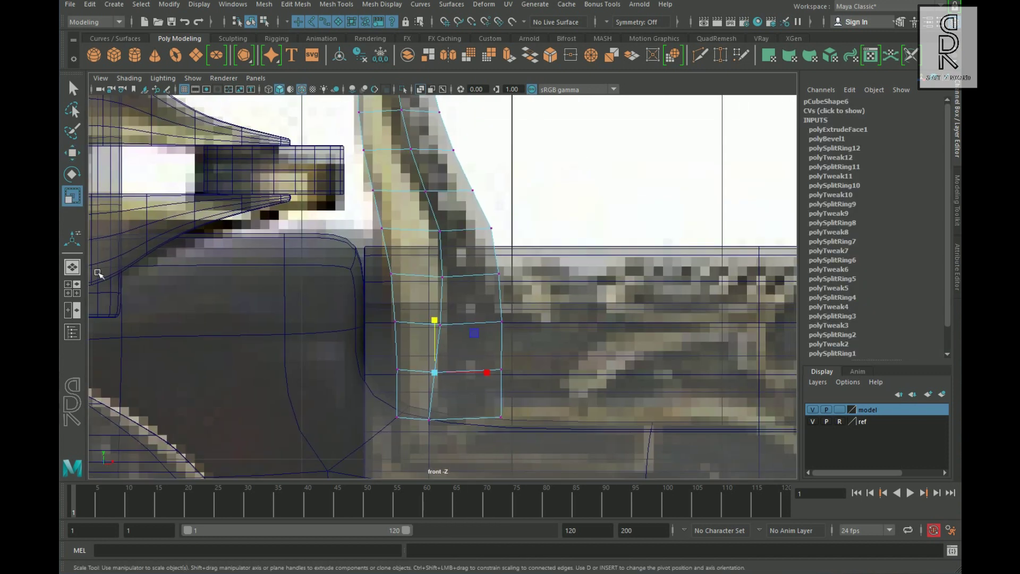
pyautogui.keyDown('alt'); pyautogui.moveTo(503, 297); pyautogui.dragTo(503, 334, button='middle'); pyautogui.keyUp('alt')
pyautogui.click(443, 312)
pyautogui.moveTo(490, 323); pyautogui.dragTo(496, 323)
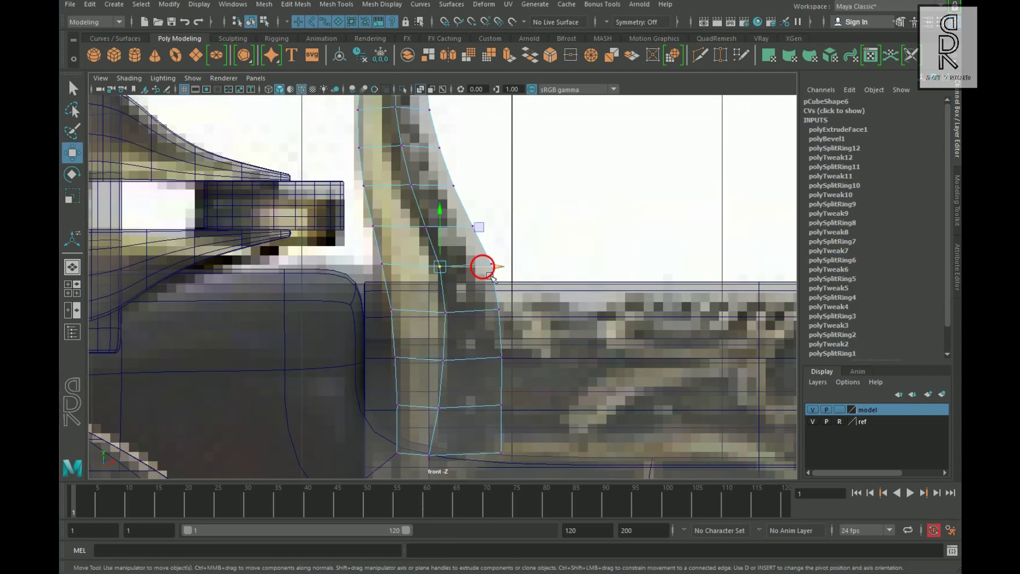
# - Pull the vertices on the lower part of the frizzen's back edge inward to match the reference outline
pyautogui.keyDown('alt'); pyautogui.moveTo(483, 223); pyautogui.dragTo(499, 358, button='middle'); pyautogui.keyUp('alt')
pyautogui.keyDown('alt'); pyautogui.moveTo(551, 339); pyautogui.dragTo(503, 137, button='middle'); pyautogui.keyUp('alt')
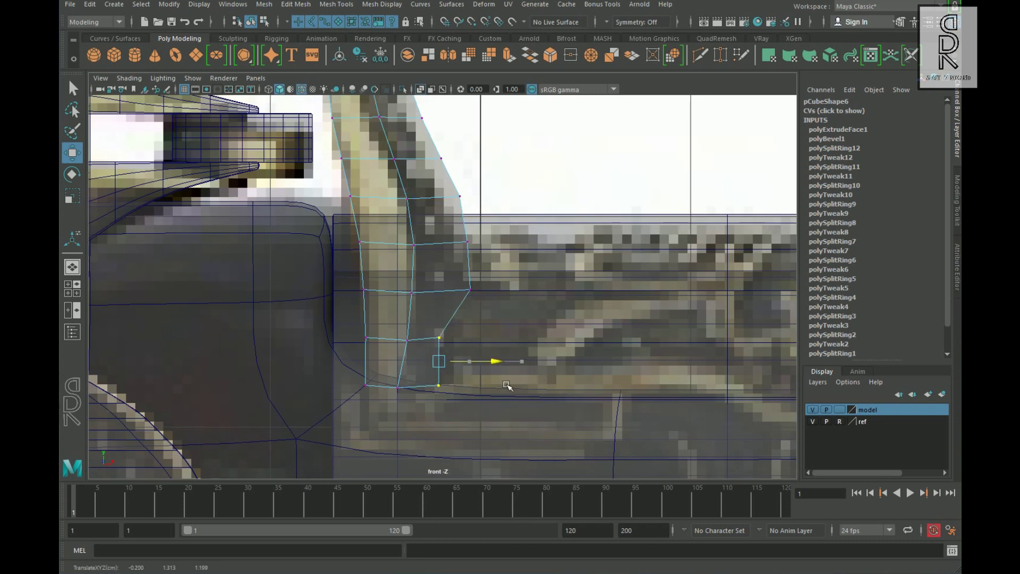
pyautogui.moveTo(538, 301); pyautogui.dragTo(523, 301)
pyautogui.keyDown('alt'); pyautogui.moveTo(466, 254); pyautogui.dragTo(472, 332, button='middle'); pyautogui.keyUp('alt')
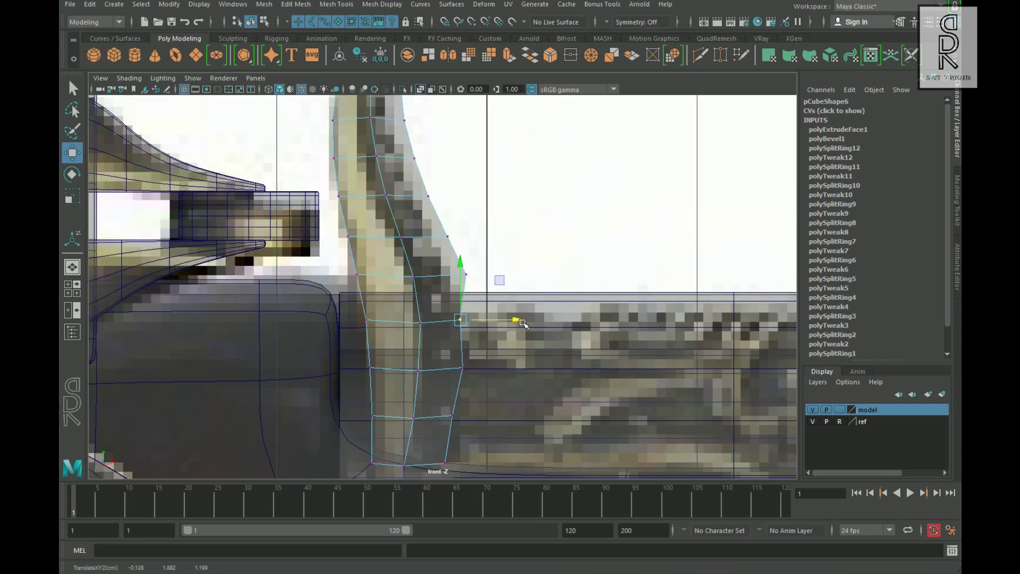
pyautogui.moveTo(505, 286); pyautogui.dragTo(504, 286)
# - Move the back-edge vertices from the bend up to the tip onto the reference outline, undoing misplaced moves
pyautogui.keyDown('alt'); pyautogui.moveTo(481, 250); pyautogui.dragTo(498, 313, button='middle'); pyautogui.keyUp('alt')
pyautogui.click(465, 300)
pyautogui.moveTo(527, 306); pyautogui.dragTo(509, 306)
pyautogui.keyDown('alt'); pyautogui.moveTo(509, 306); pyautogui.dragTo(526, 348, button='middle'); pyautogui.keyUp('alt')
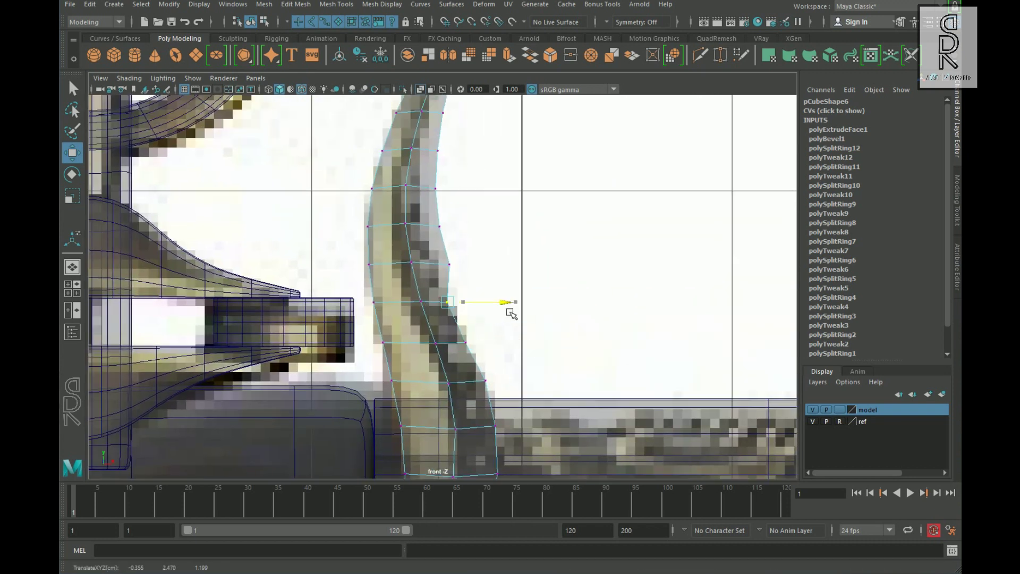
pyautogui.hotkey('ctrl', 'z')
pyautogui.hotkey('ctrl', 'z')
pyautogui.hotkey('ctrl', 'z')
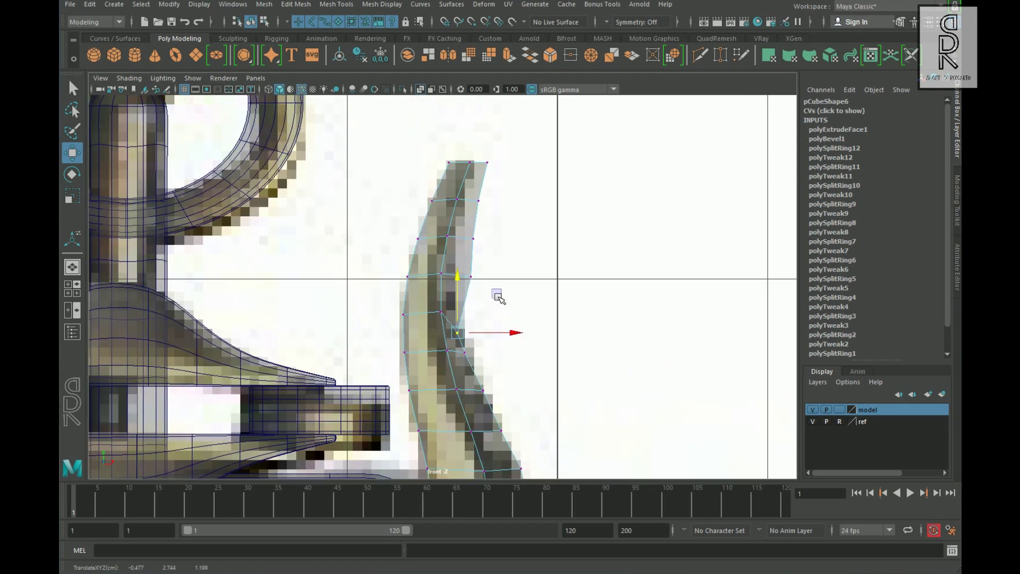
pyautogui.hotkey('ctrl', 'z')
pyautogui.hotkey('ctrl', 'z')
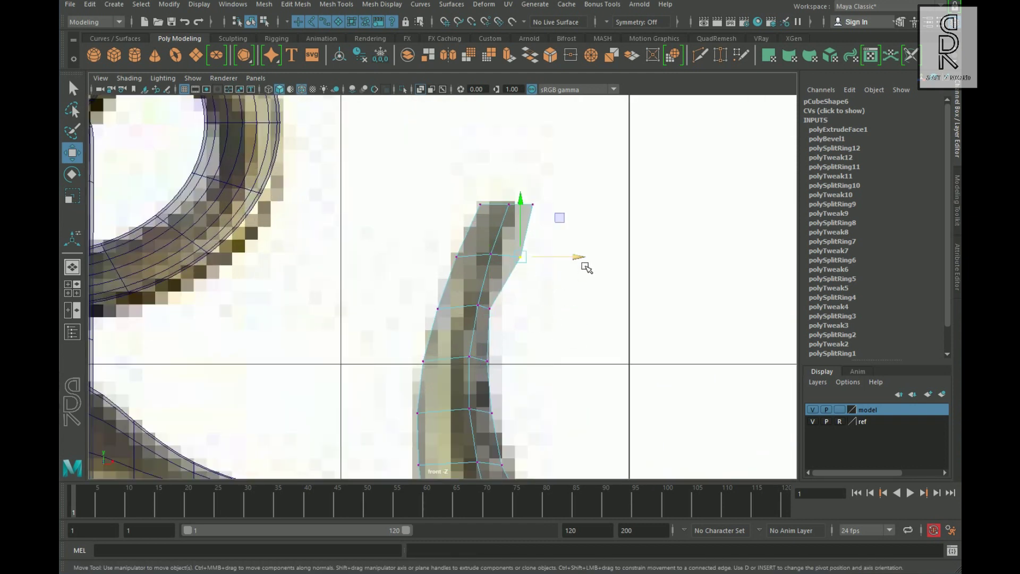
pyautogui.scroll(-6, 702, 363)
# - Check the frizzen in perspective, undo the last change and refine the back-edge vertices near its base
pyautogui.press('space')
pyautogui.press('space')
pyautogui.moveTo(637, 320)
pyautogui.keyDown('alt'); pyautogui.mouseDown()
pyautogui.moveTo(474, 324)
pyautogui.moveTo(620, 330)
pyautogui.mouseUp(); pyautogui.keyUp('alt')
pyautogui.press('space')
pyautogui.press('space')
pyautogui.hotkey('ctrl', 'z')
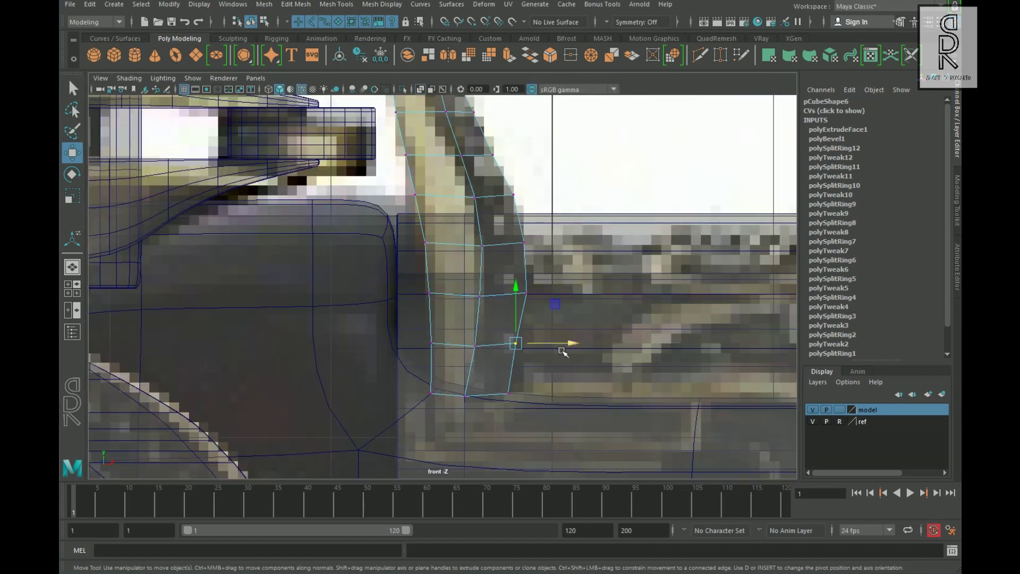
pyautogui.scroll(-6, 557, 405)
# - Split the frizzen's width with a lengthwise edge loop down its centre
pyautogui.press('space')
pyautogui.press('space')
pyautogui.keyDown('alt'); pyautogui.moveTo(661, 337); pyautogui.dragTo(479, 298); pyautogui.keyUp('alt')
pyautogui.moveTo(406, 213); pyautogui.dragTo(462, 193, button='right')
pyautogui.keyDown('alt'); pyautogui.moveTo(436, 266); pyautogui.dragTo(473, 279); pyautogui.keyUp('alt')
pyautogui.click(404, 244)
pyautogui.keyDown('ctrl'); pyautogui.moveTo(404, 244); pyautogui.dragTo(473, 277, button='right'); pyautogui.keyUp('ctrl')
# - Cut connecting edges across the frizzen's top and insert an edge loop along its protruding side strip
pyautogui.keyDown('alt'); pyautogui.moveTo(457, 279); pyautogui.dragTo(479, 282); pyautogui.keyUp('alt')
pyautogui.scroll(2, 475, 302)
pyautogui.keyDown('alt'); pyautogui.moveTo(401, 303); pyautogui.dragTo(391, 296); pyautogui.keyUp('alt')
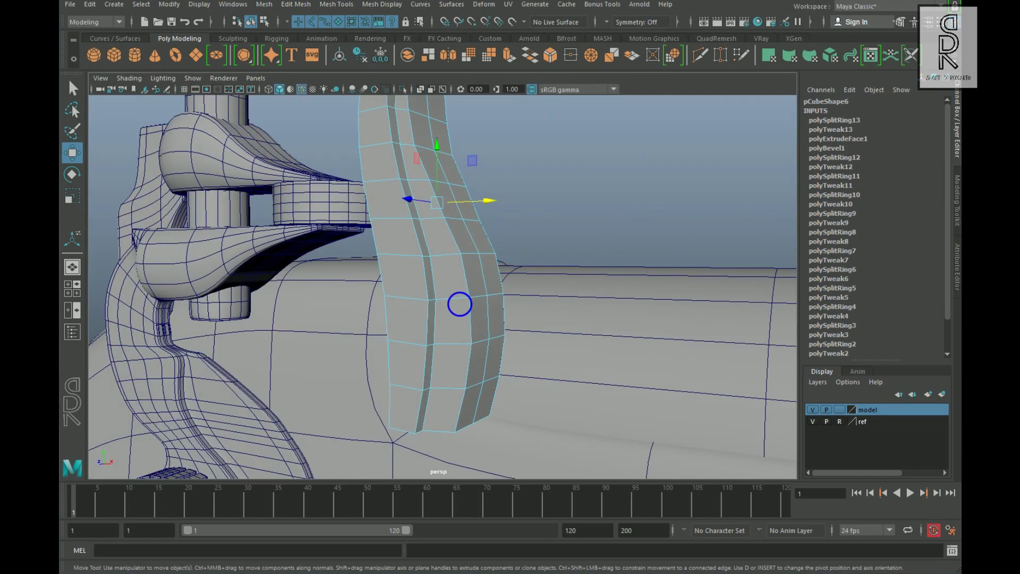
pyautogui.moveTo(458, 303)
pyautogui.keyDown('alt'); pyautogui.mouseDown()
pyautogui.moveTo(516, 333)
pyautogui.moveTo(452, 319)
pyautogui.mouseUp(); pyautogui.keyUp('alt')
pyautogui.keyDown('alt'); pyautogui.moveTo(404, 176); pyautogui.dragTo(353, 258, button='middle'); pyautogui.keyUp('alt')
pyautogui.scroll(3, 414, 265)
pyautogui.keyDown('alt'); pyautogui.moveTo(415, 265); pyautogui.dragTo(440, 229); pyautogui.keyUp('alt')
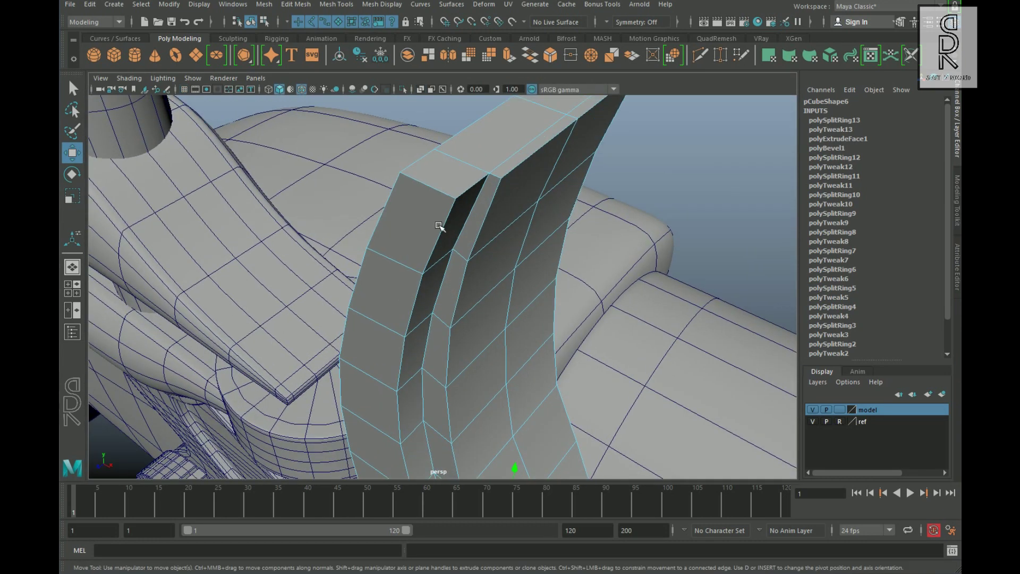
pyautogui.keyDown('ctrl'); pyautogui.click(453, 197); pyautogui.keyUp('ctrl')
pyautogui.keyDown('alt'); pyautogui.moveTo(462, 204); pyautogui.dragTo(608, 258); pyautogui.keyUp('alt')
pyautogui.press('q')
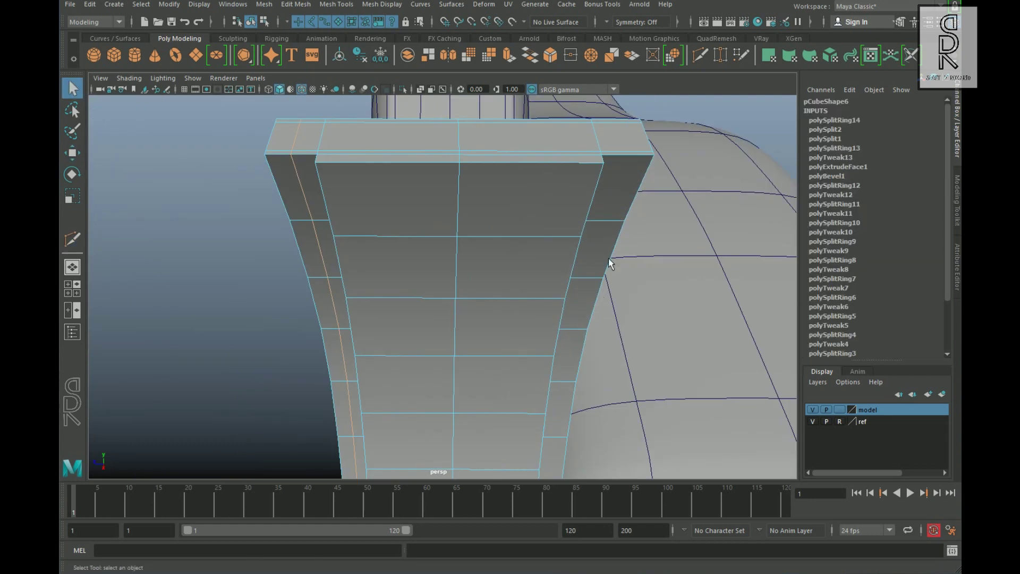
# - Insert further lengthwise support edge loops along the frizzen's front plate and back section
pyautogui.click(397, 234)
pyautogui.keyDown('alt'); pyautogui.moveTo(397, 229); pyautogui.dragTo(644, 264); pyautogui.keyUp('alt')
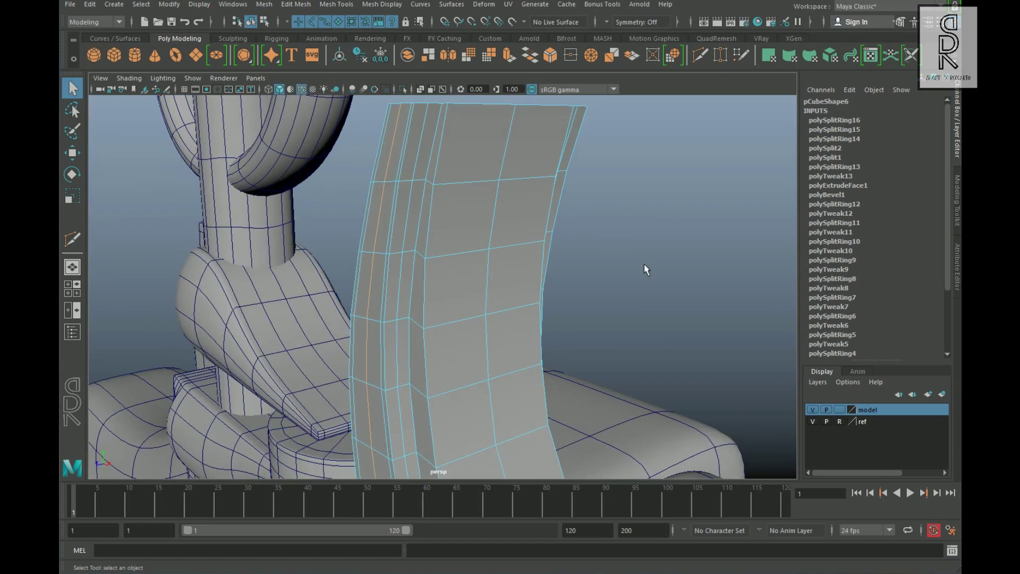
pyautogui.keyDown('alt'); pyautogui.moveTo(644, 265); pyautogui.dragTo(563, 231, button='right'); pyautogui.keyUp('alt')
pyautogui.keyDown('alt'); pyautogui.moveTo(562, 231); pyautogui.dragTo(546, 258, button='middle'); pyautogui.keyUp('alt')
pyautogui.hotkey('shift', 'z')
pyautogui.hotkey('shift', 'z')
pyautogui.keyDown('alt'); pyautogui.moveTo(592, 303); pyautogui.dragTo(638, 314); pyautogui.keyUp('alt')
pyautogui.keyDown('alt'); pyautogui.moveTo(638, 313); pyautogui.dragTo(615, 228, button='middle'); pyautogui.keyUp('alt')
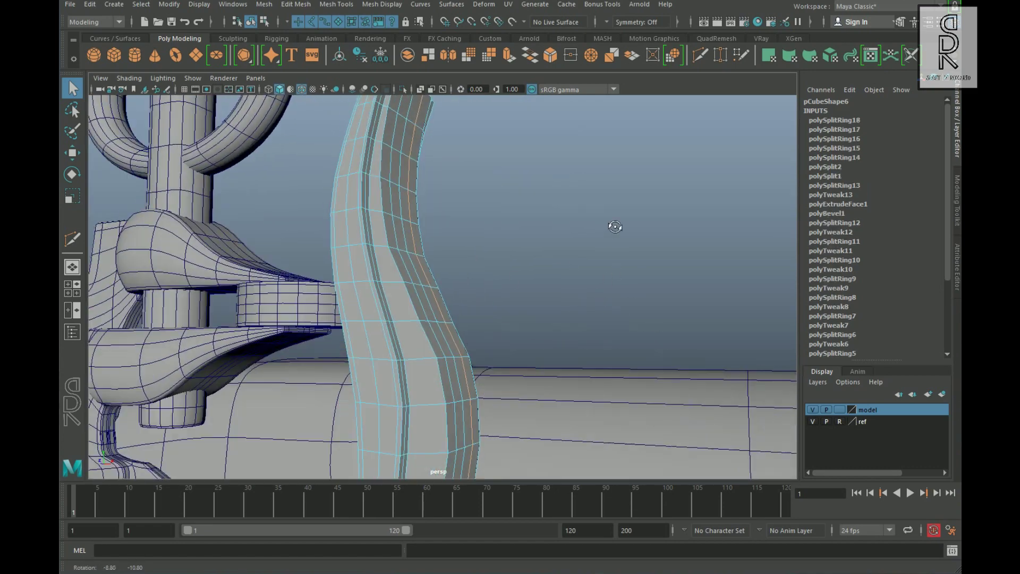
# - Bevel the selected lengthwise edges along the frizzen's back section
pyautogui.keyDown('alt'); pyautogui.moveTo(615, 228); pyautogui.dragTo(597, 222); pyautogui.keyUp('alt')
pyautogui.keyDown('alt'); pyautogui.moveTo(597, 221); pyautogui.dragTo(630, 234, button='right'); pyautogui.keyUp('alt')
pyautogui.keyDown('alt'); pyautogui.moveTo(476, 294); pyautogui.dragTo(442, 372); pyautogui.keyUp('alt')
pyautogui.hotkey('ctrl', 'b')
pyautogui.keyDown('alt'); pyautogui.moveTo(382, 306); pyautogui.dragTo(411, 319); pyautogui.keyUp('alt')
# - Cut connecting edges at the frizzen's end where the side strip meets the beveled corner of the plate
pyautogui.hotkey('ctrl', 'shift', 'x')
pyautogui.click(402, 277)
pyautogui.keyDown('alt'); pyautogui.moveTo(372, 297); pyautogui.dragTo(420, 309, button='right'); pyautogui.keyUp('alt')
pyautogui.keyDown('alt'); pyautogui.moveTo(287, 275); pyautogui.dragTo(627, 327); pyautogui.keyUp('alt')
pyautogui.press('3')
pyautogui.press('1')
pyautogui.keyDown('alt'); pyautogui.moveTo(627, 327); pyautogui.dragTo(669, 341, button='middle'); pyautogui.keyUp('alt')
pyautogui.click(482, 204)
pyautogui.keyDown('alt'); pyautogui.moveTo(669, 318); pyautogui.dragTo(530, 299); pyautogui.keyUp('alt')
pyautogui.keyDown('alt'); pyautogui.moveTo(691, 308); pyautogui.dragTo(452, 290, button='middle'); pyautogui.keyUp('alt')
pyautogui.click(451, 287)
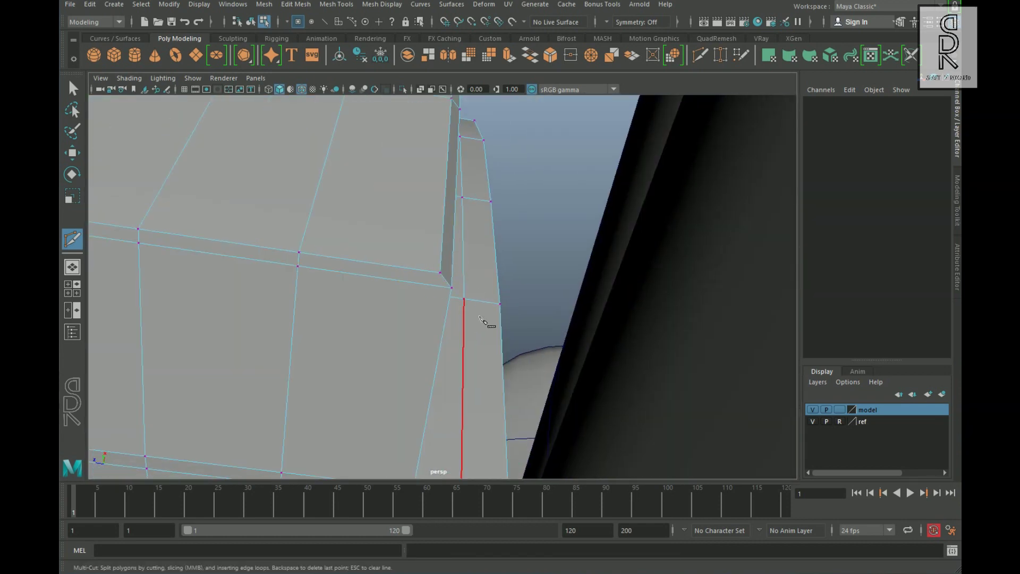
pyautogui.rightClick(452, 289)
# - Preview the frizzen smoothed and turn off the wireframe overlay to inspect its surface
pyautogui.keyDown('alt'); pyautogui.moveTo(532, 289); pyautogui.dragTo(451, 276, button='right'); pyautogui.keyUp('alt')
pyautogui.keyDown('alt'); pyautogui.moveTo(452, 277); pyautogui.dragTo(553, 257); pyautogui.keyUp('alt')
pyautogui.press('3')
pyautogui.click(73, 90)
pyautogui.moveTo(573, 234); pyautogui.dragTo(608, 210, button='right')
pyautogui.click(630, 213)
pyautogui.keyDown('alt'); pyautogui.moveTo(569, 287); pyautogui.dragTo(404, 213); pyautogui.keyUp('alt')
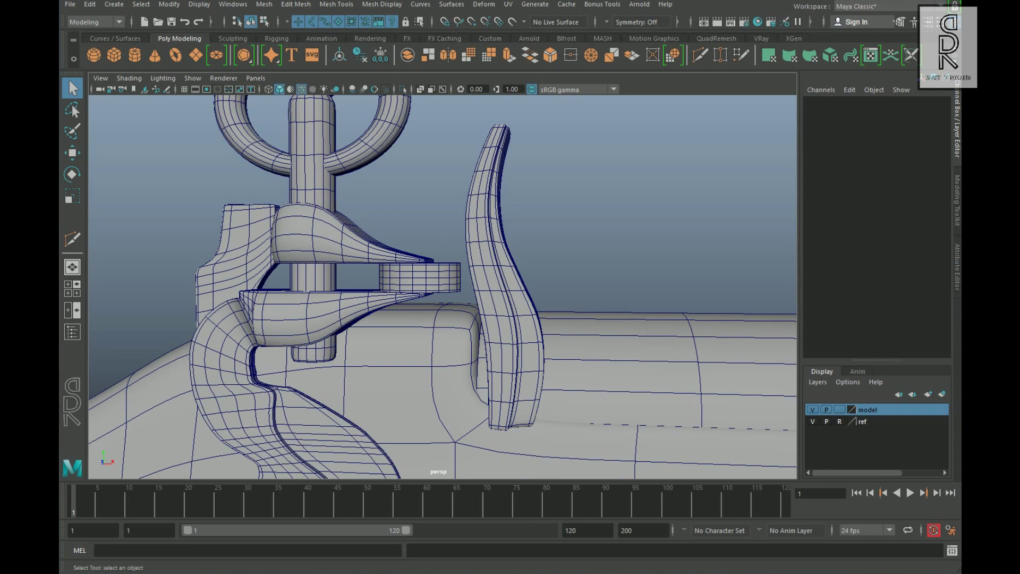
pyautogui.click(302, 89)
pyautogui.keyDown('alt'); pyautogui.moveTo(425, 277); pyautogui.dragTo(349, 330, button='right'); pyautogui.keyUp('alt')
pyautogui.keyDown('alt'); pyautogui.moveTo(348, 331); pyautogui.dragTo(319, 309); pyautogui.keyUp('alt')
pyautogui.keyDown('alt'); pyautogui.moveTo(319, 308); pyautogui.dragTo(362, 304, button='right'); pyautogui.keyUp('alt')
pyautogui.keyDown('alt'); pyautogui.moveTo(361, 304); pyautogui.dragTo(457, 271); pyautogui.keyUp('alt')
pyautogui.keyDown('alt'); pyautogui.moveTo(457, 287); pyautogui.dragTo(563, 298, button='right'); pyautogui.keyUp('alt')
# - Try to cut support edges around the frizzen's base and undo the cut
pyautogui.click(506, 315)
pyautogui.keyDown('alt'); pyautogui.moveTo(563, 298); pyautogui.dragTo(549, 246); pyautogui.keyUp('alt')
pyautogui.keyDown('alt'); pyautogui.moveTo(425, 271); pyautogui.dragTo(489, 283, button='right'); pyautogui.keyUp('alt')
pyautogui.moveTo(412, 229); pyautogui.dragTo(409, 257, button='right')
pyautogui.keyDown('alt'); pyautogui.moveTo(393, 248); pyautogui.dragTo(464, 267); pyautogui.keyUp('alt')
pyautogui.keyDown('shift'); pyautogui.moveTo(464, 267); pyautogui.dragTo(404, 267, button='right'); pyautogui.keyUp('shift')
pyautogui.click(611, 277)
pyautogui.press('3')
pyautogui.press('1')
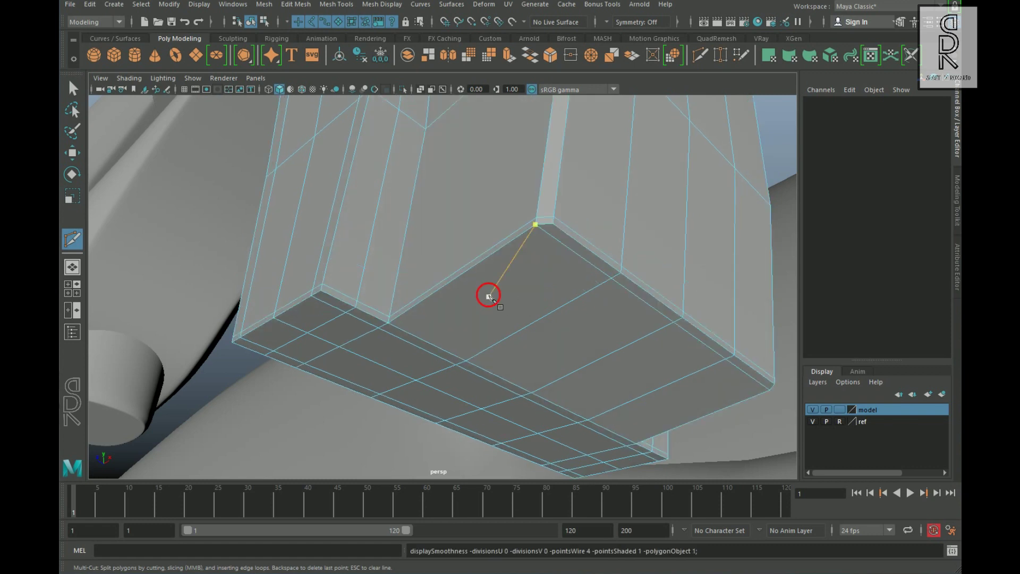
pyautogui.keyDown('alt'); pyautogui.moveTo(506, 308); pyautogui.dragTo(497, 279); pyautogui.keyUp('alt')
pyautogui.hotkey('ctrl', 'z')
pyautogui.click(443, 262)
pyautogui.keyDown('alt'); pyautogui.moveTo(420, 259); pyautogui.dragTo(418, 283, button='middle'); pyautogui.keyUp('alt')
pyautogui.keyDown('alt'); pyautogui.moveTo(423, 287); pyautogui.dragTo(396, 290, button='right'); pyautogui.keyUp('alt')
pyautogui.click(502, 322)
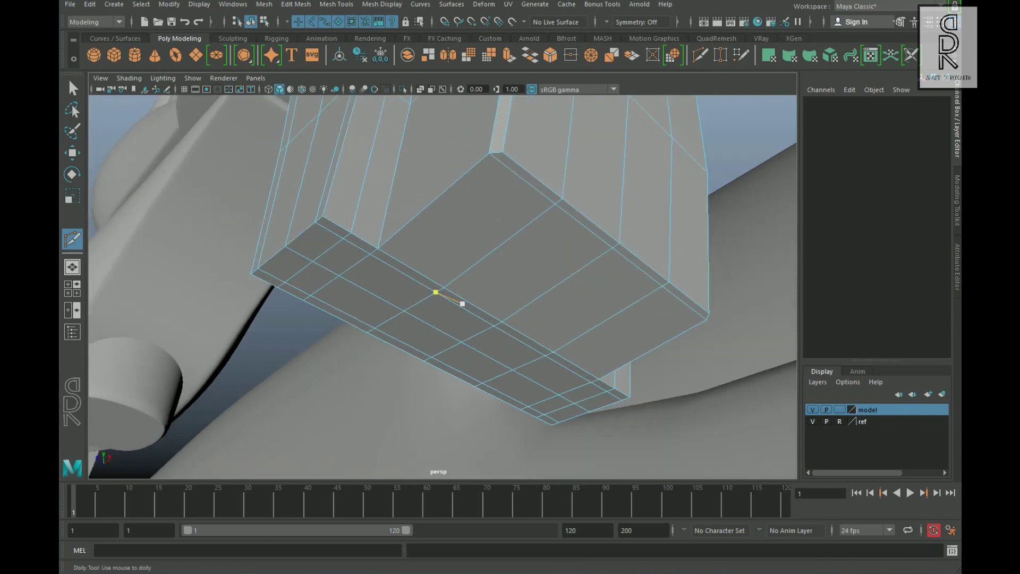
# - Extrude the bottom faces of the frizzen's front strip slightly downwards and preview the result smoothed
pyautogui.keyDown('alt'); pyautogui.moveTo(225, 205); pyautogui.dragTo(483, 269); pyautogui.keyUp('alt')
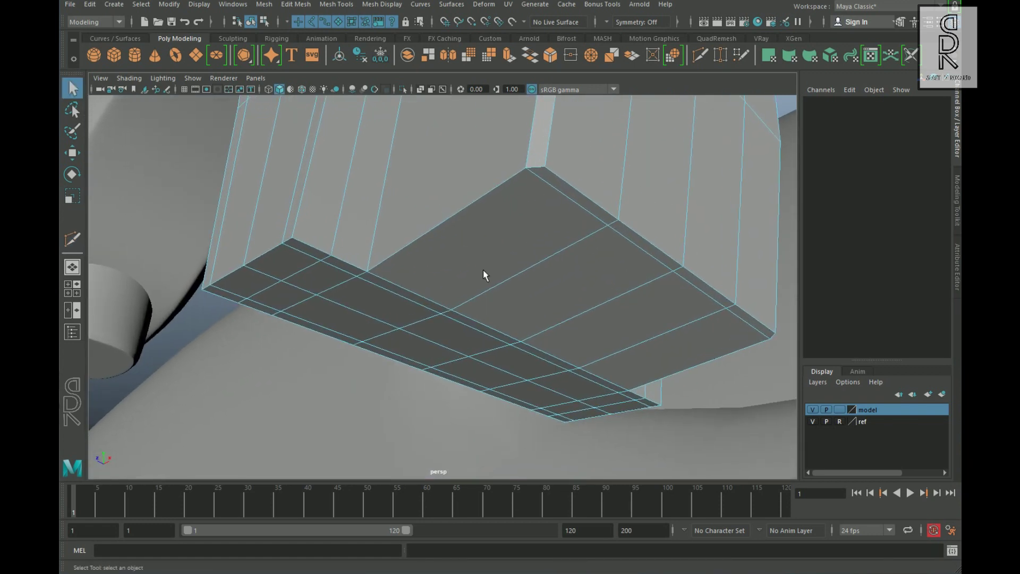
pyautogui.click(317, 256)
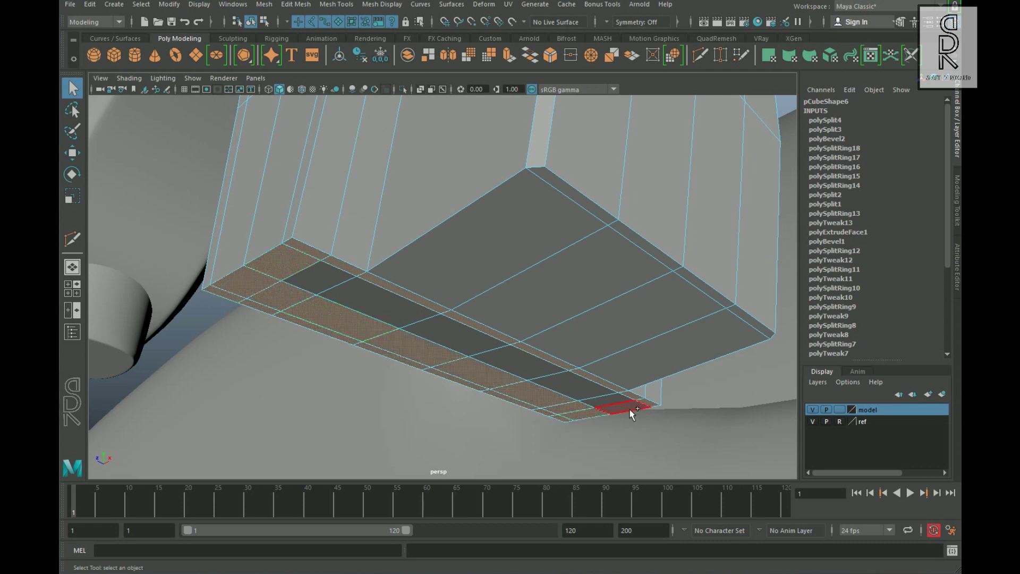
pyautogui.keyDown('shift'); pyautogui.doubleClick(630, 409); pyautogui.keyUp('shift')
pyautogui.hotkey('ctrl', 'e')
pyautogui.moveTo(645, 303); pyautogui.dragTo(660, 312)
pyautogui.scroll(-2, 340, 260)
pyautogui.moveTo(334, 256); pyautogui.dragTo(340, 254, button='right')
pyautogui.press('3')
pyautogui.press('1')
# - Insert support edge loops around the frizzen's base and lower strip, then check the smoothed shape
pyautogui.keyDown('shift'); pyautogui.moveTo(426, 289); pyautogui.dragTo(359, 288, button='right'); pyautogui.keyUp('shift')
pyautogui.keyDown('ctrl'); pyautogui.click(383, 280); pyautogui.keyUp('ctrl')
pyautogui.press('3')
pyautogui.press('1')
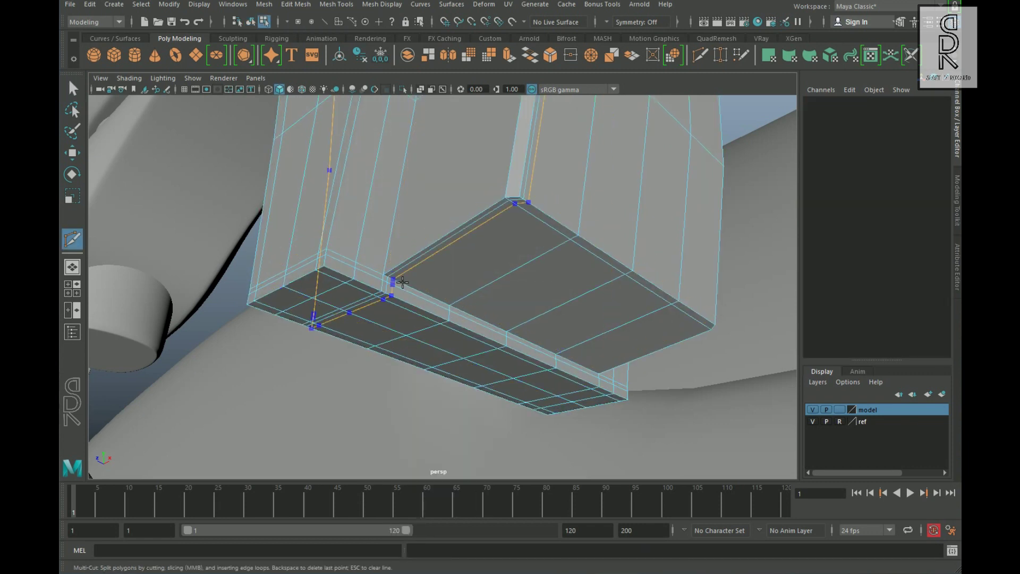
pyautogui.press('3')
pyautogui.scroll(-3, 489, 335)
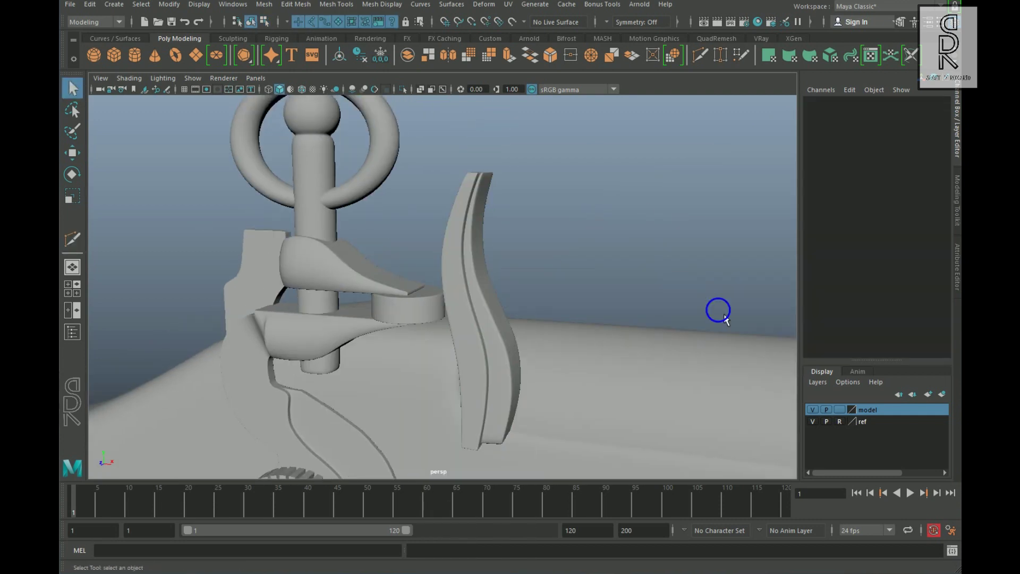
pyautogui.scroll(-5, 726, 319)
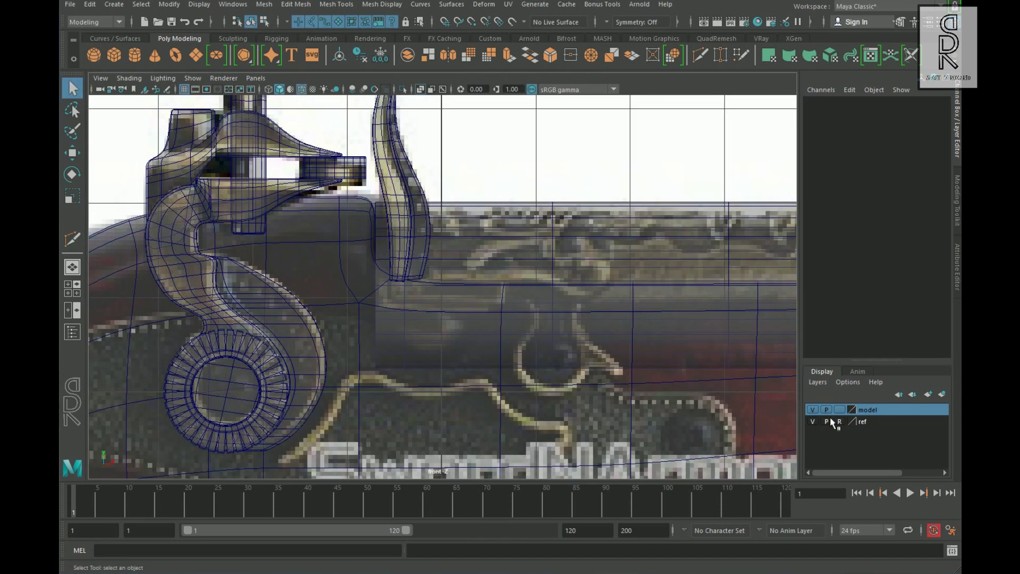
# - Hide the model layer, save the scene and examine the lock mechanism below the frizzen in the reference image
pyautogui.click(813, 410)
pyautogui.keyDown('alt'); pyautogui.moveTo(409, 288); pyautogui.dragTo(356, 250, button='middle'); pyautogui.keyUp('alt')
pyautogui.hotkey('ctrl', 's')
pyautogui.scroll(-6, 478, 329)
pyautogui.scroll(3, 522, 381)
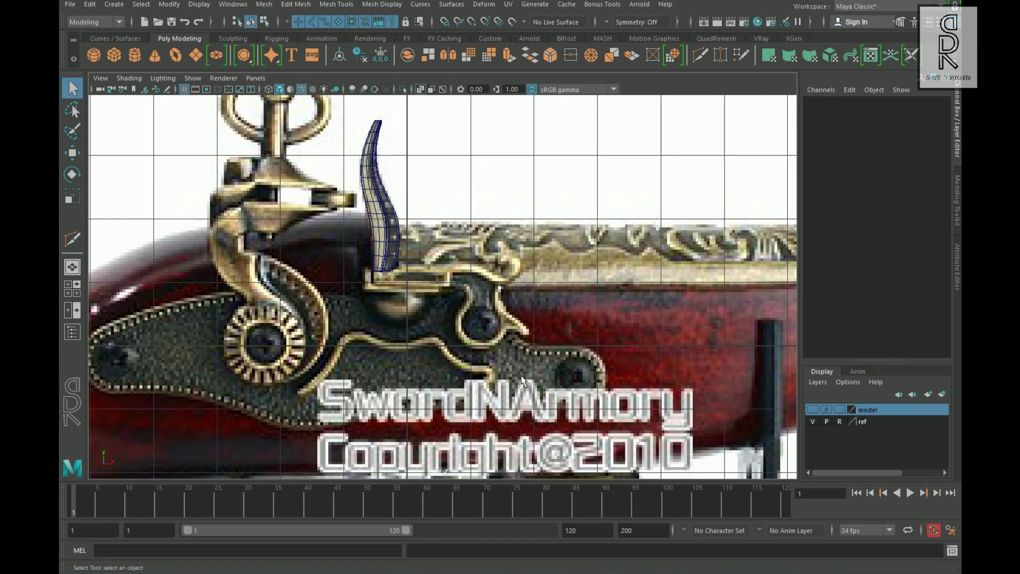
pyautogui.scroll(-5, 522, 381)
pyautogui.scroll(10, 411, 334)
pyautogui.scroll(-5, 343, 249)
pyautogui.scroll(4, 480, 299)
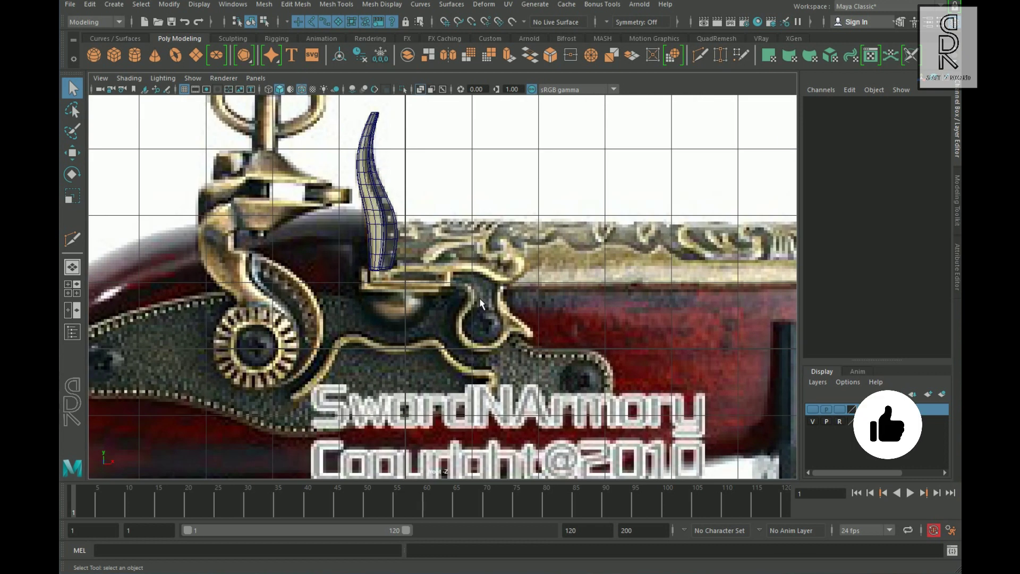
# - Extrude the bottom faces of the frizzen's front strip down to the reference bracket and flatten them
pyautogui.press('space')
pyautogui.press('space')
pyautogui.keyDown('alt'); pyautogui.moveTo(489, 338); pyautogui.dragTo(492, 300); pyautogui.keyUp('alt')
pyautogui.scroll(4, 499, 326)
pyautogui.click(499, 326)
pyautogui.scroll(6, 511, 355)
pyautogui.keyDown('alt'); pyautogui.moveTo(513, 357); pyautogui.dragTo(450, 339); pyautogui.keyUp('alt')
pyautogui.moveTo(332, 195); pyautogui.dragTo(332, 224, button='right')
pyautogui.click(314, 176)
pyautogui.keyDown('shift'); pyautogui.doubleClick(475, 454); pyautogui.keyUp('shift')
pyautogui.keyDown('shift'); pyautogui.click(283, 187); pyautogui.keyUp('shift')
pyautogui.keyDown('shift'); pyautogui.doubleClick(513, 449); pyautogui.keyUp('shift')
pyautogui.press('space')
pyautogui.press('space')
pyautogui.scroll(5, 401, 314)
pyautogui.press('w')
pyautogui.keyDown('shift'); pyautogui.moveTo(368, 205); pyautogui.dragTo(366, 229); pyautogui.keyUp('shift')
pyautogui.scroll(3, 329, 233)
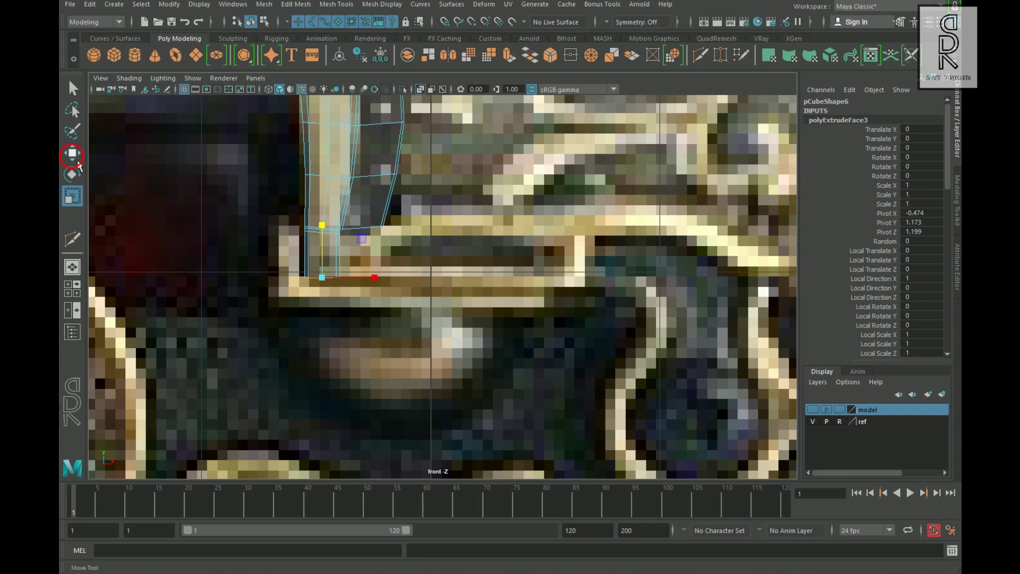
pyautogui.moveTo(332, 232); pyautogui.dragTo(333, 235)
# - Adjust the vertex row at the top of the extruded strip section to match the reference bracket
pyautogui.scroll(-3, 610, 349)
pyautogui.scroll(1, 553, 335)
pyautogui.keyDown('alt'); pyautogui.moveTo(362, 229); pyautogui.dragTo(385, 266, button='middle'); pyautogui.keyUp('alt')
pyautogui.moveTo(385, 266); pyautogui.dragTo(348, 267, button='right')
pyautogui.moveTo(336, 264); pyautogui.dragTo(429, 290)
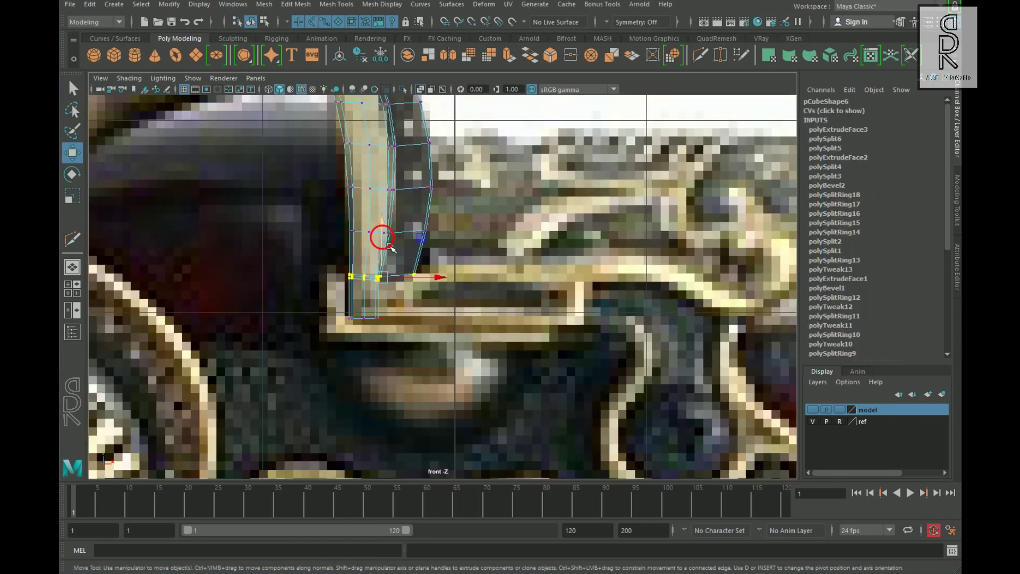
pyautogui.keyDown('alt'); pyautogui.moveTo(425, 270); pyautogui.dragTo(425, 276, button='middle'); pyautogui.keyUp('alt')
# - Extrude the strip's bottom faces a short distance further down
pyautogui.moveTo(364, 259); pyautogui.dragTo(361, 304, button='right')
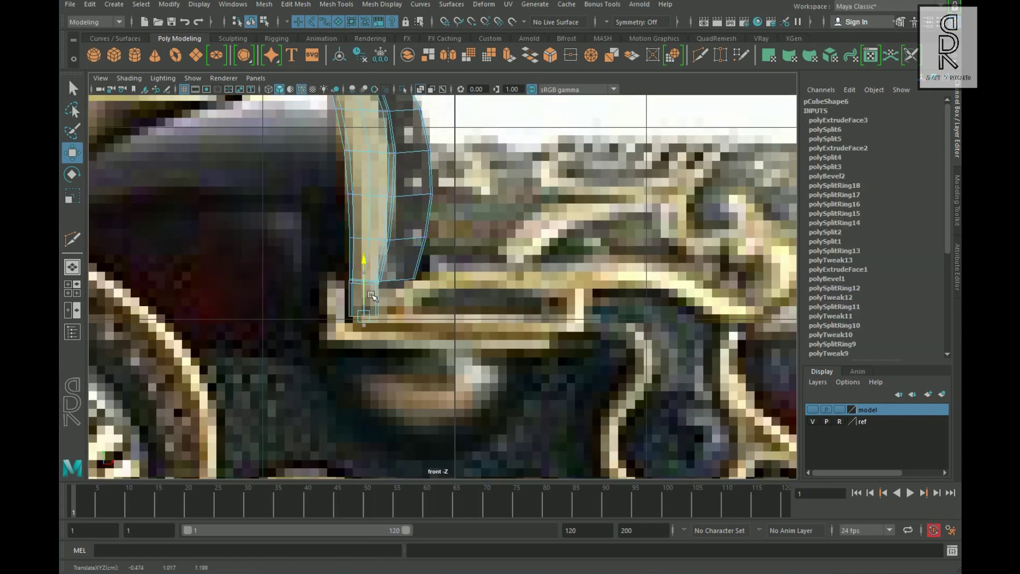
pyautogui.hotkey('ctrl', 'e')
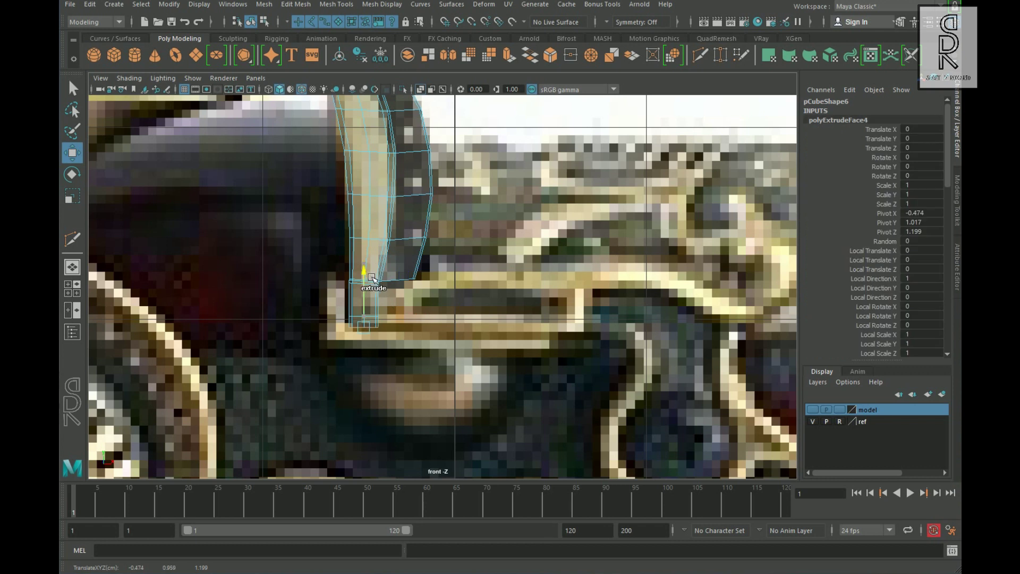
pyautogui.keyDown('alt'); pyautogui.moveTo(510, 353); pyautogui.dragTo(424, 339, button='middle'); pyautogui.keyUp('alt')
pyautogui.scroll(-3, 532, 341)
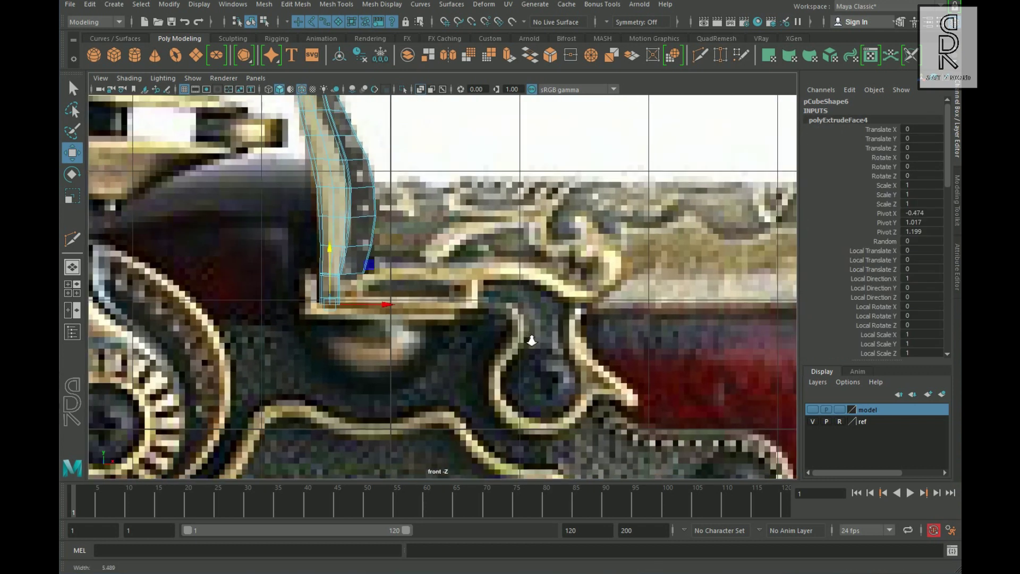
pyautogui.scroll(-3, 583, 322)
pyautogui.scroll(3, 579, 315)
# - Extrude the back faces of the frizzen's lower section horizontally along the bracket to form the arm
pyautogui.press('space')
pyautogui.press('space')
pyautogui.scroll(-5, 531, 276)
pyautogui.moveTo(425, 318); pyautogui.dragTo(431, 325)
pyautogui.press('space')
pyautogui.press('space')
pyautogui.press('F8')
pyautogui.scroll(2, 325, 285)
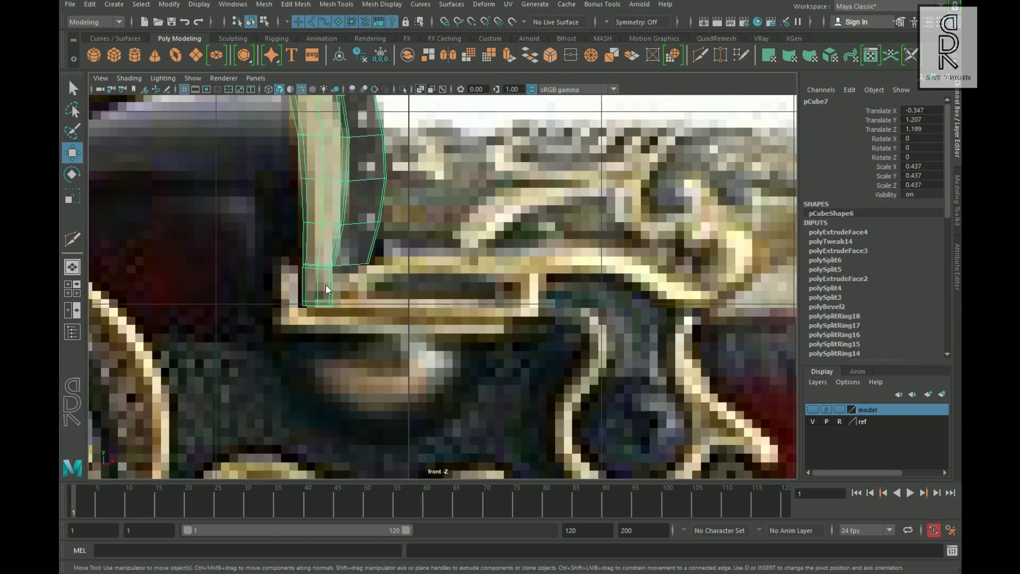
pyautogui.moveTo(326, 285); pyautogui.dragTo(326, 314, button='right')
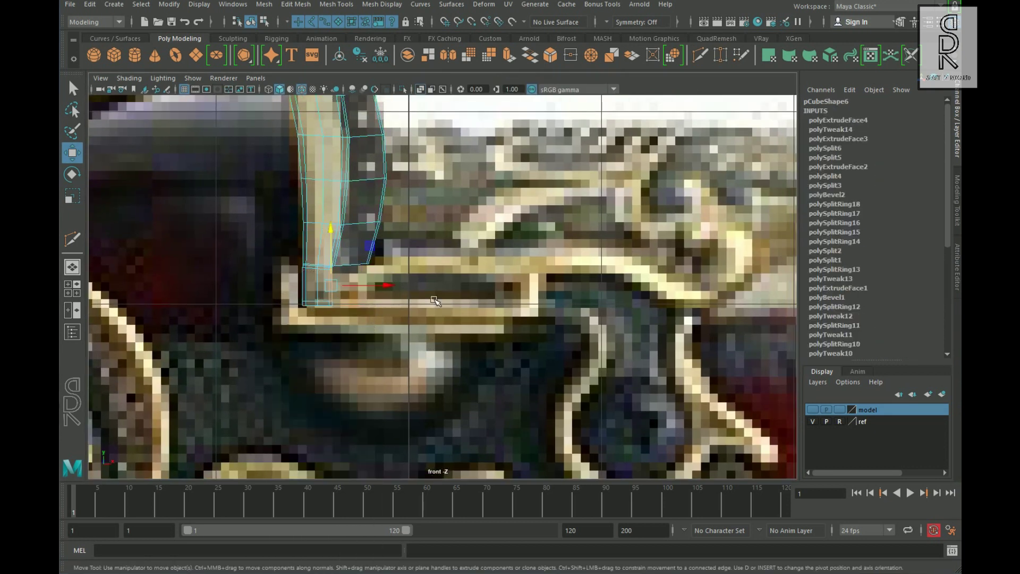
pyautogui.press('space')
pyautogui.press('space')
pyautogui.scroll(3, 420, 329)
pyautogui.press('space')
pyautogui.press('space')
pyautogui.scroll(3, 258, 301)
pyautogui.scroll(-7, 403, 344)
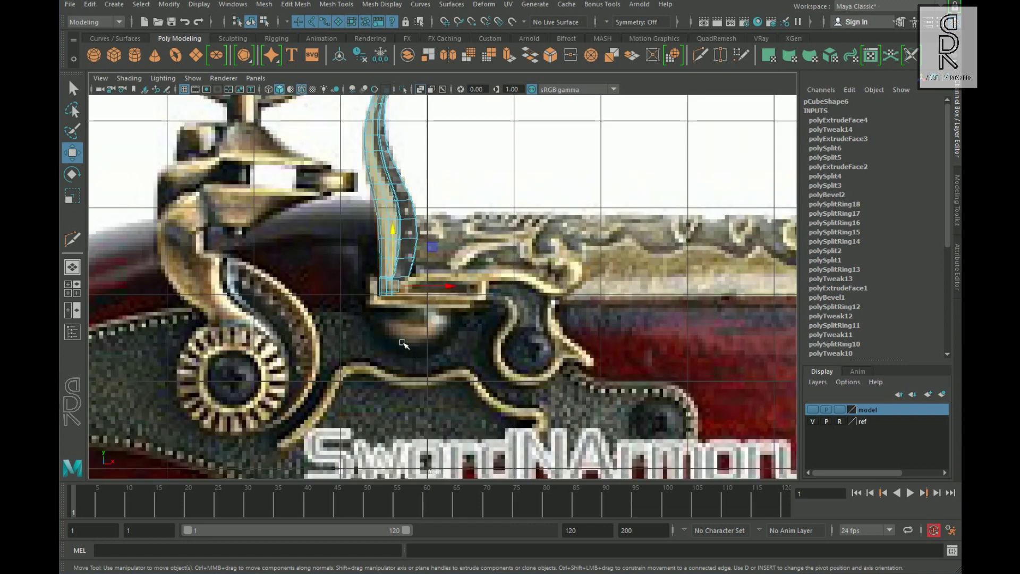
pyautogui.scroll(3, 403, 344)
pyautogui.keyDown('shift'); pyautogui.moveTo(429, 289); pyautogui.dragTo(450, 292); pyautogui.keyUp('shift')
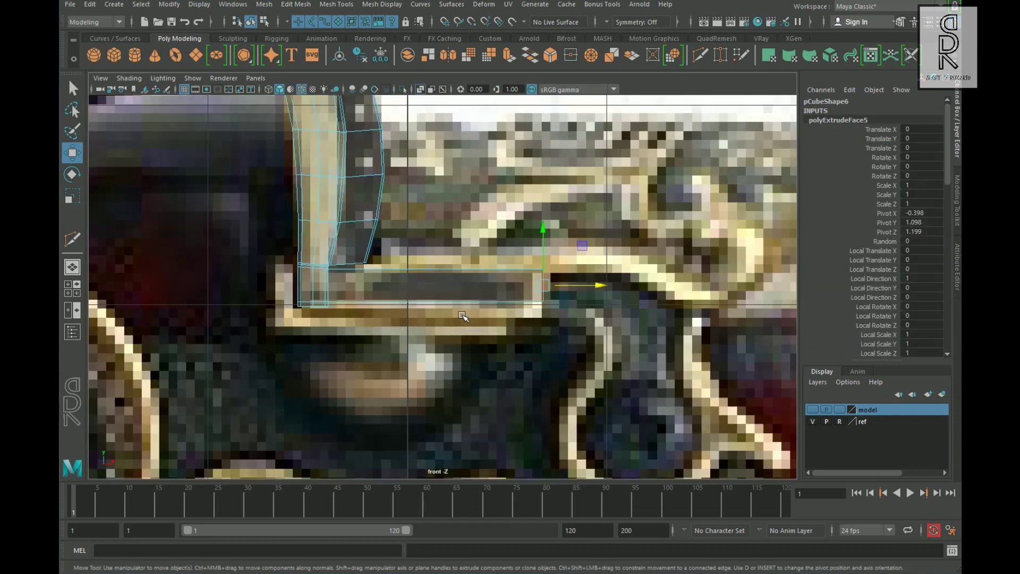
# - Extrude the arm's end face in sections around the bend and down towards the round pivot in the reference
pyautogui.press('space')
pyautogui.press('space')
pyautogui.press('space')
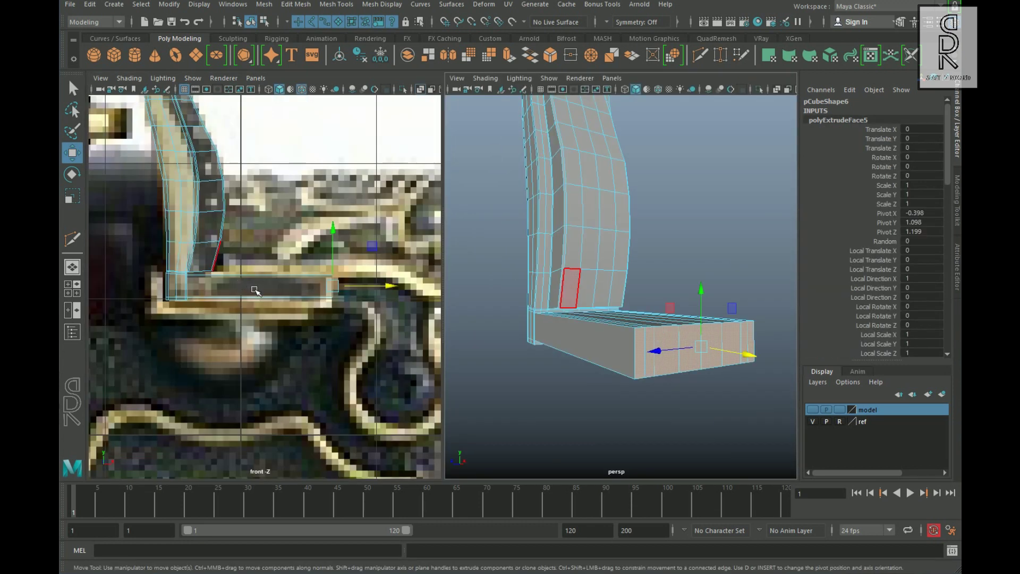
pyautogui.press('space')
pyautogui.scroll(4, 532, 341)
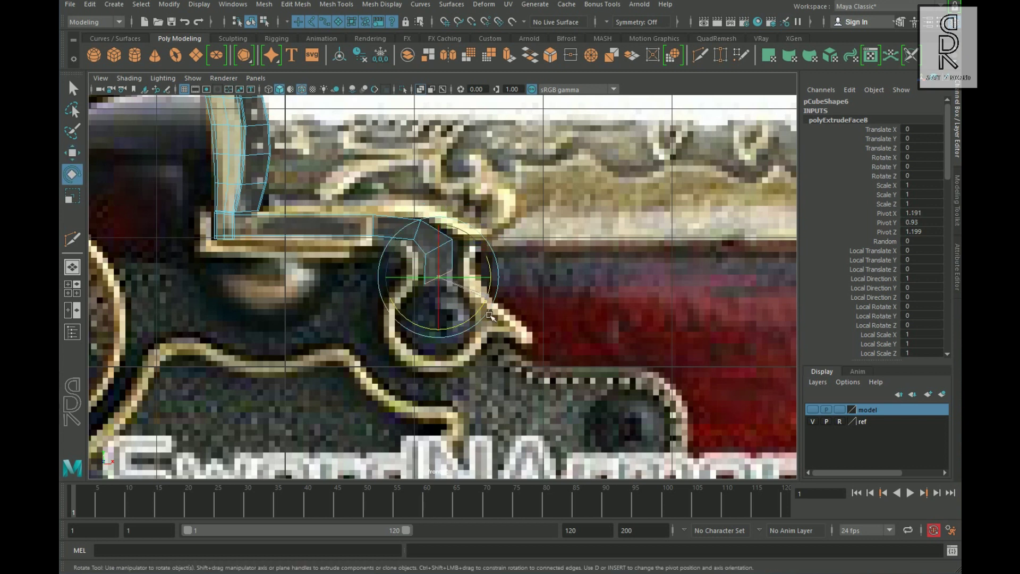
pyautogui.press('space')
pyautogui.press('space')
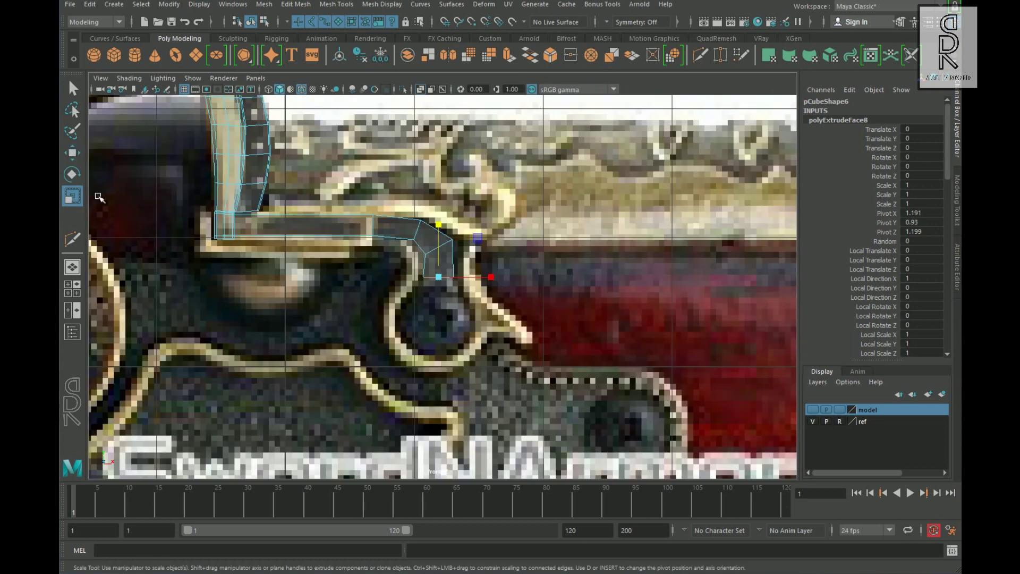
# - Divide the extruded pivot end with edge loops and scale them to round its outline to the reference
pyautogui.moveTo(431, 259); pyautogui.dragTo(430, 226, button='right')
pyautogui.click(423, 298)
pyautogui.keyDown('ctrl'); pyautogui.moveTo(574, 289); pyautogui.dragTo(476, 348, button='right'); pyautogui.keyUp('ctrl')
pyautogui.press('r')
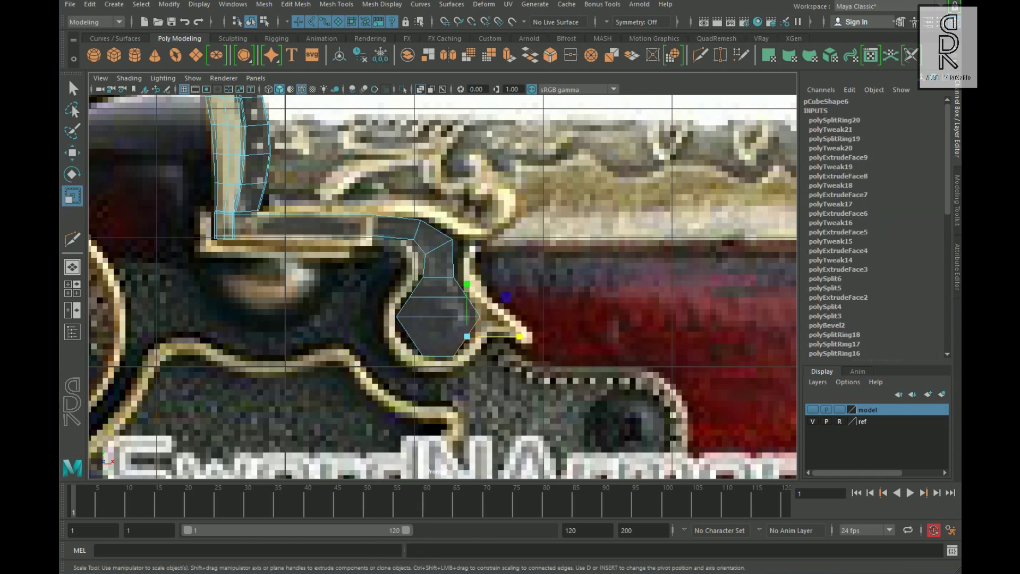
pyautogui.scroll(3, 434, 310)
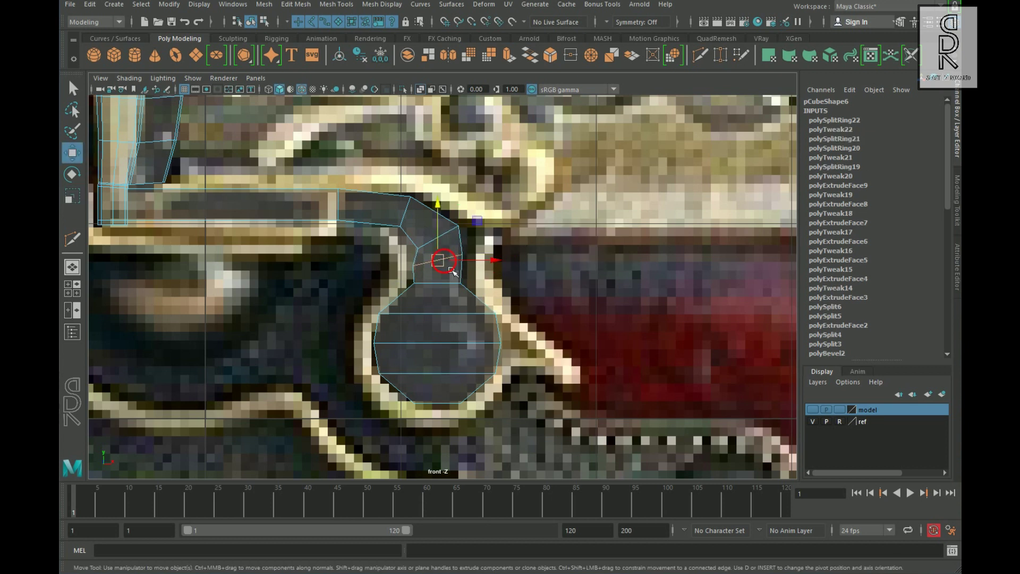
# - Split the arm's bend with an edge loop and move its outer vertices to round the curve
pyautogui.click(435, 216)
pyautogui.moveTo(436, 221)
pyautogui.keyDown('ctrl'); pyautogui.mouseDown(button='right')
pyautogui.moveTo(467, 238)
pyautogui.moveTo(423, 219)
pyautogui.mouseUp(button='right'); pyautogui.keyUp('ctrl')
pyautogui.moveTo(424, 200); pyautogui.dragTo(446, 219)
pyautogui.moveTo(435, 212); pyautogui.dragTo(439, 207)
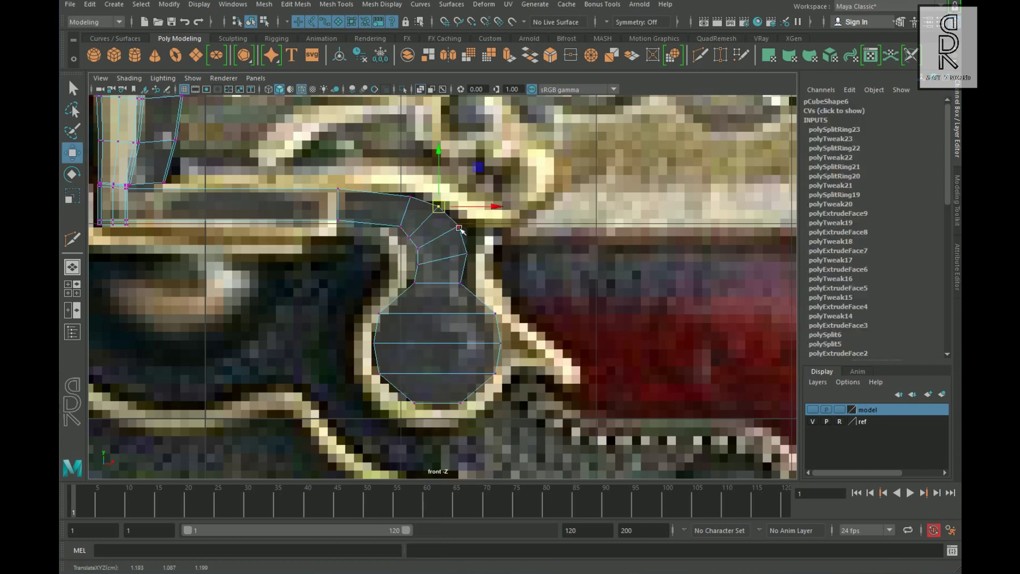
# - Split the frizzen arm's edge ring just before the bend to add a crosswise edge loop
pyautogui.moveTo(385, 202); pyautogui.dragTo(385, 162, button='right')
pyautogui.click(387, 194)
pyautogui.keyDown('ctrl'); pyautogui.moveTo(447, 216); pyautogui.dragTo(477, 291, button='right'); pyautogui.keyUp('ctrl')
pyautogui.hotkey('ctrl', 'z')
pyautogui.keyDown('ctrl'); pyautogui.moveTo(410, 221); pyautogui.dragTo(394, 260, button='right'); pyautogui.keyUp('ctrl')
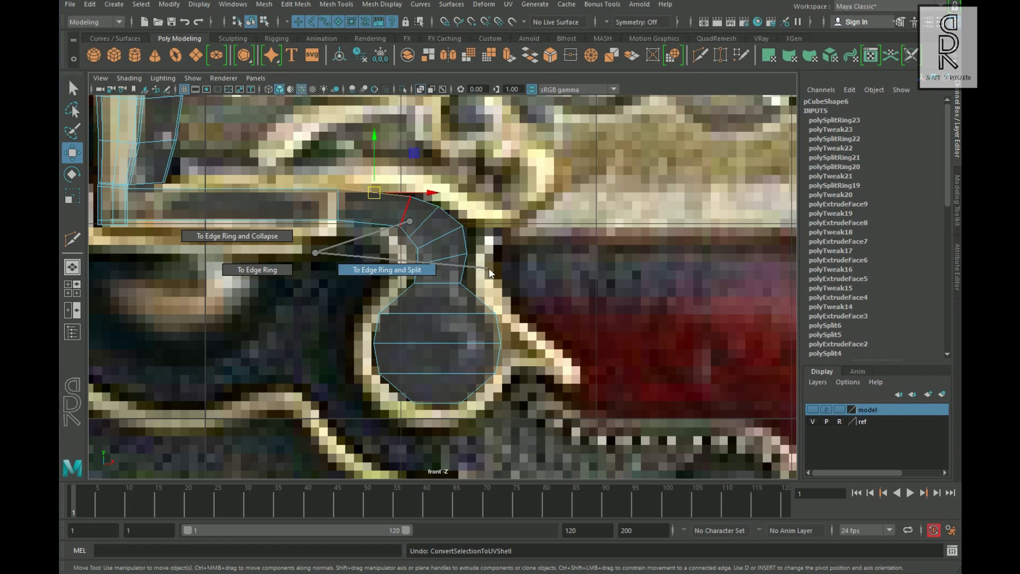
pyautogui.moveTo(394, 217); pyautogui.dragTo(380, 181)
pyautogui.moveTo(479, 255); pyautogui.dragTo(510, 223, button='right')
pyautogui.click(570, 334)
# - Show the model layer and move the frizzen with its neighbouring lock parts sideways relative to the gun body
pyautogui.scroll(-5, 569, 334)
pyautogui.click(813, 410)
pyautogui.press('space')
pyautogui.press('space')
pyautogui.keyDown('alt'); pyautogui.moveTo(604, 321); pyautogui.dragTo(563, 255); pyautogui.keyUp('alt')
pyautogui.click(453, 304)
pyautogui.keyDown('shift'); pyautogui.click(382, 259); pyautogui.keyUp('shift')
pyautogui.keyDown('shift'); pyautogui.click(357, 289); pyautogui.keyUp('shift')
pyautogui.keyDown('alt'); pyautogui.moveTo(404, 265); pyautogui.dragTo(351, 260); pyautogui.keyUp('alt')
pyautogui.moveTo(324, 178); pyautogui.dragTo(341, 184)
pyautogui.keyDown('alt'); pyautogui.moveTo(446, 241); pyautogui.dragTo(544, 313); pyautogui.keyUp('alt')
# - Select the faces of the frizzen's arm and round pivot, leaving out the upright blade
pyautogui.click(558, 154)
pyautogui.click(549, 262)
pyautogui.moveTo(549, 257); pyautogui.dragTo(549, 289, button='right')
pyautogui.moveTo(656, 380); pyautogui.dragTo(523, 245)
pyautogui.press('space')
pyautogui.press('space')
pyautogui.press('r')
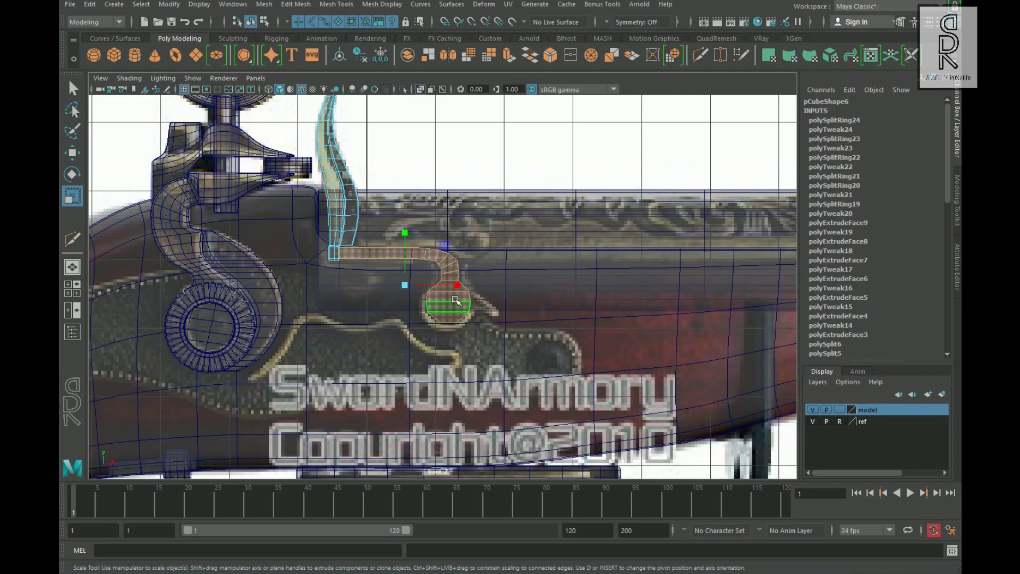
pyautogui.keyDown('alt'); pyautogui.moveTo(372, 318); pyautogui.dragTo(452, 297, button='right'); pyautogui.keyUp('alt')
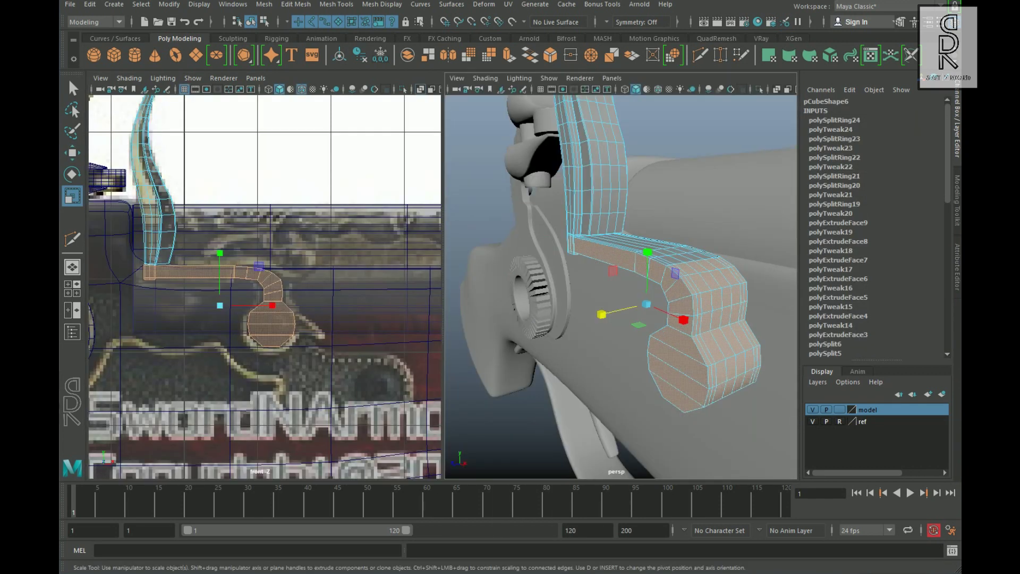
pyautogui.scroll(2, 436, 338)
pyautogui.scroll(3, 435, 339)
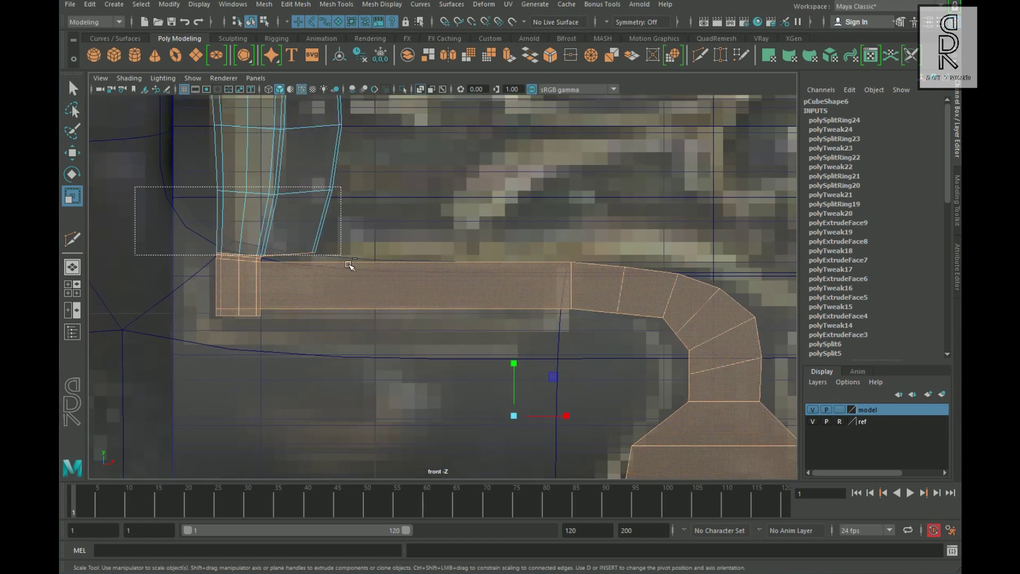
pyautogui.keyDown('ctrl'); pyautogui.moveTo(278, 265); pyautogui.dragTo(210, 325); pyautogui.keyUp('ctrl')
# - Scale the selected arm and pivot faces in depth so they are narrower than the frizzen's blade
pyautogui.press('space')
pyautogui.press('space')
pyautogui.keyDown('alt'); pyautogui.moveTo(519, 216); pyautogui.dragTo(465, 268); pyautogui.keyUp('alt')
pyautogui.keyDown('alt'); pyautogui.moveTo(401, 351); pyautogui.dragTo(611, 356); pyautogui.keyUp('alt')
pyautogui.hotkey('ctrl', 'z')
pyautogui.press('space')
pyautogui.press('space')
pyautogui.scroll(-3, 446, 257)
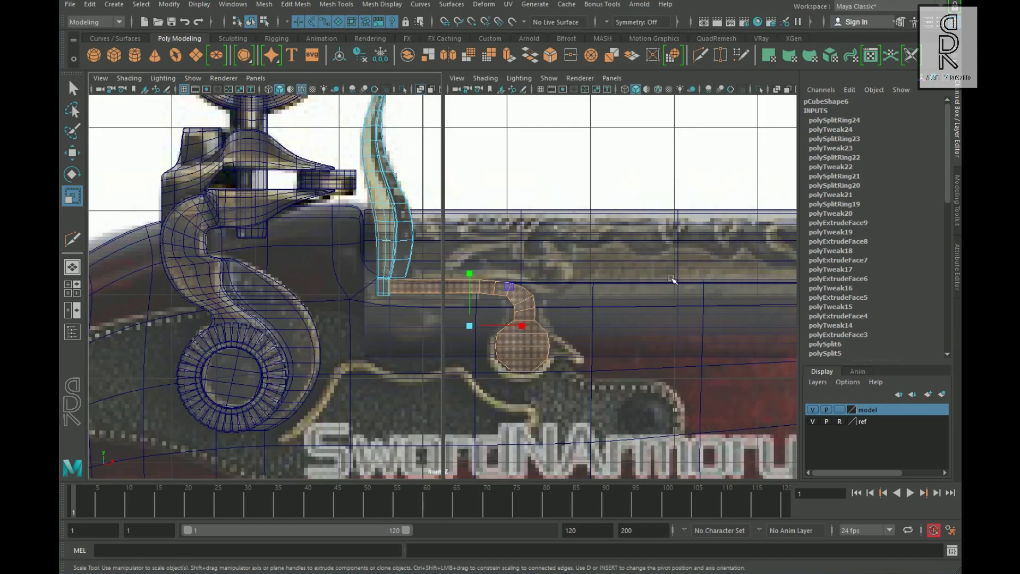
pyautogui.press('space')
pyautogui.keyDown('alt'); pyautogui.moveTo(409, 387); pyautogui.dragTo(506, 365, button='right'); pyautogui.keyUp('alt')
pyautogui.keyDown('alt'); pyautogui.moveTo(506, 365); pyautogui.dragTo(410, 327); pyautogui.keyUp('alt')
pyautogui.keyDown('alt'); pyautogui.moveTo(387, 281); pyautogui.dragTo(239, 281); pyautogui.keyUp('alt')
# - Select the frizzen with the hammer parts as objects and shift them slightly closer to the gun's side
pyautogui.moveTo(410, 176); pyautogui.dragTo(468, 160, button='right')
pyautogui.keyDown('shift'); pyautogui.click(344, 283); pyautogui.keyUp('shift')
pyautogui.keyDown('alt'); pyautogui.moveTo(309, 314); pyautogui.dragTo(234, 325); pyautogui.keyUp('alt')
pyautogui.keyDown('shift'); pyautogui.click(297, 314); pyautogui.keyUp('shift')
pyautogui.press('w')
pyautogui.keyDown('ctrl'); pyautogui.keyDown('shift'); pyautogui.click(540, 342); pyautogui.keyUp('shift'); pyautogui.keyUp('ctrl')
pyautogui.keyDown('alt'); pyautogui.moveTo(540, 341); pyautogui.dragTo(385, 314); pyautogui.keyUp('alt')
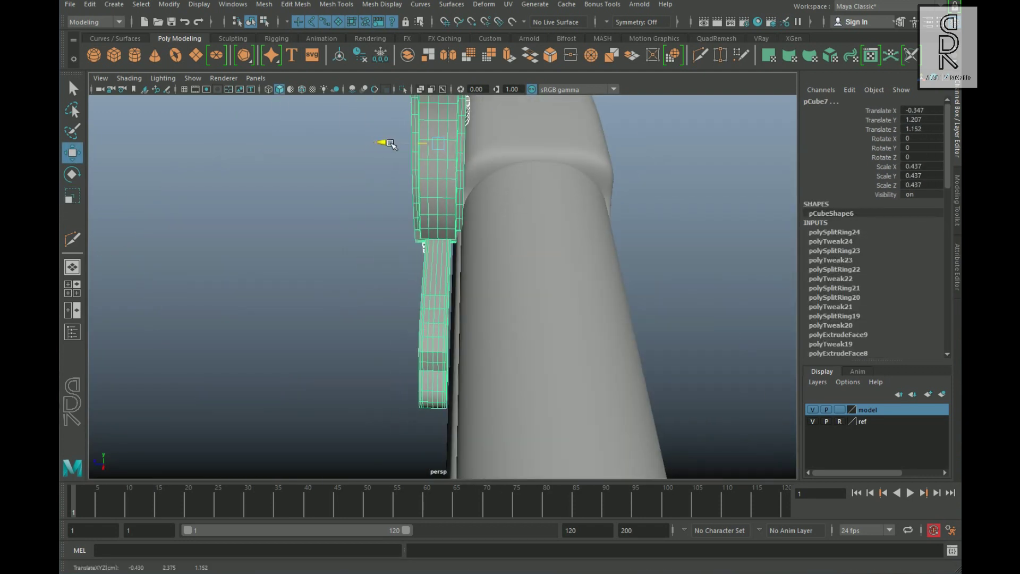
pyautogui.moveTo(390, 143); pyautogui.dragTo(389, 144)
pyautogui.keyDown('alt'); pyautogui.moveTo(391, 159); pyautogui.dragTo(531, 166); pyautogui.keyUp('alt')
pyautogui.click(534, 136)
pyautogui.moveTo(595, 250)
pyautogui.keyDown('alt'); pyautogui.mouseDown()
pyautogui.moveTo(519, 262)
pyautogui.moveTo(589, 250)
pyautogui.mouseUp(); pyautogui.keyUp('alt')
# - Insert an edge loop with Multi-Cut lengthwise along the frizzen's arm and through the round pivot
pyautogui.click(457, 239)
pyautogui.press('space')
pyautogui.press('space')
pyautogui.click(410, 286)
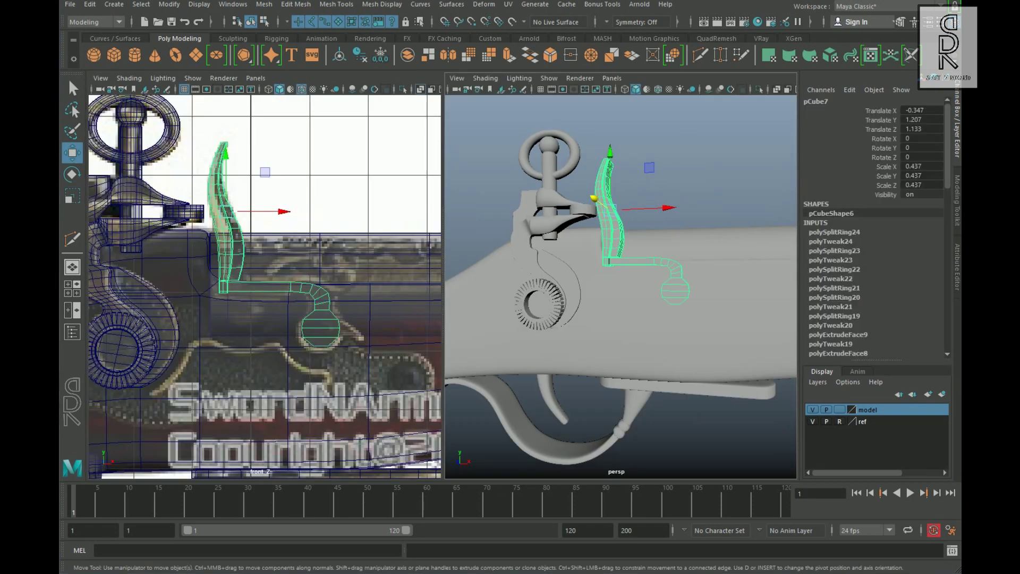
pyautogui.press('space')
pyautogui.press('4')
pyautogui.scroll(3, 620, 383)
pyautogui.press('y')
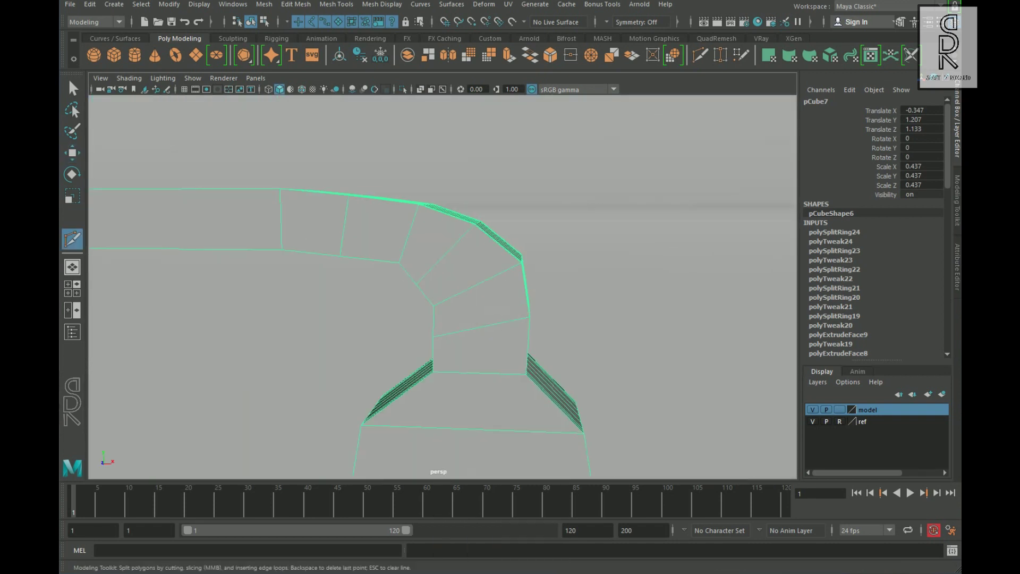
pyautogui.keyDown('alt'); pyautogui.moveTo(477, 340); pyautogui.dragTo(423, 325); pyautogui.keyUp('alt')
pyautogui.keyDown('alt'); pyautogui.moveTo(423, 326); pyautogui.dragTo(379, 312, button='right'); pyautogui.keyUp('alt')
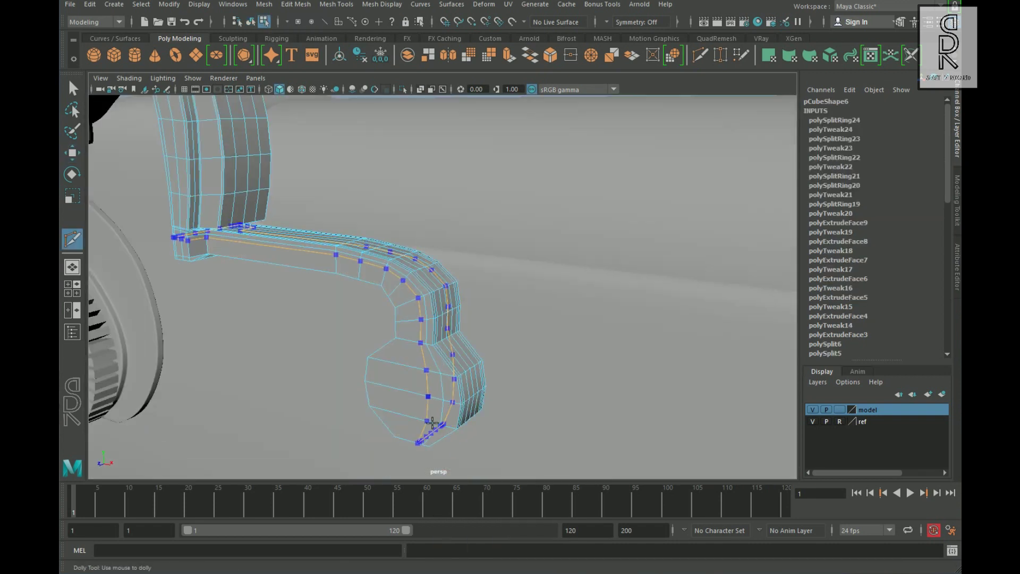
pyautogui.keyDown('ctrl'); pyautogui.click(432, 423); pyautogui.keyUp('ctrl')
# - Compare the smoothed and unsmoothed arm and pivot from several angles to check the new edge loops
pyautogui.keyDown('alt'); pyautogui.moveTo(396, 412); pyautogui.dragTo(430, 337); pyautogui.keyUp('alt')
pyautogui.keyDown('alt'); pyautogui.moveTo(430, 337); pyautogui.dragTo(473, 372, button='right'); pyautogui.keyUp('alt')
pyautogui.press('3')
pyautogui.click(561, 354)
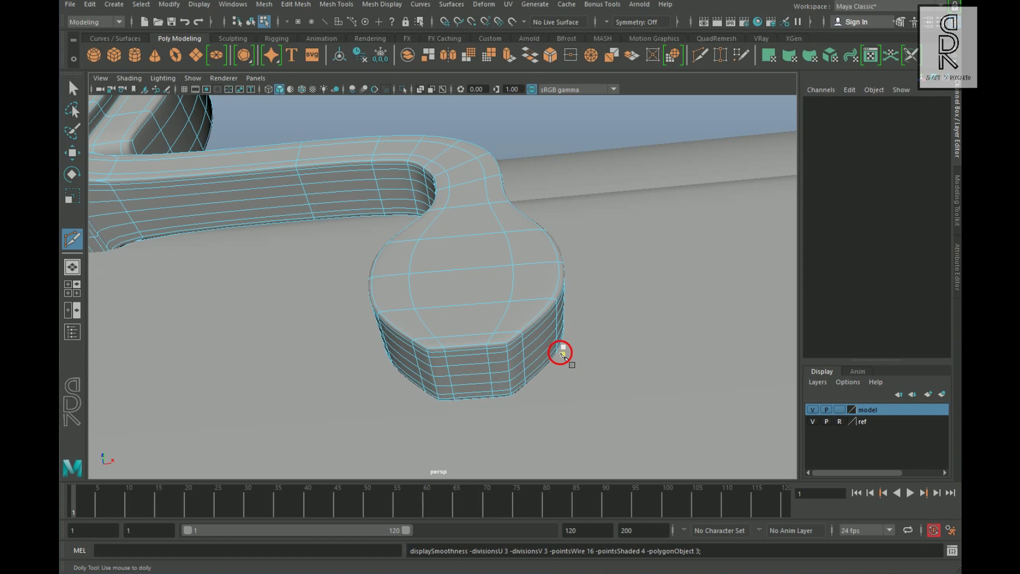
pyautogui.press('1')
pyautogui.press('4')
pyautogui.keyDown('alt'); pyautogui.moveTo(562, 354); pyautogui.dragTo(495, 361); pyautogui.keyUp('alt')
pyautogui.keyDown('alt'); pyautogui.moveTo(500, 367); pyautogui.dragTo(476, 380, button='right'); pyautogui.keyUp('alt')
pyautogui.press('3')
pyautogui.keyDown('alt'); pyautogui.moveTo(475, 380); pyautogui.dragTo(396, 378); pyautogui.keyUp('alt')
pyautogui.press('1')
pyautogui.press('q')
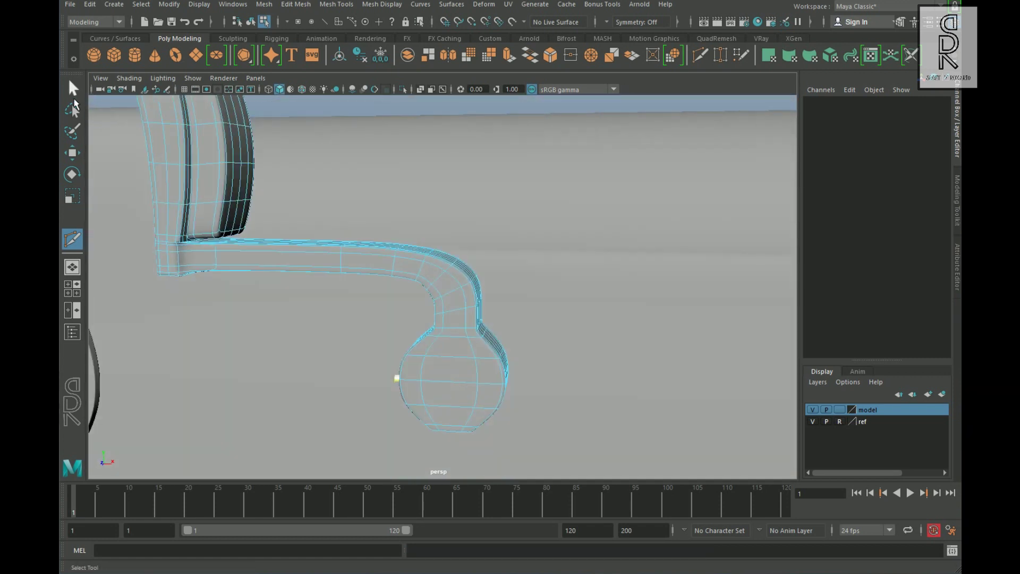
# - Return to object selection, preview the frizzen smoothed and review it on the whole gun
pyautogui.moveTo(462, 295); pyautogui.dragTo(505, 250, button='right')
pyautogui.keyDown('alt'); pyautogui.moveTo(426, 303); pyautogui.dragTo(367, 319, button='right'); pyautogui.keyUp('alt')
pyautogui.press('r')
pyautogui.press('3')
pyautogui.click(599, 227)
pyautogui.keyDown('alt'); pyautogui.moveTo(532, 297); pyautogui.dragTo(479, 313); pyautogui.keyUp('alt')
pyautogui.keyDown('alt'); pyautogui.moveTo(478, 313); pyautogui.dragTo(346, 340, button='right'); pyautogui.keyUp('alt')
pyautogui.click(284, 359)
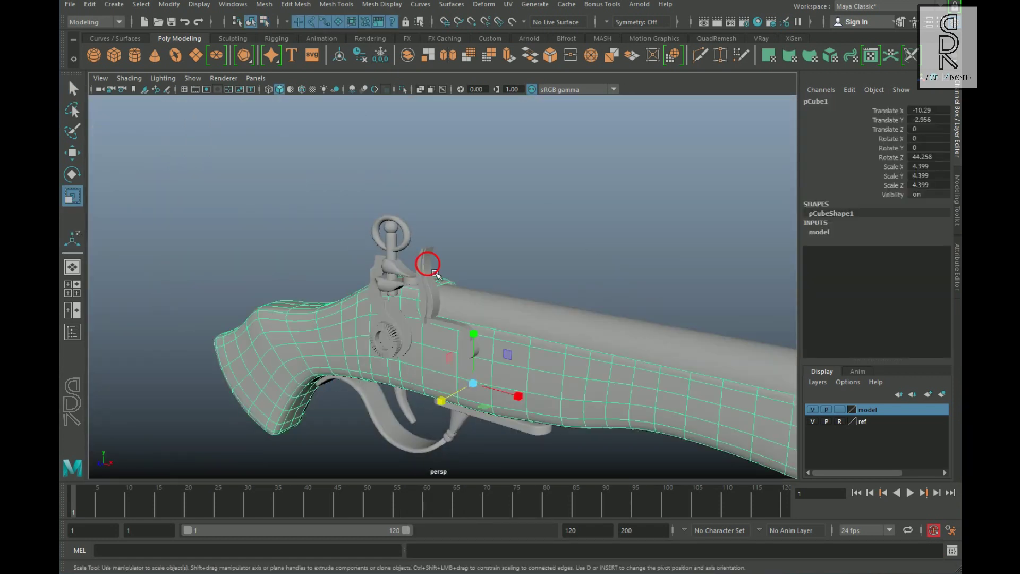
pyautogui.click(340, 176)
# - Examine the edge loops and faces at the rim of the frizzen's round pivot up close
pyautogui.keyDown('alt'); pyautogui.moveTo(287, 319); pyautogui.dragTo(344, 346, button='right'); pyautogui.keyUp('alt')
pyautogui.keyDown('alt'); pyautogui.moveTo(344, 346); pyautogui.dragTo(386, 326); pyautogui.keyUp('alt')
pyautogui.keyDown('alt'); pyautogui.moveTo(387, 326); pyautogui.dragTo(340, 340, button='right'); pyautogui.keyUp('alt')
pyautogui.keyDown('alt'); pyautogui.moveTo(341, 340); pyautogui.dragTo(425, 303); pyautogui.keyUp('alt')
pyautogui.keyDown('alt'); pyautogui.moveTo(425, 303); pyautogui.dragTo(494, 287, button='right'); pyautogui.keyUp('alt')
pyautogui.keyDown('alt'); pyautogui.moveTo(494, 287); pyautogui.dragTo(457, 309); pyautogui.keyUp('alt')
pyautogui.keyDown('alt'); pyautogui.moveTo(457, 308); pyautogui.dragTo(574, 285, button='right'); pyautogui.keyUp('alt')
pyautogui.click(579, 282)
pyautogui.press('F10')
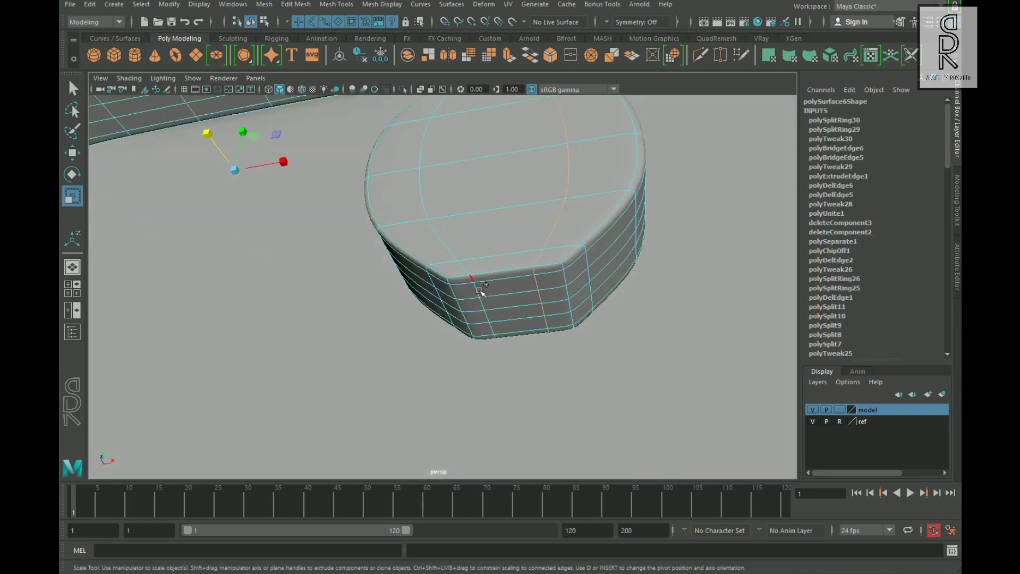
pyautogui.moveTo(582, 236); pyautogui.dragTo(581, 276, button='right')
pyautogui.click(532, 307)
pyautogui.keyDown('alt'); pyautogui.moveTo(523, 311); pyautogui.dragTo(518, 346); pyautogui.keyUp('alt')
pyautogui.keyDown('alt'); pyautogui.moveTo(517, 346); pyautogui.dragTo(468, 340, button='right'); pyautogui.keyUp('alt')
pyautogui.keyDown('alt'); pyautogui.moveTo(468, 340); pyautogui.dragTo(491, 240); pyautogui.keyUp('alt')
pyautogui.moveTo(491, 239); pyautogui.dragTo(549, 222, button='right')
pyautogui.keyDown('alt'); pyautogui.moveTo(549, 222); pyautogui.dragTo(529, 312, button='right'); pyautogui.keyUp('alt')
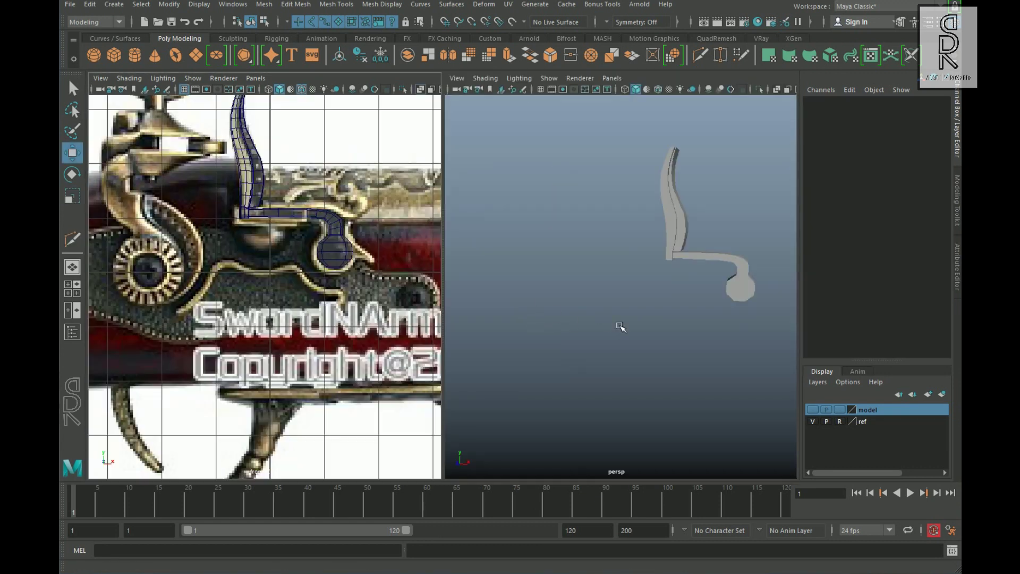
# - Select the finished frizzen and add it to the model layer
pyautogui.keyDown('alt'); pyautogui.moveTo(620, 325); pyautogui.dragTo(604, 376, button='right'); pyautogui.keyUp('alt')
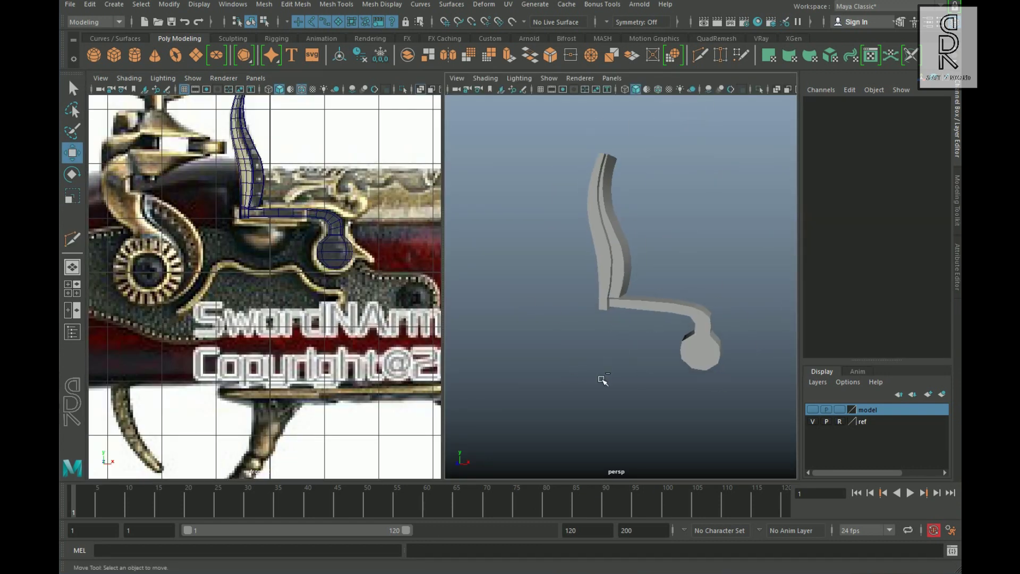
pyautogui.moveTo(567, 182); pyautogui.dragTo(760, 434)
pyautogui.rightClick(874, 412)
pyautogui.click(903, 439)
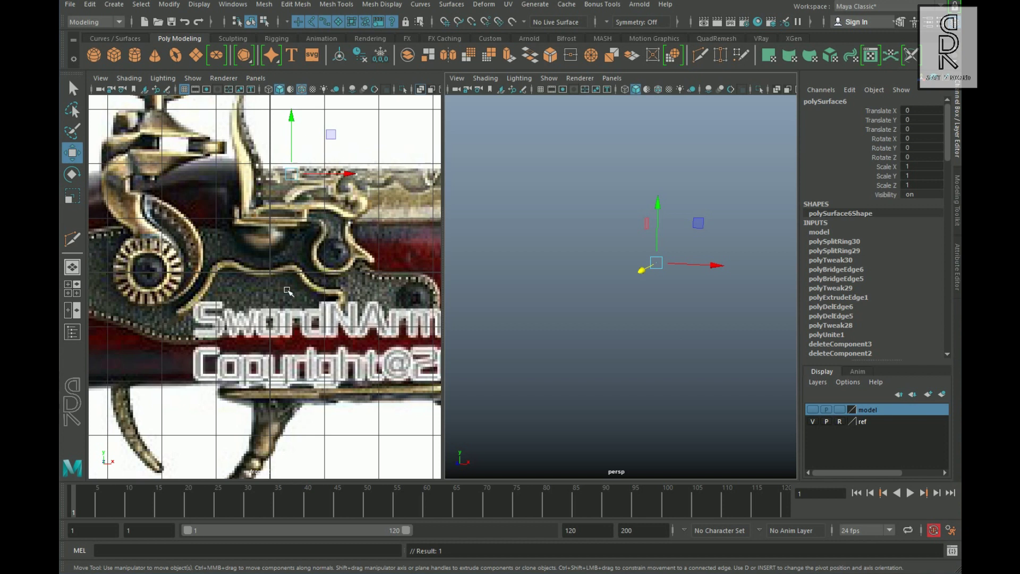
# - Create a polygon cylinder, move it over the toothed wheel in the reference and set its X rotation to 90
pyautogui.press('space')
pyautogui.keyDown('alt'); pyautogui.moveTo(453, 385); pyautogui.dragTo(701, 404, button='middle'); pyautogui.keyUp('alt')
pyautogui.keyDown('alt'); pyautogui.moveTo(701, 405); pyautogui.dragTo(713, 404, button='right'); pyautogui.keyUp('alt')
pyautogui.click(134, 55)
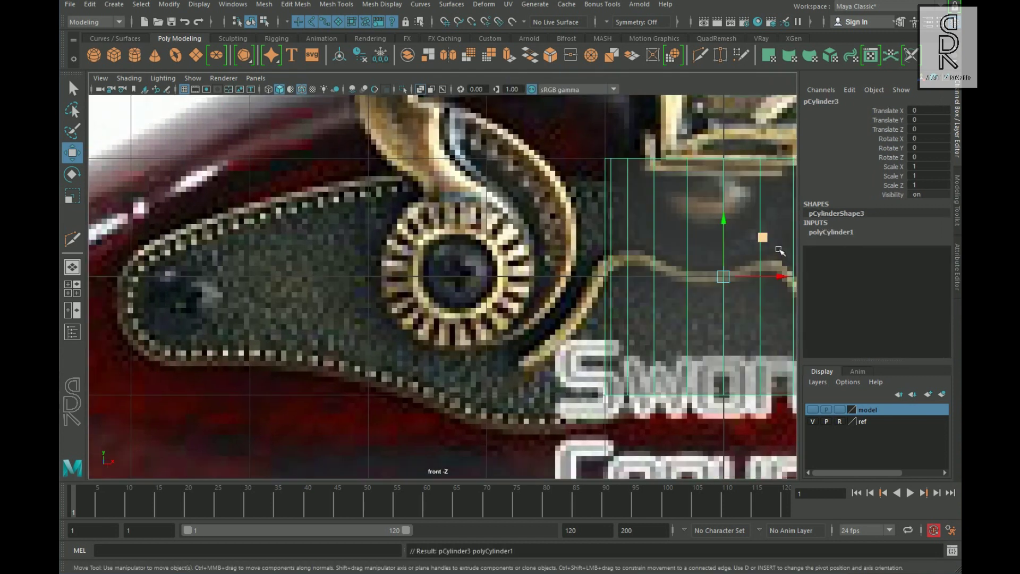
pyautogui.moveTo(781, 278); pyautogui.dragTo(543, 277)
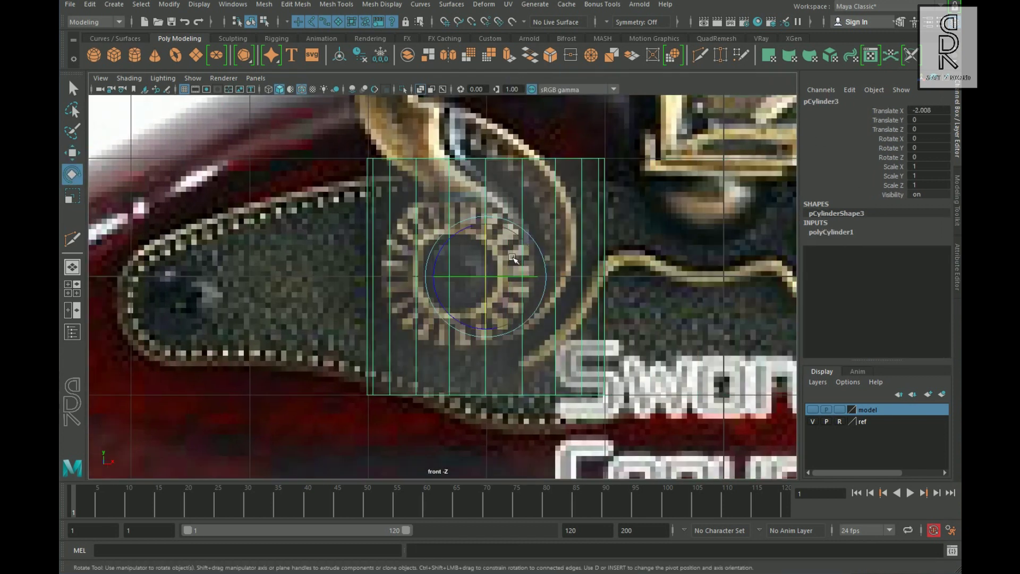
pyautogui.moveTo(487, 251); pyautogui.dragTo(487, 301)
pyautogui.click(930, 139)
pyautogui.write('90')
pyautogui.press('Return')
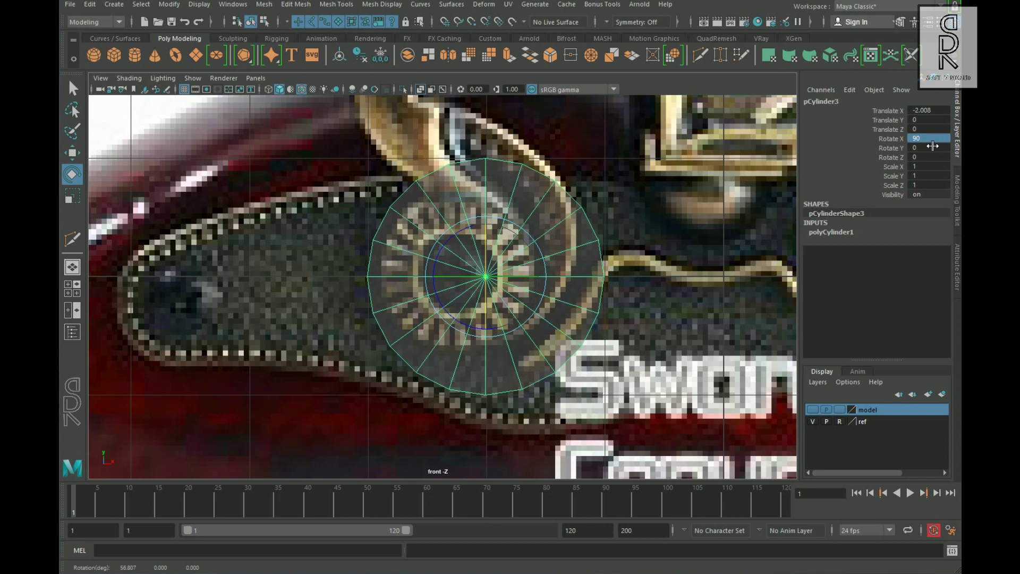
# - Set the cylinder's axis subdivisions to 8 and its cap subdivisions to 2
pyautogui.click(846, 234)
pyautogui.click(933, 262)
pyautogui.write('8')
pyautogui.press('Return')
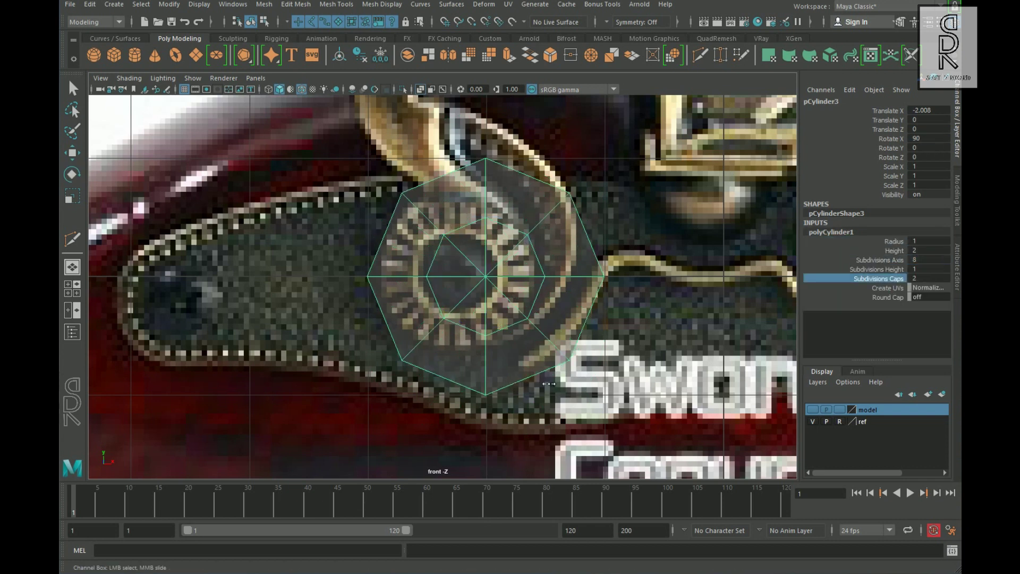
# - Fit the cylinder over the dark screw head at the wheel's centre at scale 0.34 and remove its unneeded faces
pyautogui.moveTo(495, 278); pyautogui.dragTo(468, 278)
pyautogui.scroll(3, 471, 276)
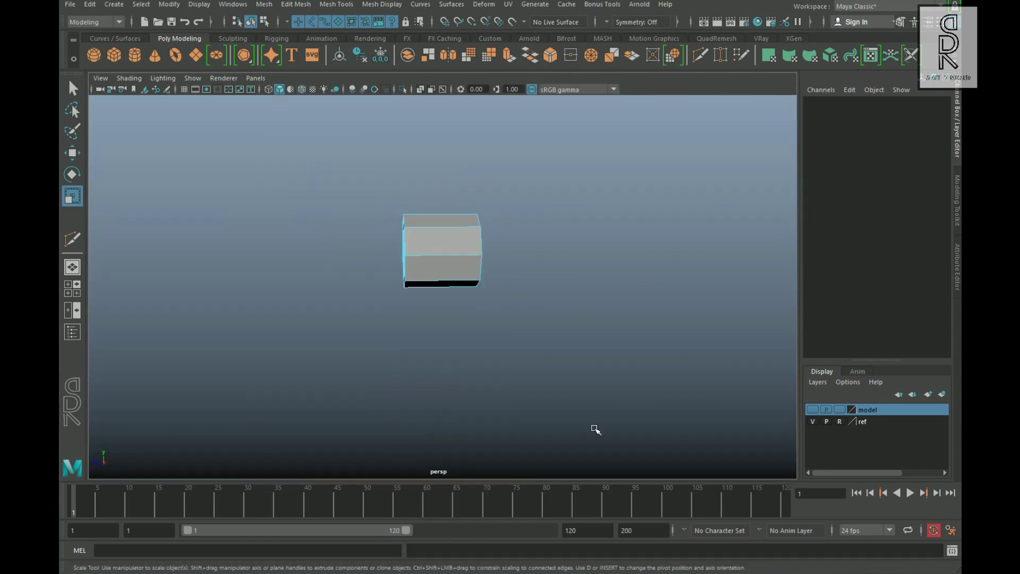
pyautogui.moveTo(407, 255); pyautogui.dragTo(670, 136, button='right')
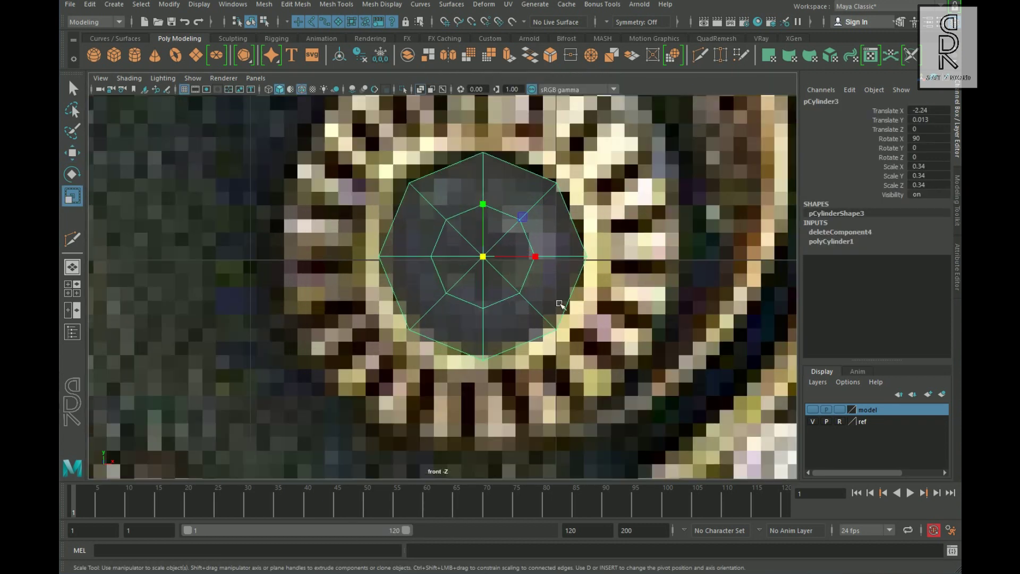
# - Bevel the horizontal and vertical edges crossing the cylinder's cap with a fraction of 0.38
pyautogui.scroll(3, 459, 224)
pyautogui.moveTo(460, 167); pyautogui.dragTo(463, 133, button='right')
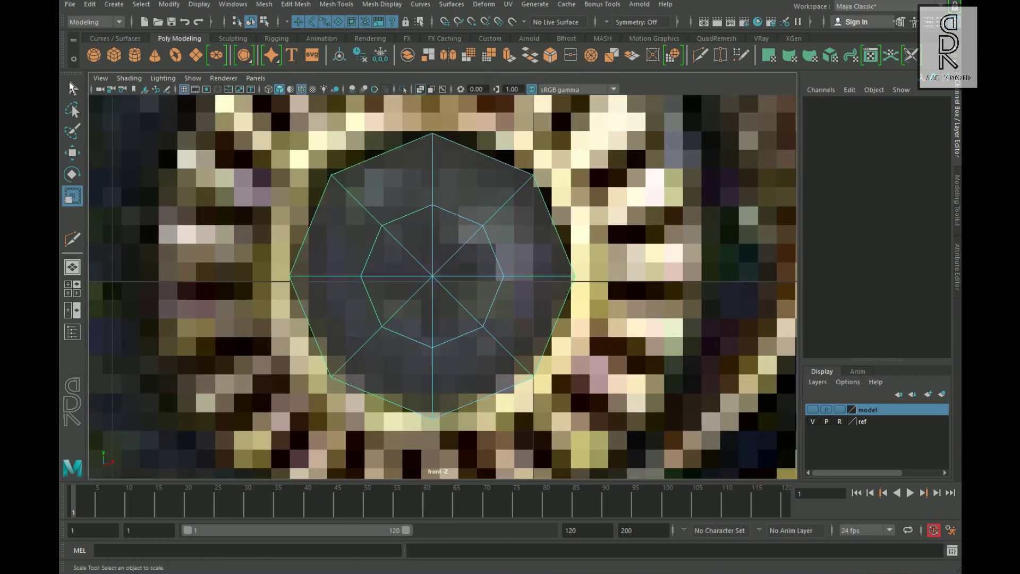
pyautogui.click(443, 222)
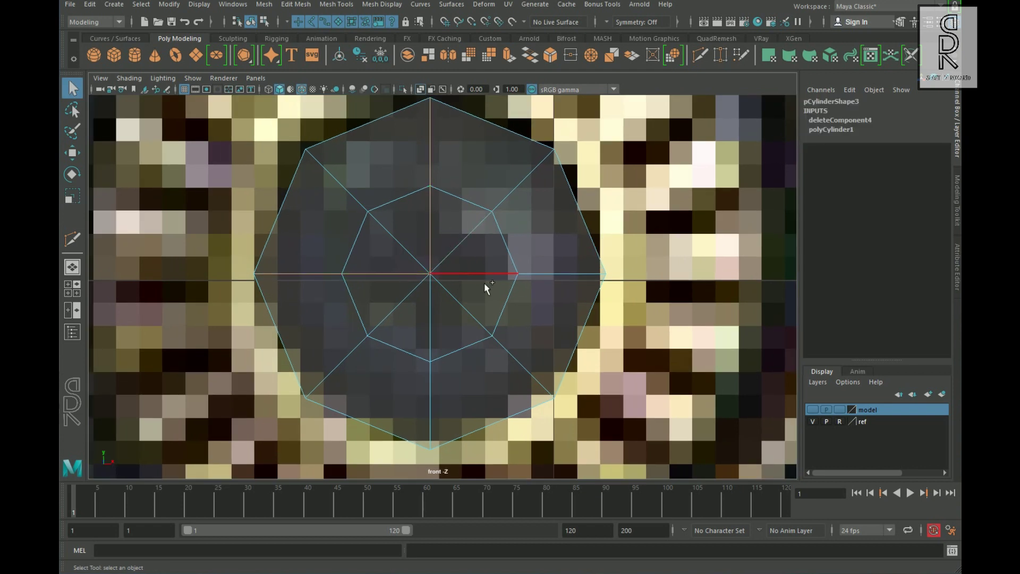
pyautogui.keyDown('shift'); pyautogui.doubleClick(445, 336); pyautogui.keyUp('shift')
pyautogui.keyDown('shift'); pyautogui.moveTo(507, 291); pyautogui.dragTo(560, 285, button='right'); pyautogui.keyUp('shift')
pyautogui.keyDown('alt'); pyautogui.moveTo(501, 293); pyautogui.dragTo(463, 311, button='middle'); pyautogui.keyUp('alt')
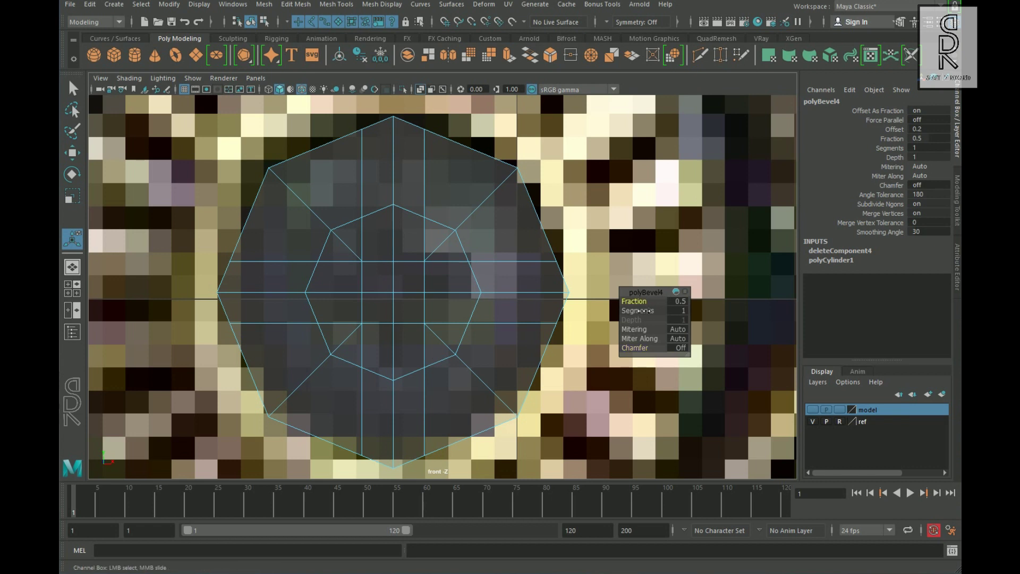
pyautogui.keyDown('alt'); pyautogui.moveTo(453, 339); pyautogui.dragTo(438, 362, button='middle'); pyautogui.keyUp('alt')
pyautogui.scroll(-2, 492, 350)
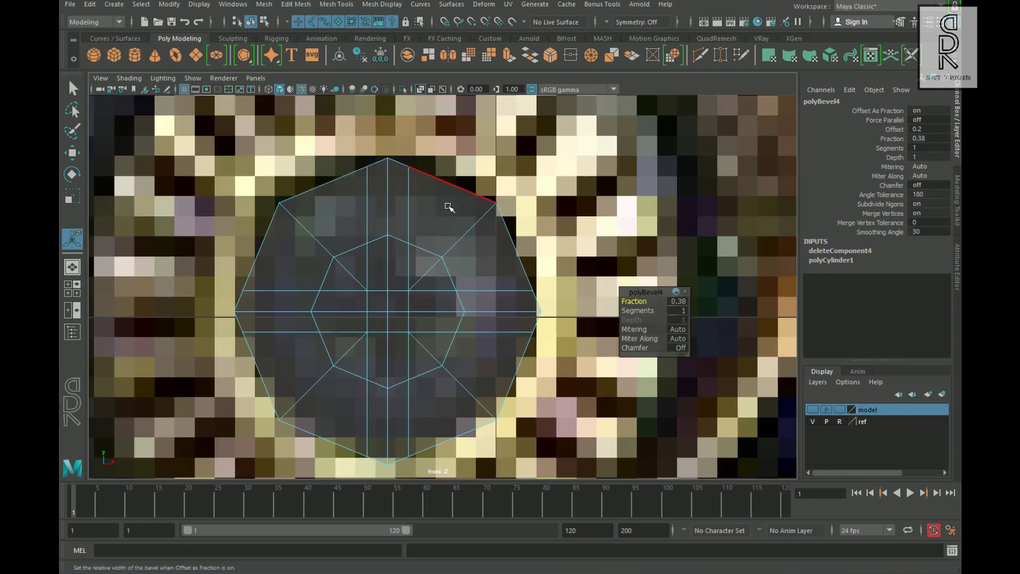
# - Circularize the outer edge loop of the cylinder's cap and return to object selection
pyautogui.doubleClick(455, 197)
pyautogui.keyDown('shift'); pyautogui.rightClick(603, 175); pyautogui.keyUp('shift')
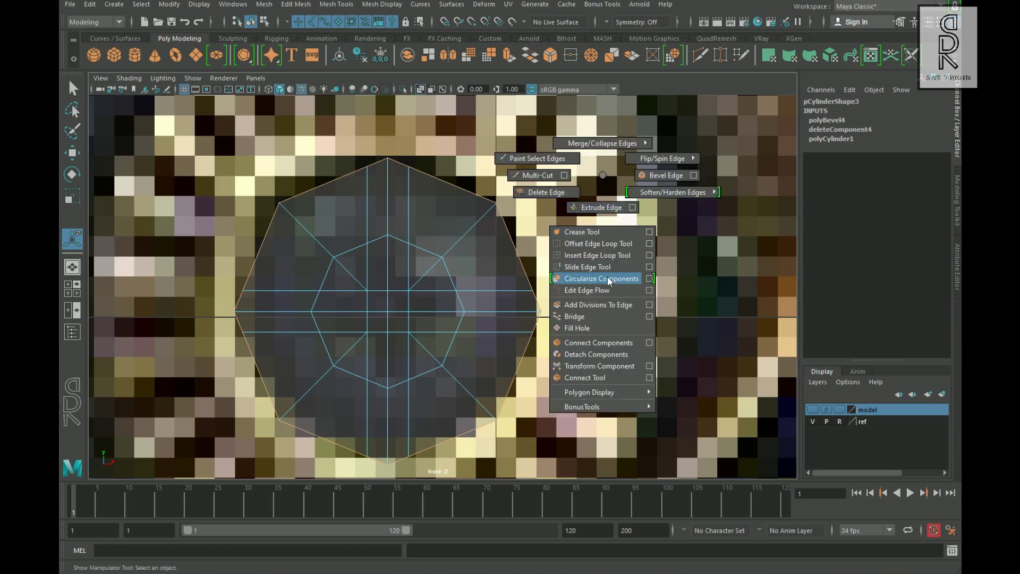
pyautogui.click(607, 277)
pyautogui.moveTo(426, 215); pyautogui.dragTo(502, 197, button='right')
pyautogui.click(624, 183)
pyautogui.click(392, 281)
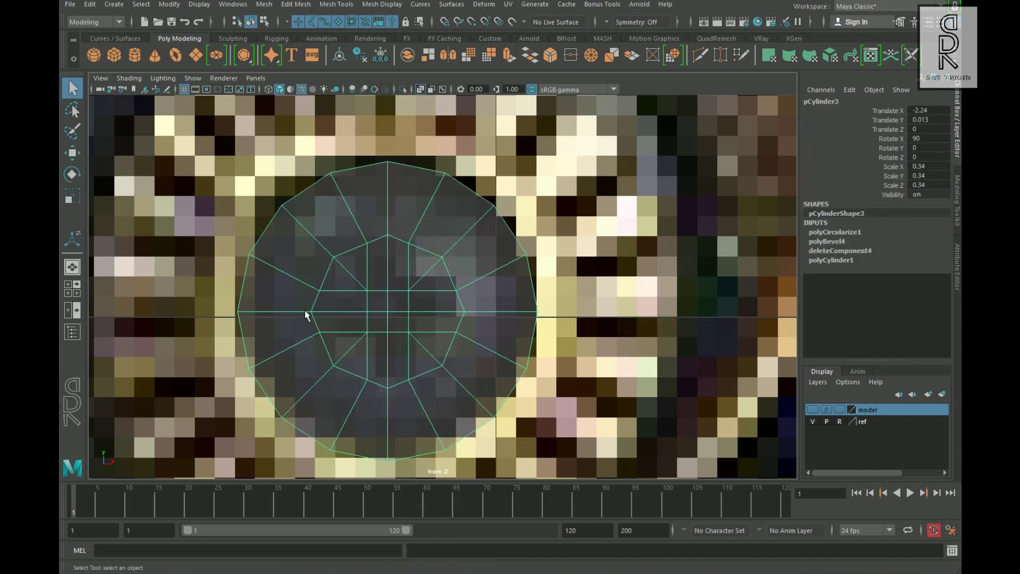
# - Extrude the cross-shaped faces at the cap's centre inward as a slot, adding further narrow extrusions at the slot floor
pyautogui.scroll(2, 336, 317)
pyautogui.moveTo(387, 269); pyautogui.dragTo(375, 264, button='right')
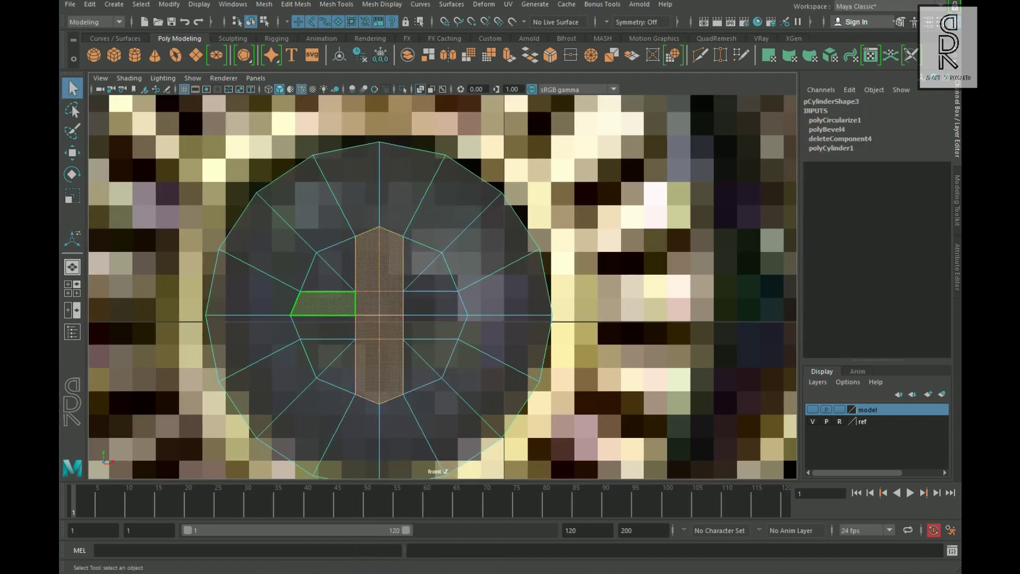
pyautogui.keyDown('shift'); pyautogui.moveTo(424, 307); pyautogui.dragTo(423, 346, button='right'); pyautogui.keyUp('shift')
pyautogui.press('space')
pyautogui.press('space')
pyautogui.press('w')
pyautogui.scroll(5, 269, 257)
pyautogui.moveTo(348, 285); pyautogui.dragTo(374, 286)
pyautogui.keyDown('alt'); pyautogui.moveTo(323, 251); pyautogui.dragTo(357, 255); pyautogui.keyUp('alt')
pyautogui.scroll(4, 357, 319)
pyautogui.moveTo(409, 291); pyautogui.dragTo(488, 292)
pyautogui.scroll(2, 419, 293)
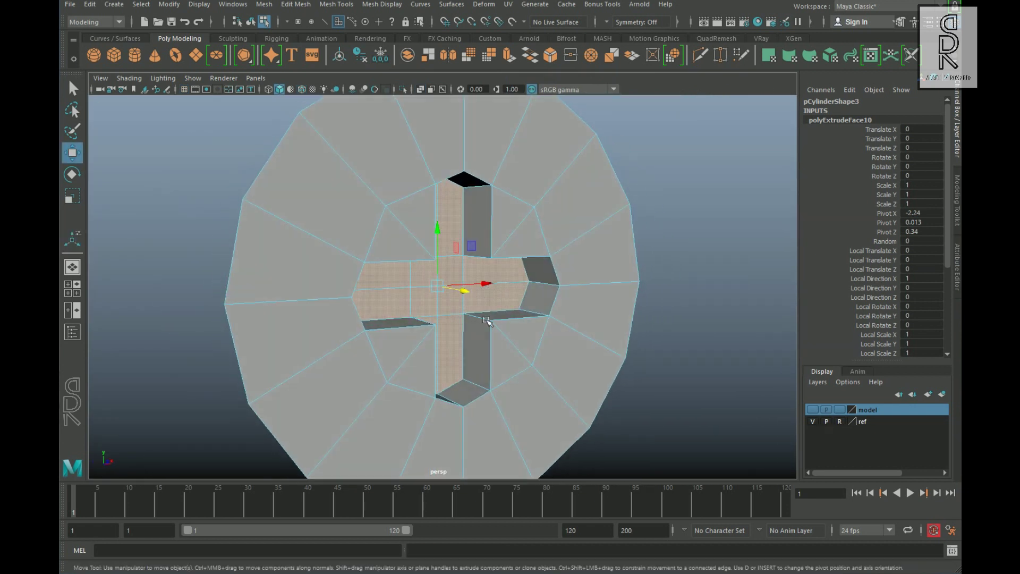
pyautogui.scroll(2, 432, 341)
pyautogui.press('w')
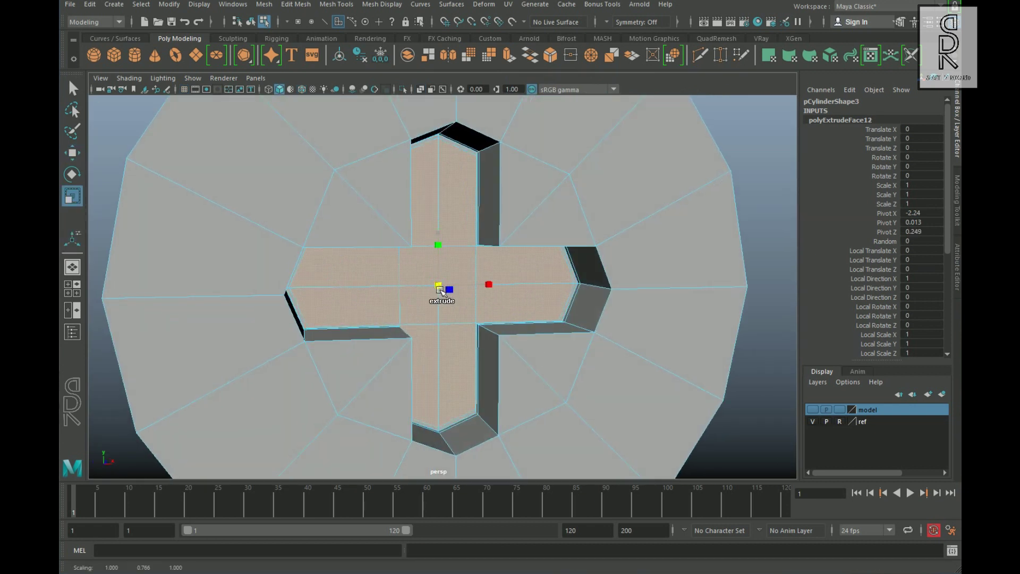
# - Cut supporting edges into the cross slot with Multi-Cut and preview the screw head smoothed
pyautogui.keyDown('alt'); pyautogui.moveTo(464, 317); pyautogui.dragTo(552, 313); pyautogui.keyUp('alt')
pyautogui.scroll(3, 558, 287)
pyautogui.keyDown('shift'); pyautogui.moveTo(563, 284); pyautogui.dragTo(525, 284, button='right'); pyautogui.keyUp('shift')
pyautogui.keyDown('ctrl'); pyautogui.click(563, 273); pyautogui.keyUp('ctrl')
pyautogui.keyDown('ctrl'); pyautogui.click(497, 270); pyautogui.keyUp('ctrl')
pyautogui.keyDown('alt'); pyautogui.moveTo(670, 325); pyautogui.dragTo(611, 327); pyautogui.keyUp('alt')
pyautogui.press('3')
pyautogui.scroll(-5, 608, 330)
pyautogui.press('w')
pyautogui.press('F8')
pyautogui.click(617, 239)
pyautogui.keyDown('alt'); pyautogui.moveTo(611, 372); pyautogui.dragTo(585, 401); pyautogui.keyUp('alt')
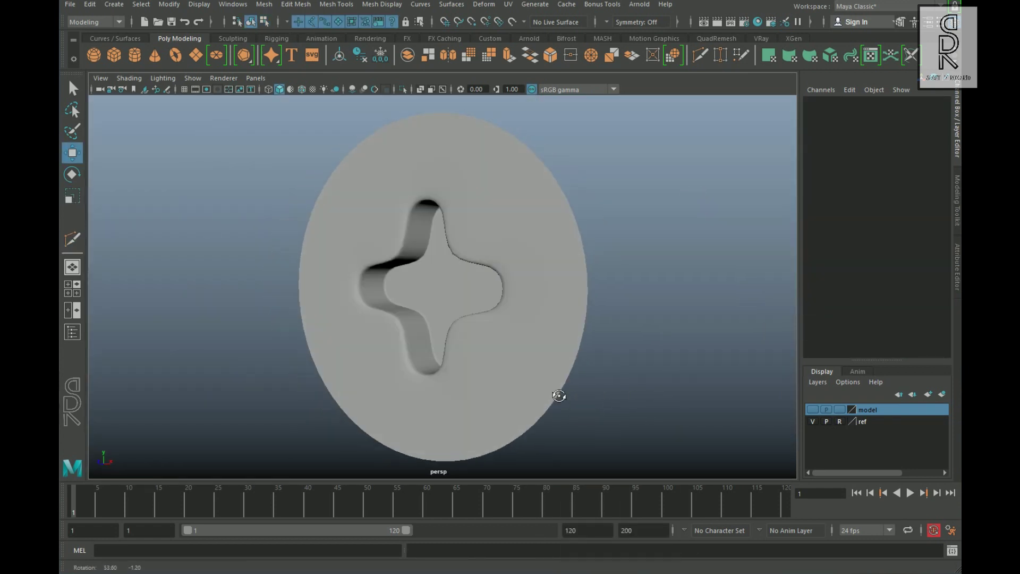
pyautogui.click(584, 401)
# - Extrude the cap's outer border edges backward and scale them outward to form the sloping side of the head
pyautogui.rightClick(524, 166)
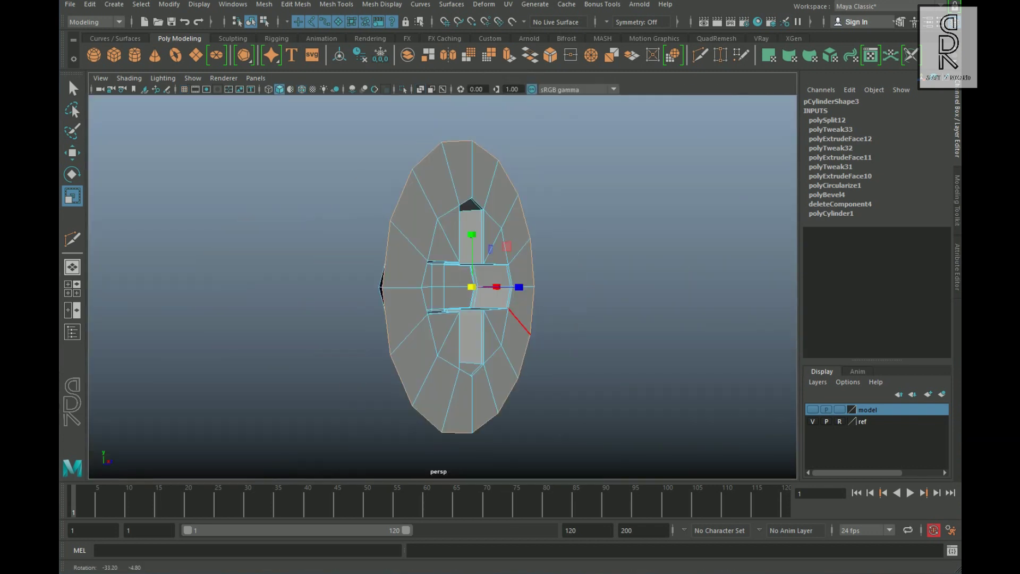
pyautogui.keyDown('shift'); pyautogui.moveTo(611, 287); pyautogui.dragTo(584, 309, button='right'); pyautogui.keyUp('shift')
pyautogui.click(72, 154)
pyautogui.keyDown('alt'); pyautogui.moveTo(596, 319); pyautogui.dragTo(552, 319); pyautogui.keyUp('alt')
pyautogui.moveTo(542, 292); pyautogui.dragTo(513, 294)
pyautogui.keyDown('alt'); pyautogui.moveTo(513, 310); pyautogui.dragTo(542, 310); pyautogui.keyUp('alt')
pyautogui.click(73, 196)
pyautogui.keyDown('alt'); pyautogui.moveTo(424, 307); pyautogui.dragTo(393, 307); pyautogui.keyUp('alt')
# - Insert an edge loop around the middle of the head's sloping side
pyautogui.click(452, 131)
pyautogui.keyDown('ctrl'); pyautogui.moveTo(611, 244); pyautogui.dragTo(638, 266, button='right'); pyautogui.keyUp('ctrl')
pyautogui.keyDown('shift'); pyautogui.moveTo(615, 244); pyautogui.dragTo(610, 360, button='right'); pyautogui.keyUp('shift')
pyautogui.keyDown('alt'); pyautogui.moveTo(478, 309); pyautogui.dragTo(531, 311); pyautogui.keyUp('alt')
# - Apply Edit Edge Flow to the loops around the head to round its dome, undoing the surplus application
pyautogui.doubleClick(392, 133)
pyautogui.moveTo(439, 287); pyautogui.dragTo(432, 299)
pyautogui.doubleClick(404, 283)
pyautogui.press('t')
pyautogui.keyDown('alt'); pyautogui.moveTo(605, 292); pyautogui.dragTo(582, 292); pyautogui.keyUp('alt')
pyautogui.keyDown('shift'); pyautogui.moveTo(679, 198); pyautogui.dragTo(684, 281, button='right'); pyautogui.keyUp('shift')
pyautogui.keyDown('shift'); pyautogui.moveTo(680, 325); pyautogui.dragTo(675, 313, button='right'); pyautogui.keyUp('shift')
pyautogui.keyDown('alt'); pyautogui.moveTo(596, 298); pyautogui.dragTo(616, 298); pyautogui.keyUp('alt')
pyautogui.hotkey('ctrl', 'z')
pyautogui.click(72, 131)
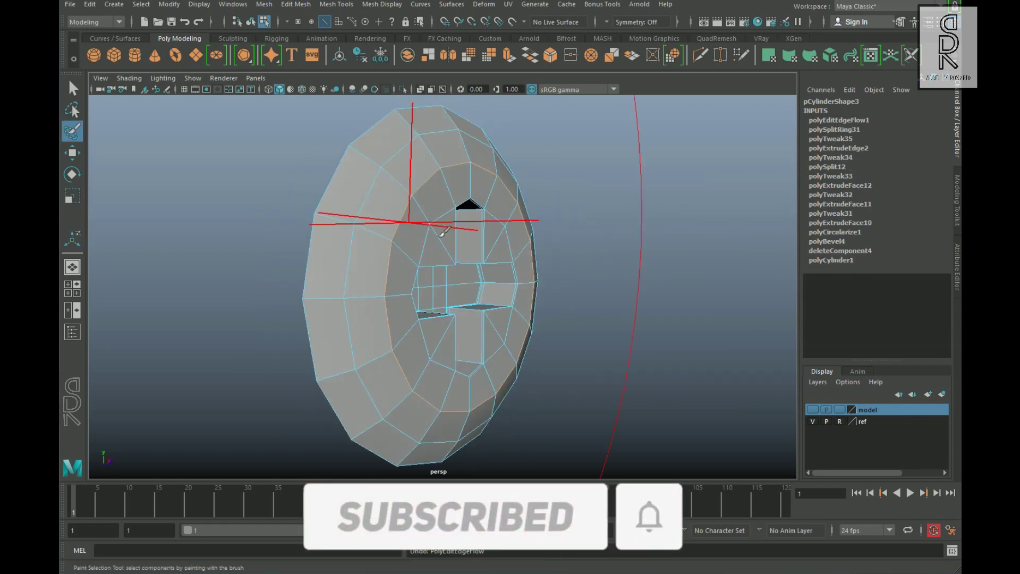
# - Shift the edge loop around the flat cap slightly along the screw's axis to refine the dome
pyautogui.click(72, 153)
pyautogui.keyDown('alt'); pyautogui.moveTo(531, 309); pyautogui.dragTo(590, 308); pyautogui.keyUp('alt')
pyautogui.moveTo(521, 293); pyautogui.dragTo(537, 305)
pyautogui.moveTo(519, 304)
pyautogui.mouseDown(button='middle')
pyautogui.moveTo(505, 301)
pyautogui.moveTo(537, 301)
pyautogui.mouseUp(button='middle')
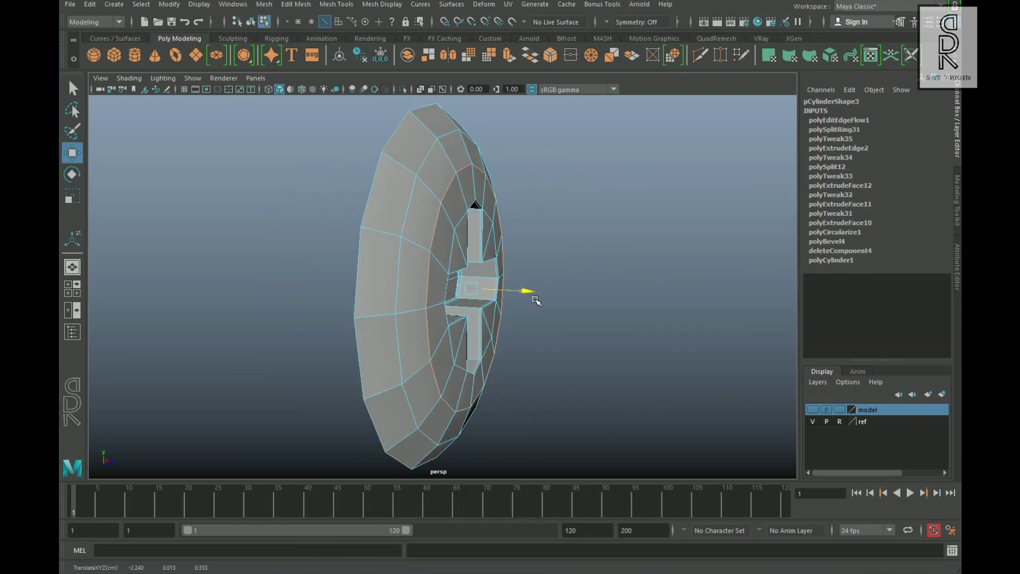
# - Extrude the dome's rear border edges straight back to form a thin rim
pyautogui.keyDown('alt'); pyautogui.moveTo(574, 303); pyautogui.dragTo(479, 299); pyautogui.keyUp('alt')
pyautogui.doubleClick(565, 289)
pyautogui.keyDown('shift'); pyautogui.moveTo(376, 291); pyautogui.dragTo(416, 299); pyautogui.keyUp('shift')
pyautogui.keyDown('alt'); pyautogui.moveTo(531, 319); pyautogui.dragTo(485, 321); pyautogui.keyUp('alt')
# - Extrude the rim's rear border inward and then straight back to form the screw's cylindrical stem
pyautogui.press('r')
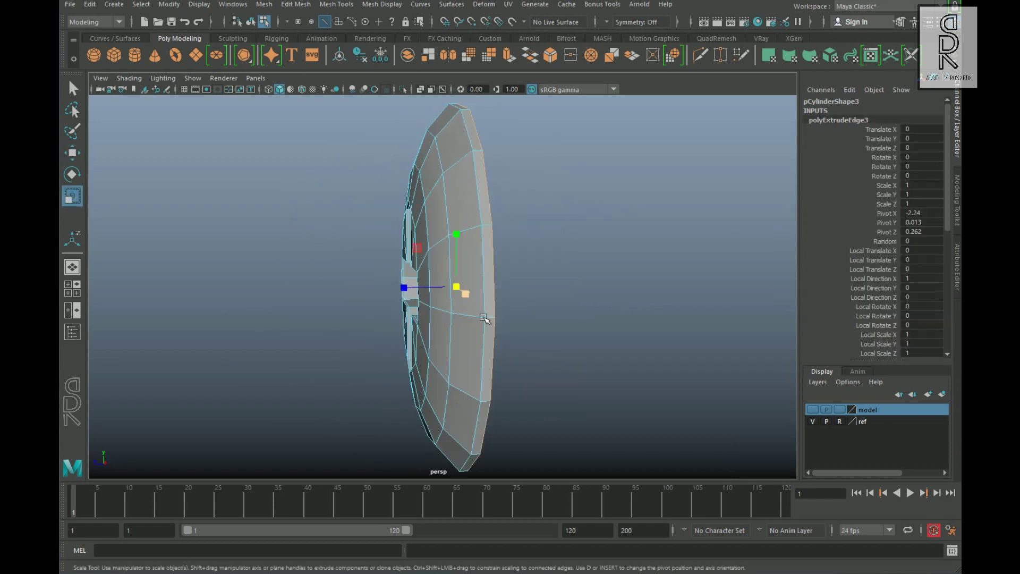
pyautogui.keyDown('shift'); pyautogui.moveTo(455, 288); pyautogui.dragTo(433, 290); pyautogui.keyUp('shift')
pyautogui.keyDown('alt'); pyautogui.moveTo(483, 303); pyautogui.dragTo(434, 301); pyautogui.keyUp('alt')
pyautogui.keyDown('alt'); pyautogui.moveTo(594, 303); pyautogui.dragTo(522, 368); pyautogui.keyUp('alt')
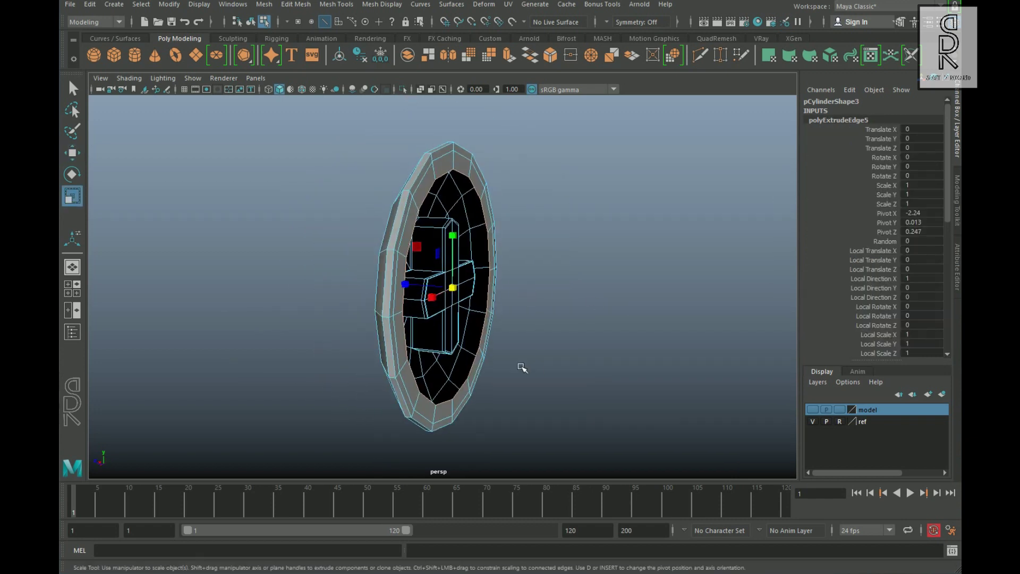
pyautogui.keyDown('shift'); pyautogui.moveTo(403, 283); pyautogui.dragTo(474, 289); pyautogui.keyUp('shift')
pyautogui.keyDown('alt'); pyautogui.moveTo(436, 290); pyautogui.dragTo(521, 266); pyautogui.keyUp('alt')
# - Bevel the edge loop where the stem meets the head and insert a supporting edge loop for smoothing
pyautogui.moveTo(492, 255); pyautogui.dragTo(633, 193, button='right')
pyautogui.keyDown('alt'); pyautogui.moveTo(611, 212); pyautogui.dragTo(478, 233); pyautogui.keyUp('alt')
pyautogui.keyDown('shift'); pyautogui.moveTo(463, 232); pyautogui.dragTo(392, 234, button='right'); pyautogui.keyUp('shift')
pyautogui.doubleClick(439, 209)
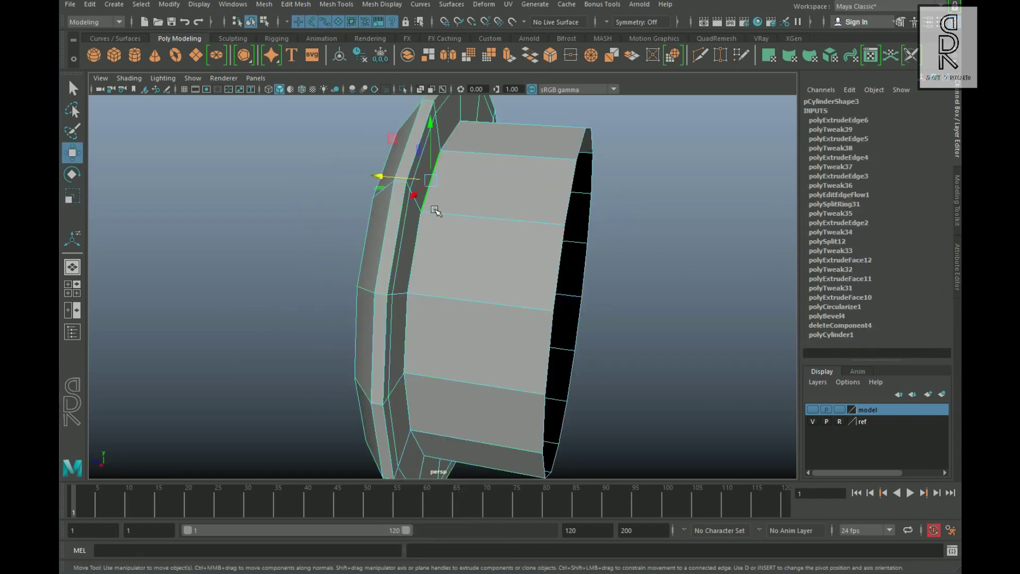
pyautogui.keyDown('shift'); pyautogui.moveTo(494, 191); pyautogui.dragTo(580, 192, button='right'); pyautogui.keyUp('shift')
pyautogui.moveTo(639, 319); pyautogui.dragTo(635, 319)
pyautogui.keyDown('alt'); pyautogui.moveTo(447, 276); pyautogui.dragTo(489, 266); pyautogui.keyUp('alt')
pyautogui.keyDown('shift'); pyautogui.moveTo(596, 204); pyautogui.dragTo(553, 203, button='right'); pyautogui.keyUp('shift')
pyautogui.moveTo(548, 287)
pyautogui.keyDown('alt'); pyautogui.mouseDown()
pyautogui.moveTo(485, 300)
pyautogui.moveTo(540, 292)
pyautogui.mouseUp(); pyautogui.keyUp('alt')
pyautogui.click(396, 294)
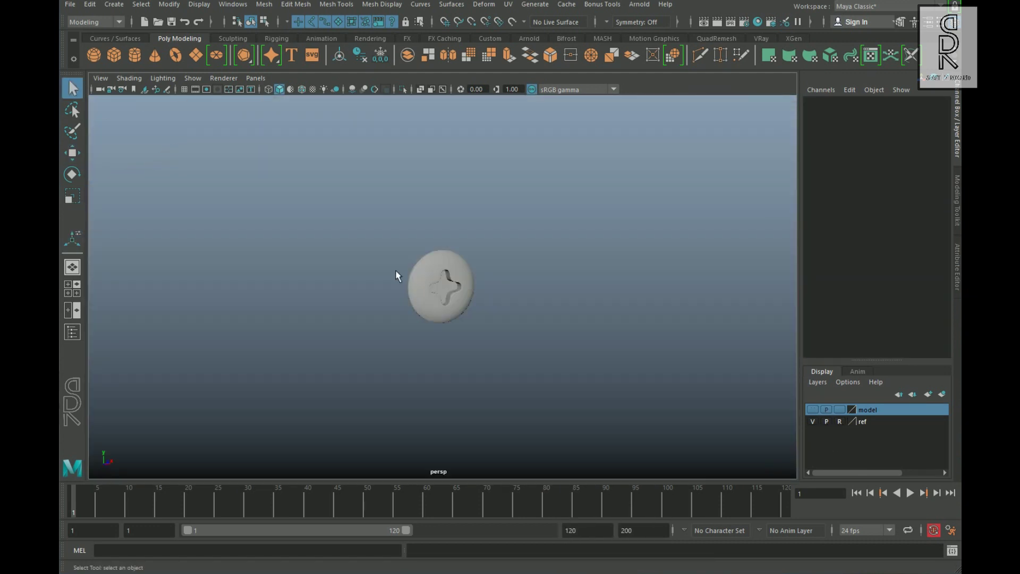
# - Show the model layer and seat the screw in the hammer wheel at Z 1.017, scaled to 0.355
pyautogui.click(425, 281)
pyautogui.press('w')
pyautogui.click(812, 409)
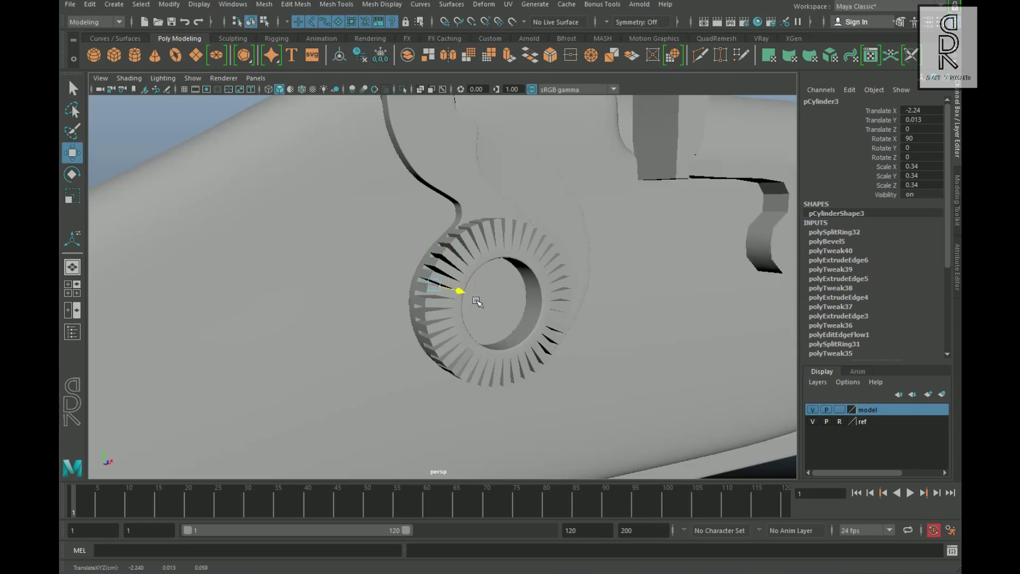
pyautogui.moveTo(460, 291); pyautogui.dragTo(481, 303)
pyautogui.keyDown('alt'); pyautogui.moveTo(478, 303); pyautogui.dragTo(510, 298); pyautogui.keyUp('alt')
pyautogui.press('r')
pyautogui.click(770, 437)
pyautogui.keyDown('alt'); pyautogui.moveTo(579, 383); pyautogui.dragTo(509, 385); pyautogui.keyUp('alt')
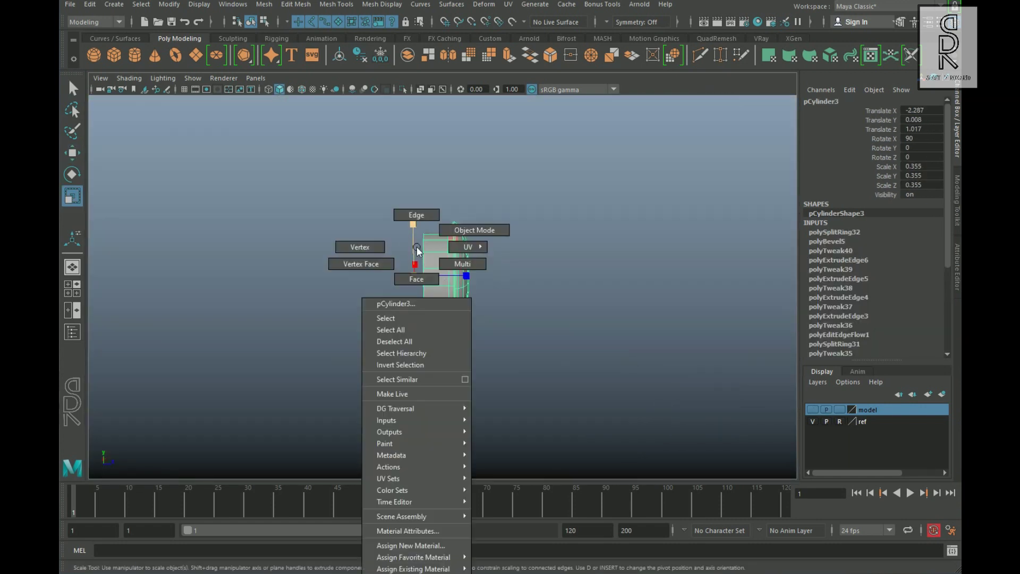
pyautogui.press('w')
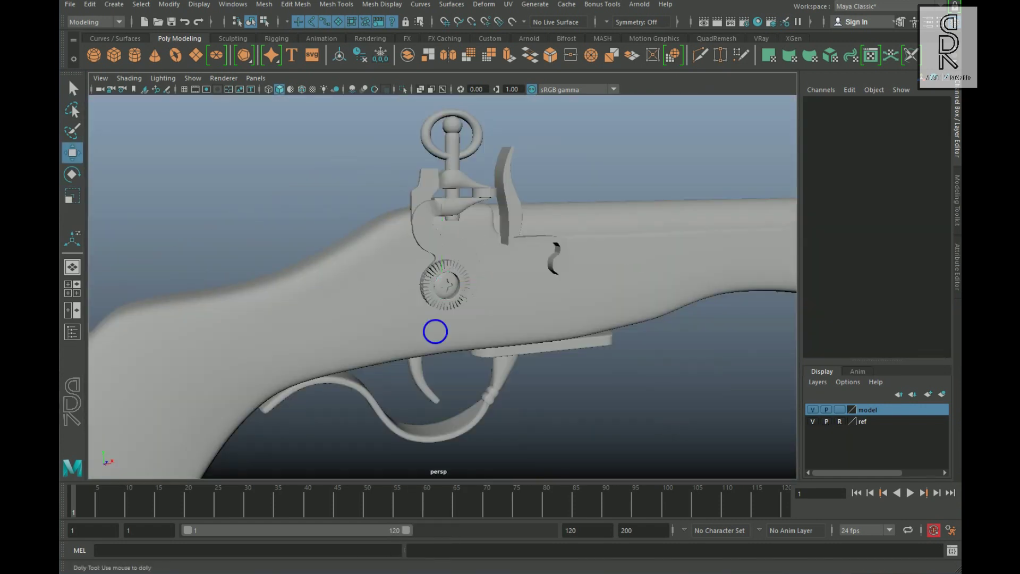
# - Duplicate the wheel screw and place the copy at the rear end of the lock plate, X -4.558, Y -0.245
pyautogui.keyDown('alt'); pyautogui.moveTo(435, 330); pyautogui.dragTo(539, 393, button='right'); pyautogui.keyUp('alt')
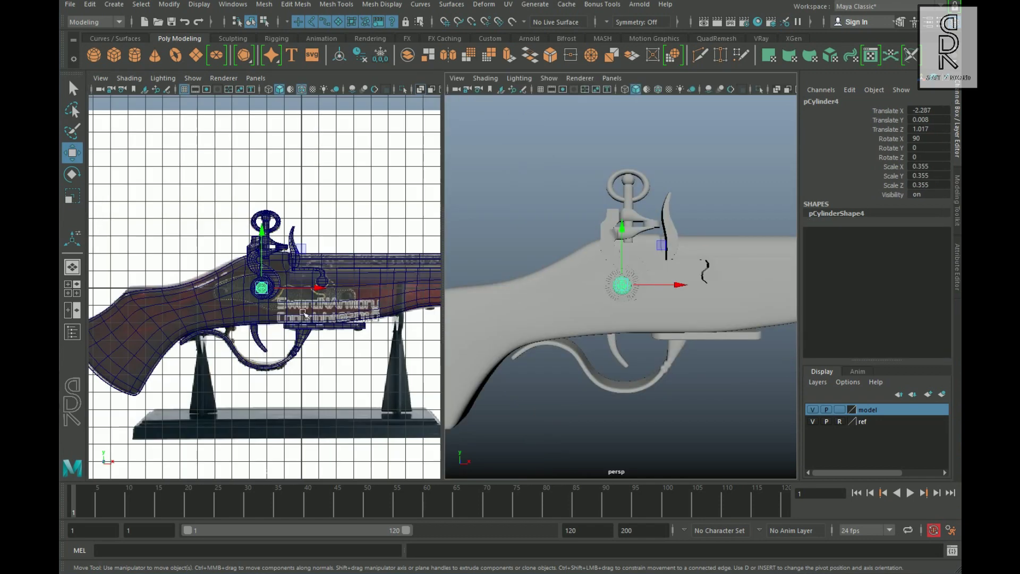
pyautogui.scroll(6, 460, 224)
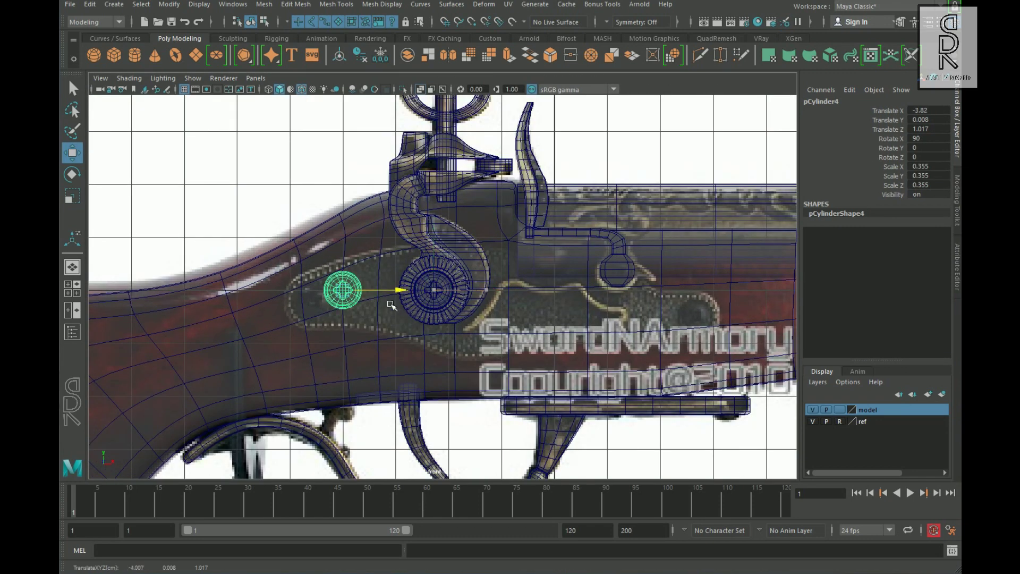
pyautogui.moveTo(458, 225); pyautogui.dragTo(459, 228)
pyautogui.scroll(-6, 540, 308)
pyautogui.keyDown('alt'); pyautogui.moveTo(540, 307); pyautogui.dragTo(260, 300, button='middle'); pyautogui.keyUp('alt')
# - Duplicate the rear lock plate screw and fit the copy over the dark hole at the plate's front end
pyautogui.hotkey('ctrl', 'd')
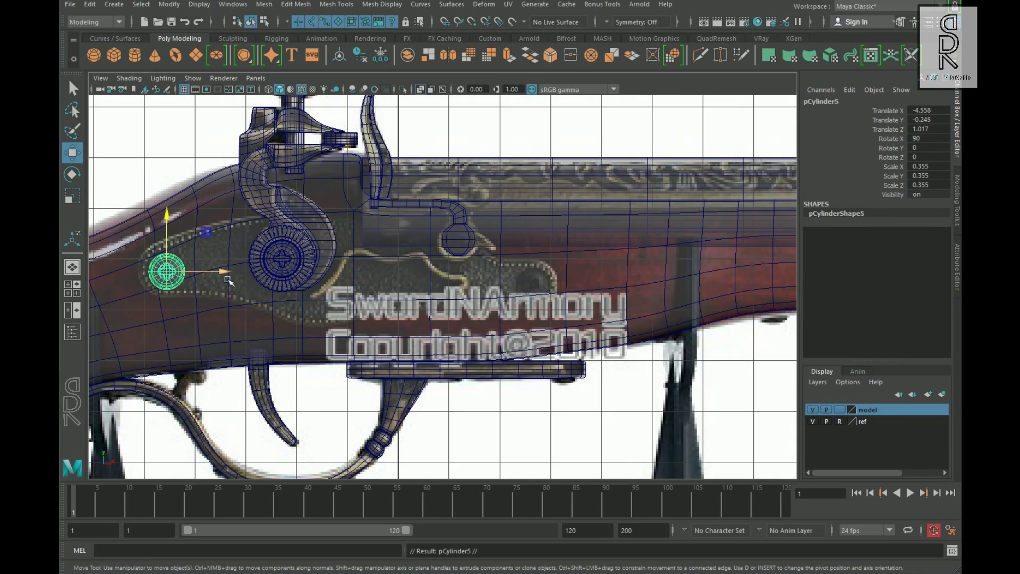
pyautogui.moveTo(228, 277); pyautogui.dragTo(584, 277)
pyautogui.keyDown('alt'); pyautogui.moveTo(584, 277); pyautogui.dragTo(513, 254, button='middle'); pyautogui.keyUp('alt')
pyautogui.scroll(3, 499, 249)
pyautogui.moveTo(456, 193); pyautogui.dragTo(457, 209)
pyautogui.scroll(-4, 527, 274)
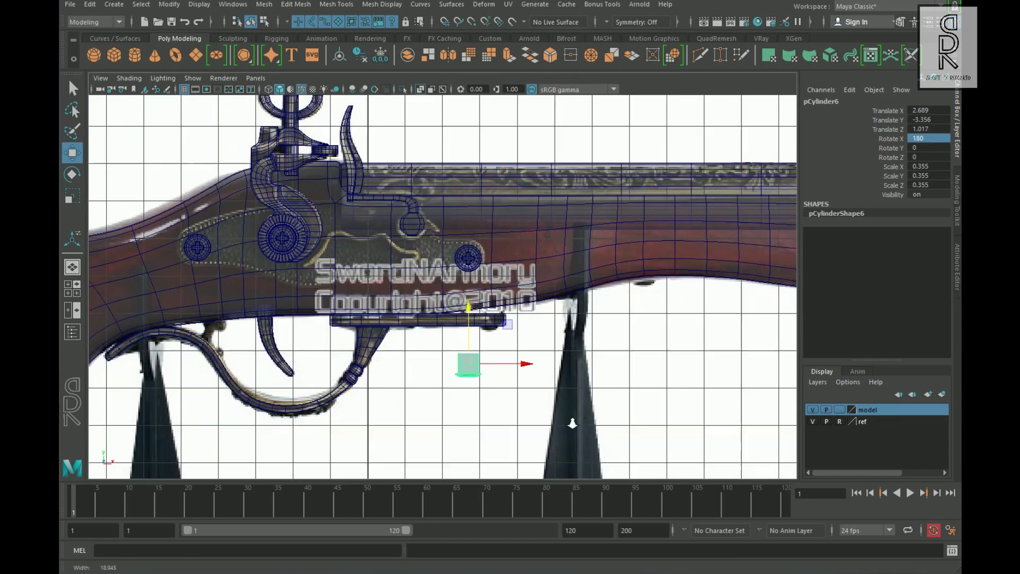
# - Align another screw copy, rotated 180 in X, with the trigger guard plate's front end at X 3.248 and Z 0
pyautogui.scroll(3, 504, 359)
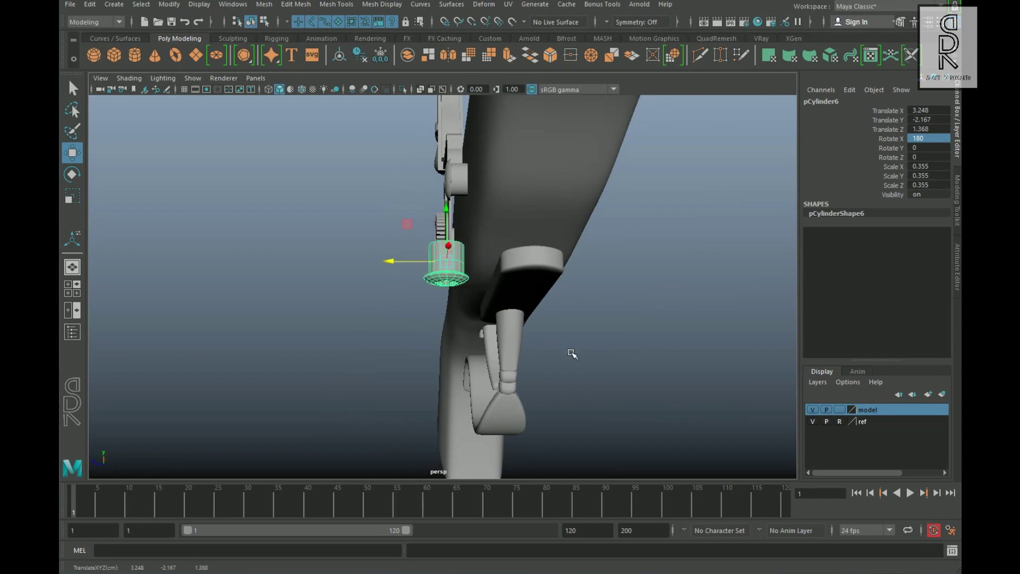
pyautogui.click(301, 89)
pyautogui.keyDown('alt'); pyautogui.moveTo(614, 349); pyautogui.dragTo(672, 380); pyautogui.keyUp('alt')
pyautogui.click(524, 266)
pyautogui.click(576, 289)
pyautogui.moveTo(524, 274); pyautogui.dragTo(197, 295)
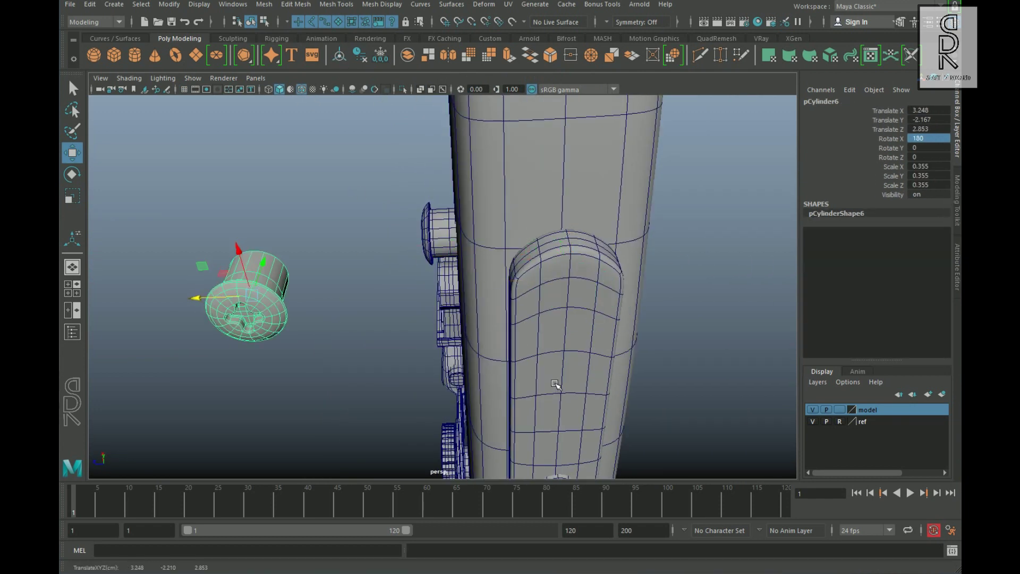
pyautogui.press('space')
pyautogui.press('space')
pyautogui.scroll(4, 588, 349)
pyautogui.keyDown('alt'); pyautogui.moveTo(587, 349); pyautogui.dragTo(627, 286, button='middle'); pyautogui.keyUp('alt')
pyautogui.scroll(3, 459, 303)
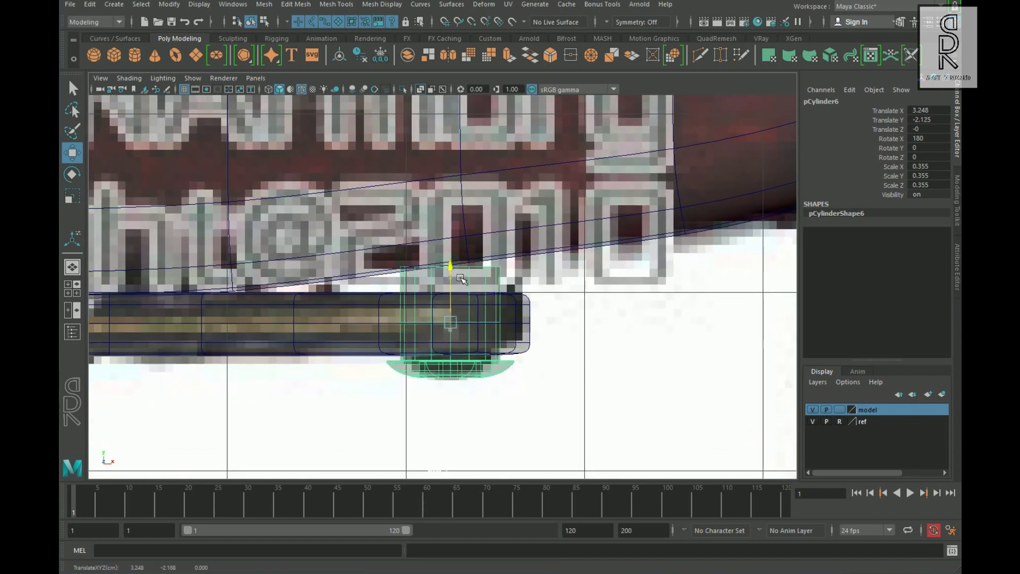
# - Scale the guard plate screw to 0.294 and seat its head against the plate's underside at Y -2.128
pyautogui.keyDown('alt'); pyautogui.moveTo(512, 413); pyautogui.dragTo(514, 367, button='middle'); pyautogui.keyUp('alt')
pyautogui.scroll(4, 514, 367)
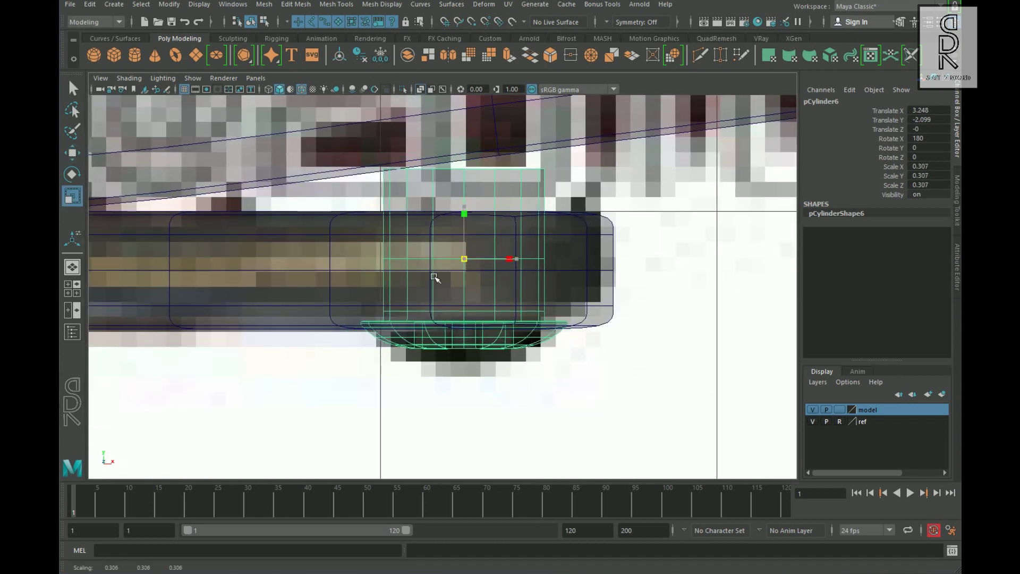
pyautogui.moveTo(471, 223); pyautogui.dragTo(471, 220)
pyautogui.click(612, 347)
# - Turn off wireframe on shaded and enable ambient occlusion and anti-aliasing in the perspective view
pyautogui.press('space')
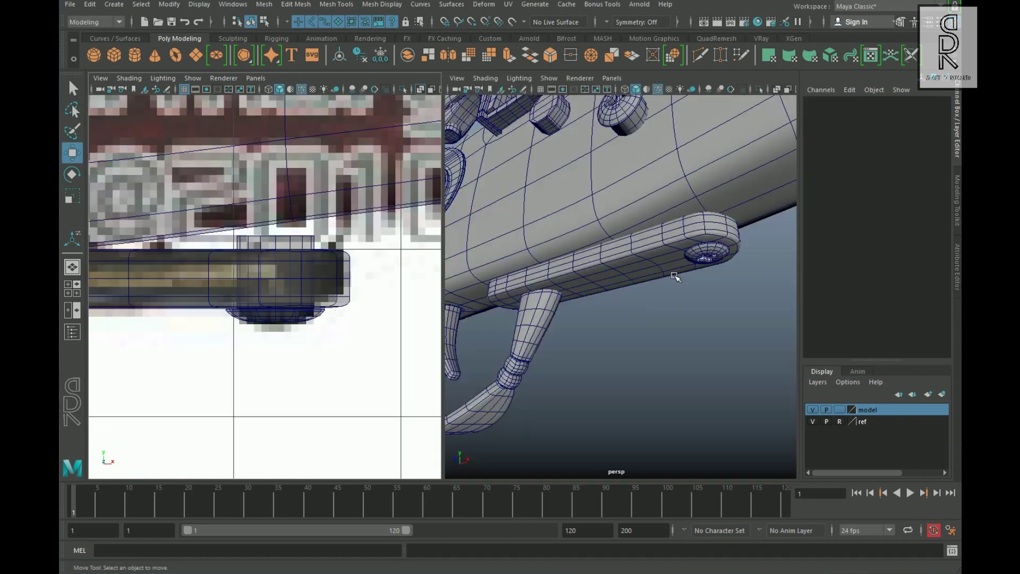
pyautogui.press('space')
pyautogui.keyDown('alt'); pyautogui.moveTo(675, 274); pyautogui.dragTo(672, 357); pyautogui.keyUp('alt')
pyautogui.scroll(5, 673, 358)
pyautogui.keyDown('alt'); pyautogui.moveTo(672, 358); pyautogui.dragTo(611, 319, button='middle'); pyautogui.keyUp('alt')
pyautogui.click(547, 351)
pyautogui.click(535, 412)
pyautogui.scroll(-4, 536, 412)
pyautogui.click(302, 89)
pyautogui.moveTo(611, 319)
pyautogui.keyDown('alt'); pyautogui.mouseDown()
pyautogui.moveTo(627, 383)
pyautogui.moveTo(619, 330)
pyautogui.mouseUp(); pyautogui.keyUp('alt')
pyautogui.click(352, 89)
pyautogui.moveTo(569, 367)
pyautogui.keyDown('alt'); pyautogui.mouseDown()
pyautogui.moveTo(566, 311)
pyautogui.moveTo(381, 119)
pyautogui.mouseUp(); pyautogui.keyUp('alt')
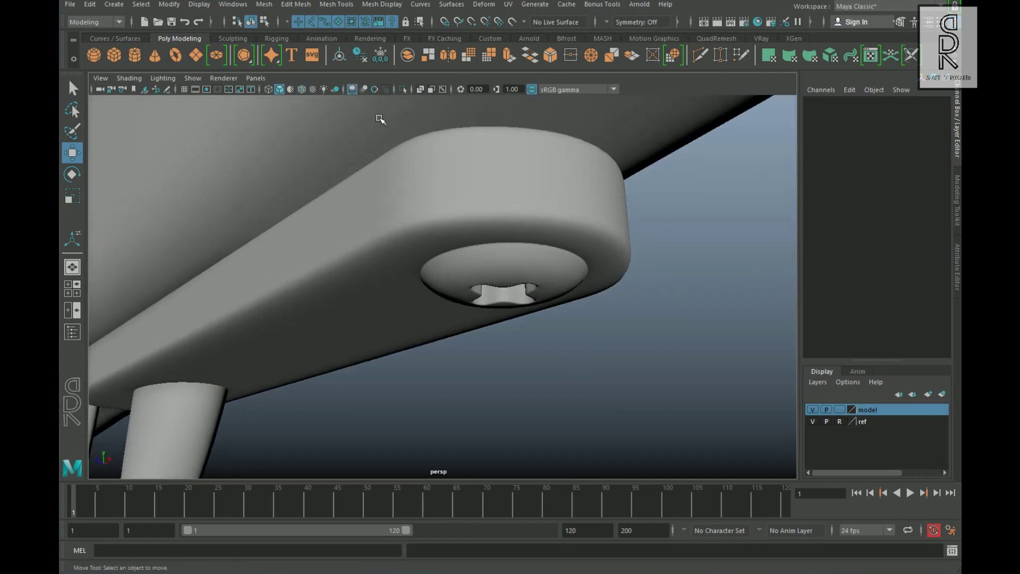
pyautogui.click(352, 90)
# - Examine the guard plate screw and the lock plate screws on the smooth-shaded model
pyautogui.keyDown('alt'); pyautogui.moveTo(611, 382); pyautogui.dragTo(607, 327); pyautogui.keyUp('alt')
pyautogui.keyDown('alt'); pyautogui.moveTo(606, 160); pyautogui.dragTo(583, 317, button='middle'); pyautogui.keyUp('alt')
pyautogui.scroll(3, 583, 318)
pyautogui.click(585, 319)
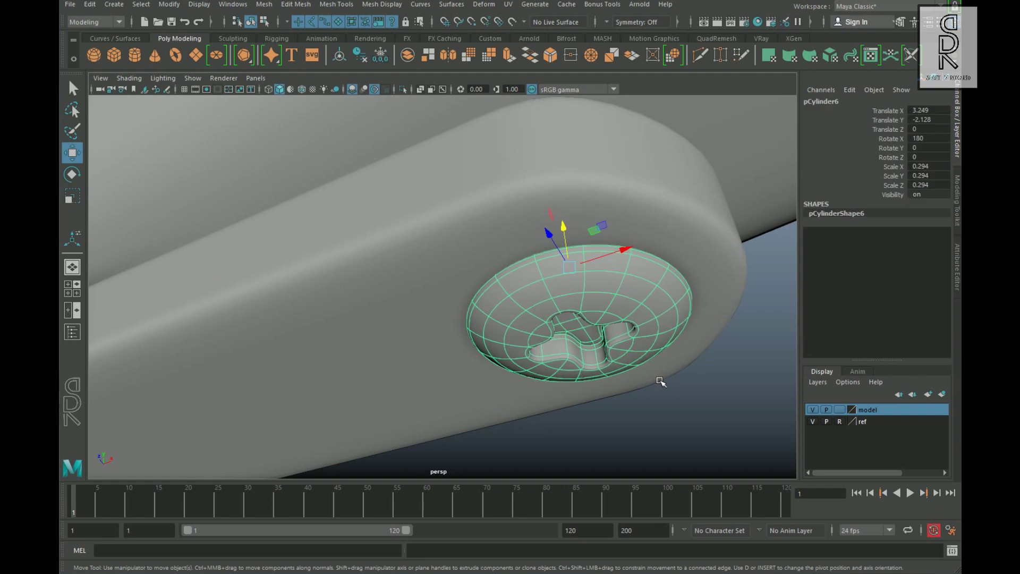
pyautogui.click(725, 411)
pyautogui.scroll(-5, 637, 393)
pyautogui.keyDown('alt'); pyautogui.moveTo(537, 399); pyautogui.dragTo(532, 298); pyautogui.keyUp('alt')
pyautogui.scroll(5, 576, 262)
pyautogui.click(587, 229)
pyautogui.scroll(-1, 567, 293)
pyautogui.scroll(-5, 567, 293)
pyautogui.click(348, 391)
pyautogui.scroll(-4, 346, 392)
pyautogui.keyDown('alt'); pyautogui.moveTo(346, 392); pyautogui.dragTo(476, 298); pyautogui.keyUp('alt')
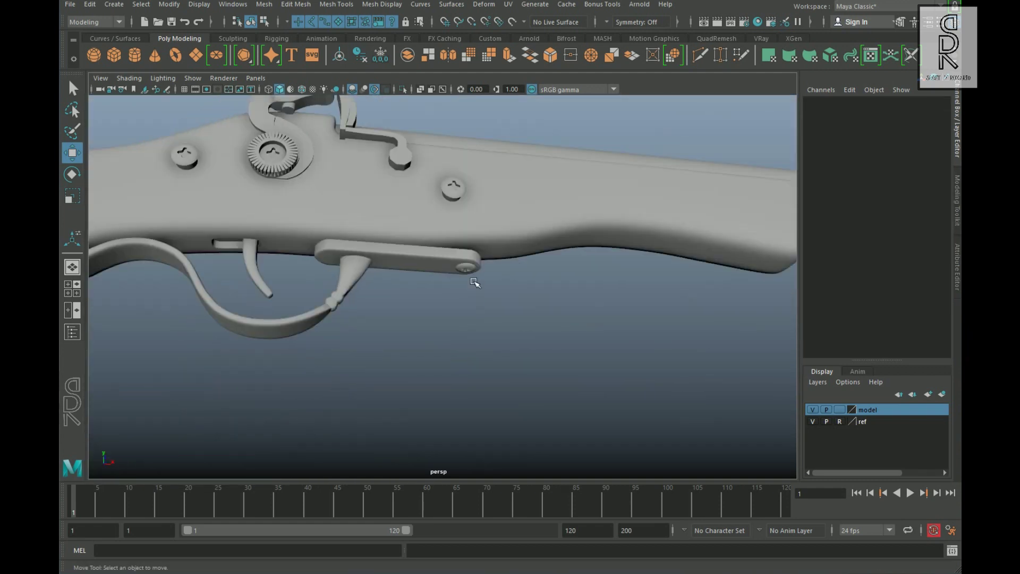
# - Duplicate the guard plate screw and shift the copy back along the plate to just ahead of the guard's front post
pyautogui.click(470, 269)
pyautogui.press('space')
pyautogui.press('space')
pyautogui.hotkey('ctrl', 'd')
pyautogui.scroll(-5, 505, 308)
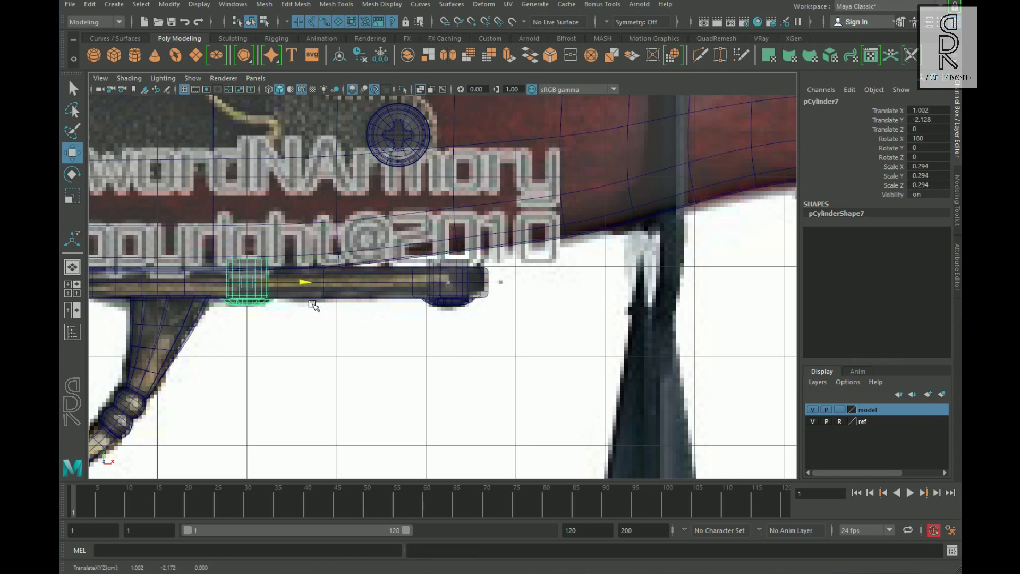
# - Lengthen the stems of both guard plate screws by raising their upper vertices, and return to object selection
pyautogui.keyDown('shift'); pyautogui.click(264, 271); pyautogui.keyUp('shift')
pyautogui.hotkey('ctrl', 'z')
pyautogui.keyDown('shift'); pyautogui.click(261, 299); pyautogui.keyUp('shift')
pyautogui.moveTo(378, 348); pyautogui.dragTo(319, 348, button='right')
pyautogui.moveTo(209, 227); pyautogui.dragTo(585, 273)
pyautogui.moveTo(349, 212); pyautogui.dragTo(366, 182)
pyautogui.moveTo(451, 271); pyautogui.dragTo(491, 234, button='right')
pyautogui.click(553, 340)
# - Duplicate the guard plate screw and move the copy forward until it sits below the forestock
pyautogui.keyDown('alt'); pyautogui.moveTo(564, 353); pyautogui.dragTo(537, 362, button='right'); pyautogui.keyUp('alt')
pyautogui.keyDown('alt'); pyautogui.moveTo(538, 362); pyautogui.dragTo(537, 377, button='middle'); pyautogui.keyUp('alt')
pyautogui.keyDown('alt'); pyautogui.moveTo(536, 377); pyautogui.dragTo(523, 386, button='right'); pyautogui.keyUp('alt')
pyautogui.click(447, 302)
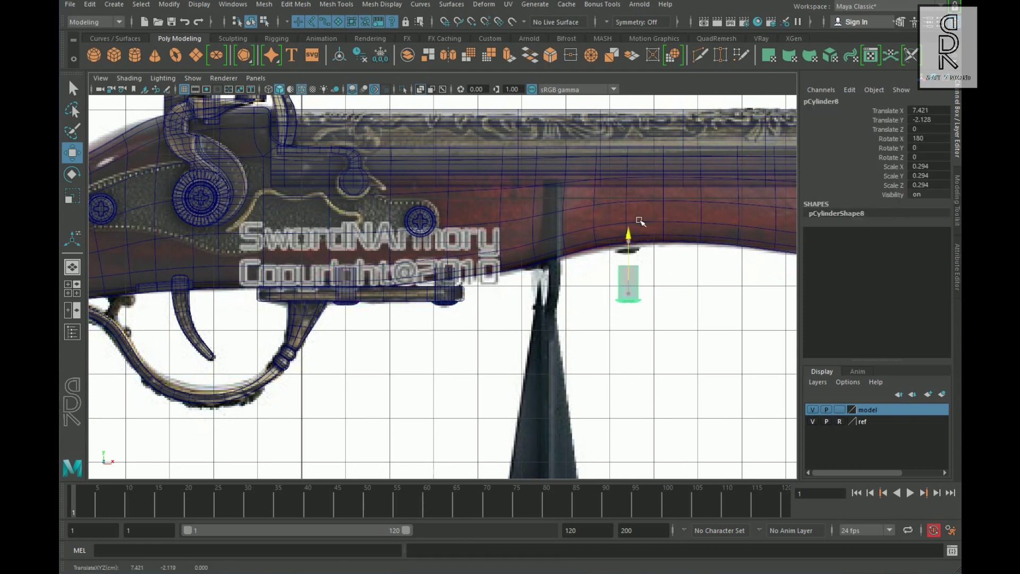
# - Raise the copied screw to the forestock's underside and tilt it about 5° around Z to follow the curved wood
pyautogui.press('space')
pyautogui.press('space')
pyautogui.keyDown('alt'); pyautogui.moveTo(711, 349); pyautogui.dragTo(738, 372, button='right'); pyautogui.keyUp('alt')
pyautogui.keyDown('alt'); pyautogui.moveTo(738, 372); pyautogui.dragTo(629, 432); pyautogui.keyUp('alt')
pyautogui.keyDown('alt'); pyautogui.moveTo(629, 432); pyautogui.dragTo(585, 465, button='middle'); pyautogui.keyUp('alt')
pyautogui.keyDown('alt'); pyautogui.moveTo(585, 464); pyautogui.dragTo(730, 472, button='right'); pyautogui.keyUp('alt')
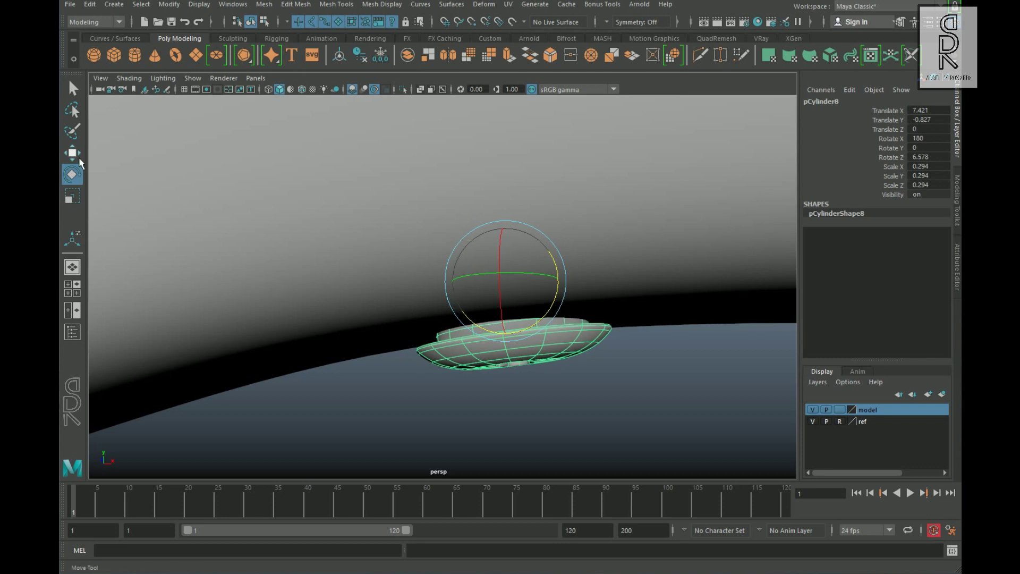
pyautogui.moveTo(523, 344); pyautogui.dragTo(523, 339)
pyautogui.keyDown('alt'); pyautogui.moveTo(522, 339); pyautogui.dragTo(553, 348, button='right'); pyautogui.keyUp('alt')
pyautogui.keyDown('alt'); pyautogui.moveTo(553, 348); pyautogui.dragTo(485, 336, button='middle'); pyautogui.keyUp('alt')
pyautogui.press('e')
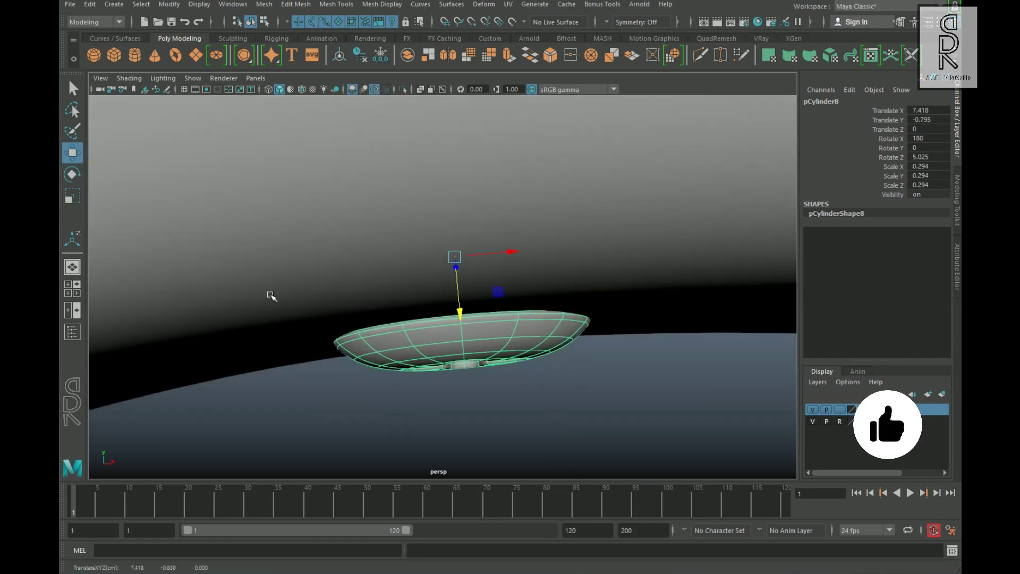
# - Nudge the forestock screw vertically so its head seats against the stock's underside
pyautogui.moveTo(467, 322); pyautogui.dragTo(468, 320)
pyautogui.keyDown('alt'); pyautogui.moveTo(467, 321); pyautogui.dragTo(533, 248); pyautogui.keyUp('alt')
pyautogui.keyDown('alt'); pyautogui.moveTo(533, 248); pyautogui.dragTo(478, 342, button='right'); pyautogui.keyUp('alt')
pyautogui.click(631, 420)
pyautogui.keyDown('alt'); pyautogui.moveTo(477, 342); pyautogui.dragTo(604, 340, button='middle'); pyautogui.keyUp('alt')
pyautogui.press('space')
pyautogui.press('space')
pyautogui.keyDown('alt'); pyautogui.moveTo(510, 343); pyautogui.dragTo(475, 364, button='right'); pyautogui.keyUp('alt')
pyautogui.keyDown('alt'); pyautogui.moveTo(475, 364); pyautogui.dragTo(401, 378, button='middle'); pyautogui.keyUp('alt')
pyautogui.press('space')
pyautogui.press('space')
pyautogui.keyDown('alt'); pyautogui.moveTo(685, 358); pyautogui.dragTo(646, 357); pyautogui.keyUp('alt')
pyautogui.keyDown('alt'); pyautogui.moveTo(646, 357); pyautogui.dragTo(583, 369, button='right'); pyautogui.keyUp('alt')
# - Duplicate the front lock plate screw and center the copy on the round lug of the frizzen arm
pyautogui.press('space')
pyautogui.press('space')
pyautogui.keyDown('alt'); pyautogui.moveTo(378, 332); pyautogui.dragTo(415, 319, button='right'); pyautogui.keyUp('alt')
pyautogui.moveTo(336, 231); pyautogui.dragTo(311, 261)
pyautogui.keyDown('ctrl'); pyautogui.click(417, 290); pyautogui.keyUp('ctrl')
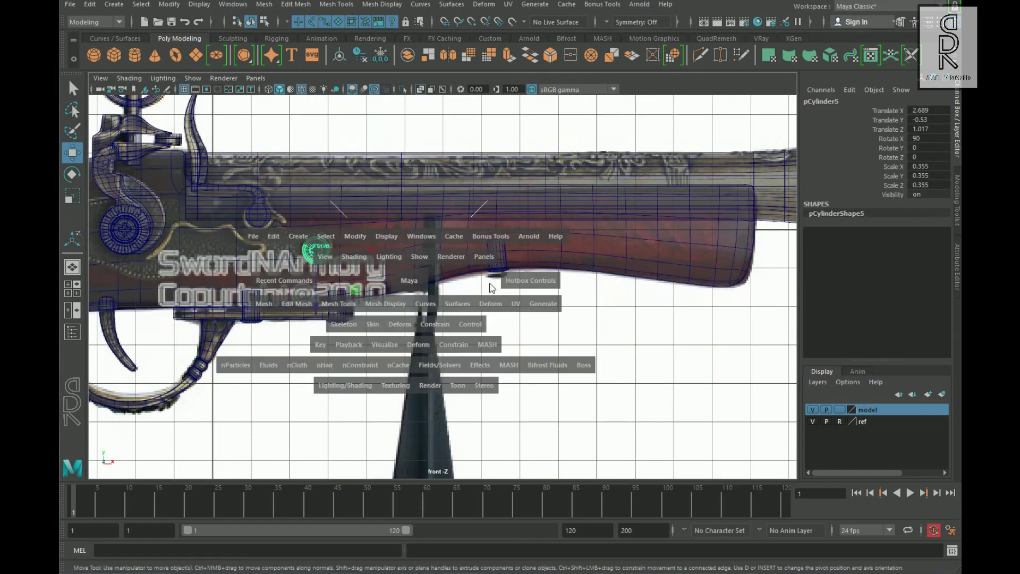
pyautogui.press('space')
pyautogui.press('space')
pyautogui.press('space')
pyautogui.press('space')
pyautogui.keyDown('alt'); pyautogui.moveTo(300, 290); pyautogui.dragTo(490, 341, button='middle'); pyautogui.keyUp('alt')
pyautogui.keyDown('alt'); pyautogui.moveTo(490, 341); pyautogui.dragTo(541, 352, button='right'); pyautogui.keyUp('alt')
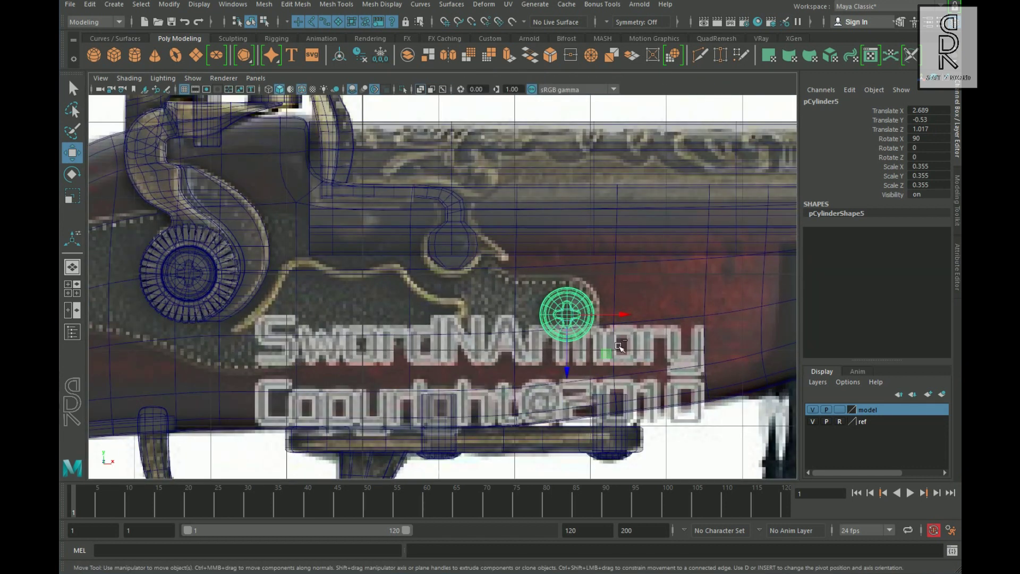
pyautogui.moveTo(468, 323); pyautogui.dragTo(467, 321)
pyautogui.keyDown('alt'); pyautogui.moveTo(467, 321); pyautogui.dragTo(461, 367, button='middle'); pyautogui.keyUp('alt')
pyautogui.keyDown('alt'); pyautogui.moveTo(461, 367); pyautogui.dragTo(542, 372, button='right'); pyautogui.keyUp('alt')
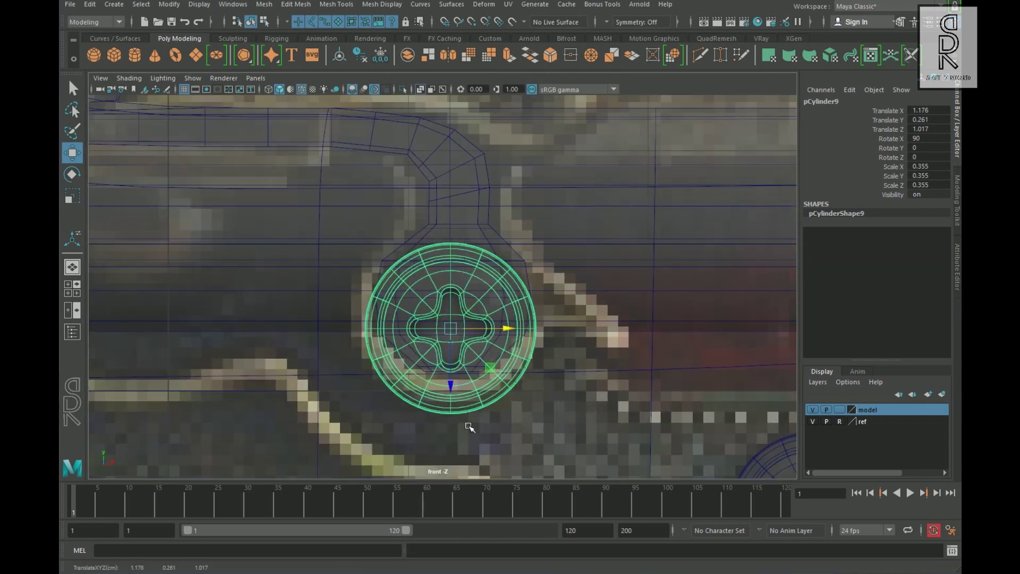
# - Scale the frizzen lug screw uniformly to 0.307 and set it against the lug's outer face
pyautogui.press('space')
pyautogui.press('space')
pyautogui.moveTo(452, 399)
pyautogui.keyDown('alt'); pyautogui.mouseDown()
pyautogui.moveTo(539, 412)
pyautogui.moveTo(601, 407)
pyautogui.mouseUp(); pyautogui.keyUp('alt')
pyautogui.keyDown('alt'); pyautogui.moveTo(600, 406); pyautogui.dragTo(659, 410, button='right'); pyautogui.keyUp('alt')
pyautogui.moveTo(352, 356); pyautogui.dragTo(347, 355)
pyautogui.click(607, 376)
pyautogui.keyDown('alt'); pyautogui.moveTo(606, 376); pyautogui.dragTo(540, 394); pyautogui.keyUp('alt')
pyautogui.click(437, 313)
pyautogui.press('r')
pyautogui.moveTo(434, 304); pyautogui.dragTo(426, 306)
pyautogui.keyDown('alt'); pyautogui.moveTo(499, 354); pyautogui.dragTo(576, 360, button='right'); pyautogui.keyUp('alt')
pyautogui.keyDown('alt'); pyautogui.moveTo(577, 361); pyautogui.dragTo(633, 370); pyautogui.keyUp('alt')
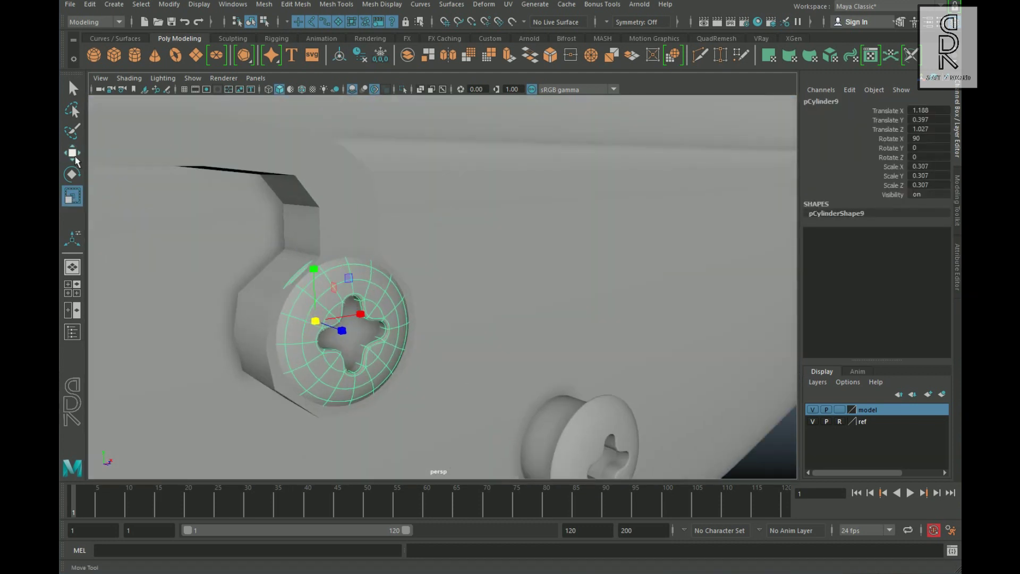
# - Fine-tune the fit between the frizzen lug and its screw head with a small move
pyautogui.click(362, 221)
pyautogui.keyDown('alt'); pyautogui.moveTo(367, 239); pyautogui.dragTo(420, 250, button='right'); pyautogui.keyUp('alt')
pyautogui.keyDown('alt'); pyautogui.moveTo(420, 250); pyautogui.dragTo(395, 269); pyautogui.keyUp('alt')
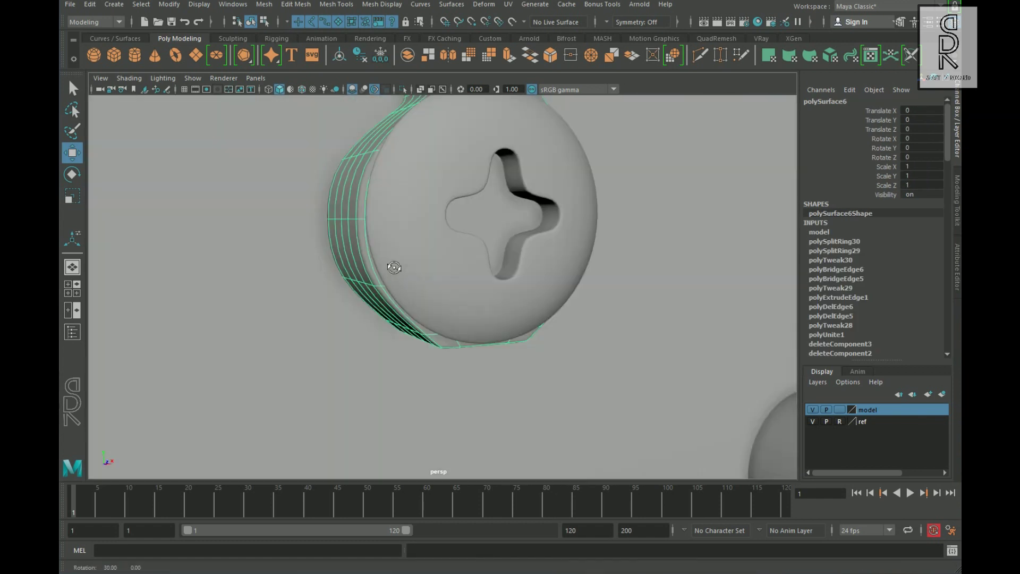
pyautogui.click(406, 271)
pyautogui.moveTo(454, 279); pyautogui.dragTo(456, 284)
# - Hide the model layer and assign all the screws to it so only the reference image remains
pyautogui.keyDown('alt'); pyautogui.moveTo(620, 314); pyautogui.dragTo(333, 326, button='right'); pyautogui.keyUp('alt')
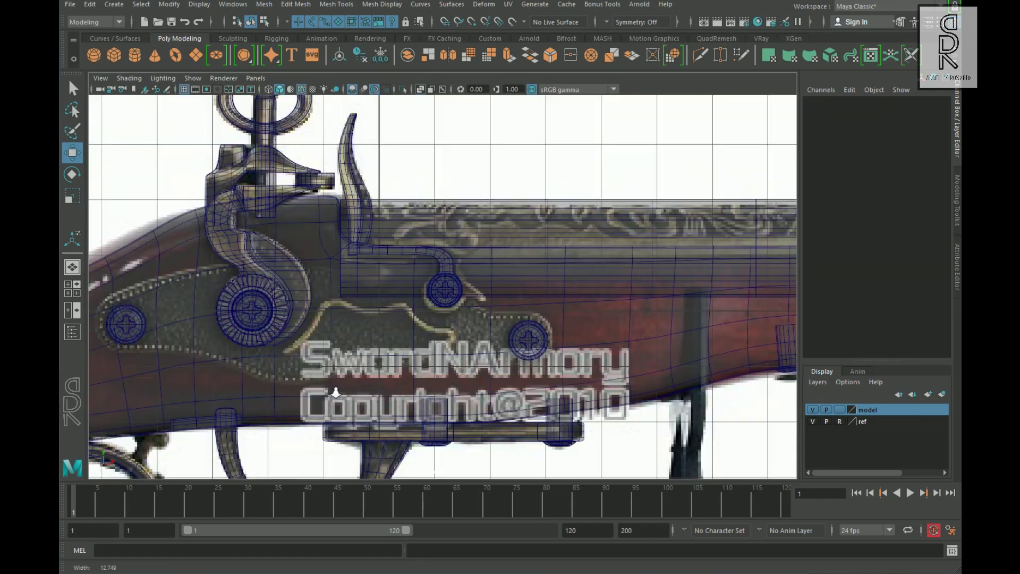
pyautogui.scroll(-5, 335, 392)
pyautogui.moveTo(336, 392)
pyautogui.keyDown('alt'); pyautogui.mouseDown(button='middle')
pyautogui.moveTo(277, 392)
pyautogui.moveTo(334, 402)
pyautogui.mouseUp(button='middle'); pyautogui.keyUp('alt')
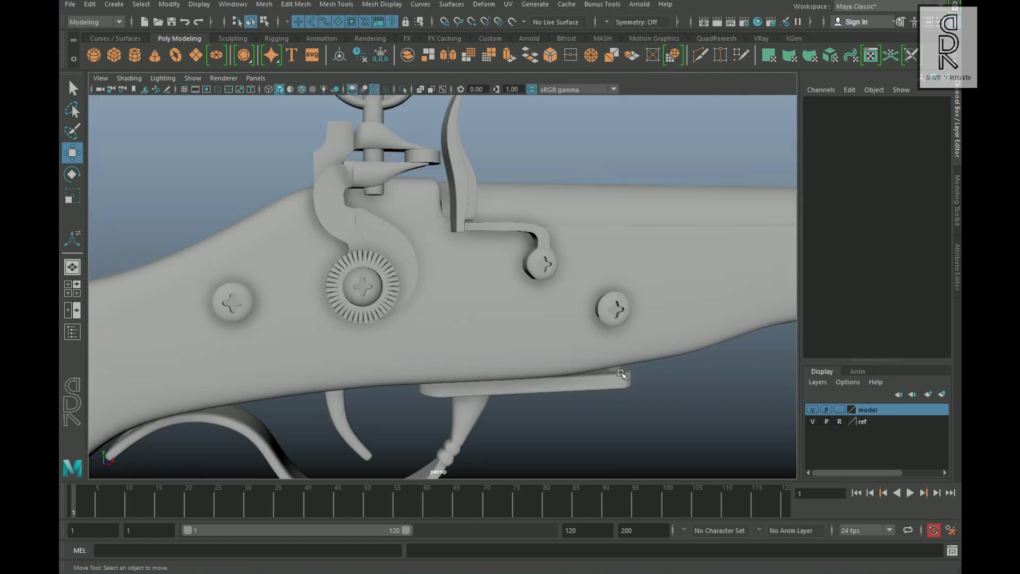
pyautogui.scroll(-15, 622, 374)
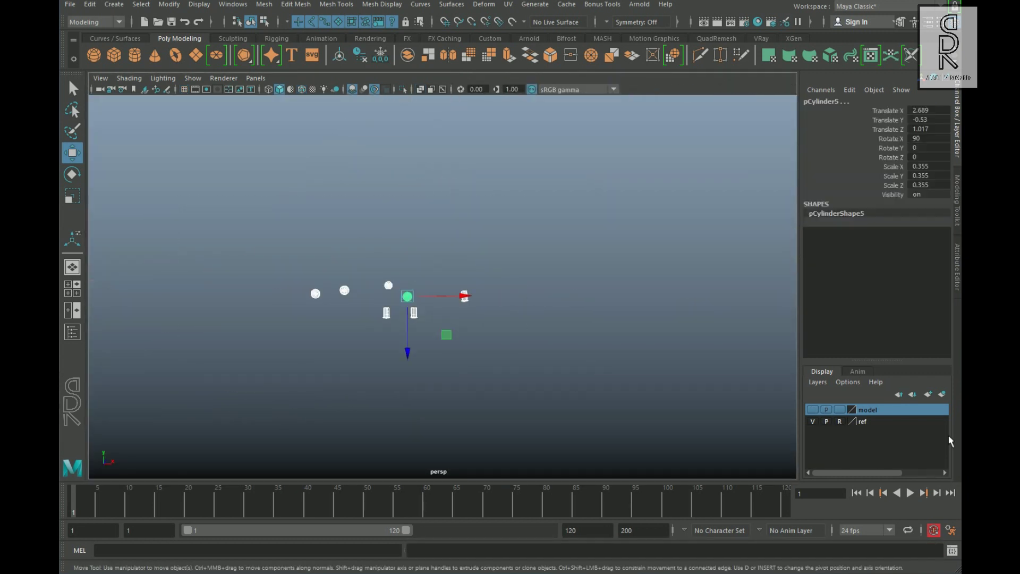
pyautogui.click(588, 364)
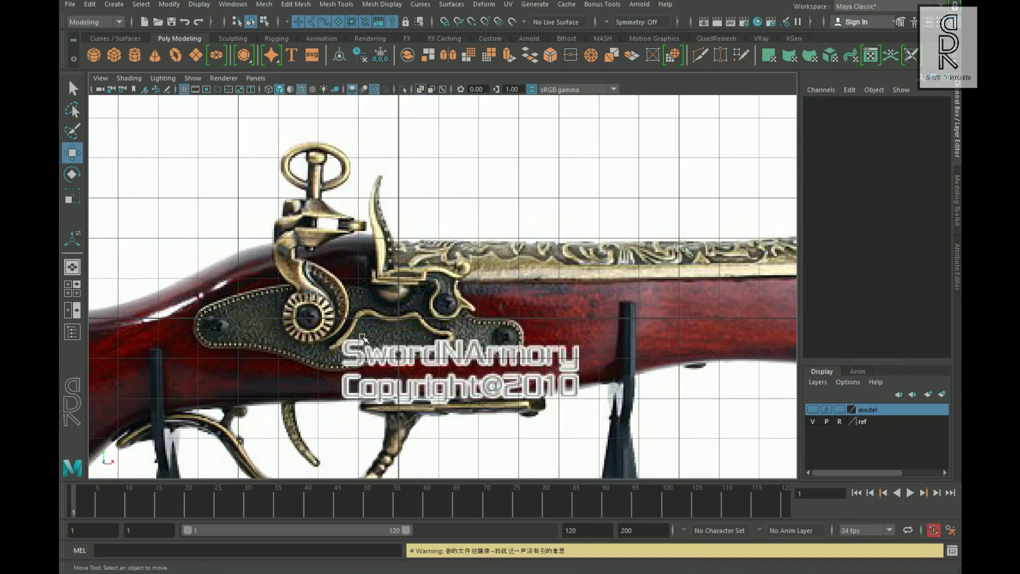
# - Create a polygon cube and stretch it along the length of the engraved lock plate in the reference
pyautogui.scroll(3, 442, 287)
pyautogui.click(115, 55)
pyautogui.moveTo(492, 268); pyautogui.dragTo(266, 275)
pyautogui.moveTo(283, 258); pyautogui.dragTo(226, 258, button='right')
pyautogui.moveTo(270, 229); pyautogui.dragTo(325, 316)
pyautogui.moveTo(335, 276); pyautogui.dragTo(690, 277)
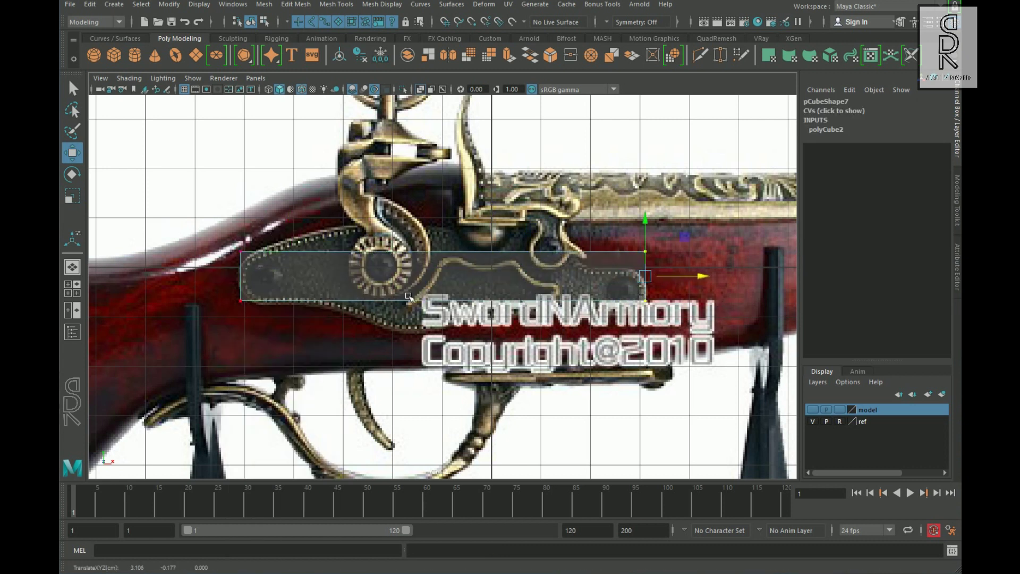
# - Delete the stretched cube's back and side faces to keep a single flat face for the lock plate
pyautogui.press('space')
pyautogui.press('space')
pyautogui.keyDown('alt'); pyautogui.moveTo(549, 367); pyautogui.dragTo(342, 333); pyautogui.keyUp('alt')
pyautogui.moveTo(492, 255); pyautogui.dragTo(492, 297, button='right')
pyautogui.click(481, 272)
pyautogui.keyDown('shift'); pyautogui.doubleClick(465, 242); pyautogui.keyUp('shift')
pyautogui.press('Delete')
pyautogui.click(500, 279)
pyautogui.press('space')
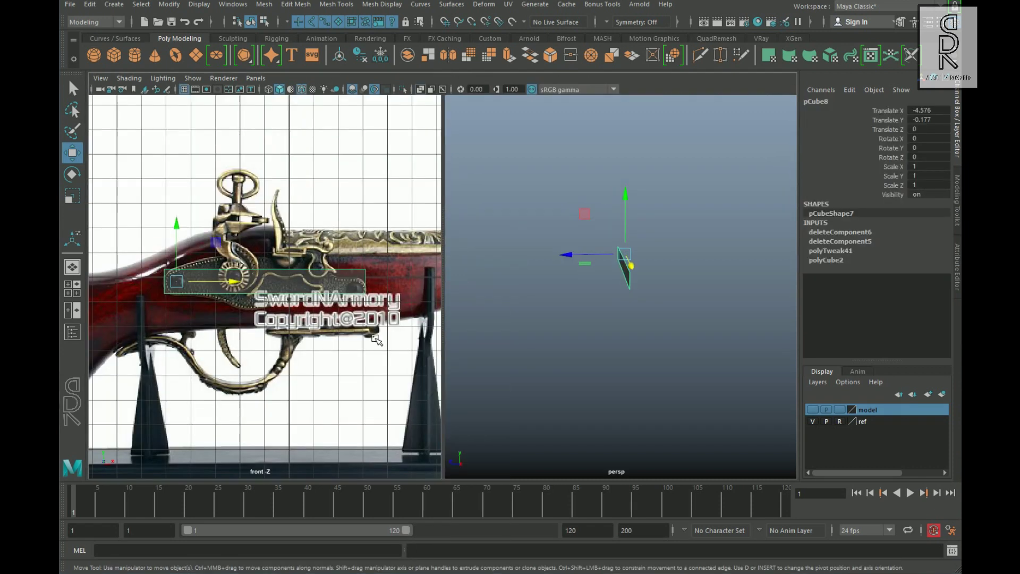
# - Shorten the flat face to the lock plate's rear section and raise its upper front vertex to the plate outline
pyautogui.press('space')
pyautogui.scroll(3, 396, 233)
pyautogui.keyDown('alt'); pyautogui.moveTo(456, 263); pyautogui.dragTo(329, 259, button='middle'); pyautogui.keyUp('alt')
pyautogui.moveTo(645, 234); pyautogui.dragTo(691, 269)
pyautogui.moveTo(722, 251); pyautogui.dragTo(293, 255)
pyautogui.moveTo(231, 240); pyautogui.dragTo(149, 225, button='right')
pyautogui.moveTo(212, 202); pyautogui.dragTo(261, 234)
pyautogui.moveTo(236, 161); pyautogui.dragTo(236, 142)
# - Extrude the face's front edge forward to the cock's toothed disc and fit the new upper vertex to the outline
pyautogui.moveTo(229, 247); pyautogui.dragTo(230, 215, button='right')
pyautogui.moveTo(215, 229); pyautogui.dragTo(304, 299)
pyautogui.keyDown('shift'); pyautogui.moveTo(293, 240); pyautogui.dragTo(366, 240); pyautogui.keyUp('shift')
pyautogui.moveTo(285, 230); pyautogui.dragTo(228, 226, button='right')
pyautogui.moveTo(289, 184); pyautogui.dragTo(326, 212)
pyautogui.moveTo(310, 192); pyautogui.dragTo(318, 176)
# - Extrude the plate's front edge in three more sections past the pan, fitting their vertices to the notched outline
pyautogui.hotkey('ctrl', 'e')
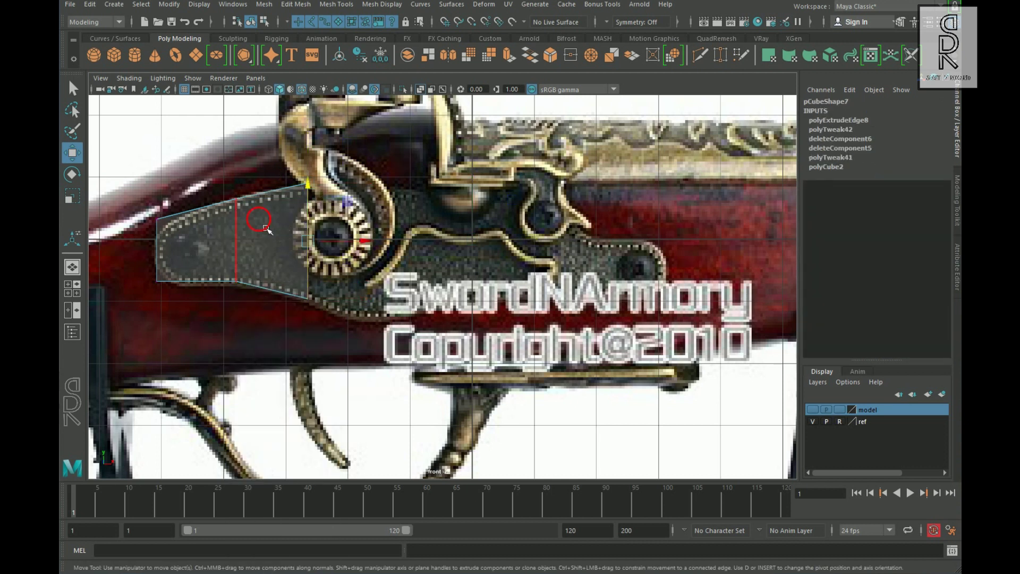
pyautogui.moveTo(317, 273); pyautogui.dragTo(487, 276)
pyautogui.hotkey('ctrl', 'e')
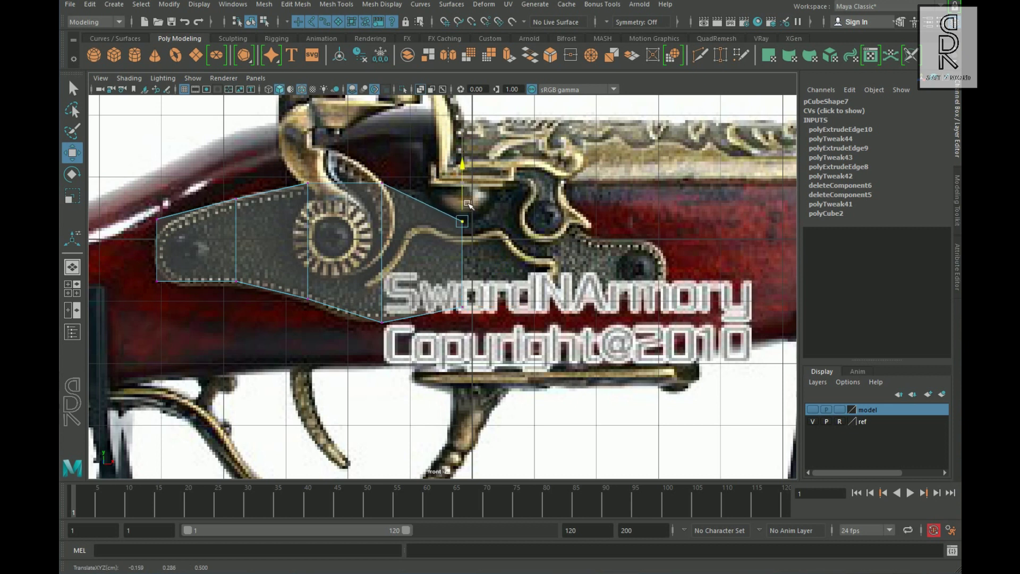
pyautogui.moveTo(456, 210); pyautogui.dragTo(456, 178, button='right')
pyautogui.click(462, 268)
pyautogui.keyDown('shift'); pyautogui.moveTo(519, 268); pyautogui.dragTo(568, 270); pyautogui.keyUp('shift')
pyautogui.moveTo(497, 204); pyautogui.dragTo(526, 237)
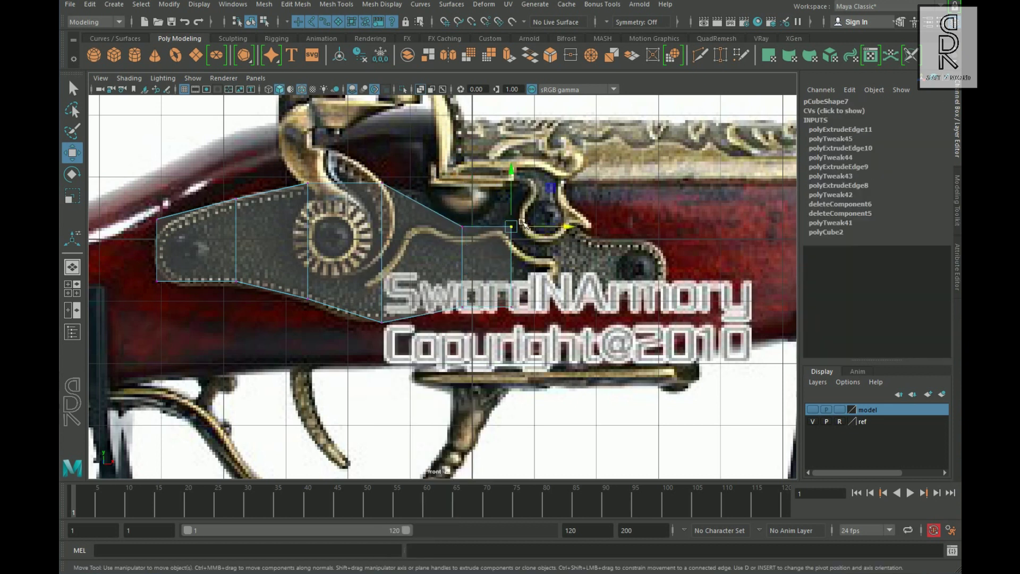
pyautogui.moveTo(511, 173); pyautogui.dragTo(511, 134)
# - Extrude two final sections to the lock plate's front tip, lowering the upper vertices to the reference outline
pyautogui.click(511, 247)
pyautogui.keyDown('shift'); pyautogui.moveTo(567, 248); pyautogui.dragTo(647, 250); pyautogui.keyUp('shift')
pyautogui.moveTo(552, 224); pyautogui.dragTo(512, 223, button='right')
pyautogui.moveTo(576, 173); pyautogui.dragTo(606, 205)
pyautogui.moveTo(591, 131); pyautogui.dragTo(590, 181)
pyautogui.keyDown('alt'); pyautogui.moveTo(601, 255); pyautogui.dragTo(568, 250, button='middle'); pyautogui.keyUp('alt')
pyautogui.moveTo(531, 244); pyautogui.dragTo(532, 213, button='right')
pyautogui.click(559, 269)
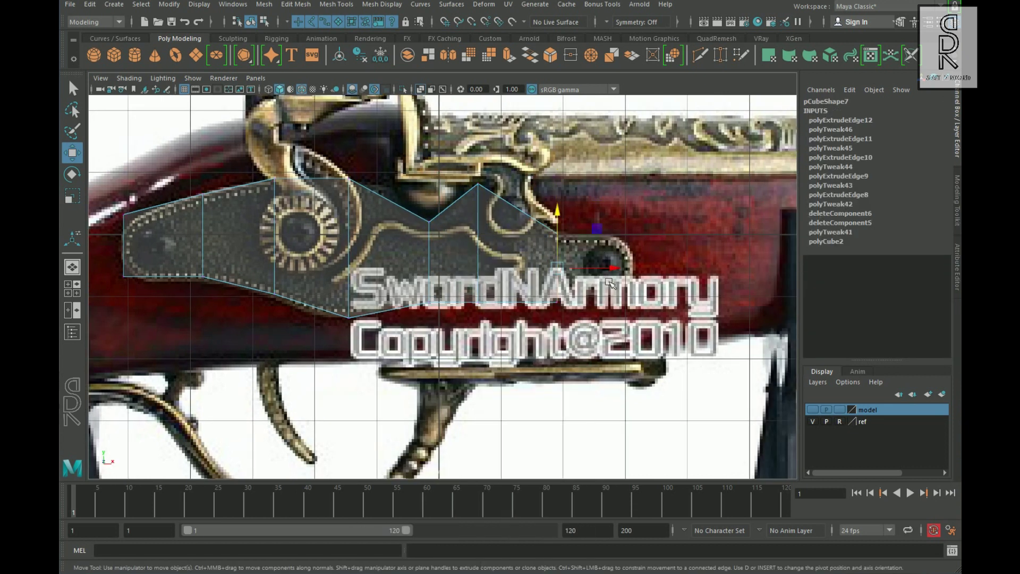
pyautogui.keyDown('shift'); pyautogui.moveTo(616, 268); pyautogui.dragTo(692, 268); pyautogui.keyUp('shift')
# - Insert vertical edge loops around the pan notch and the frizzen lug, and move their upper vertices onto the plate outline
pyautogui.keyDown('alt'); pyautogui.moveTo(400, 228); pyautogui.dragTo(470, 256, button='middle'); pyautogui.keyUp('alt')
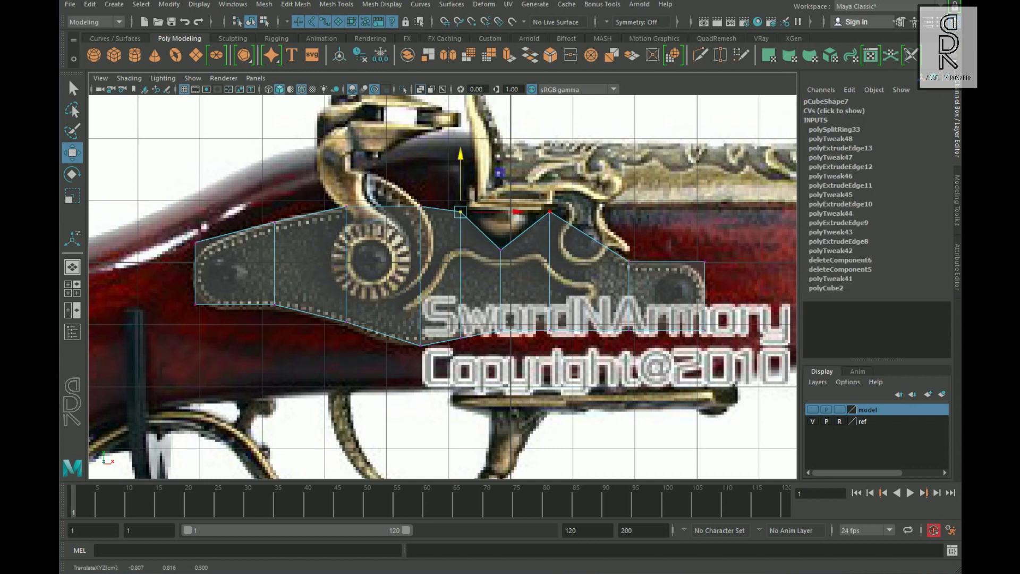
pyautogui.moveTo(498, 253); pyautogui.dragTo(429, 254, button='right')
pyautogui.moveTo(470, 219); pyautogui.dragTo(536, 241)
pyautogui.moveTo(504, 211); pyautogui.dragTo(514, 227)
pyautogui.moveTo(601, 257); pyautogui.dragTo(518, 257, button='right')
pyautogui.click(590, 236)
pyautogui.moveTo(578, 226); pyautogui.dragTo(601, 248)
pyautogui.moveTo(590, 204); pyautogui.dragTo(590, 196)
# - Insert a lengthwise edge loop through the lock plate and pull its end vertices outward to round both ends
pyautogui.keyDown('alt'); pyautogui.moveTo(625, 185); pyautogui.dragTo(625, 181, button='middle'); pyautogui.keyUp('alt')
pyautogui.moveTo(181, 224); pyautogui.dragTo(208, 250)
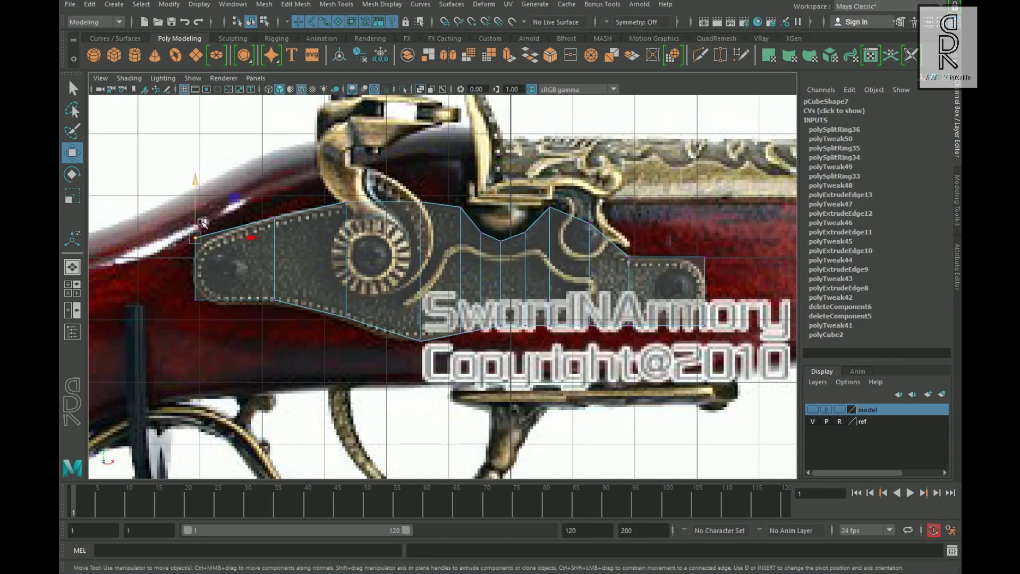
pyautogui.click(461, 276)
pyautogui.moveTo(488, 302); pyautogui.dragTo(452, 265, button='right')
pyautogui.moveTo(255, 259); pyautogui.dragTo(197, 272, button='right')
pyautogui.click(196, 272)
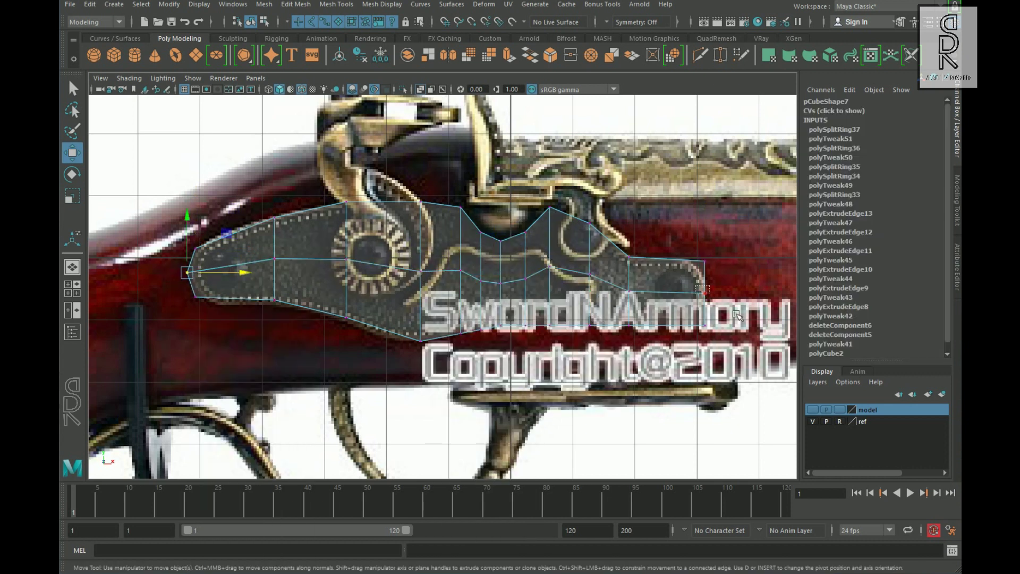
# - Cut edge loops along the upper and lower borders of the lock plate and just inside both ends
pyautogui.keyDown('shift'); pyautogui.moveTo(449, 257); pyautogui.dragTo(448, 226, button='right'); pyautogui.keyUp('shift')
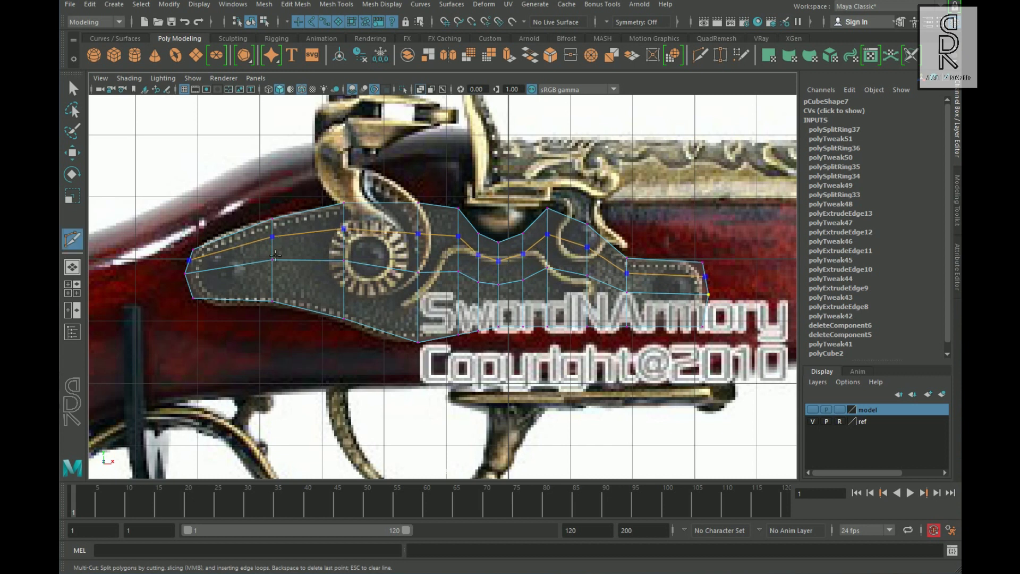
pyautogui.keyDown('ctrl'); pyautogui.click(202, 276); pyautogui.keyUp('ctrl')
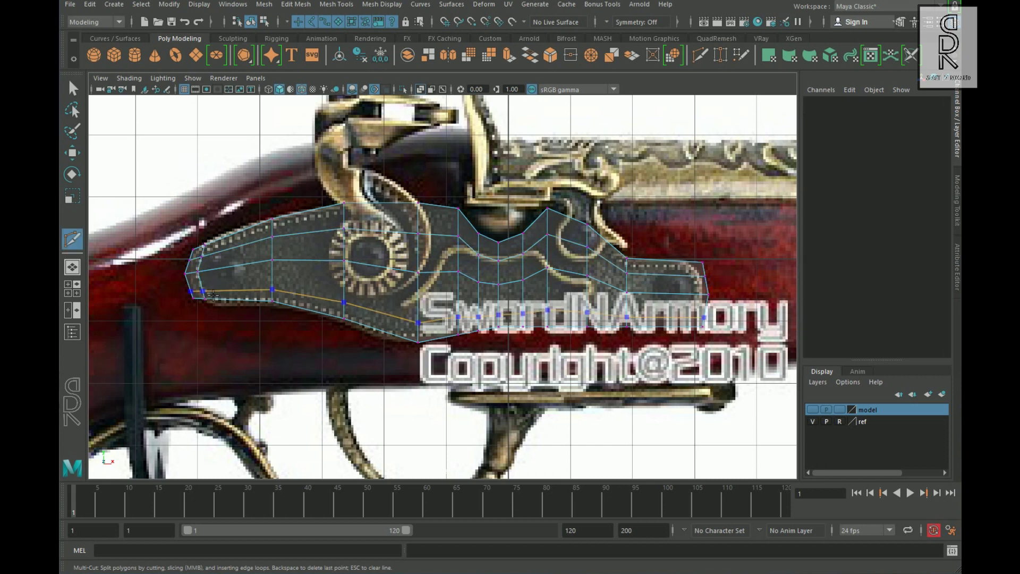
pyautogui.keyDown('ctrl'); pyautogui.click(700, 296); pyautogui.keyUp('ctrl')
# - Hide the ref layer and cut diagonal edges across the corner faces at the lock plate's front end
pyautogui.press('q')
pyautogui.keyDown('alt'); pyautogui.moveTo(700, 296); pyautogui.dragTo(502, 303, button='middle'); pyautogui.keyUp('alt')
pyautogui.scroll(5, 503, 302)
pyautogui.click(813, 422)
pyautogui.scroll(-2, 690, 333)
pyautogui.keyDown('alt'); pyautogui.moveTo(655, 343); pyautogui.dragTo(778, 321, button='middle'); pyautogui.keyUp('alt')
pyautogui.click(651, 259)
pyautogui.keyDown('alt'); pyautogui.moveTo(613, 271); pyautogui.dragTo(488, 302, button='middle'); pyautogui.keyUp('alt')
pyautogui.keyDown('alt'); pyautogui.moveTo(488, 301); pyautogui.dragTo(830, 390, button='right'); pyautogui.keyUp('alt')
pyautogui.keyDown('alt'); pyautogui.moveTo(664, 313); pyautogui.dragTo(533, 285, button='middle'); pyautogui.keyUp('alt')
pyautogui.keyDown('alt'); pyautogui.moveTo(596, 309); pyautogui.dragTo(611, 200, button='middle'); pyautogui.keyUp('alt')
pyautogui.click(503, 283)
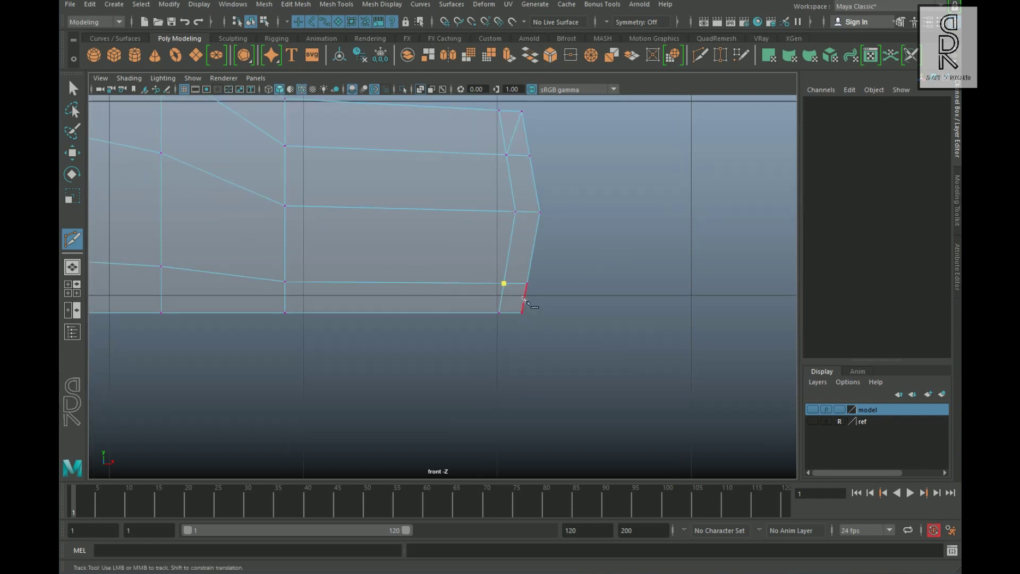
pyautogui.click(522, 312)
pyautogui.rightClick(617, 366)
# - Cut matching diagonal edges across the corner faces at the lock plate's rear end
pyautogui.keyDown('alt'); pyautogui.moveTo(616, 366); pyautogui.dragTo(407, 343, button='right'); pyautogui.keyUp('alt')
pyautogui.keyDown('alt'); pyautogui.moveTo(406, 343); pyautogui.dragTo(787, 342, button='middle'); pyautogui.keyUp('alt')
pyautogui.keyDown('alt'); pyautogui.moveTo(638, 340); pyautogui.dragTo(776, 345, button='right'); pyautogui.keyUp('alt')
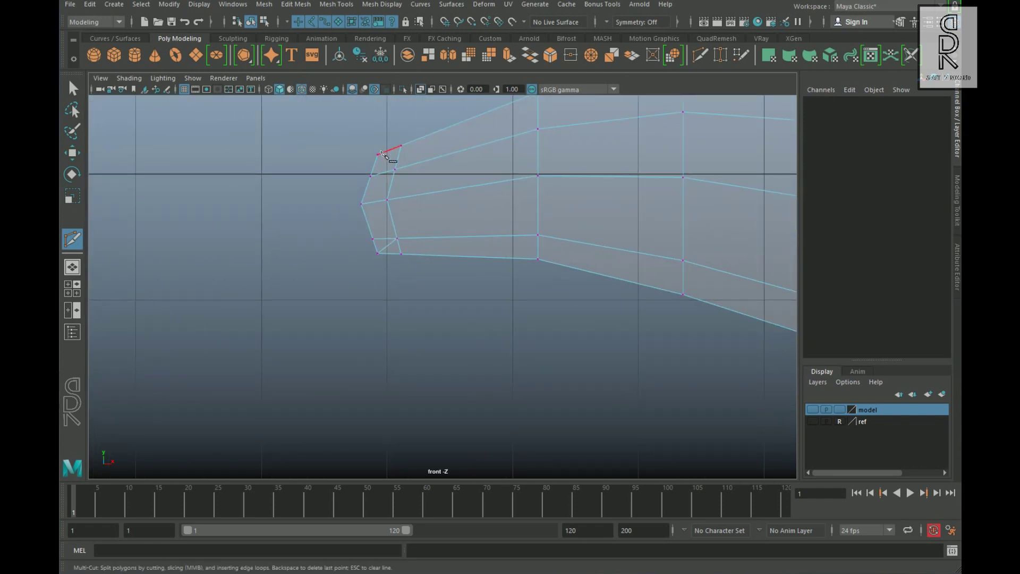
pyautogui.keyDown('alt'); pyautogui.moveTo(452, 271); pyautogui.dragTo(391, 325, button='middle'); pyautogui.keyUp('alt')
pyautogui.keyDown('alt'); pyautogui.moveTo(391, 326); pyautogui.dragTo(431, 358, button='right'); pyautogui.keyUp('alt')
pyautogui.moveTo(352, 205); pyautogui.dragTo(353, 170, button='right')
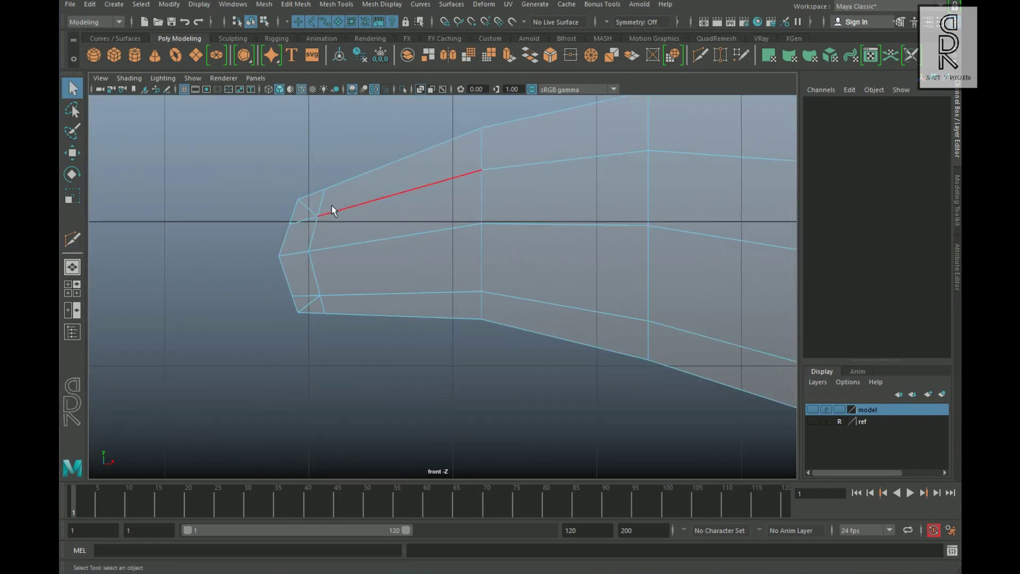
# - Delete the leftover edges beside the diagonals at the lock plate's rear corners
pyautogui.click(321, 204)
pyautogui.keyDown('shift'); pyautogui.click(305, 220); pyautogui.keyUp('shift')
pyautogui.keyDown('shift'); pyautogui.moveTo(491, 239); pyautogui.dragTo(590, 287, button='right'); pyautogui.keyUp('shift')
# - Delete the leftover edges beside the diagonals at the lock plate's front corners
pyautogui.keyDown('alt'); pyautogui.moveTo(636, 342); pyautogui.dragTo(468, 319, button='right'); pyautogui.keyUp('alt')
pyautogui.keyDown('alt'); pyautogui.moveTo(638, 298); pyautogui.dragTo(457, 277, button='middle'); pyautogui.keyUp('alt')
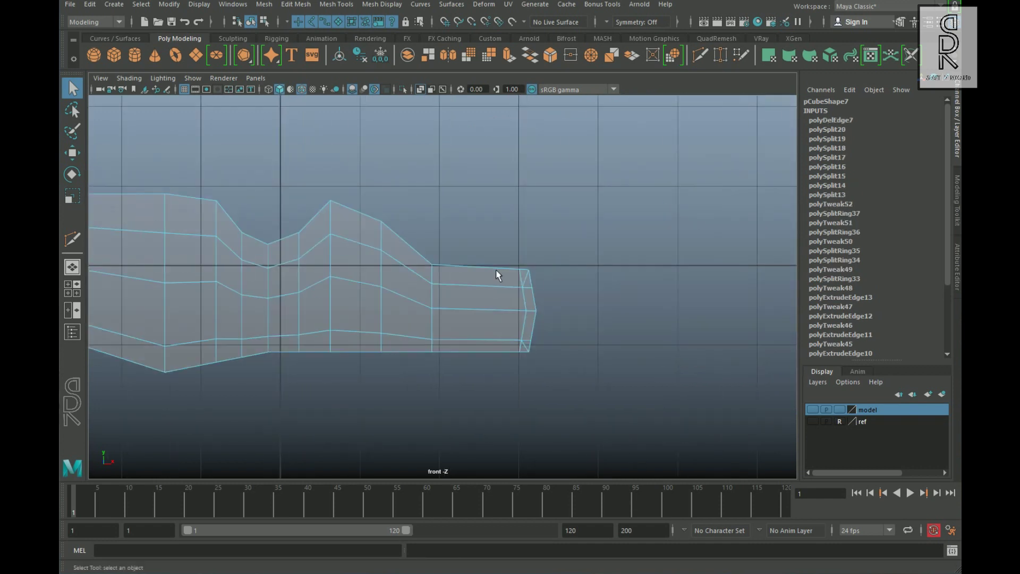
pyautogui.keyDown('alt'); pyautogui.moveTo(496, 270); pyautogui.dragTo(572, 283, button='right'); pyautogui.keyUp('alt')
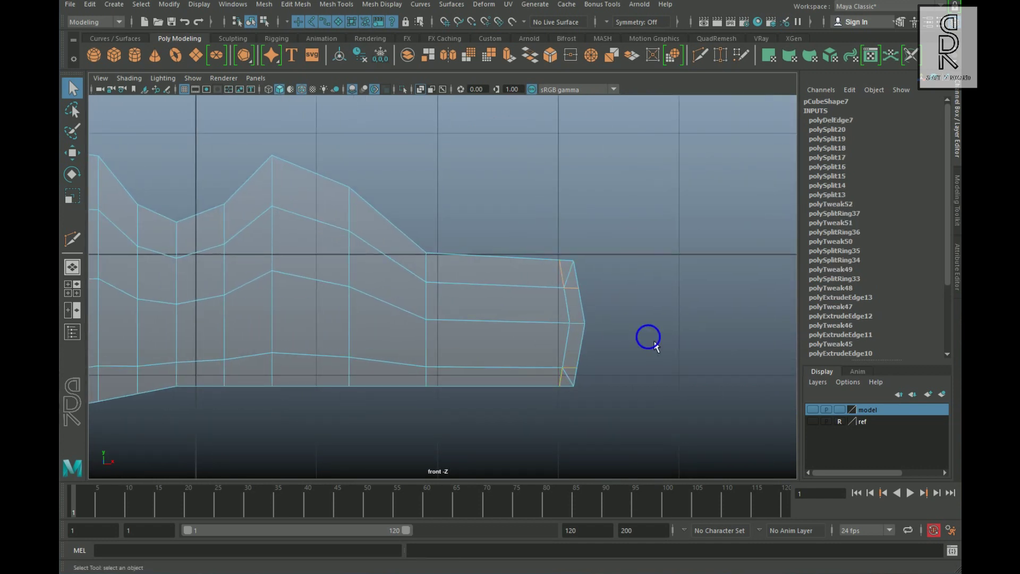
pyautogui.press('Delete')
pyautogui.scroll(-2, 623, 393)
pyautogui.keyDown('alt'); pyautogui.moveTo(377, 340); pyautogui.dragTo(524, 354, button='middle'); pyautogui.keyUp('alt')
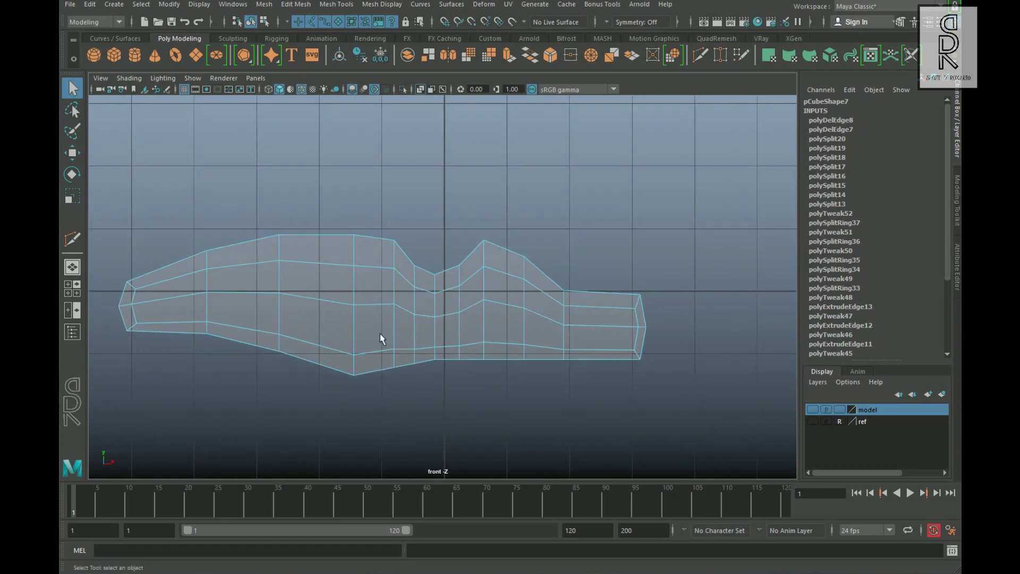
# - Show the ref layer again and delete the lock plate's construction history
pyautogui.keyDown('alt'); pyautogui.moveTo(458, 359); pyautogui.dragTo(475, 353, button='middle'); pyautogui.keyUp('alt')
pyautogui.click(812, 422)
pyautogui.hotkey('alt', 'shift', 'd')
pyautogui.keyDown('alt'); pyautogui.moveTo(467, 285); pyautogui.dragTo(524, 305, button='right'); pyautogui.keyUp('alt')
pyautogui.keyDown('alt'); pyautogui.moveTo(315, 313); pyautogui.dragTo(433, 297, button='middle'); pyautogui.keyUp('alt')
pyautogui.press('F9')
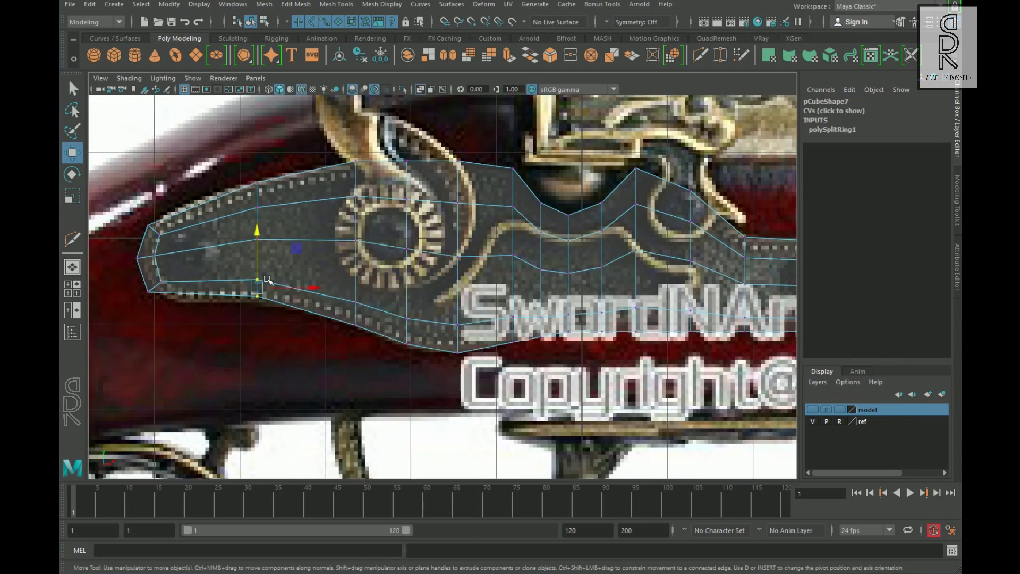
# - Split edge rings in the lock plate's rear section and move the vertices onto the rounded rear outline of the reference
pyautogui.moveTo(154, 231); pyautogui.dragTo(160, 227)
pyautogui.moveTo(216, 216); pyautogui.dragTo(213, 186, button='right')
pyautogui.click(211, 219)
pyautogui.keyDown('ctrl'); pyautogui.moveTo(342, 230); pyautogui.dragTo(277, 247, button='right'); pyautogui.keyUp('ctrl')
pyautogui.moveTo(223, 257); pyautogui.dragTo(170, 258, button='right')
pyautogui.moveTo(201, 272); pyautogui.dragTo(231, 318)
pyautogui.moveTo(222, 264); pyautogui.dragTo(221, 268)
pyautogui.moveTo(328, 246); pyautogui.dragTo(338, 219, button='right')
pyautogui.click(332, 199)
pyautogui.keyDown('ctrl'); pyautogui.moveTo(478, 237); pyautogui.dragTo(354, 268, button='right'); pyautogui.keyUp('ctrl')
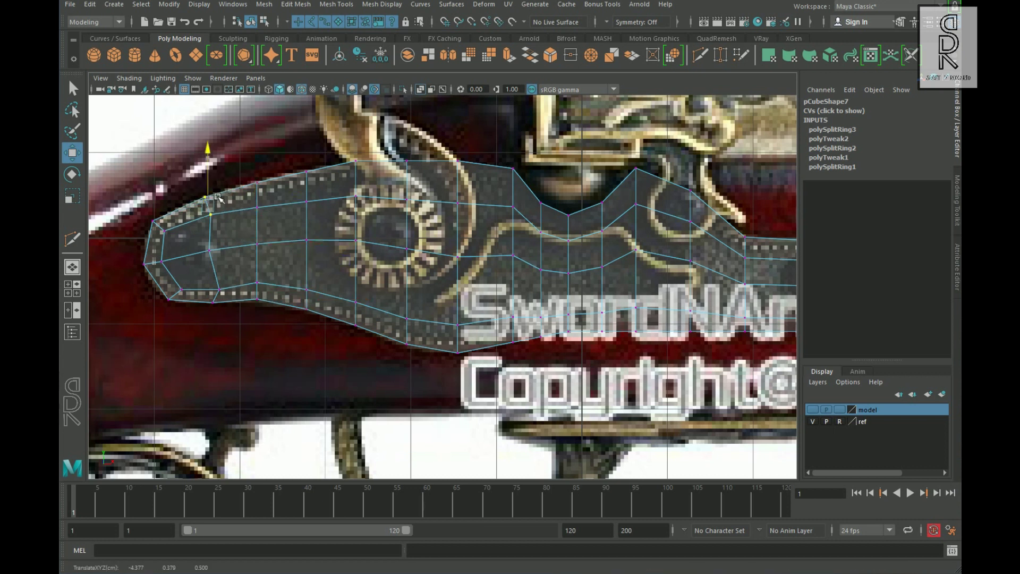
# - Move the vertices at the lock plate's front end to follow the rounded tip and lower border in the reference
pyautogui.keyDown('alt'); pyautogui.moveTo(463, 289); pyautogui.dragTo(146, 278, button='middle'); pyautogui.keyUp('alt')
pyautogui.scroll(2, 479, 239)
pyautogui.moveTo(510, 232); pyautogui.dragTo(511, 202, button='right')
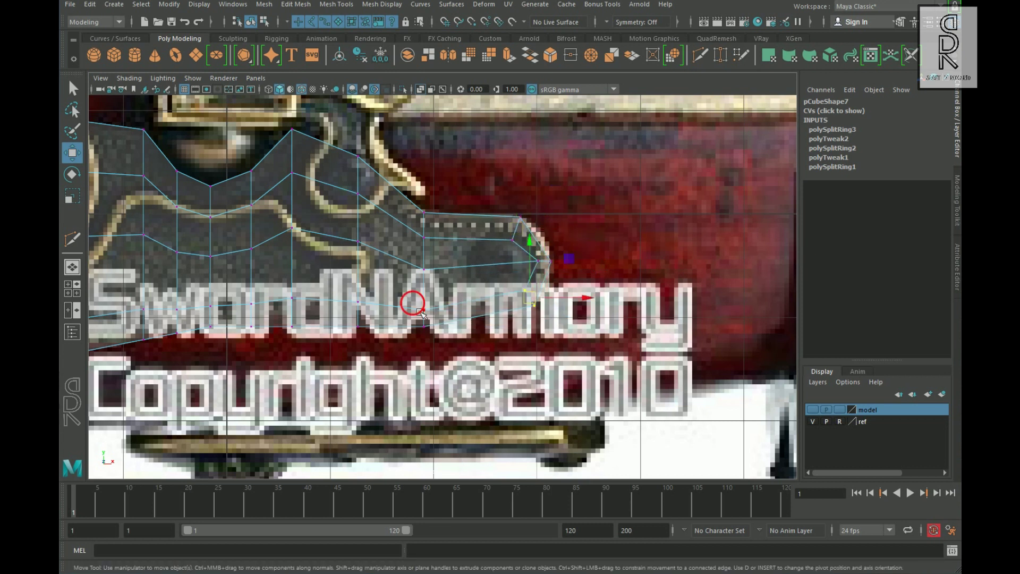
pyautogui.keyDown('alt'); pyautogui.moveTo(431, 306); pyautogui.dragTo(510, 317, button='middle'); pyautogui.keyUp('alt')
pyautogui.moveTo(419, 298); pyautogui.dragTo(456, 355)
pyautogui.moveTo(444, 279); pyautogui.dragTo(446, 273)
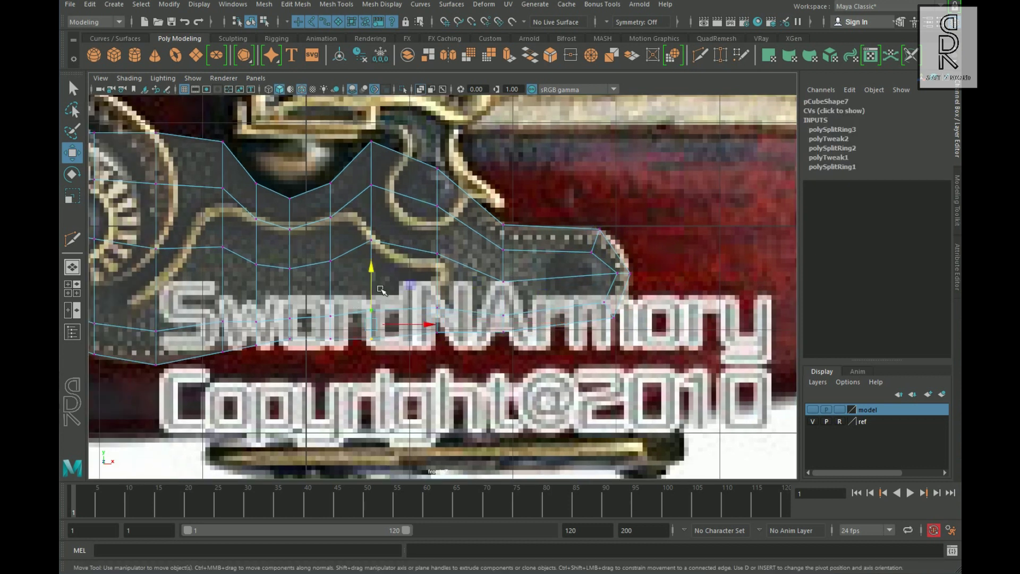
# - Split the edge ring across the hump in front of the notch and raise the new upper vertices to the reference outline
pyautogui.moveTo(345, 334); pyautogui.dragTo(345, 310, button='right')
pyautogui.keyDown('alt'); pyautogui.moveTo(346, 309); pyautogui.dragTo(353, 346, button='middle'); pyautogui.keyUp('alt')
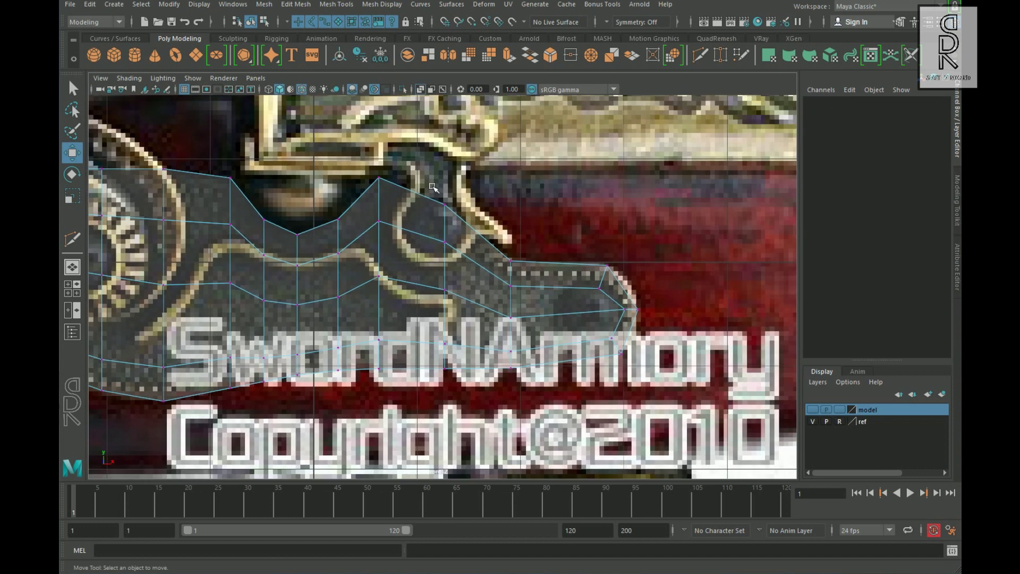
pyautogui.click(415, 193)
pyautogui.keyDown('ctrl'); pyautogui.moveTo(416, 196); pyautogui.dragTo(393, 213, button='right'); pyautogui.keyUp('ctrl')
pyautogui.moveTo(396, 178); pyautogui.dragTo(426, 240)
pyautogui.moveTo(412, 155); pyautogui.dragTo(412, 149)
# - Adjust the vertices on the slope between the hump and the lock plate's front end to fit the reference
pyautogui.keyDown('alt'); pyautogui.moveTo(543, 279); pyautogui.dragTo(505, 258, button='middle'); pyautogui.keyUp('alt')
pyautogui.moveTo(505, 257); pyautogui.dragTo(521, 283, button='right')
pyautogui.click(509, 266)
pyautogui.moveTo(511, 258); pyautogui.dragTo(478, 258, button='right')
pyautogui.moveTo(501, 275); pyautogui.dragTo(529, 232)
pyautogui.keyDown('alt'); pyautogui.moveTo(528, 232); pyautogui.dragTo(629, 252, button='middle'); pyautogui.keyUp('alt')
# - Refine the remaining upper contour vertices of the lock plate against the reference and return to object mode
pyautogui.moveTo(629, 252); pyautogui.dragTo(662, 218, button='right')
pyautogui.scroll(-5, 475, 321)
pyautogui.scroll(1, 475, 298)
pyautogui.click(500, 218)
pyautogui.click(453, 254)
pyautogui.scroll(3, 452, 245)
pyautogui.moveTo(452, 239); pyautogui.dragTo(399, 238, button='right')
pyautogui.moveTo(458, 188); pyautogui.dragTo(424, 252)
pyautogui.scroll(2, 420, 254)
pyautogui.moveTo(563, 314); pyautogui.dragTo(597, 283, button='right')
# - Select the lock plate in the perspective view and move it outward to the stock's side at Translate Z 0.567
pyautogui.scroll(-6, 597, 282)
pyautogui.click(596, 282)
pyautogui.press('space')
pyautogui.press('space')
pyautogui.click(524, 300)
pyautogui.keyDown('alt'); pyautogui.moveTo(605, 325); pyautogui.dragTo(668, 358); pyautogui.keyUp('alt')
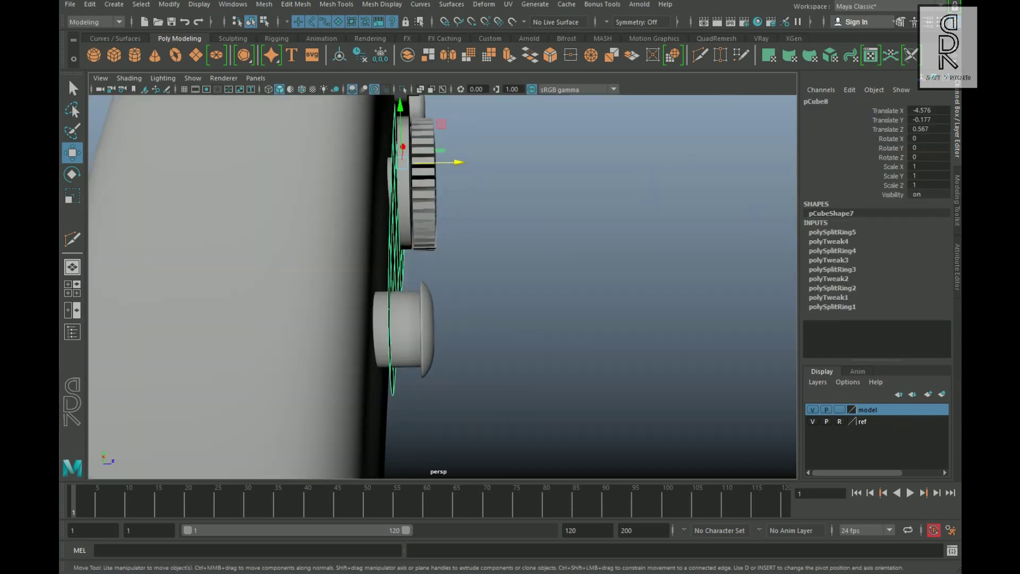
pyautogui.keyDown('alt'); pyautogui.moveTo(492, 250); pyautogui.dragTo(326, 215); pyautogui.keyUp('alt')
# - Extrude the lock plate's faces together outward to give the plate thickness
pyautogui.keyDown('alt'); pyautogui.moveTo(326, 215); pyautogui.dragTo(598, 234); pyautogui.keyUp('alt')
pyautogui.press('r')
pyautogui.keyDown('alt'); pyautogui.moveTo(610, 273); pyautogui.dragTo(386, 275); pyautogui.keyUp('alt')
pyautogui.keyDown('shift'); pyautogui.moveTo(234, 186); pyautogui.dragTo(209, 212, button='right'); pyautogui.keyUp('shift')
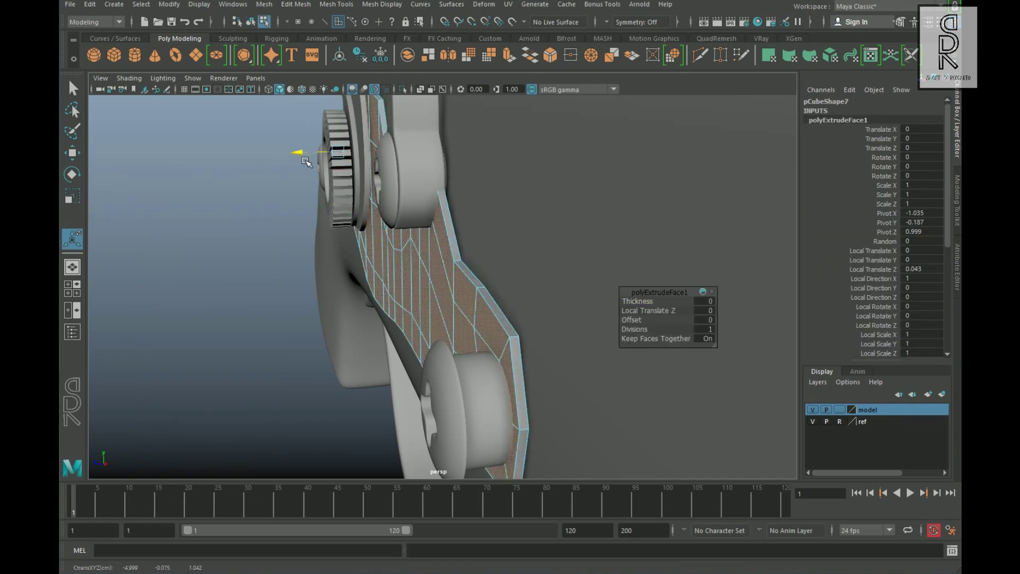
# - Bevel the lock plate's outer border edges and check the shape in the smoothed preview
pyautogui.moveTo(488, 292); pyautogui.dragTo(531, 244, button='right')
pyautogui.doubleClick(493, 298)
pyautogui.press('3')
pyautogui.press('q')
pyautogui.keyDown('alt'); pyautogui.moveTo(511, 329); pyautogui.dragTo(505, 367); pyautogui.keyUp('alt')
pyautogui.click(503, 361)
pyautogui.press('1')
# - Split the edge ring around the lock plate's side wall and scale the new loop outward
pyautogui.keyDown('alt'); pyautogui.moveTo(500, 329); pyautogui.dragTo(488, 299, button='middle'); pyautogui.keyUp('alt')
pyautogui.keyDown('alt'); pyautogui.moveTo(487, 298); pyautogui.dragTo(553, 314, button='right'); pyautogui.keyUp('alt')
pyautogui.keyDown('alt'); pyautogui.moveTo(553, 314); pyautogui.dragTo(394, 282, button='middle'); pyautogui.keyUp('alt')
pyautogui.moveTo(394, 282); pyautogui.dragTo(393, 234, button='right')
pyautogui.click(395, 261)
pyautogui.keyDown('ctrl'); pyautogui.moveTo(410, 281); pyautogui.dragTo(297, 297, button='right'); pyautogui.keyUp('ctrl')
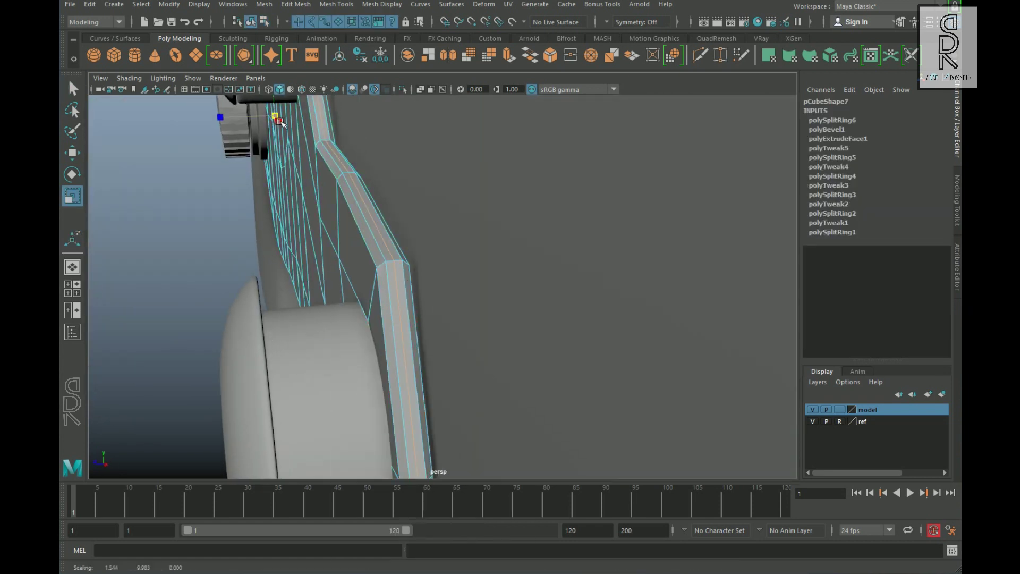
pyautogui.keyDown('alt'); pyautogui.moveTo(299, 195); pyautogui.dragTo(447, 234); pyautogui.keyUp('alt')
# - Apply Edit Edge Flow to the edge loops running around the lock plate's rim
pyautogui.keyDown('shift'); pyautogui.moveTo(471, 275); pyautogui.dragTo(447, 392, button='right'); pyautogui.keyUp('shift')
pyautogui.doubleClick(551, 289)
pyautogui.press('g')
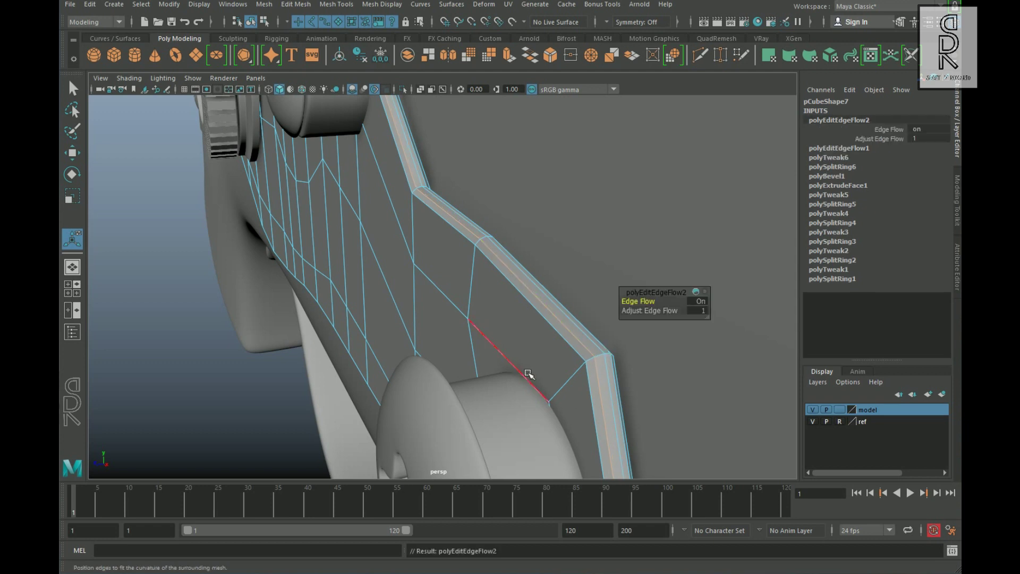
pyautogui.keyDown('alt'); pyautogui.moveTo(574, 396); pyautogui.dragTo(404, 383); pyautogui.keyUp('alt')
pyautogui.doubleClick(305, 341)
pyautogui.press('g')
# - Adjust the lock plate's depth so that it sits closer against the side of the stock
pyautogui.keyDown('alt'); pyautogui.moveTo(363, 338); pyautogui.dragTo(519, 248); pyautogui.keyUp('alt')
pyautogui.moveTo(519, 249); pyautogui.dragTo(577, 225, button='right')
pyautogui.keyDown('alt'); pyautogui.moveTo(577, 226); pyautogui.dragTo(403, 234); pyautogui.keyUp('alt')
pyautogui.press('r')
pyautogui.moveTo(205, 193)
pyautogui.mouseDown()
pyautogui.moveTo(210, 204)
pyautogui.moveTo(207, 191)
pyautogui.mouseUp()
pyautogui.press('w')
pyautogui.keyDown('alt'); pyautogui.moveTo(228, 369); pyautogui.dragTo(391, 319); pyautogui.keyUp('alt')
# - Select the cock and frizzen assemblies and shift them in depth to fit the lock plate
pyautogui.click(492, 229)
pyautogui.keyDown('shift'); pyautogui.click(532, 164); pyautogui.keyUp('shift')
pyautogui.keyDown('alt'); pyautogui.moveTo(611, 297); pyautogui.dragTo(670, 282); pyautogui.keyUp('alt')
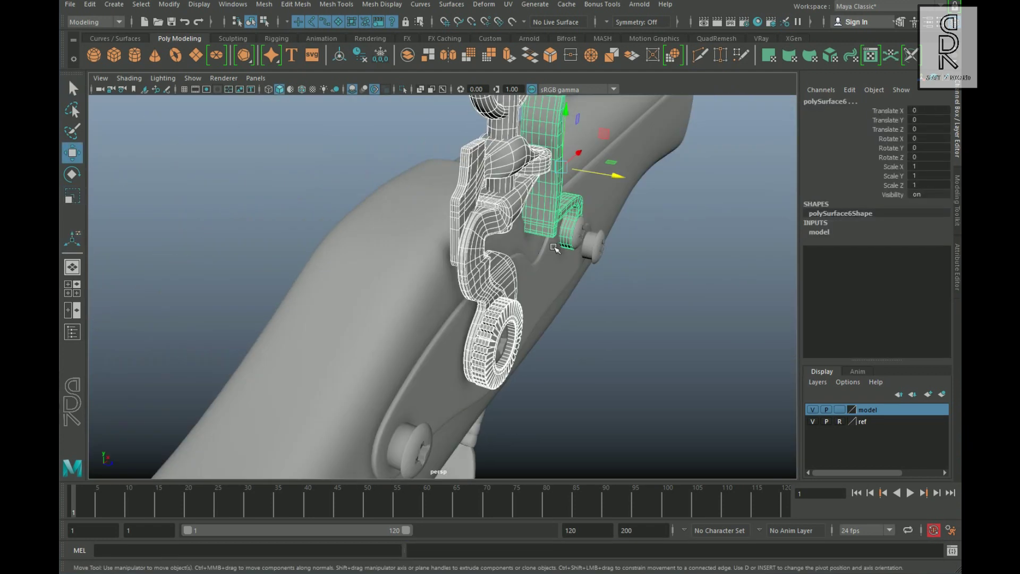
pyautogui.click(547, 186)
pyautogui.keyDown('alt'); pyautogui.moveTo(558, 308); pyautogui.dragTo(389, 320); pyautogui.keyUp('alt')
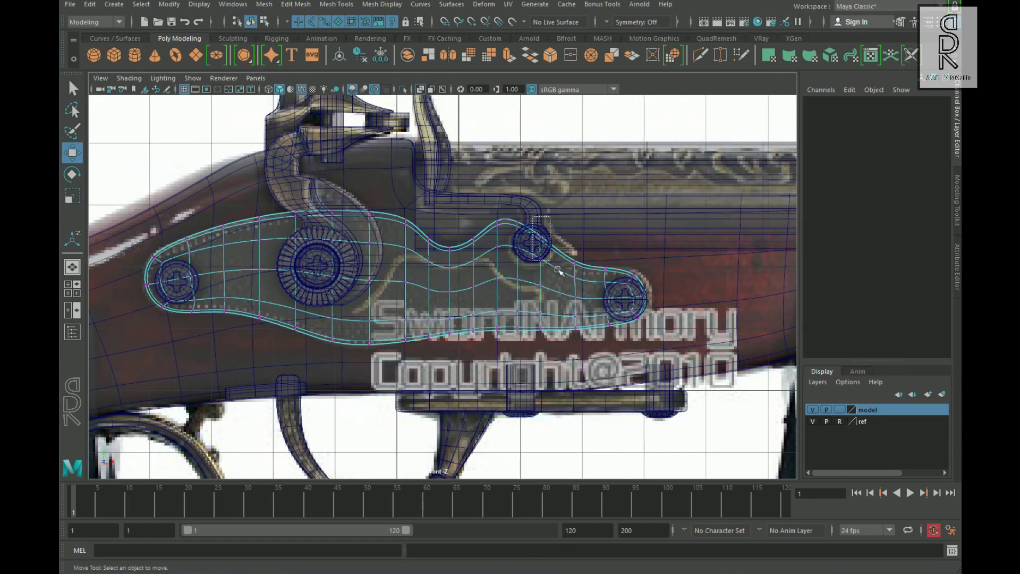
# - Move the lock plate's vertices around the hump and front slope to the reference and add an edge loop
pyautogui.click(521, 226)
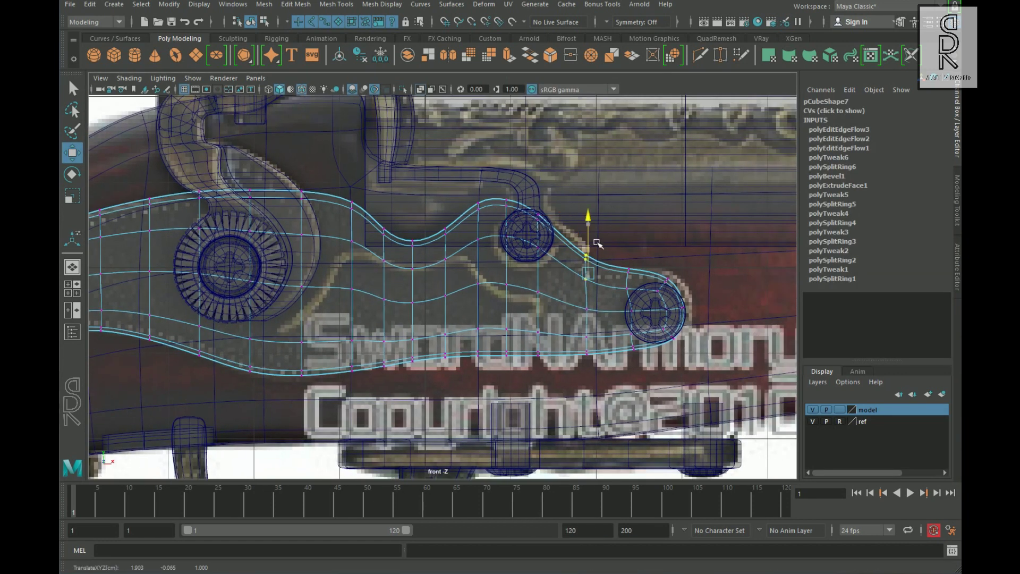
pyautogui.click(580, 256)
pyautogui.moveTo(551, 266); pyautogui.dragTo(570, 229)
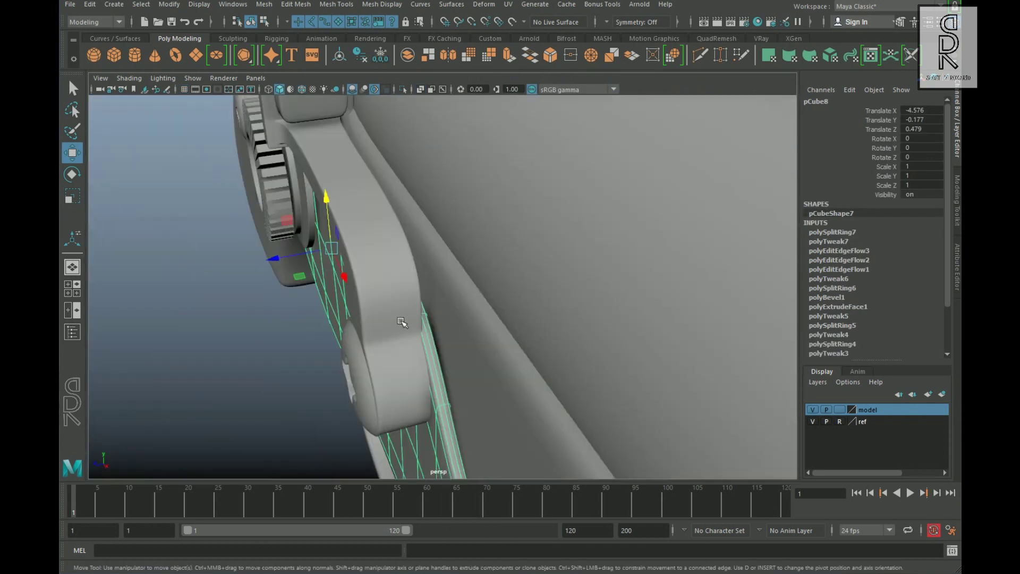
# - Shift the screws and their attached lock parts in depth so they seat against the lock plate
pyautogui.click(366, 409)
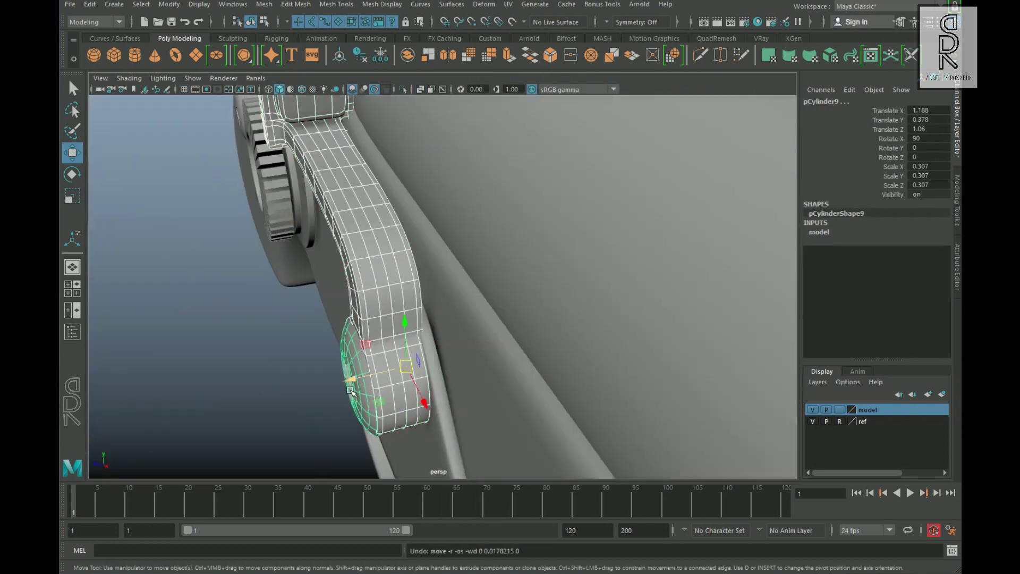
pyautogui.moveTo(345, 381); pyautogui.dragTo(338, 382)
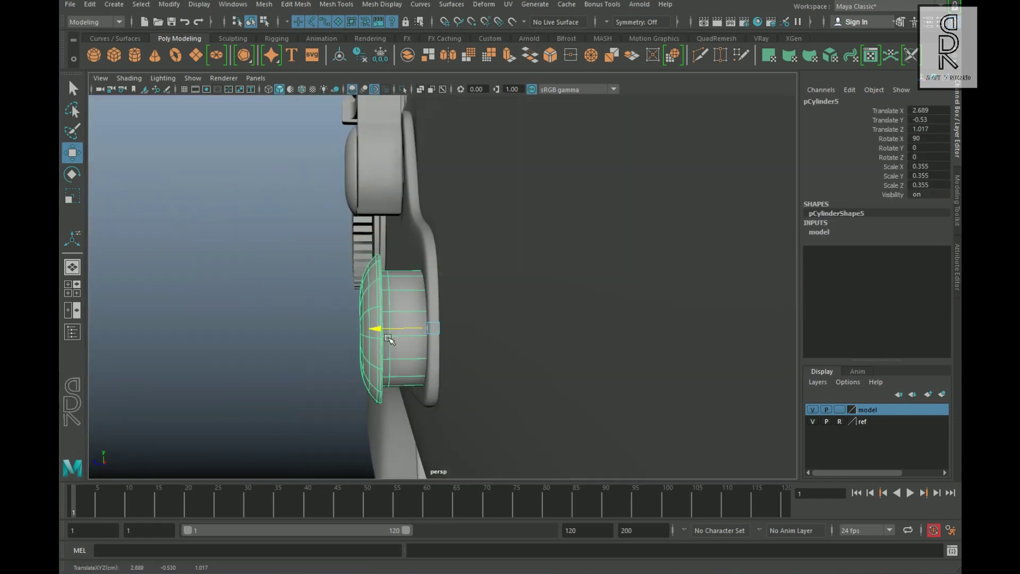
pyautogui.click(513, 412)
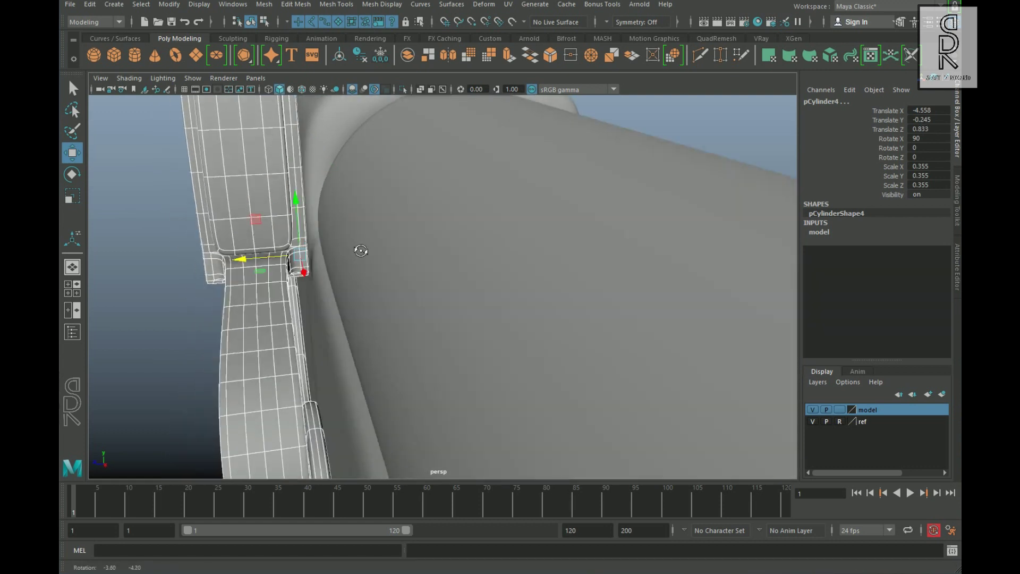
pyautogui.moveTo(250, 257); pyautogui.dragTo(238, 280)
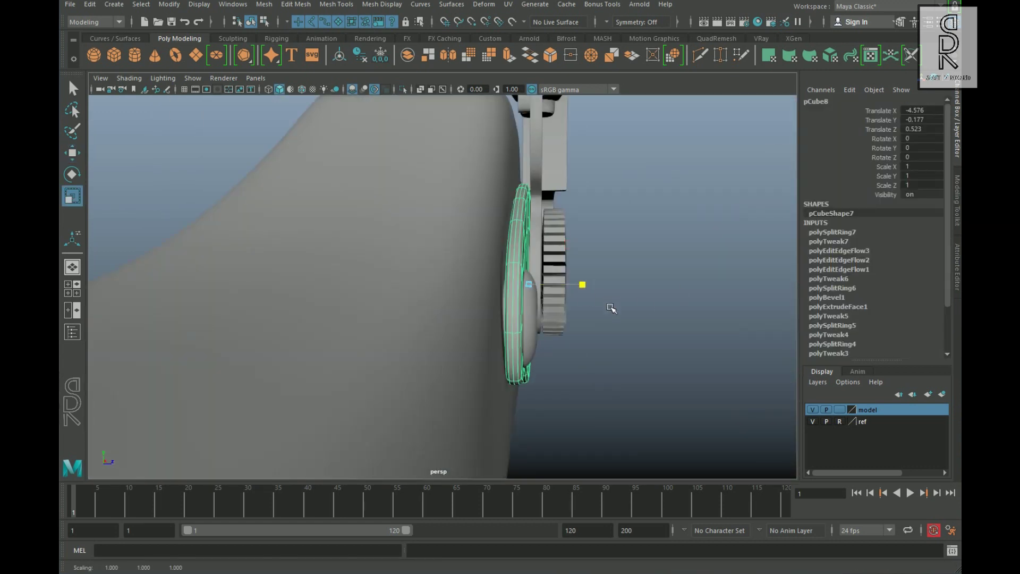